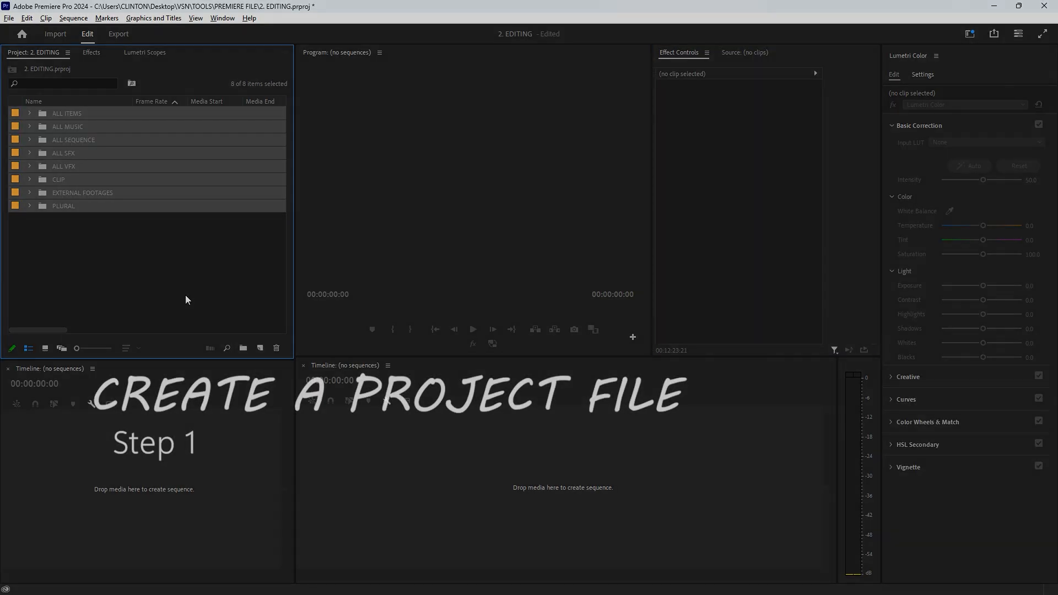
left_click_drag(185, 288, 5, 80)
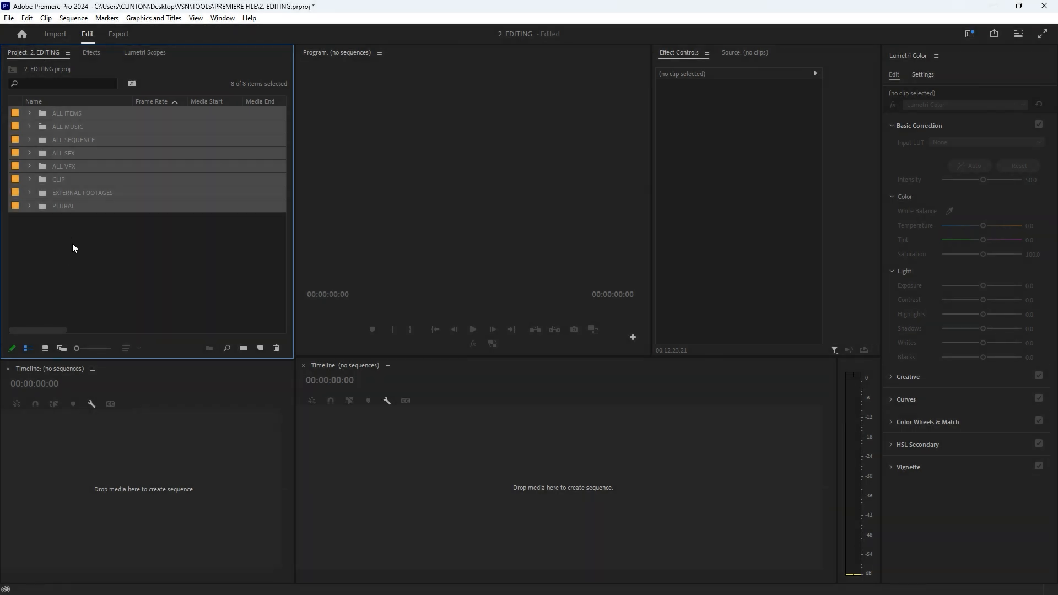
left_click_drag(72, 233, 2, 63)
left_click_drag(196, 263, 14, 110)
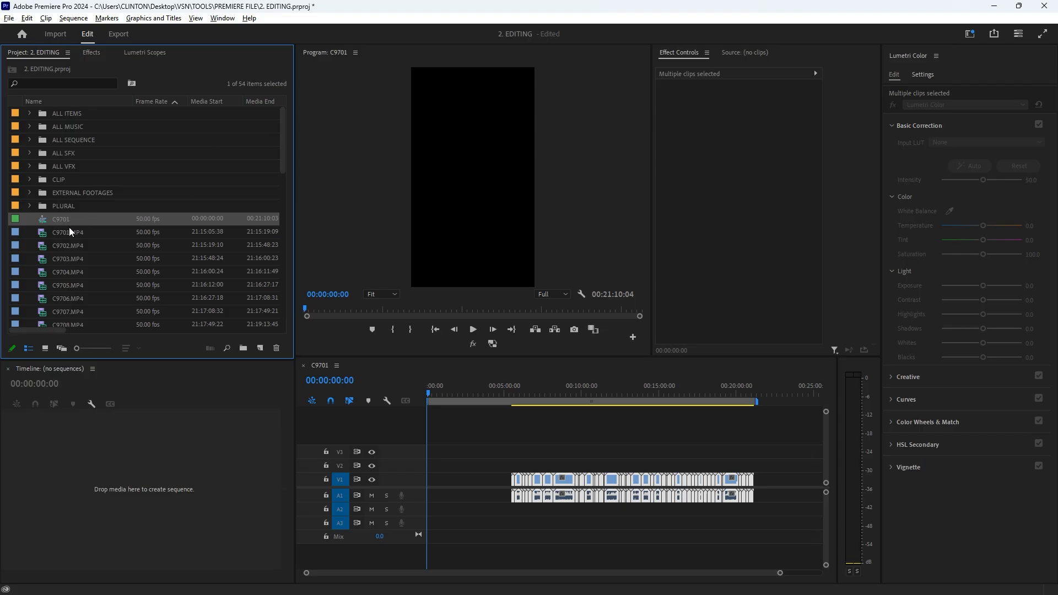
Step: Group the clips C9701.MP4 through C9746.MP4 into a new bin named CLIP
double_click(68, 229)
left_click_drag(282, 144, 247, 316)
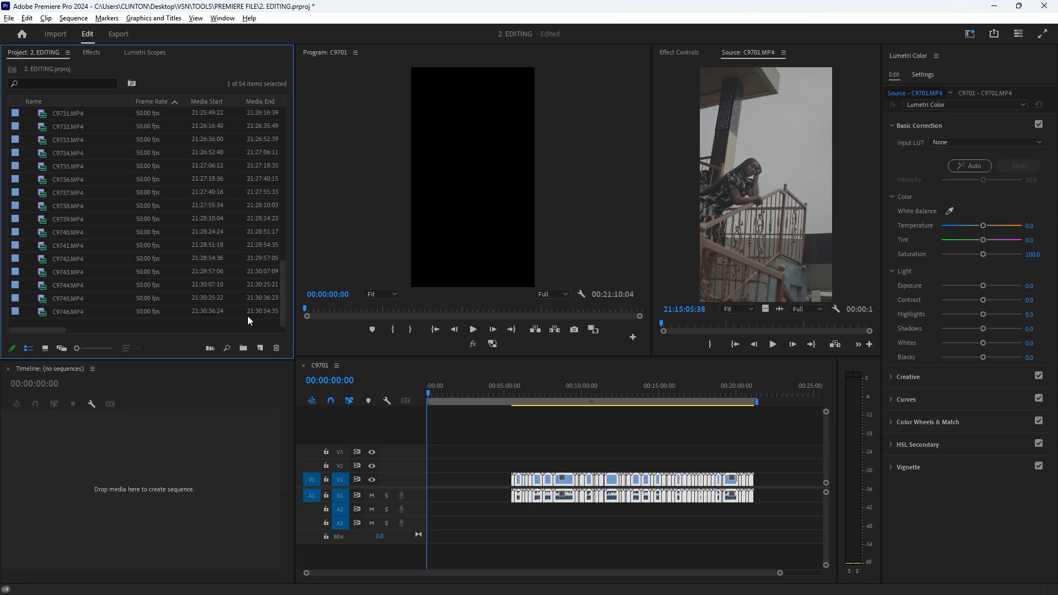
left_click(60, 313, "shift")
left_click_drag(285, 292, 273, 121)
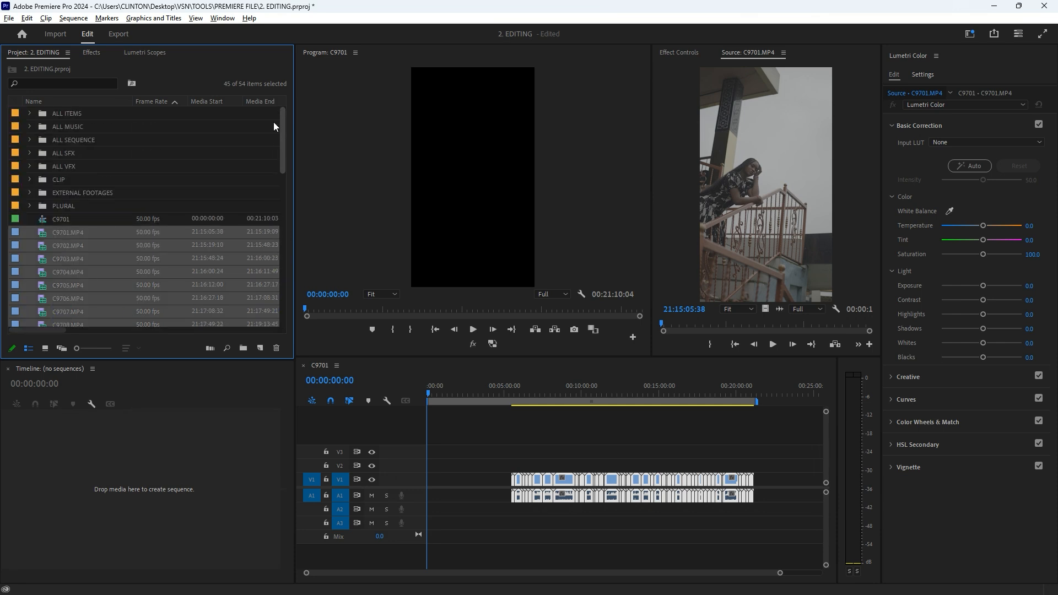
key("ctrl+b")
Step: Rename the C9701 sequence to SOURCE CUT and move it into the ALL SEQUENCE bin
left_click(59, 231)
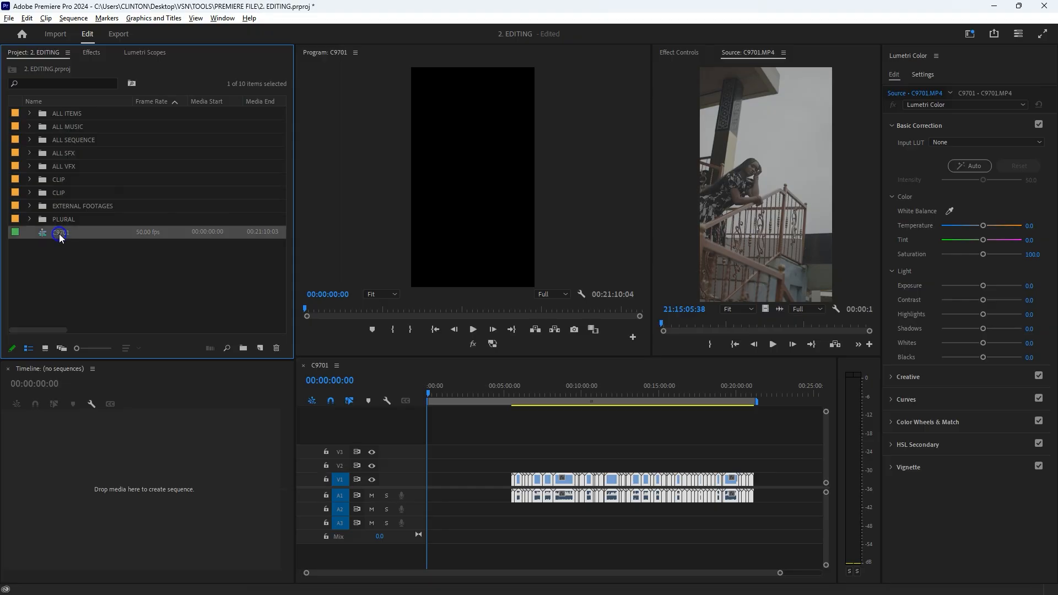
left_click(59, 233)
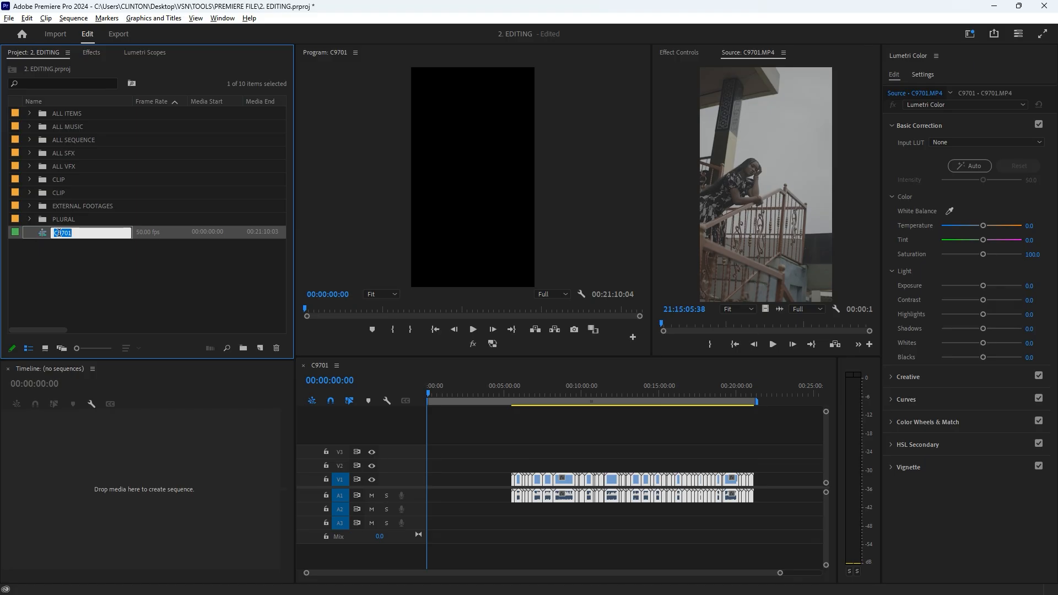
type("SOURCE CUT")
key("Return")
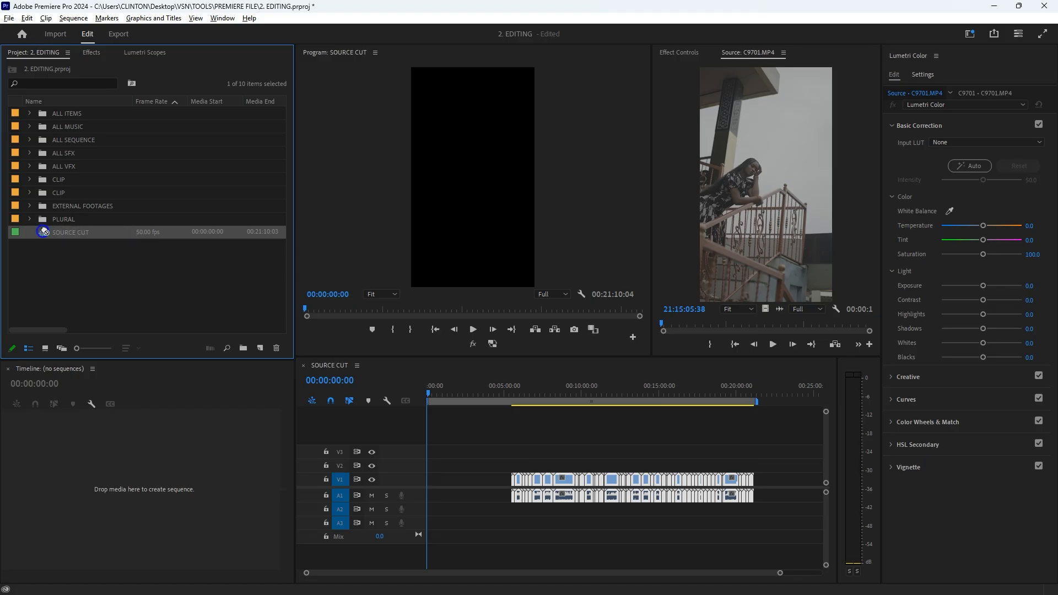
left_click_drag(61, 169, 68, 142)
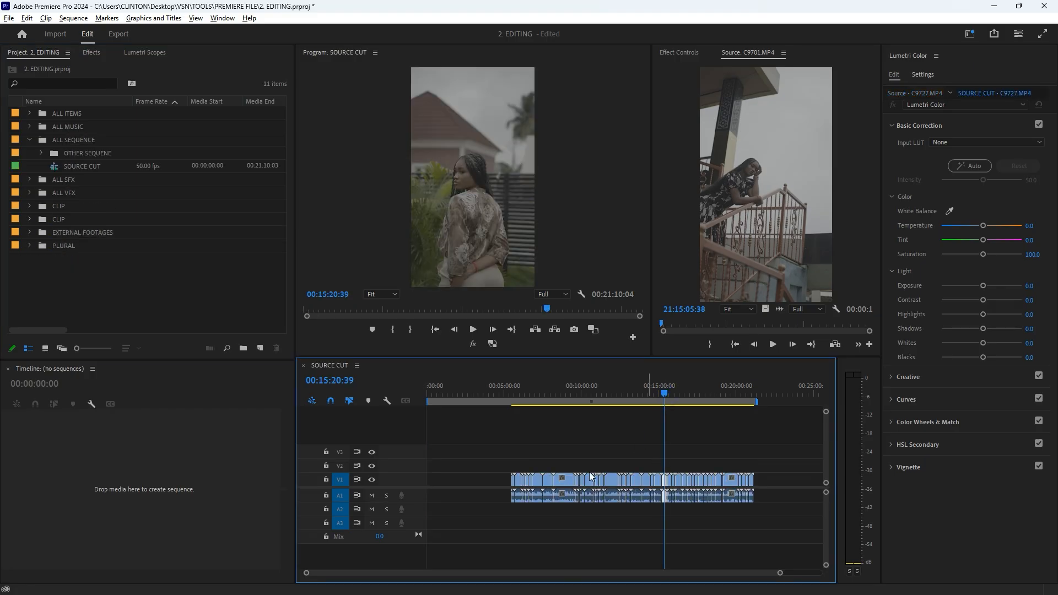
scroll(591, 475, "up", 3)
left_click(594, 392)
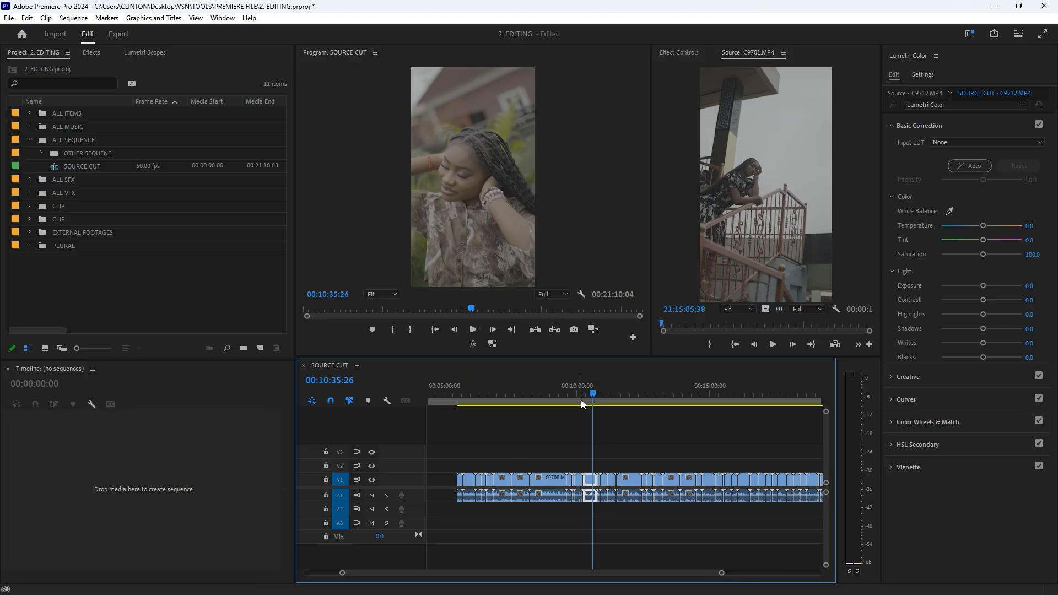
left_click(541, 395)
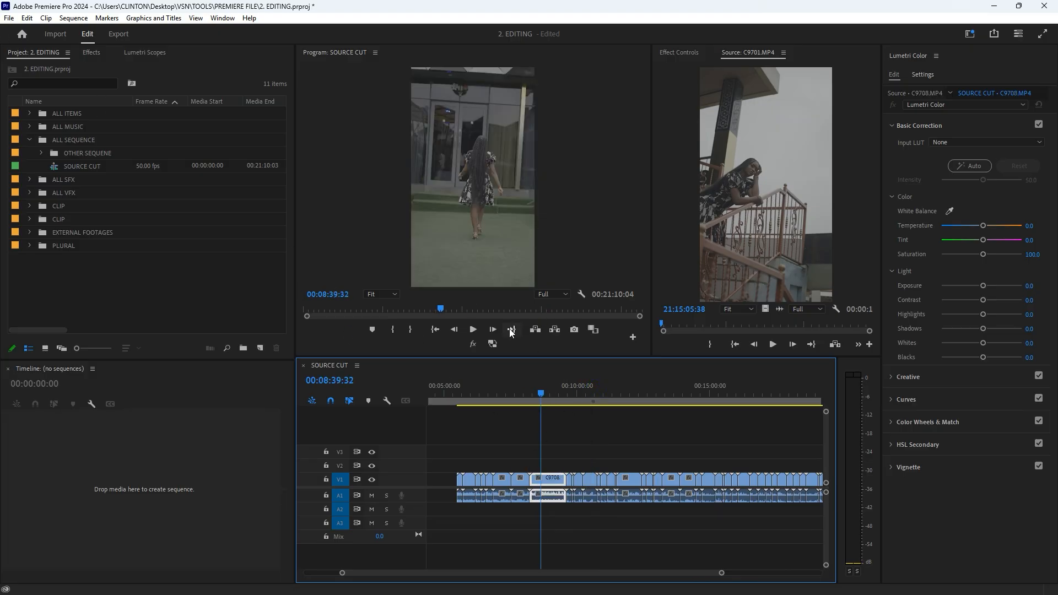
Step: Change the SOURCE CUT sequence's frame size to 1080 horizontal by 1920 vertical in its sequence settings
left_click(488, 439)
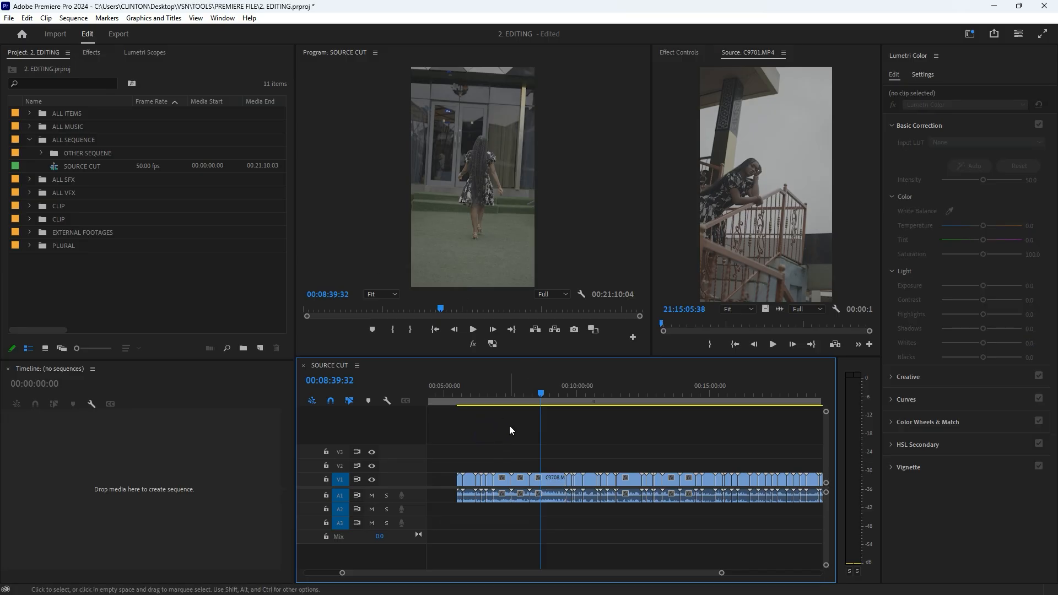
left_click(81, 19)
left_click(102, 31)
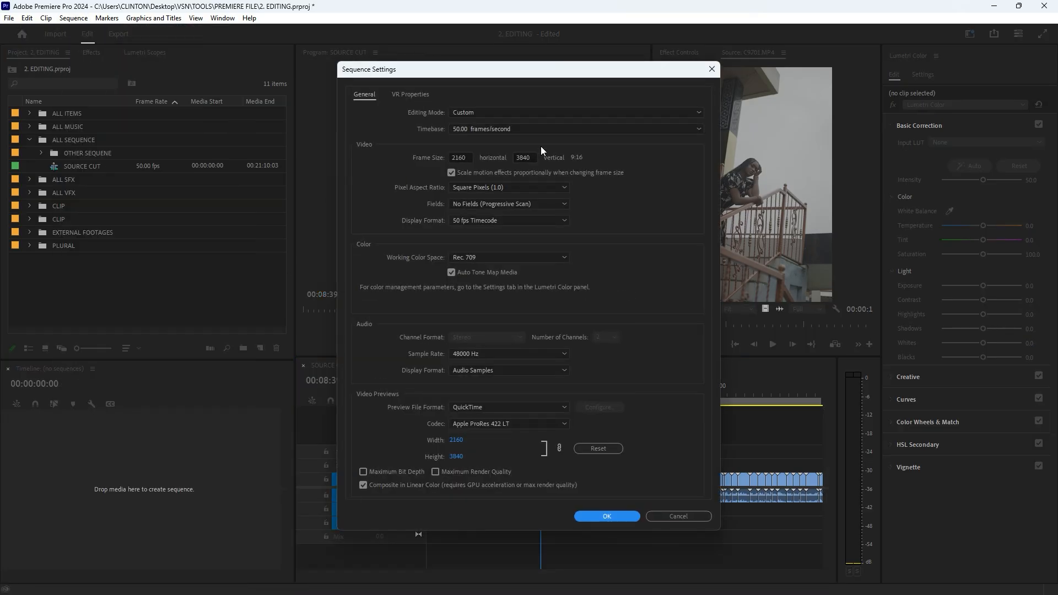
double_click(465, 156)
type("1080")
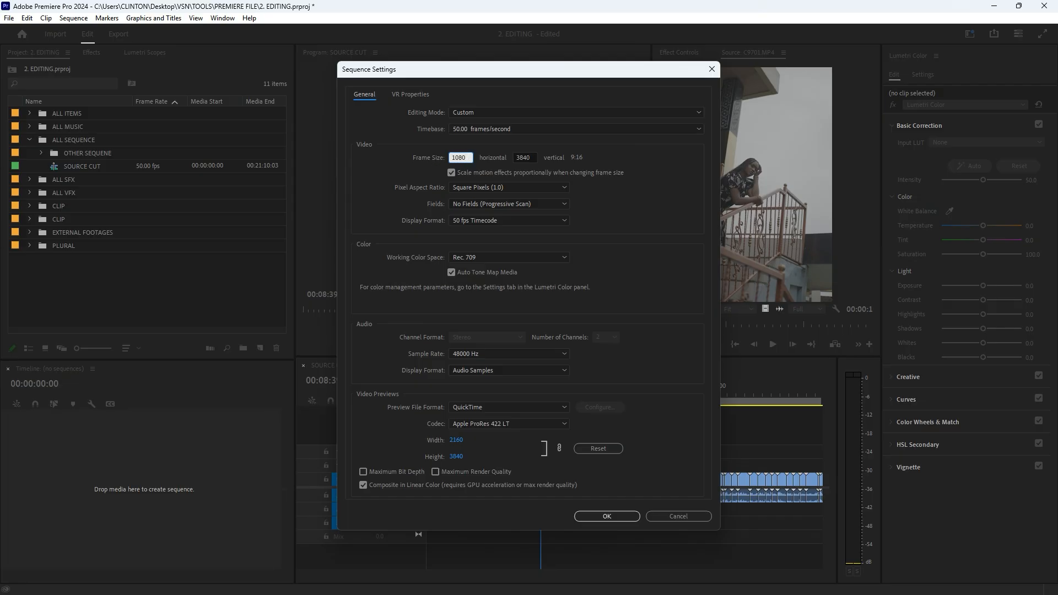
double_click(527, 158)
type("1920")
key("Return")
Step: Set the sequence timebase to 25.00 frames/second and apply the settings, accepting deletion of its preview files
left_click(478, 127)
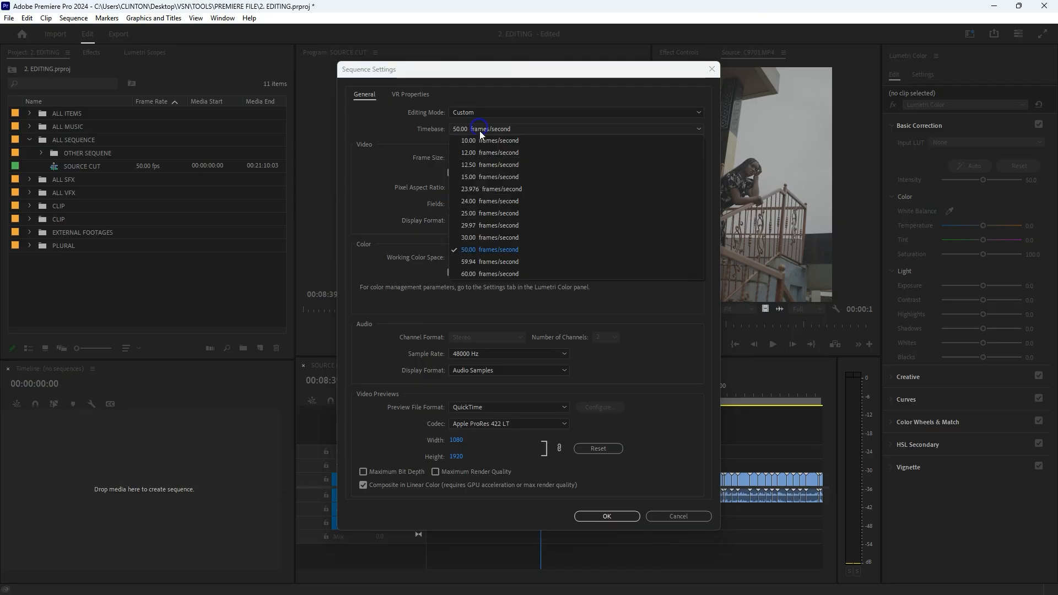
left_click(482, 213)
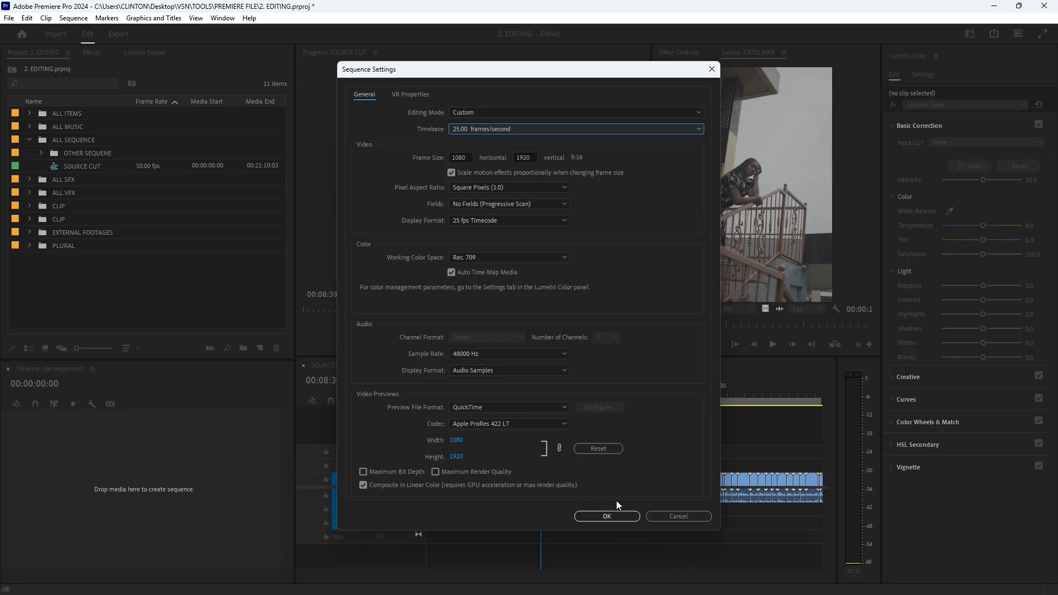
left_click(607, 516)
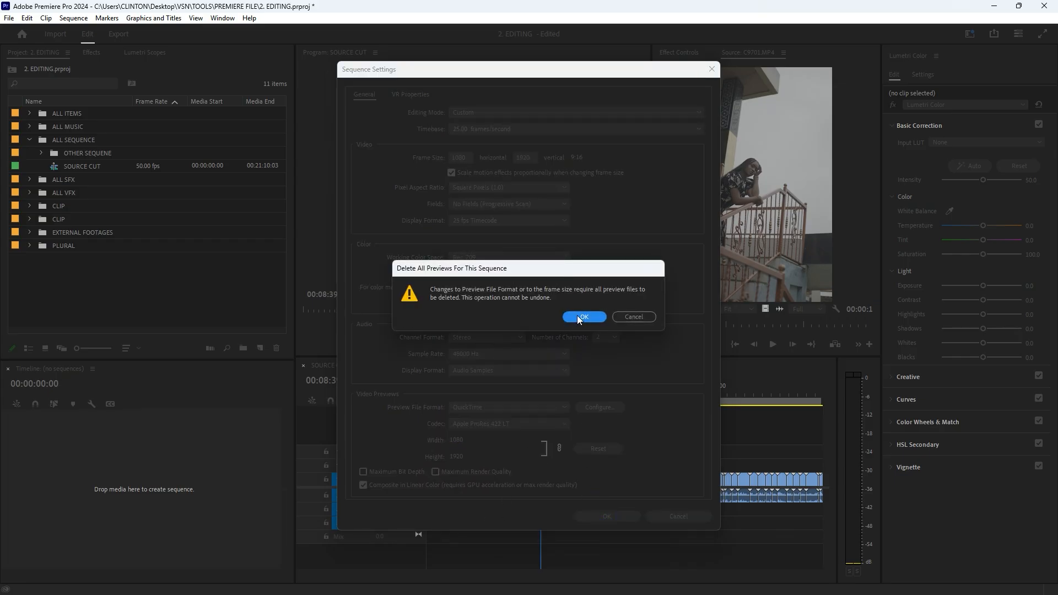
left_click(578, 316)
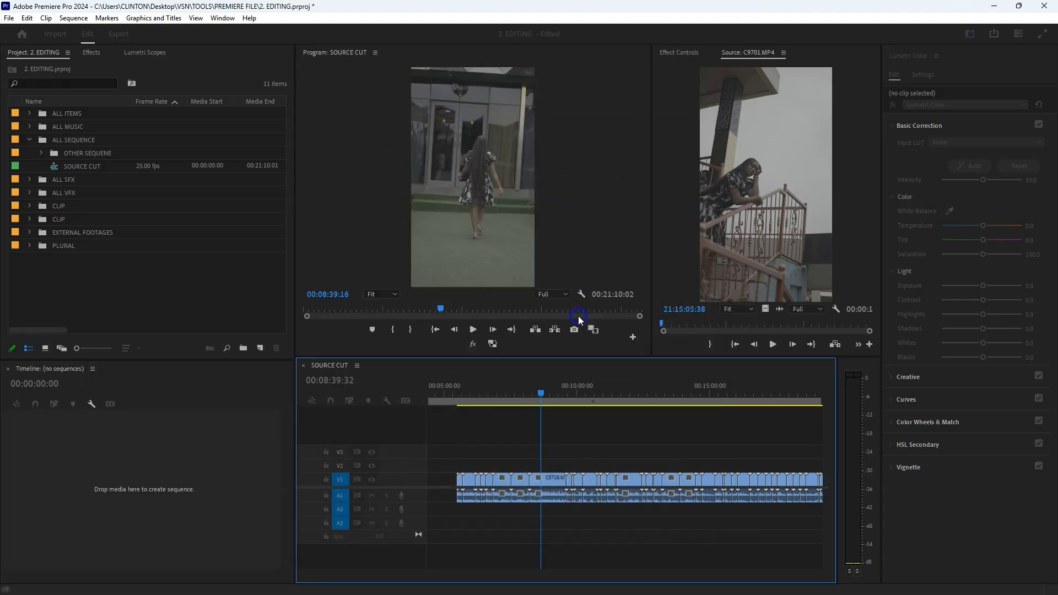
Step: Scale all clips in the SOURCE CUT sequence to the frame size
mouse_move(517, 393)
left_mouse_down()
mouse_move(487, 387)
mouse_move(548, 390)
mouse_move(520, 386)
left_mouse_up()
scroll(510, 450, "up", 3)
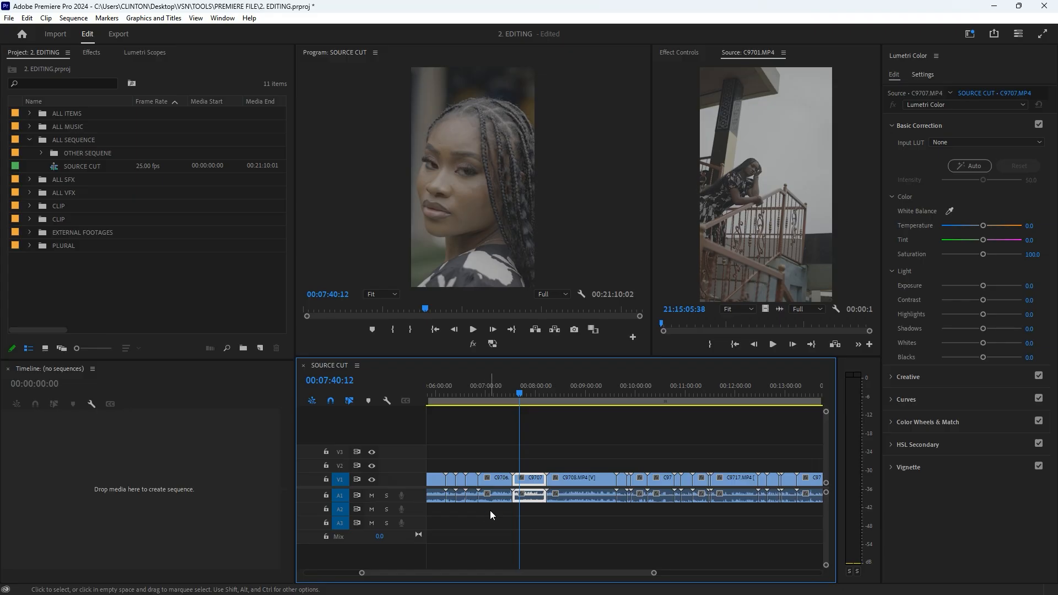
left_click(549, 469)
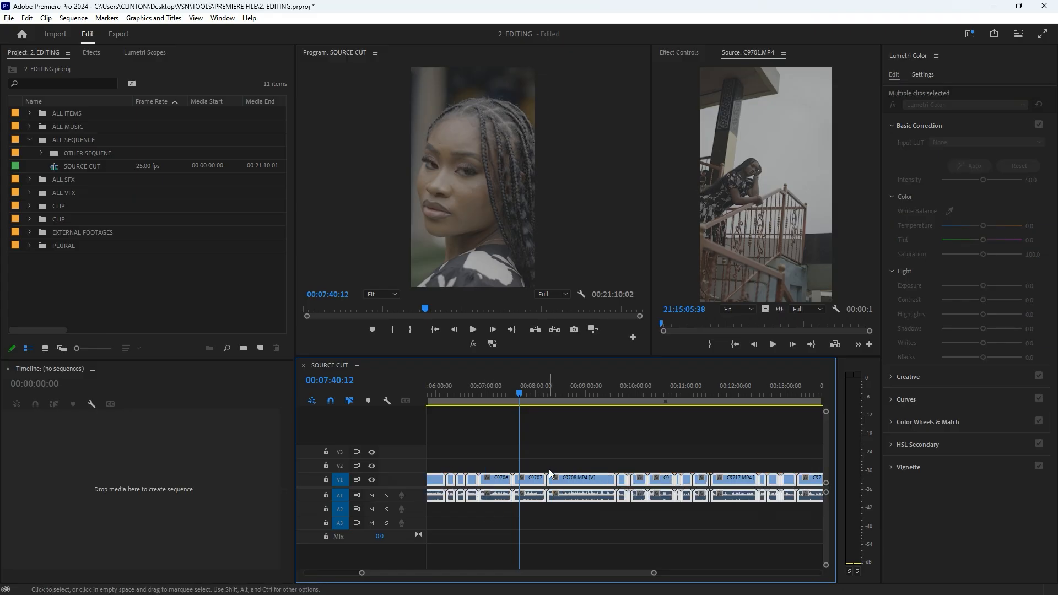
scroll(601, 473, "down", 2)
scroll(606, 470, "down", 2)
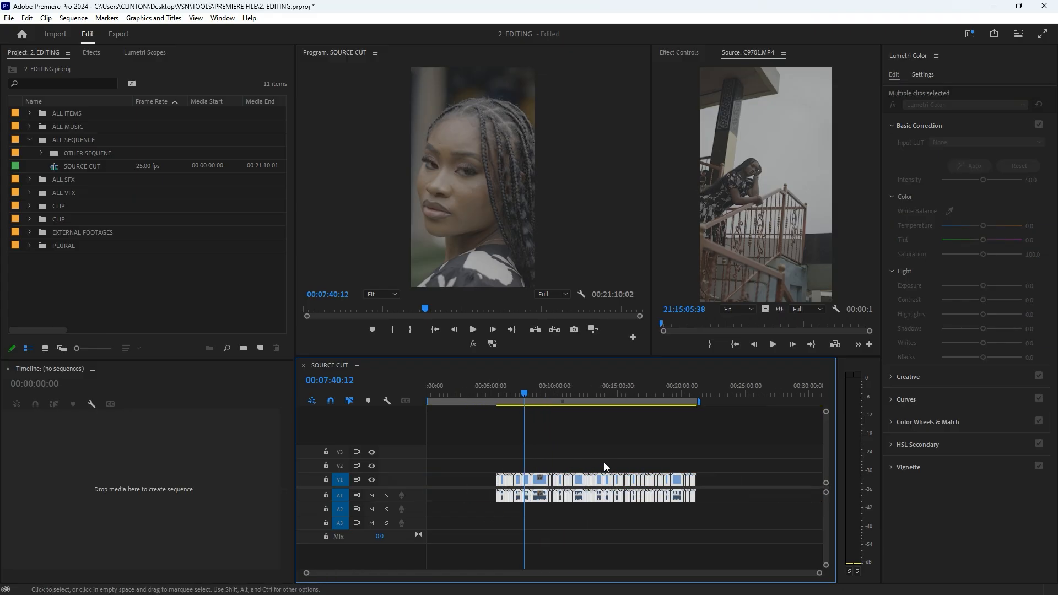
right_click(543, 484)
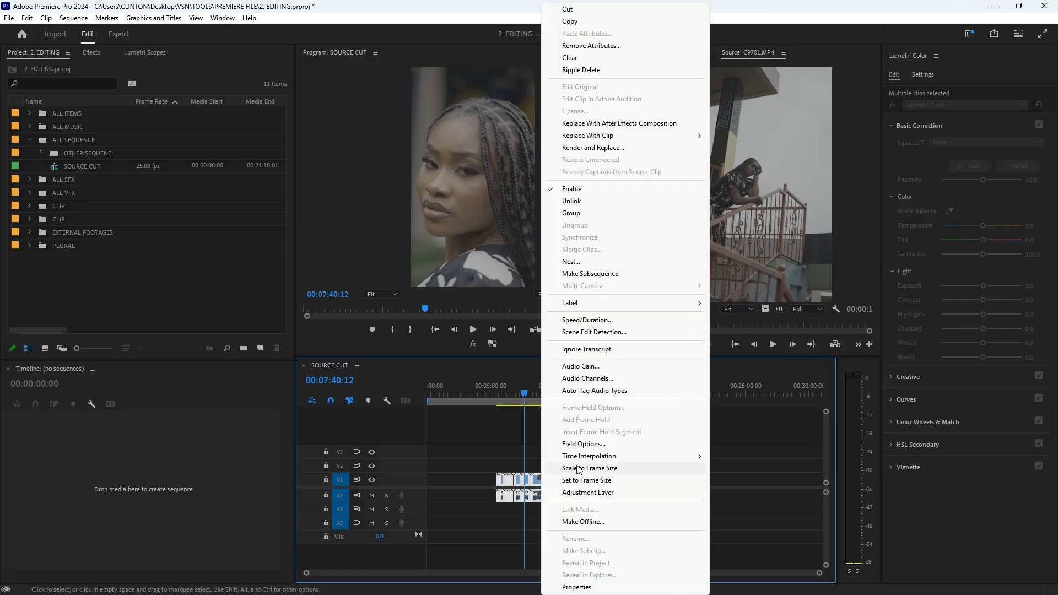
left_click(578, 470)
left_click_drag(527, 396, 509, 414)
scroll(495, 432, "up", 1)
scroll(495, 432, "up", 2)
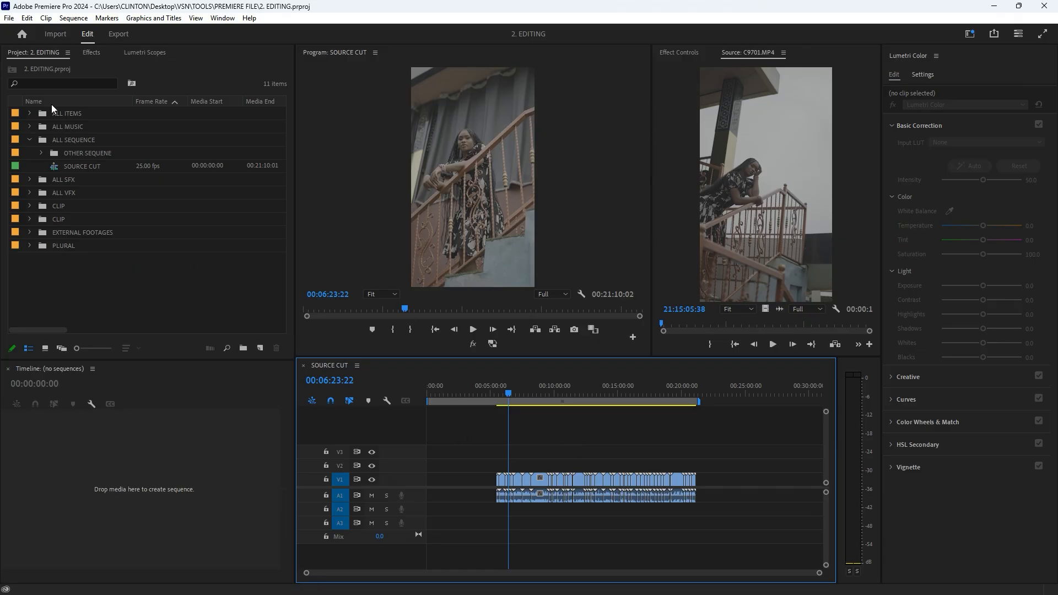
Step: Start a new sequence in the ALL SEQUENCE bin with a custom frame size of 1080 by 1920
left_click(92, 144)
key("ctrl+n")
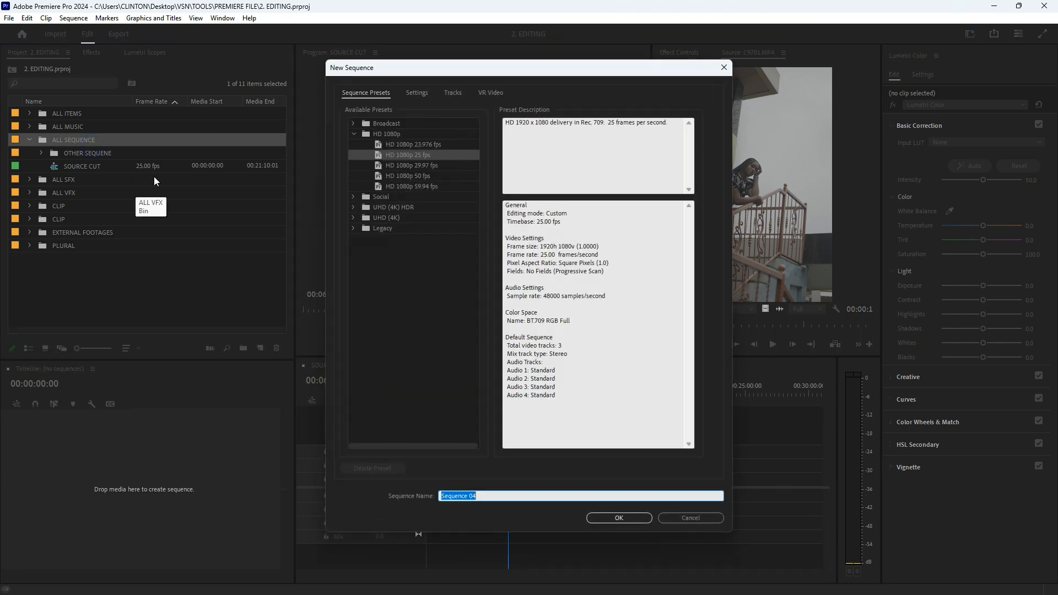
left_click(417, 92)
key("Tab")
key("Tab")
key("Tab")
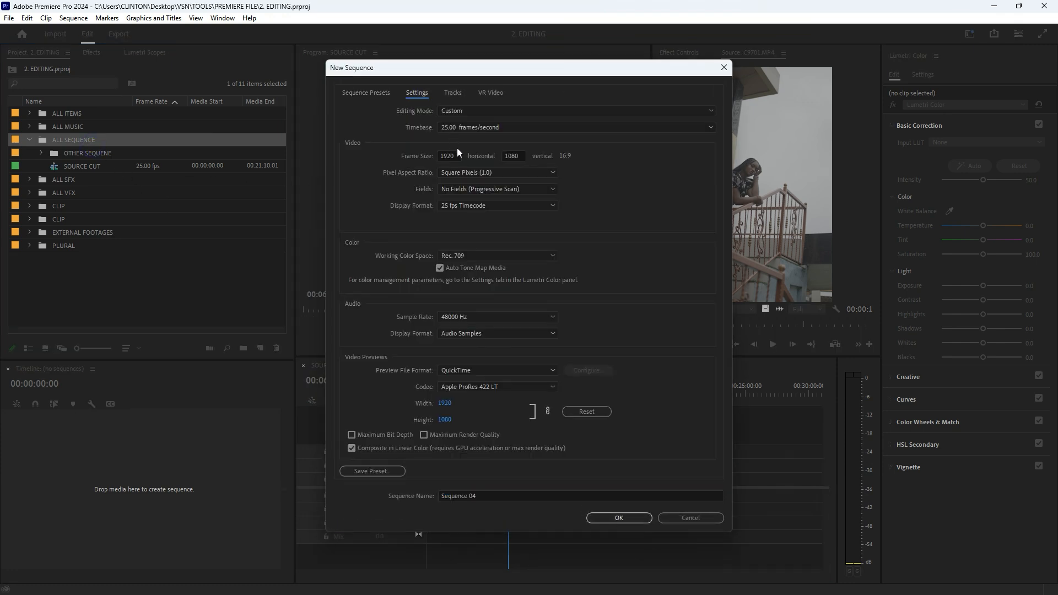
type("1080")
key("Tab")
type("1920")
Step: Name the new sequence PICKED 4 CAPTIONS and create it
left_click_drag(484, 493, 373, 498)
type("P")
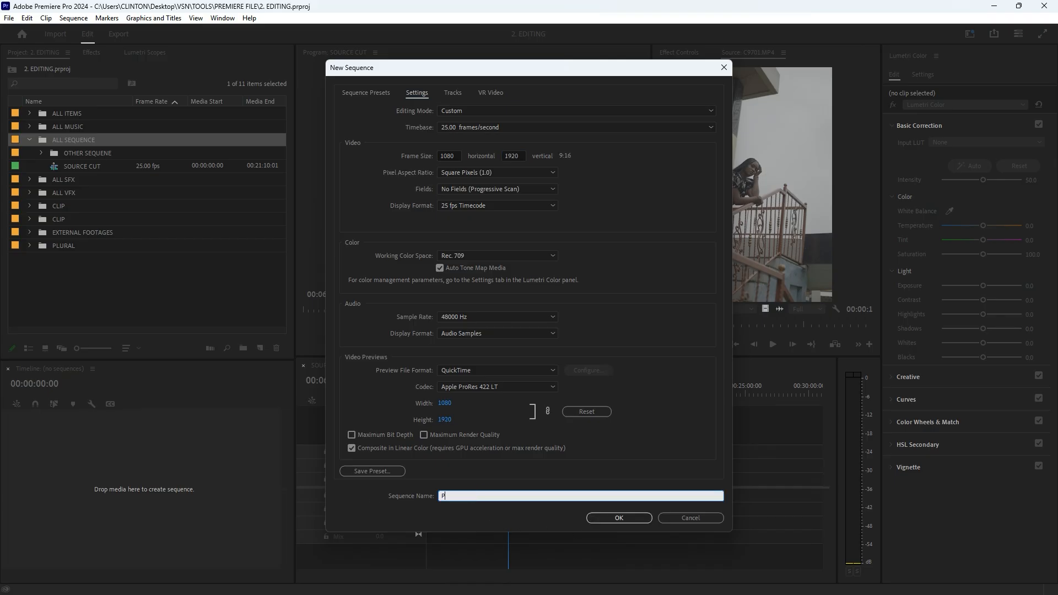
type("ICKED 4 CAPTIONS")
key("Return")
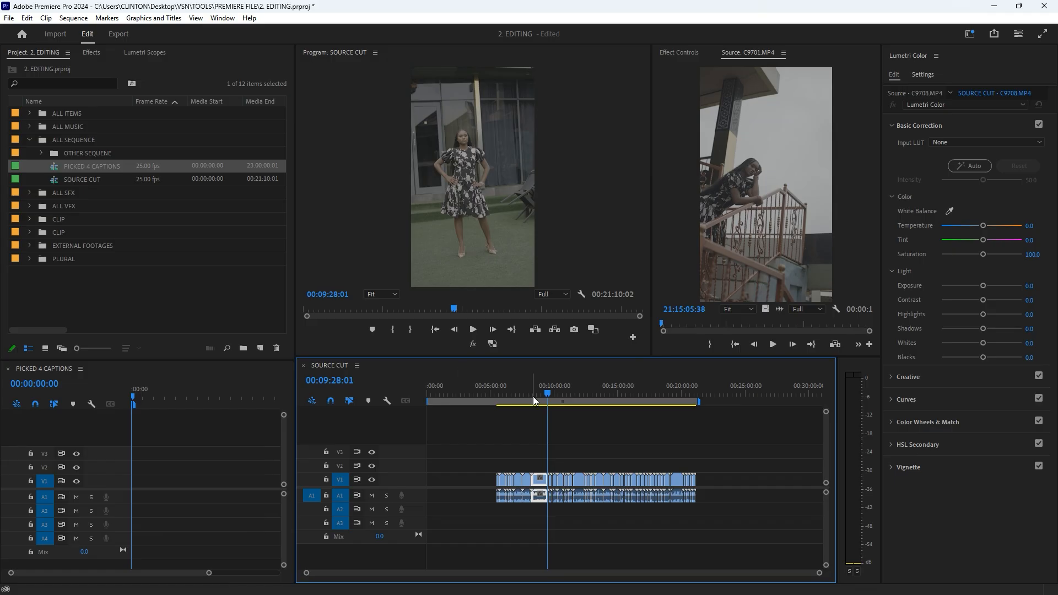
left_click_drag(534, 396, 511, 409)
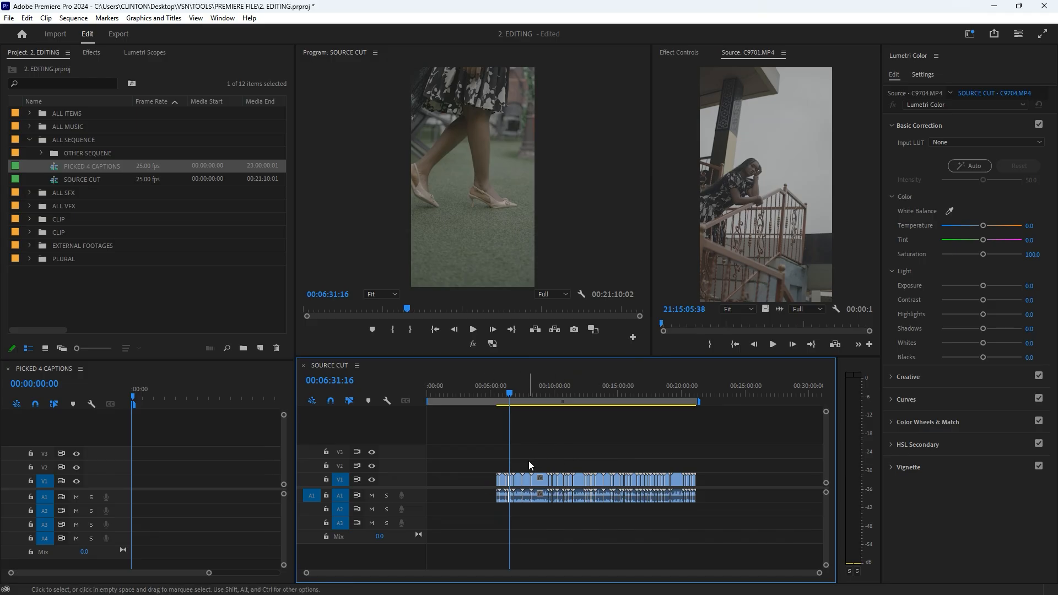
left_click_drag(526, 402, 621, 411)
scroll(559, 405, "up", 2)
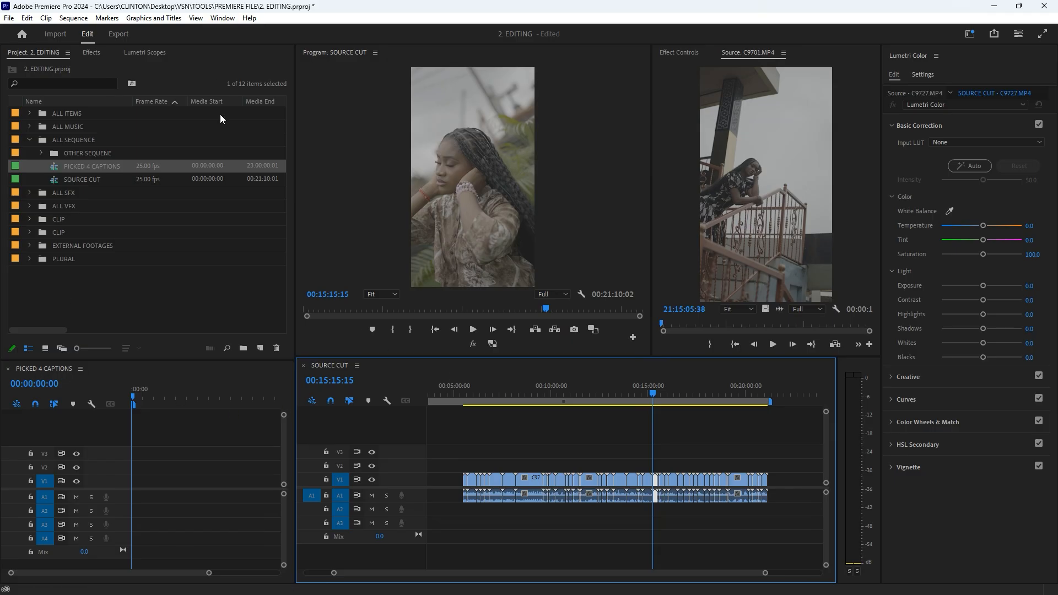
Step: Duplicate the PICKED 4 CAPTIONS sequence and rename the copy EDITED VIDEO
left_click(145, 165)
key("ctrl+c")
key("ctrl+v")
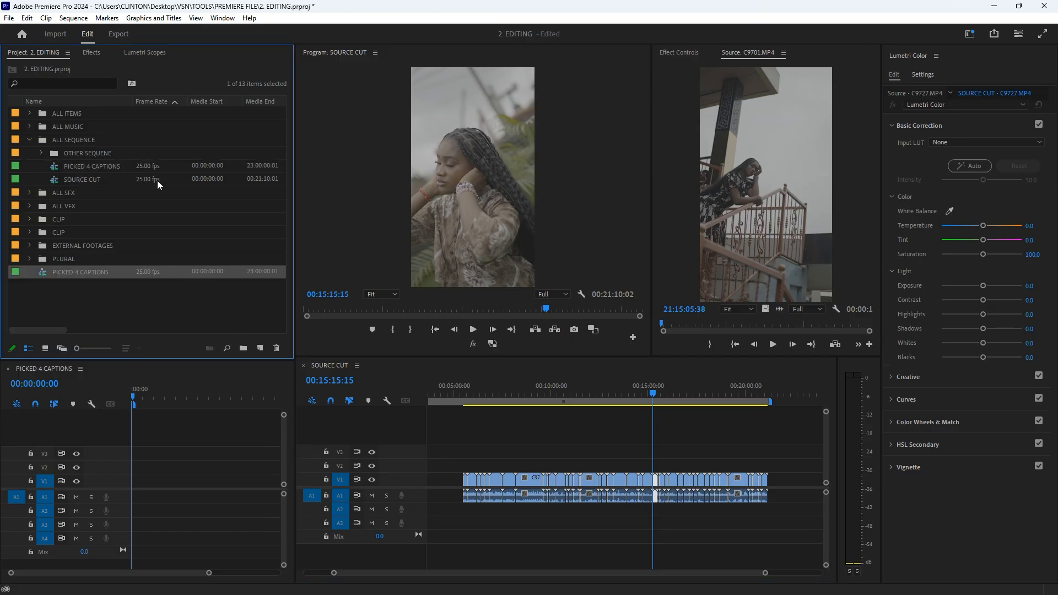
left_click(77, 274)
type("EDITED VIDEO")
key("Return")
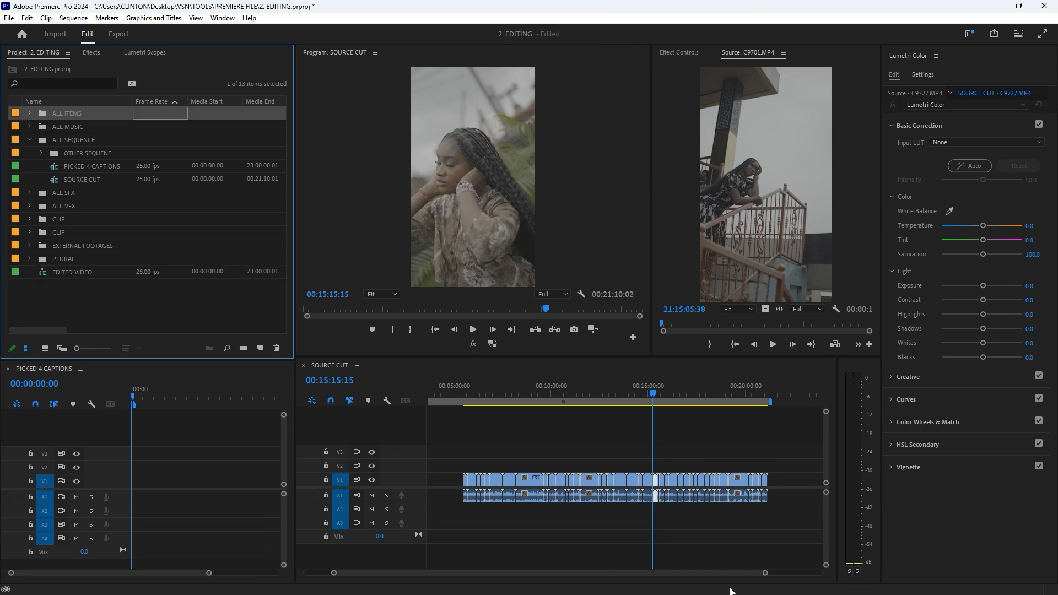
Step: Move EDITED VIDEO into the ALL SEQUENCE bin and open it in the same timeline group as SOURCE CUT
left_click_drag(174, 394, 197, 402)
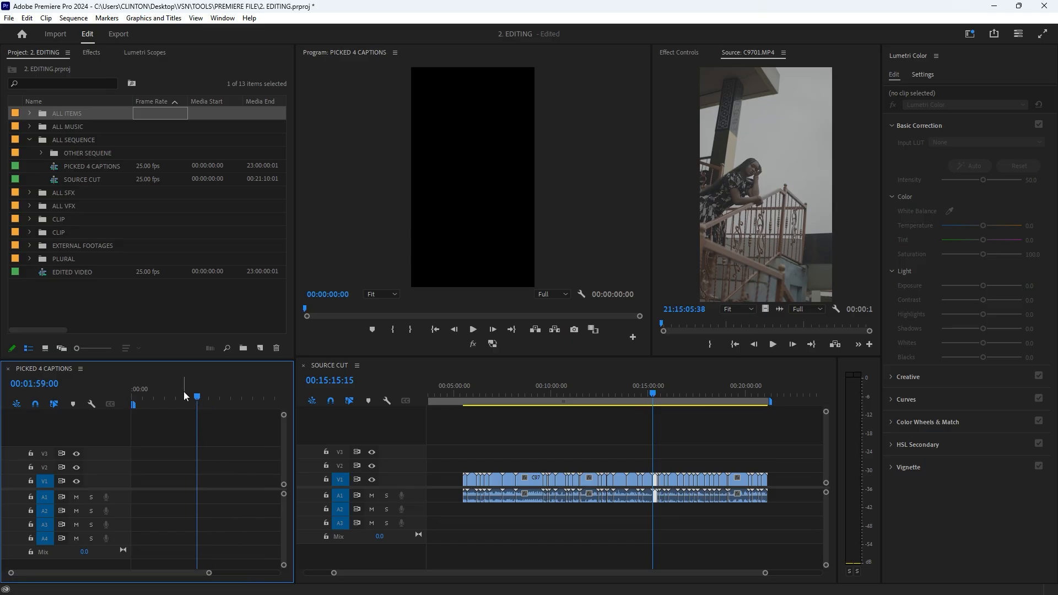
left_click_drag(64, 274, 74, 140)
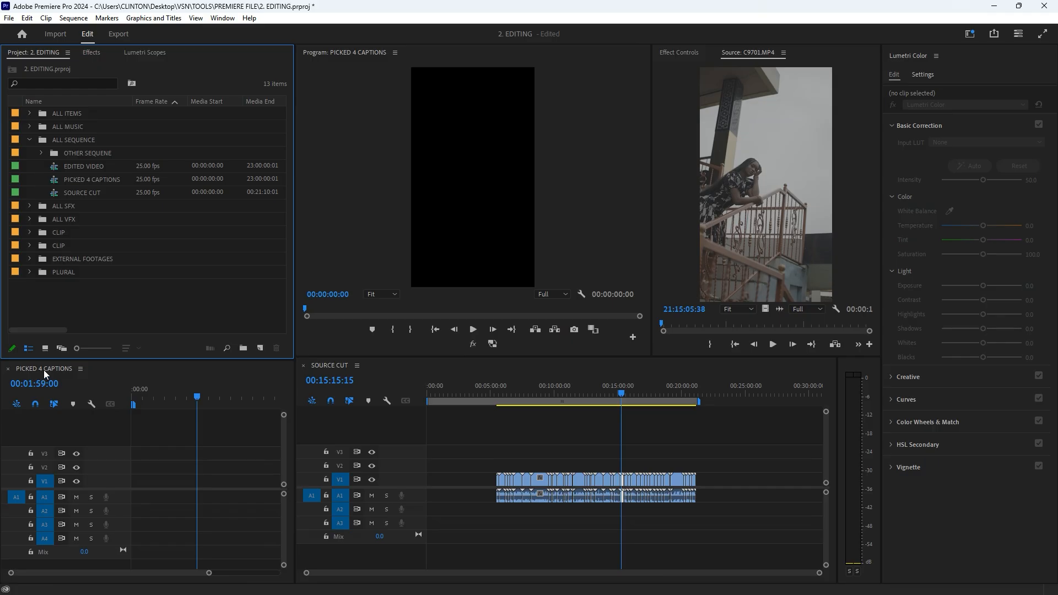
double_click(108, 166)
left_click_drag(108, 369, 396, 362)
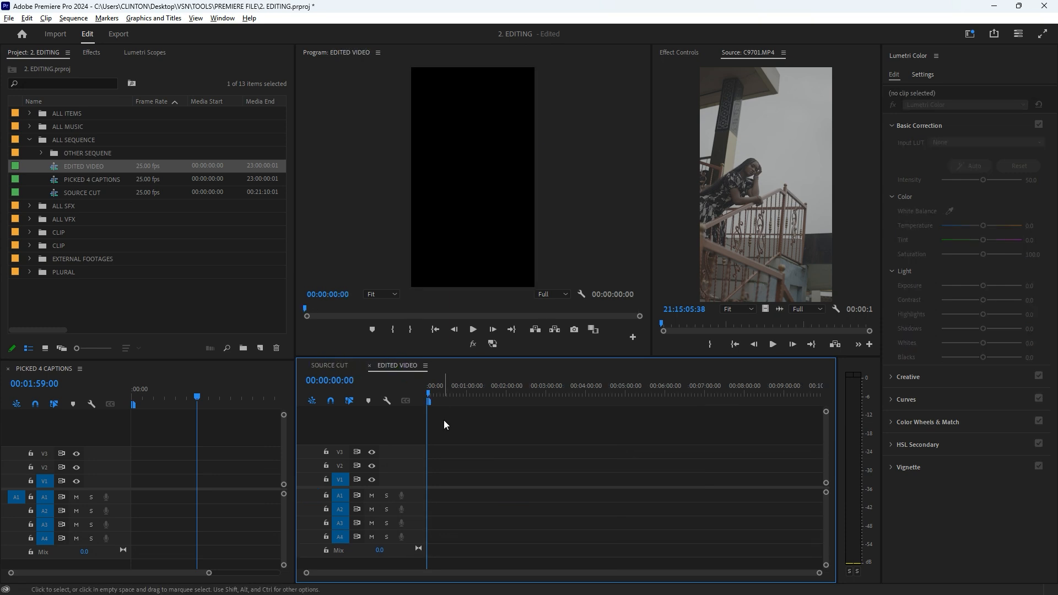
Step: Return to the SOURCE CUT sequence and review its footage around the 12-minute mark
left_click(330, 365)
mouse_move(579, 393)
left_mouse_down()
mouse_move(524, 393)
mouse_move(578, 388)
mouse_move(567, 389)
left_mouse_up()
scroll(600, 441, "up", 5)
scroll(597, 445, "down", 1)
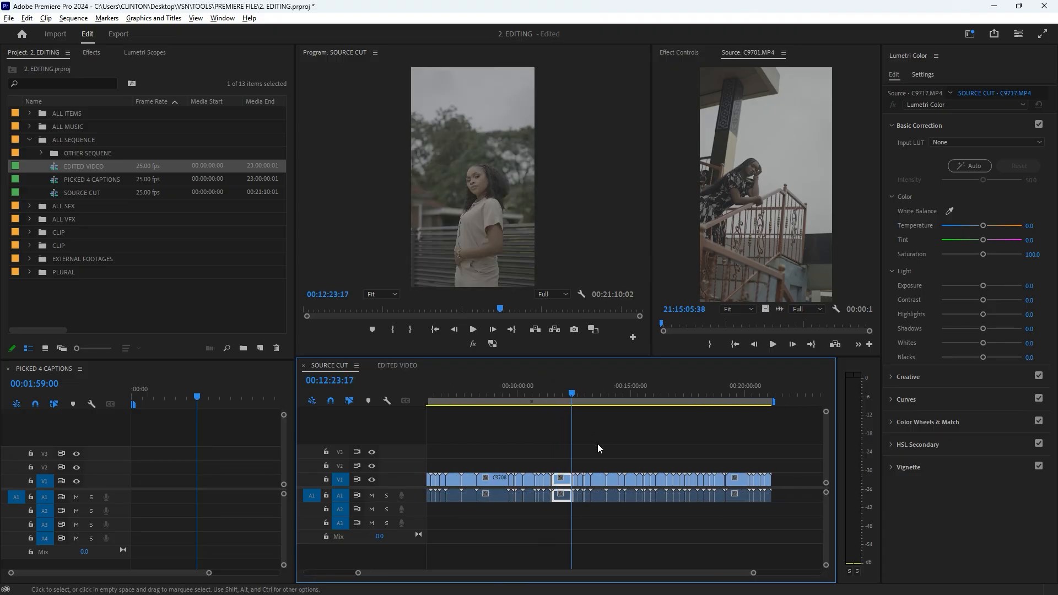
scroll(594, 426, "up", 1)
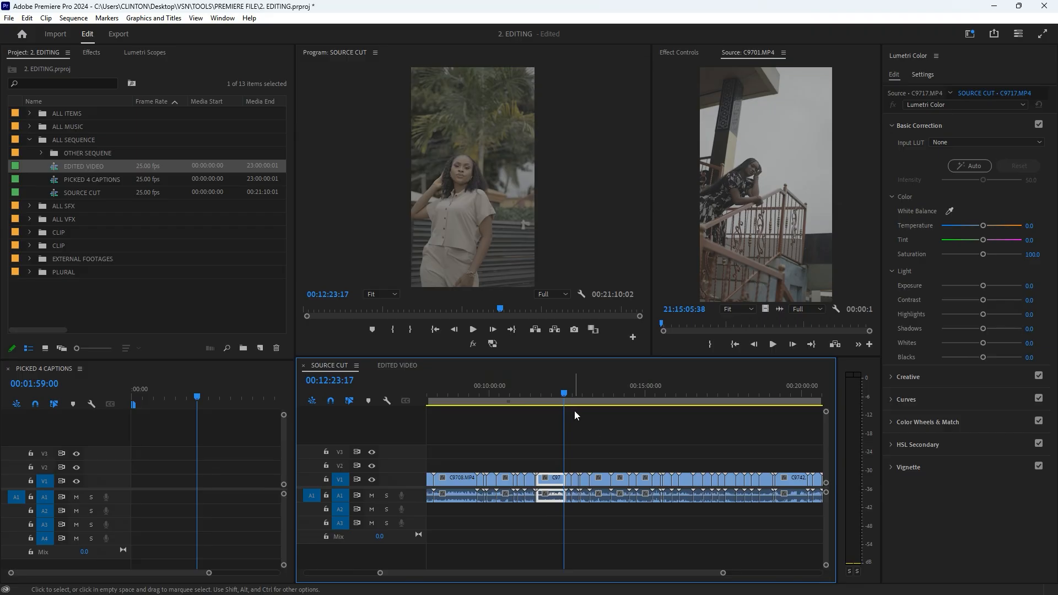
Step: Review the flat-looking footage of the SOURCE CUT sequence between about 00:08:30 and 00:09:09
key("ctrl+a")
scroll(574, 441, "down", 2)
left_click(543, 393)
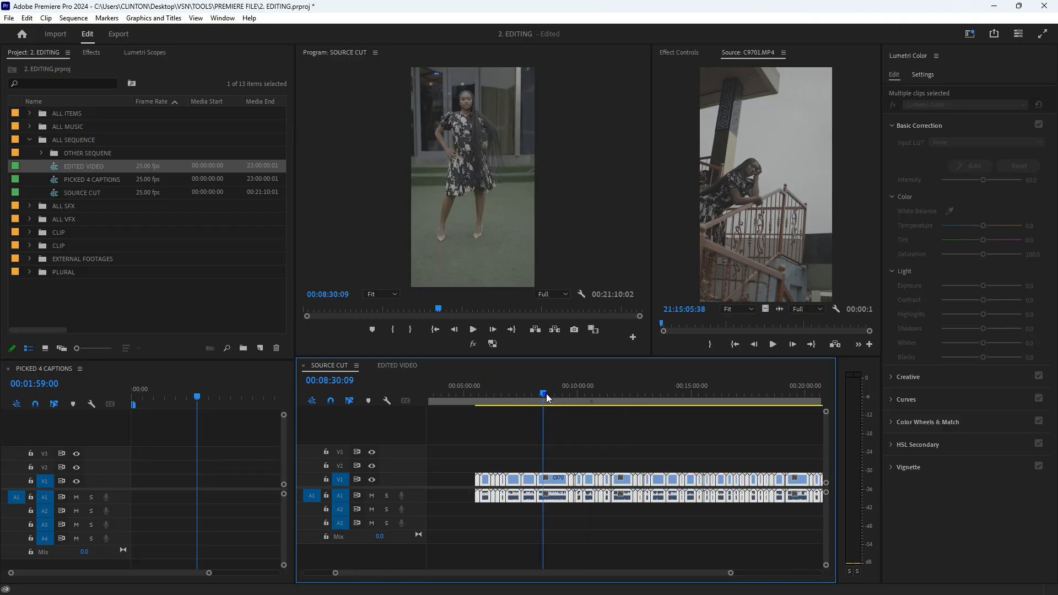
left_click_drag(546, 393, 559, 395)
left_click(583, 431)
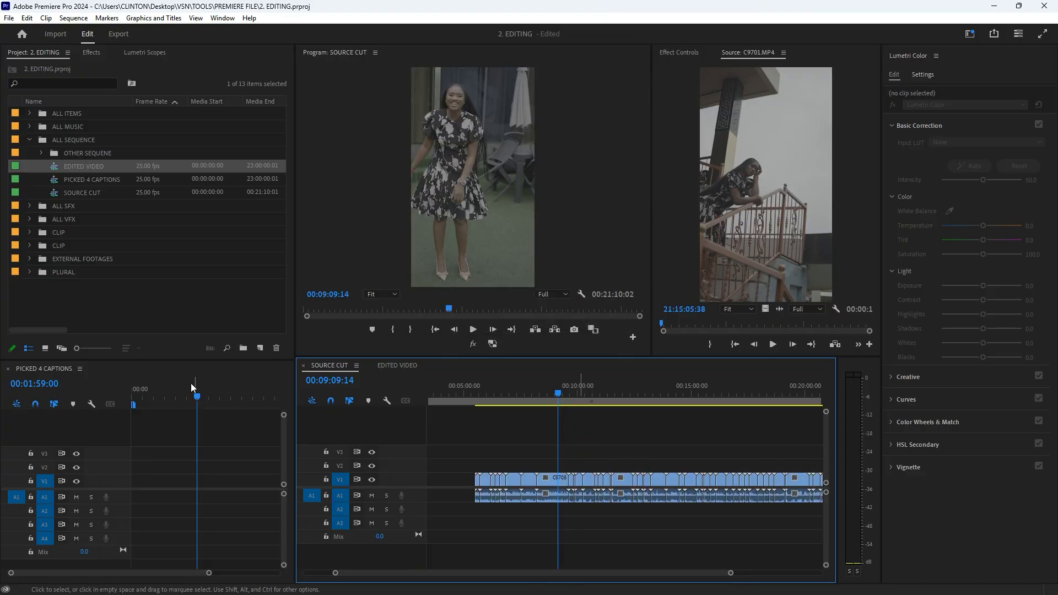
Step: Override the media color space of all clips in the CLIP bin with Sony S-Log3/S-Gamut3.Cine
left_click(41, 51)
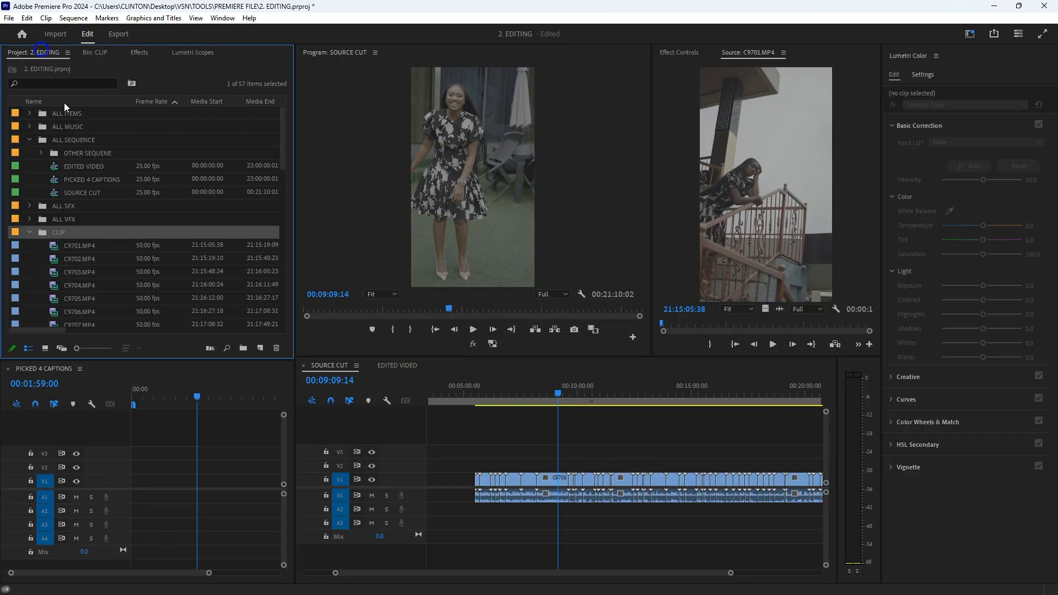
double_click(65, 237)
left_click(62, 141)
key("ctrl+a")
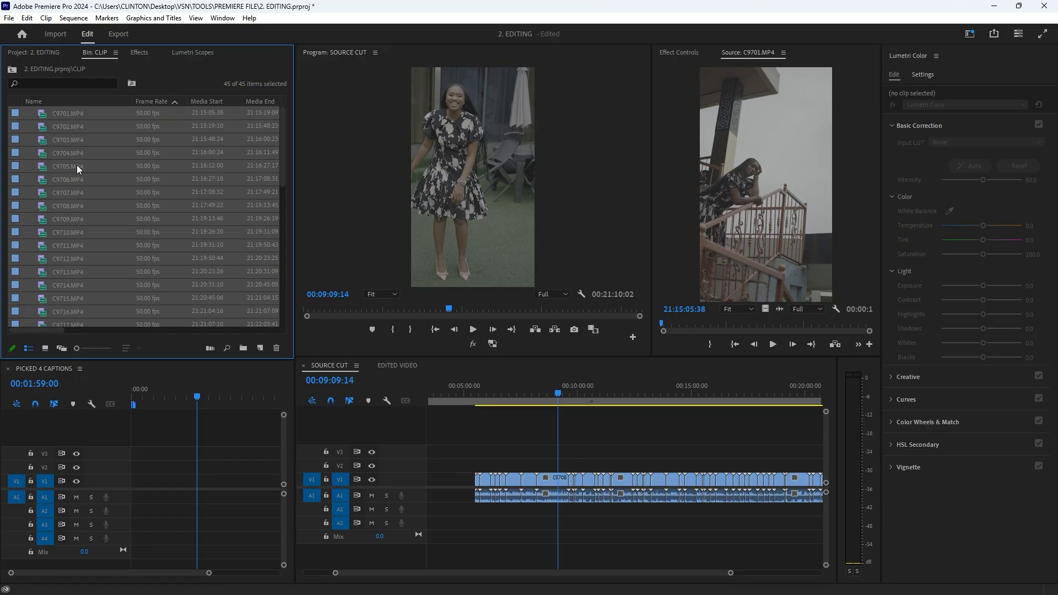
right_click(61, 151)
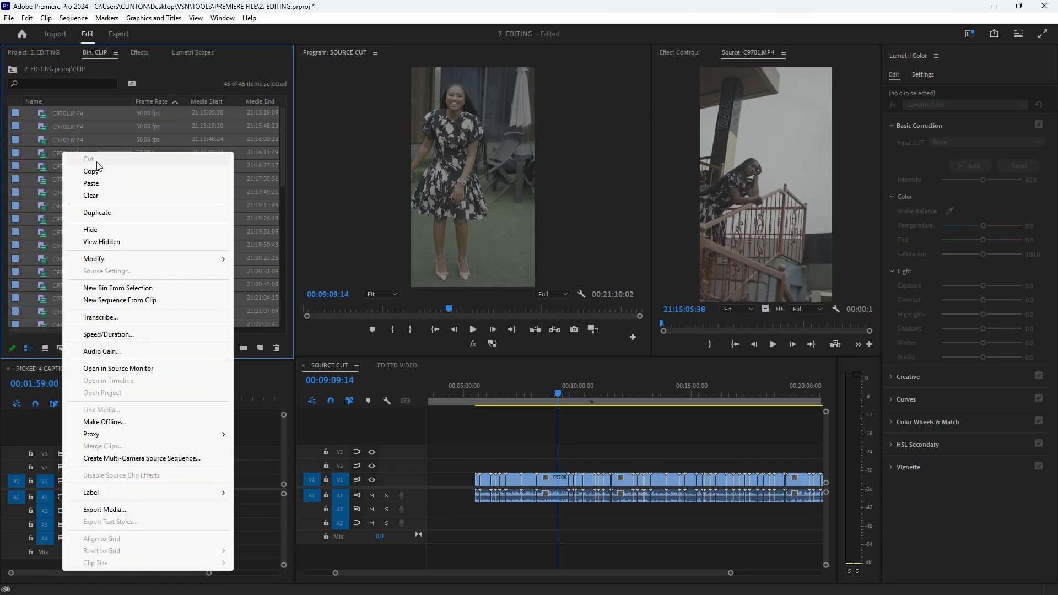
mouse_move(120, 261)
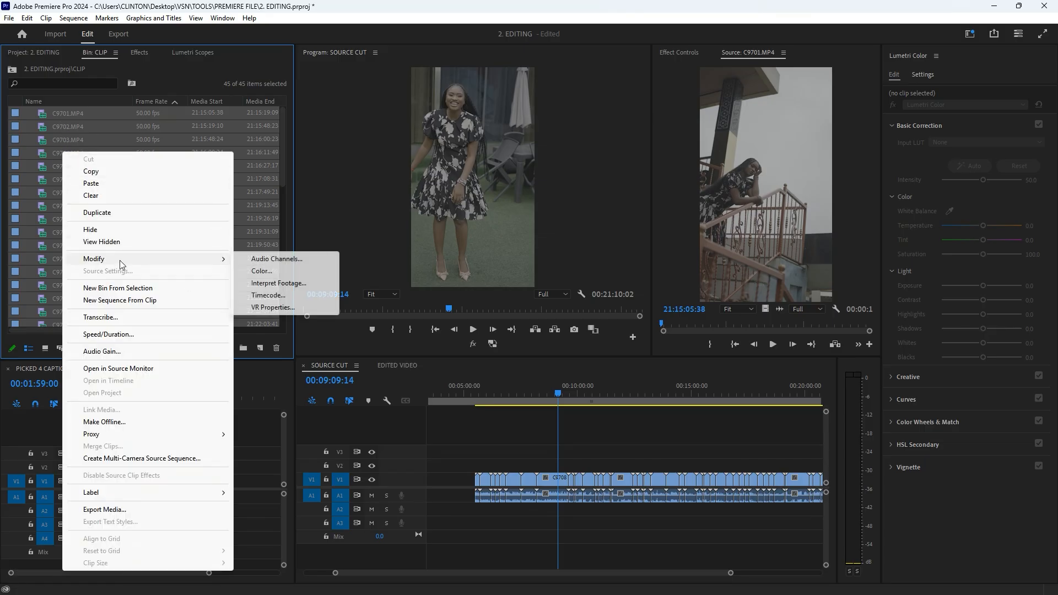
left_click(258, 270)
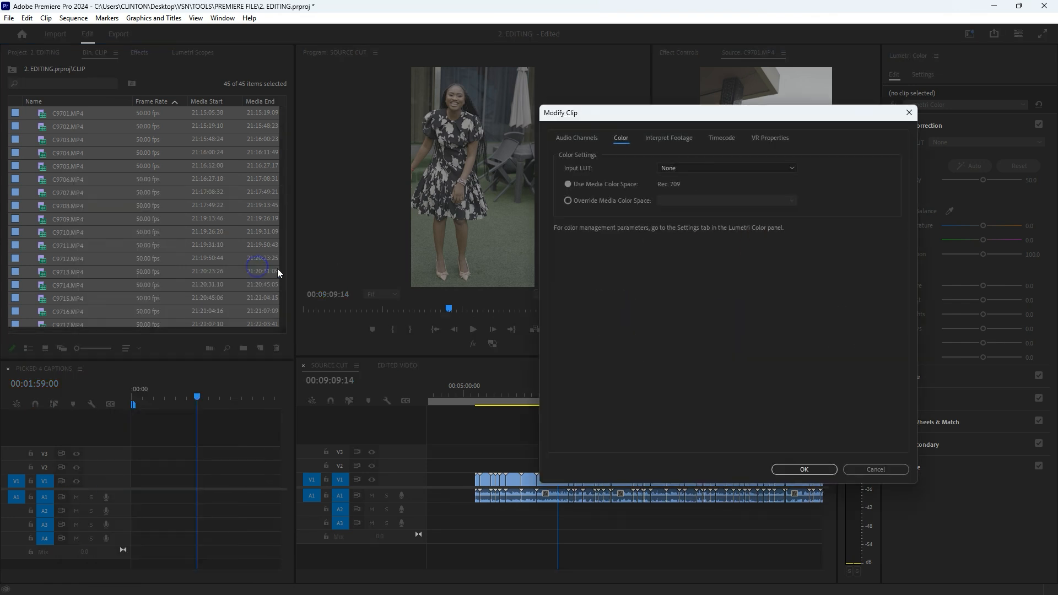
left_click(597, 204)
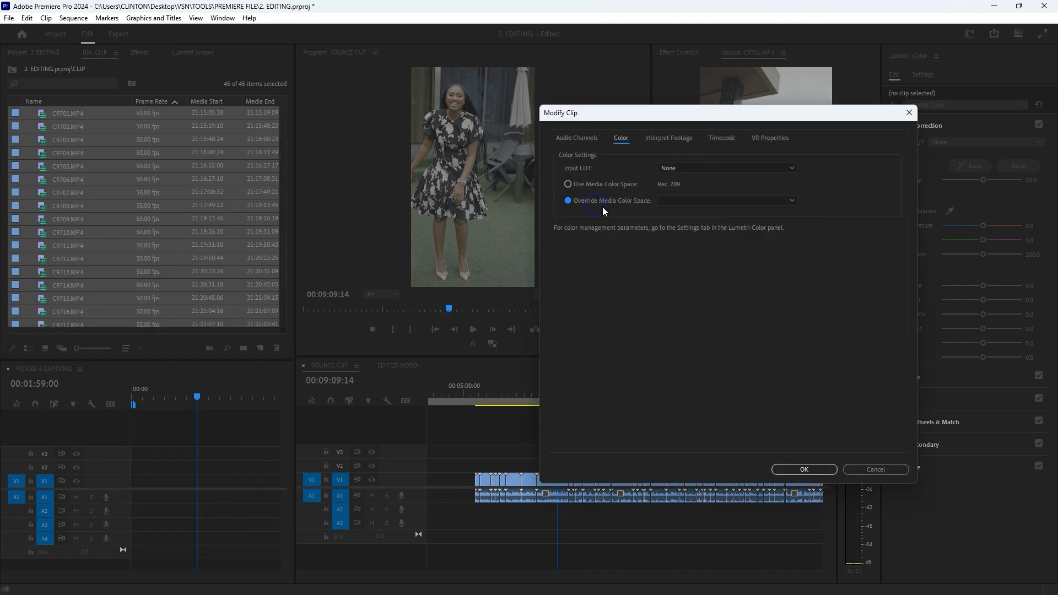
left_click(792, 200)
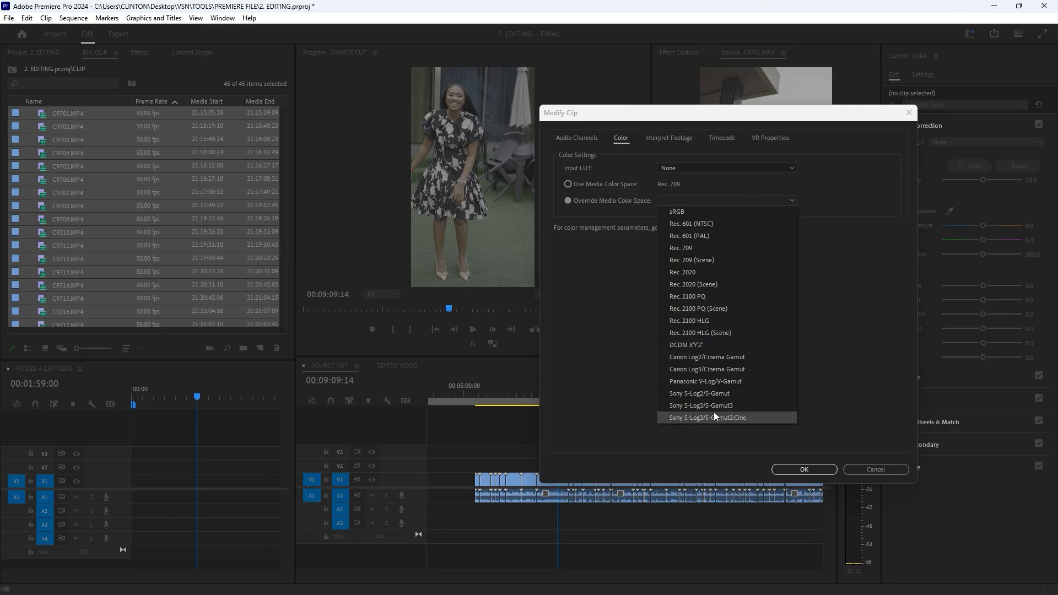
left_click(743, 418)
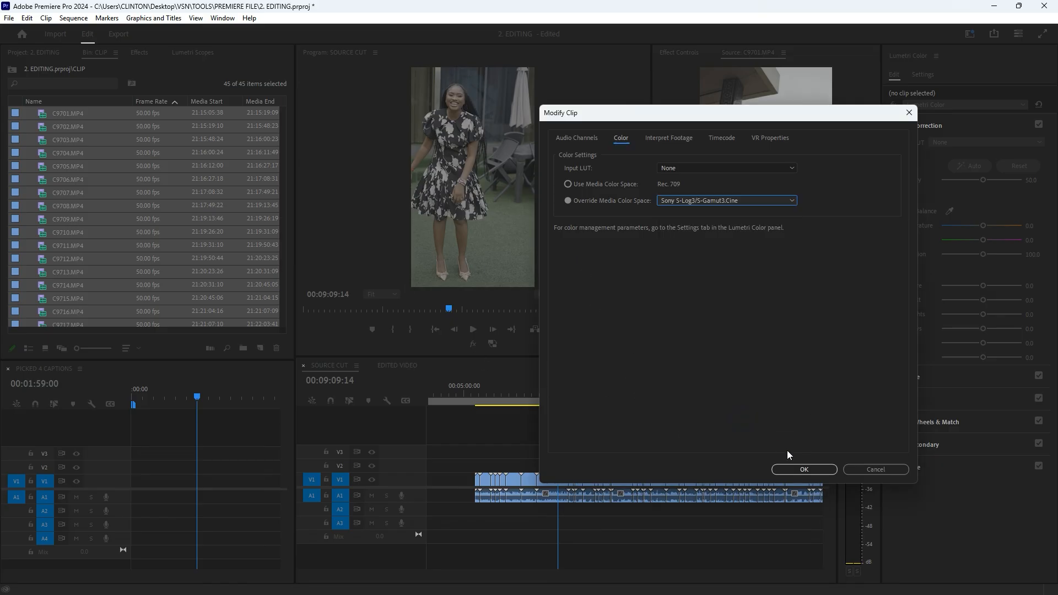
left_click(804, 469)
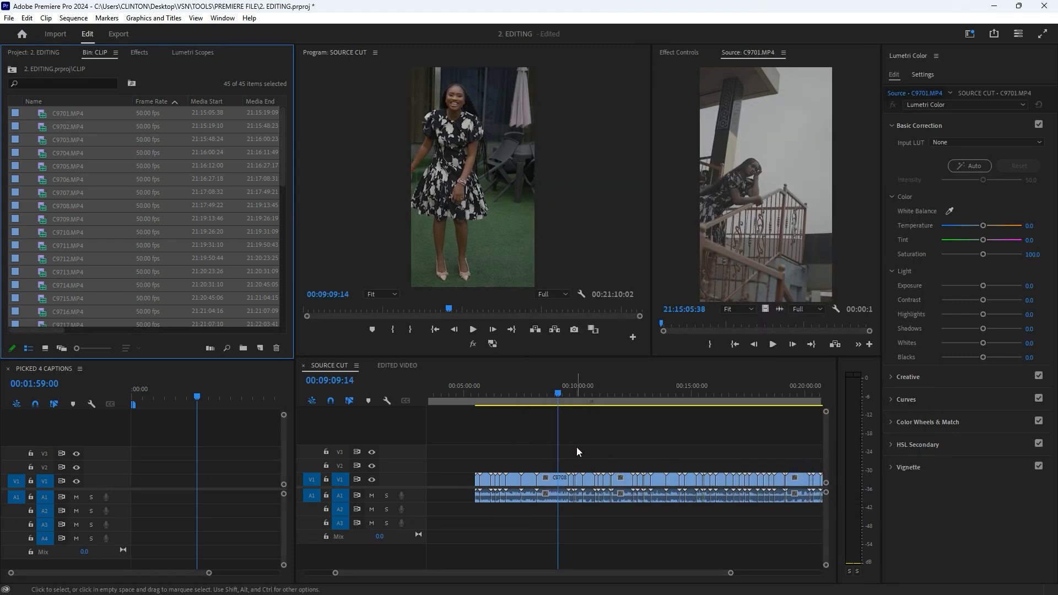
Step: Scrub through the SOURCE CUT sequence to check the corrected colors and examine clip C9701.MP4 for a usable section
left_click_drag(542, 394, 632, 406)
scroll(603, 413, "down", 5)
scroll(583, 422, "up", 5)
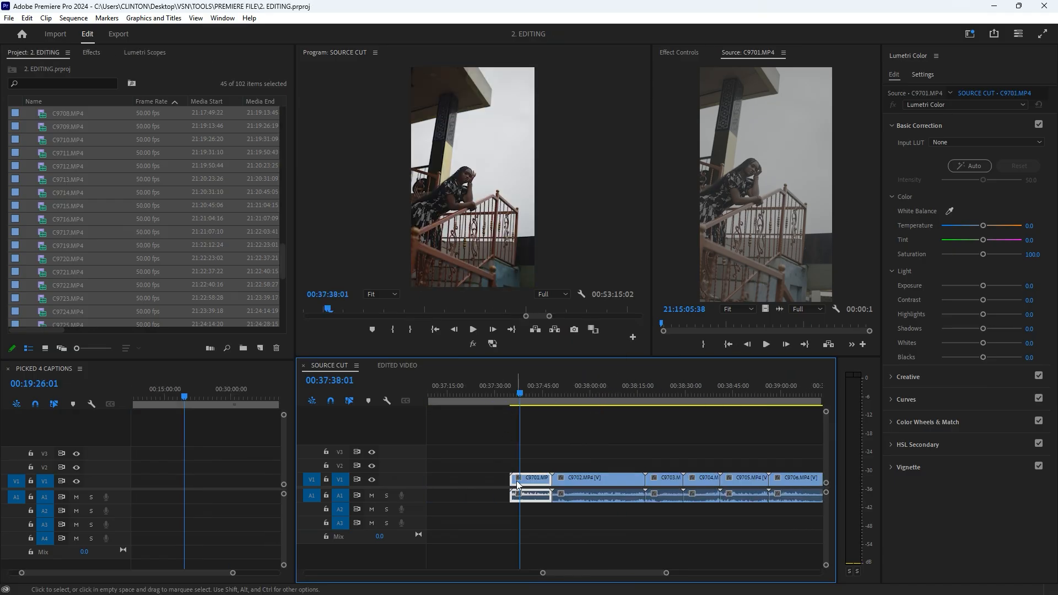
left_click_drag(503, 395, 567, 401)
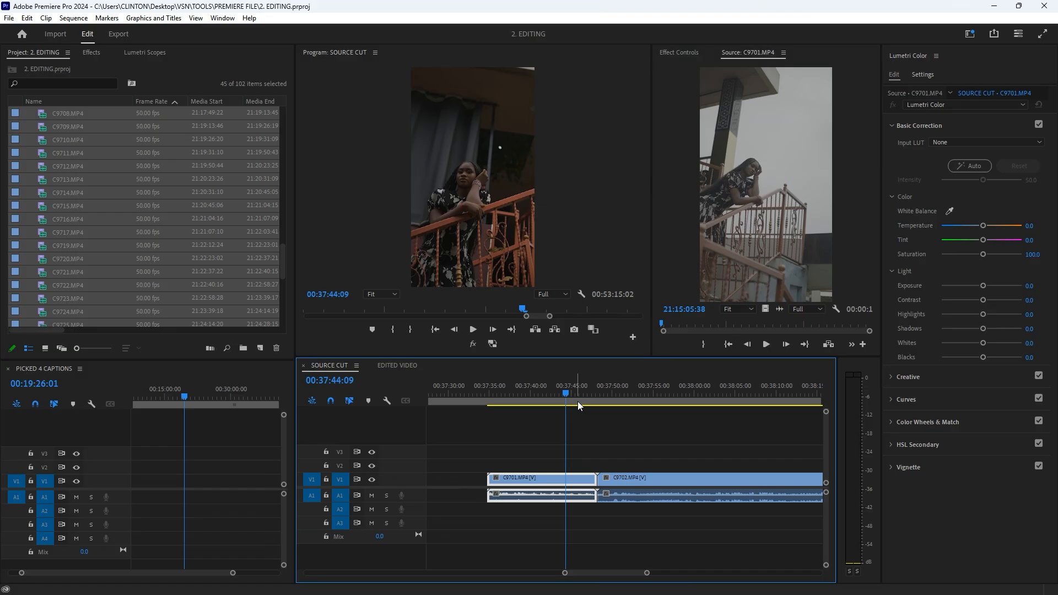
key("=")
left_click_drag(496, 395, 585, 422)
left_click_drag(504, 395, 528, 404)
key("minus")
key("minus")
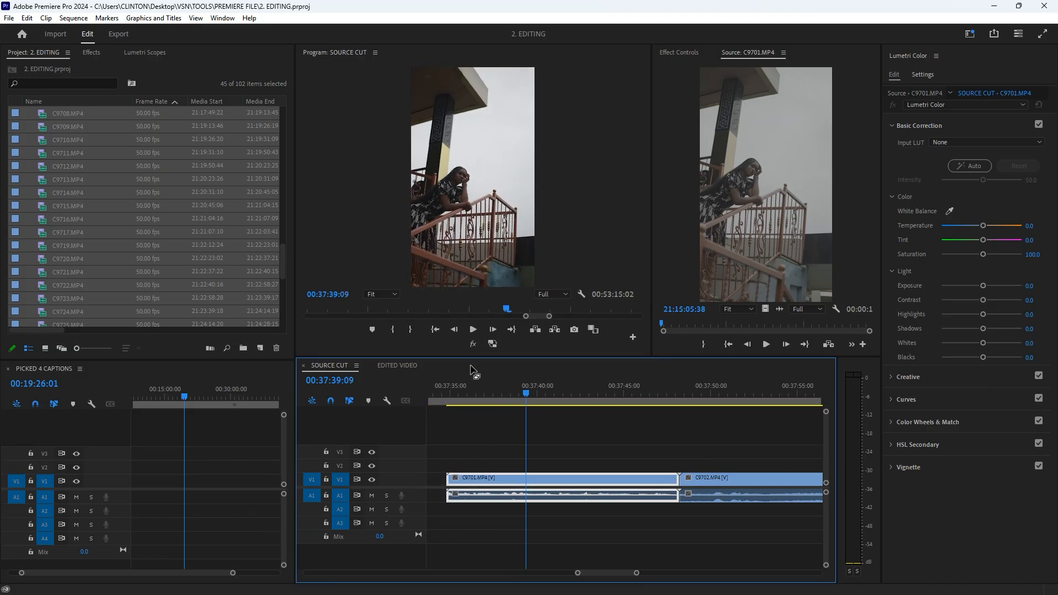
Step: Cut clip C9701.MP4 in SOURCE CUT at about 00:37:39 and 00:37:46 to isolate its middle section, and save the project
left_click_drag(523, 392, 528, 393)
key("ctrl+k")
key("space")
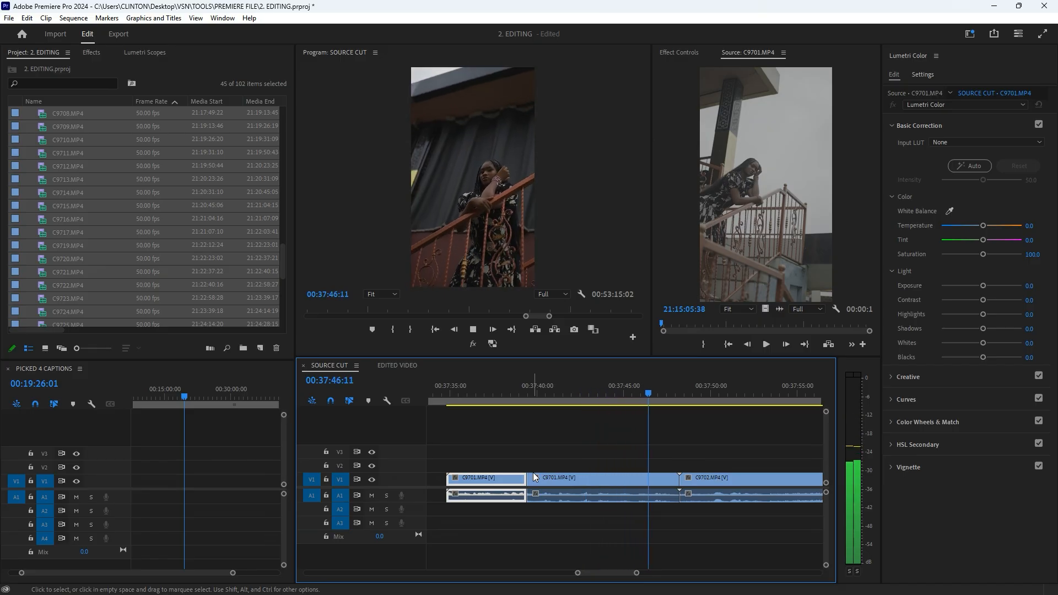
left_click(534, 477)
key("c")
left_click(653, 478)
key("v")
scroll(624, 457, "down", 1)
left_click(600, 427)
key("ctrl+s")
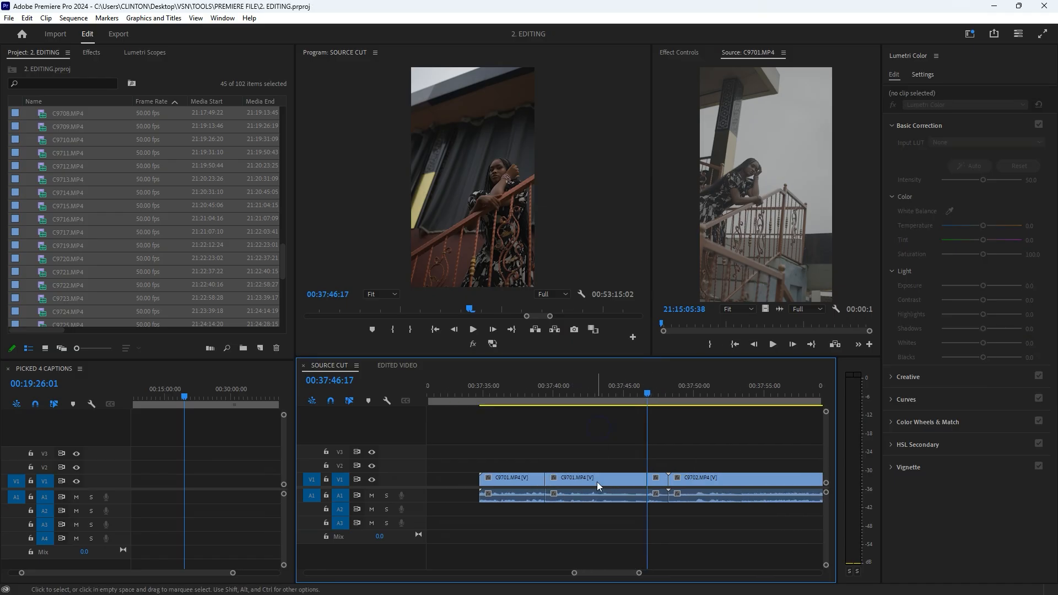
Step: Place the isolated middle section of C9701.MP4 on V1 of PICKED 4 CAPTIONS and set that sequence's playhead to 00:26:58:13
left_click_drag(597, 481, 217, 485)
scroll(216, 488, "up", 5)
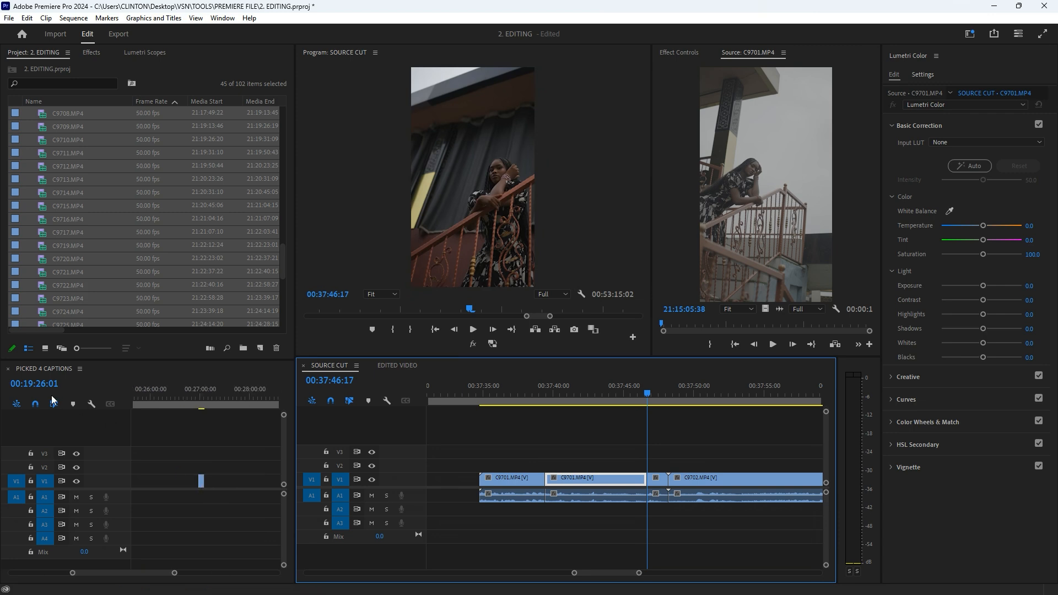
scroll(168, 445, "up", 3)
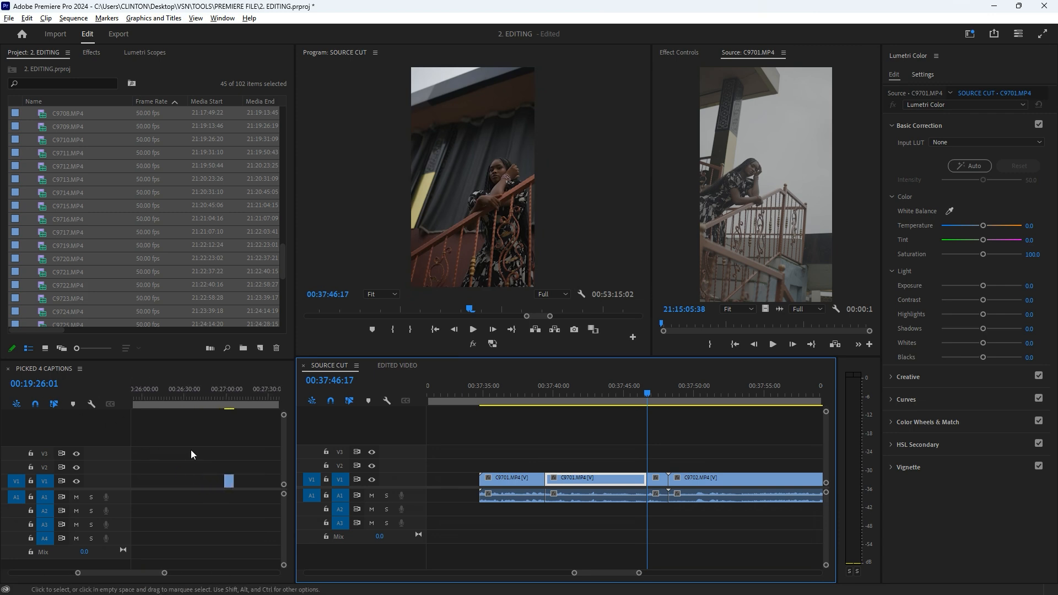
left_click(232, 392)
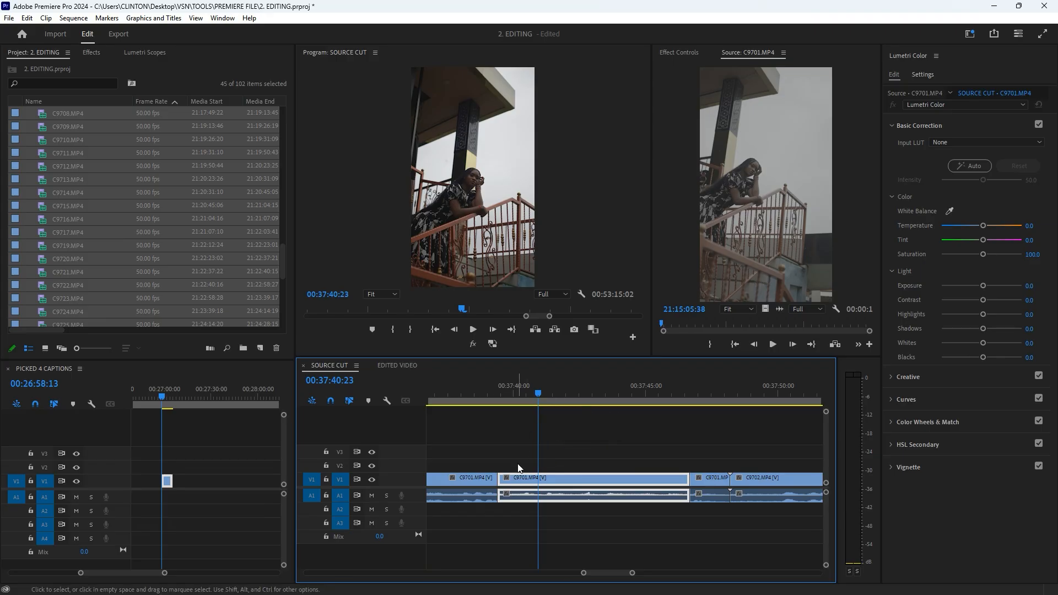
Step: Try splitting the middle C9701.MP4 section in SOURCE CUT at 00:37:40:23 with the Razor tool, and undo the cut
key("minus")
key("minus")
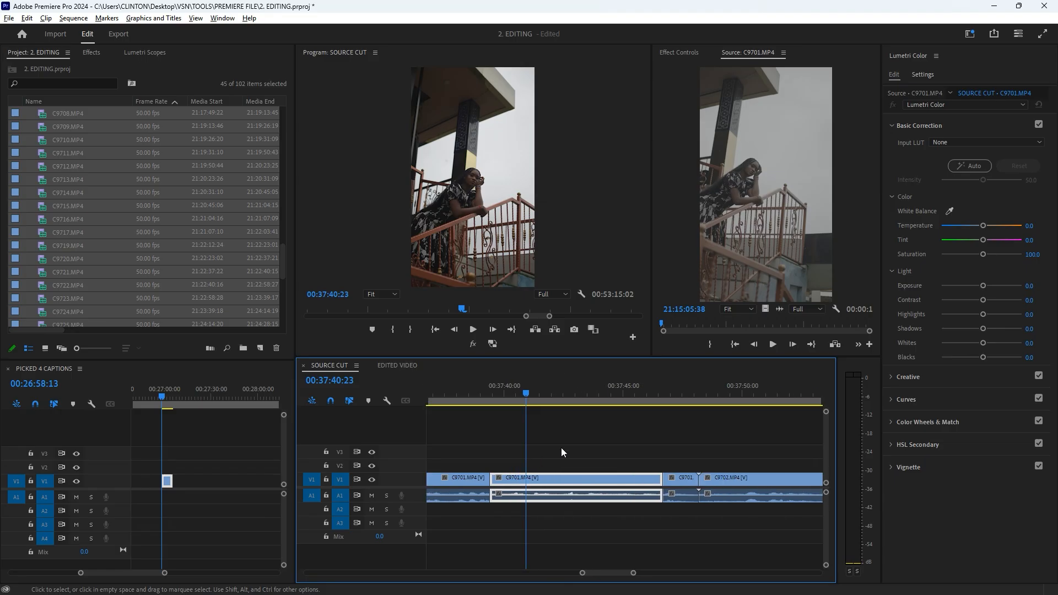
scroll(561, 447, "up", 2)
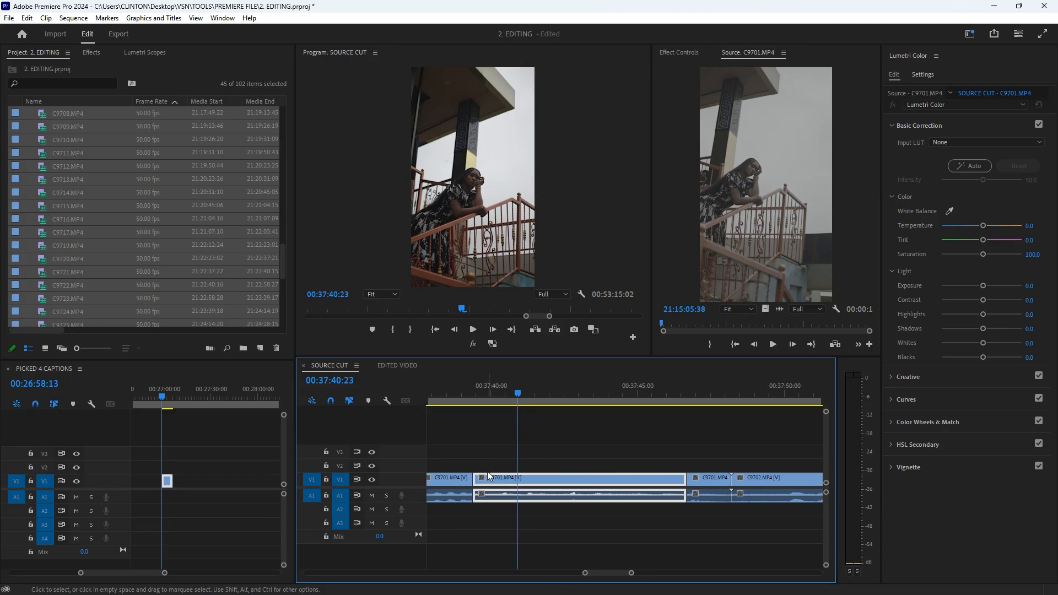
key("c")
left_click(518, 479)
key("v")
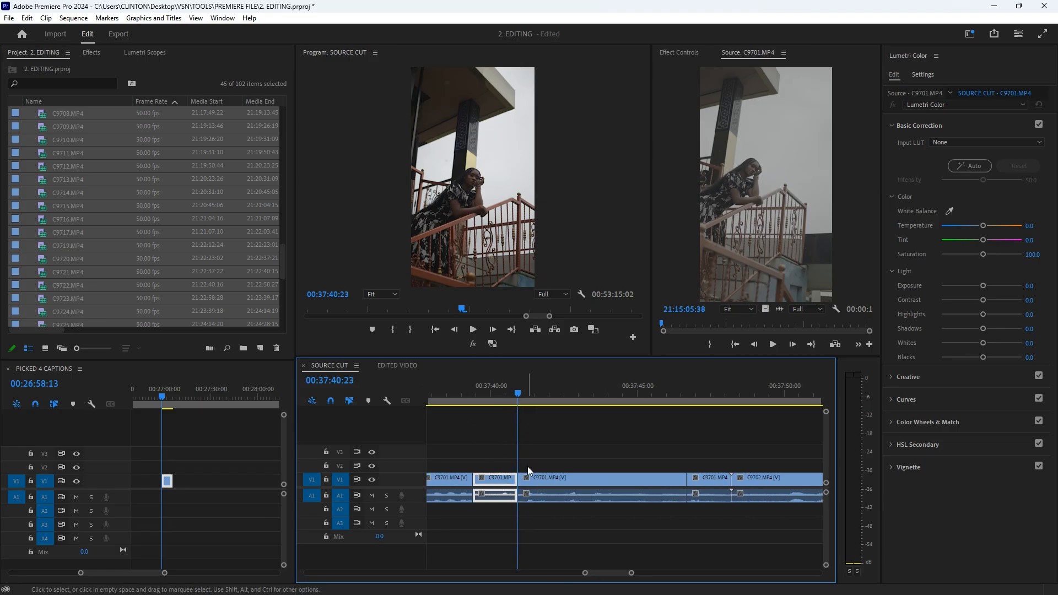
mouse_move(532, 481)
left_mouse_down()
mouse_move(516, 462)
mouse_move(531, 480)
left_mouse_up()
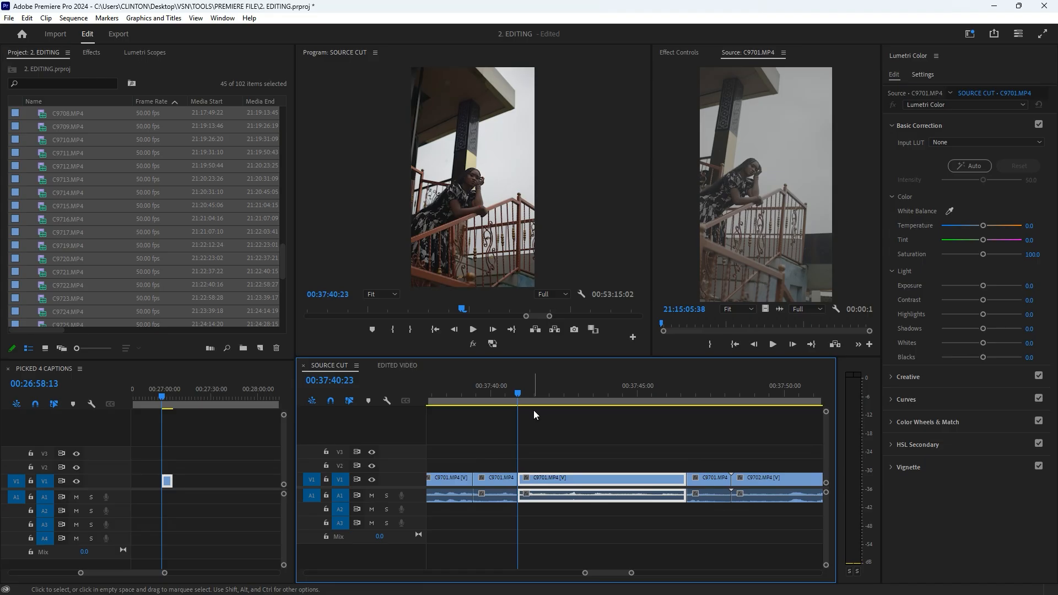
left_click(534, 411)
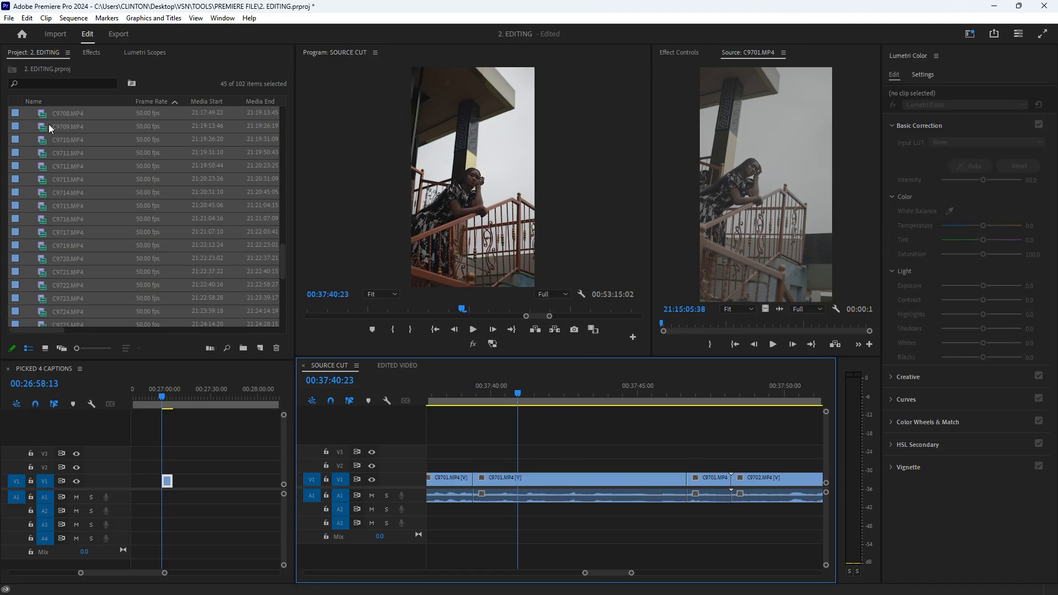
Step: Open the keyboard shortcut settings and remove the Add Edit command from the unmodified E key
left_click(27, 18)
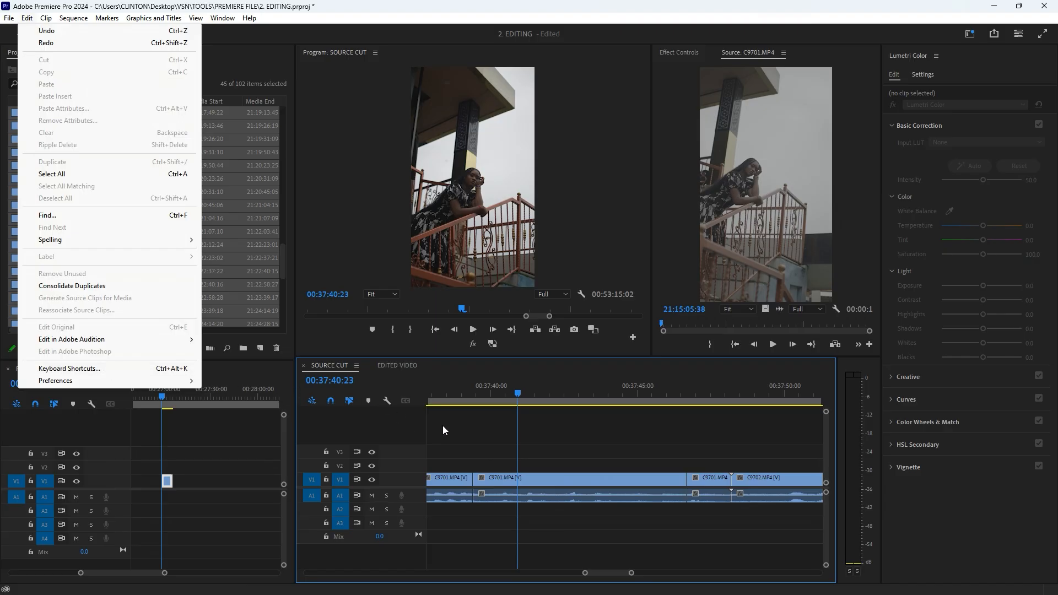
left_click(482, 432)
key("ctrl+alt+k")
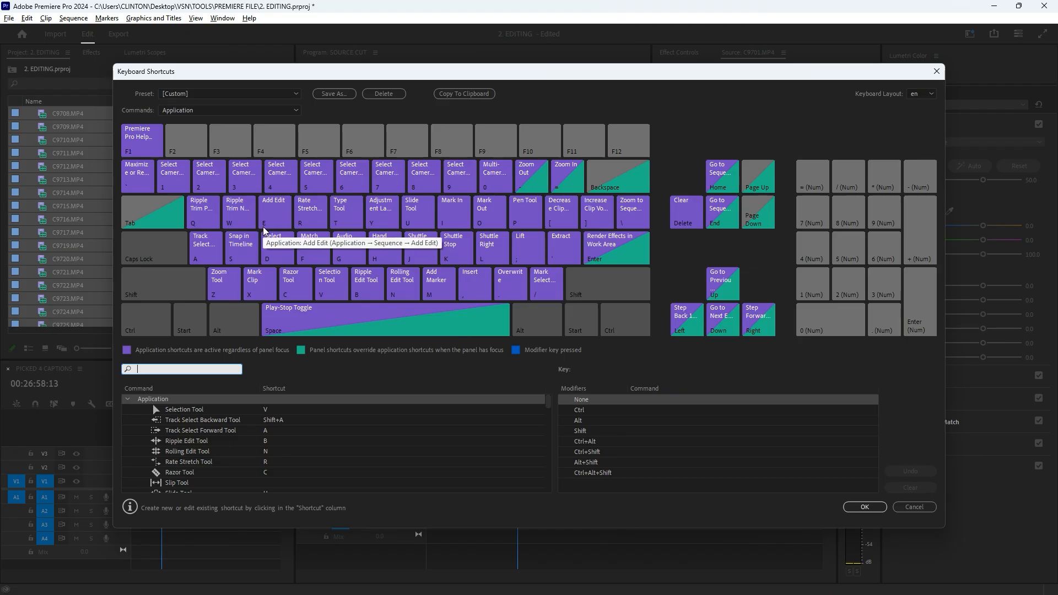
left_click(274, 210)
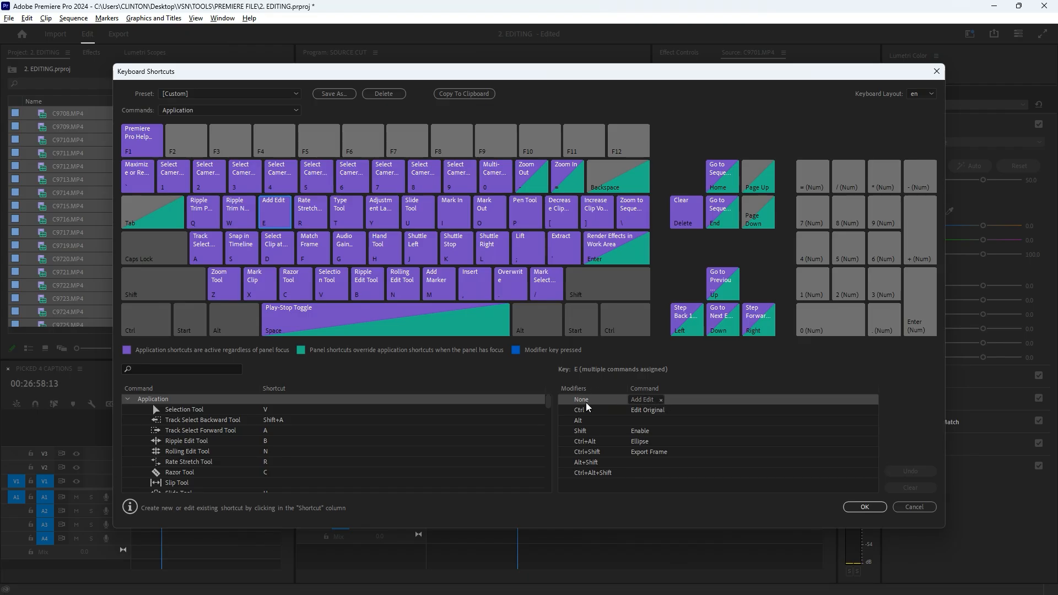
left_click(662, 401)
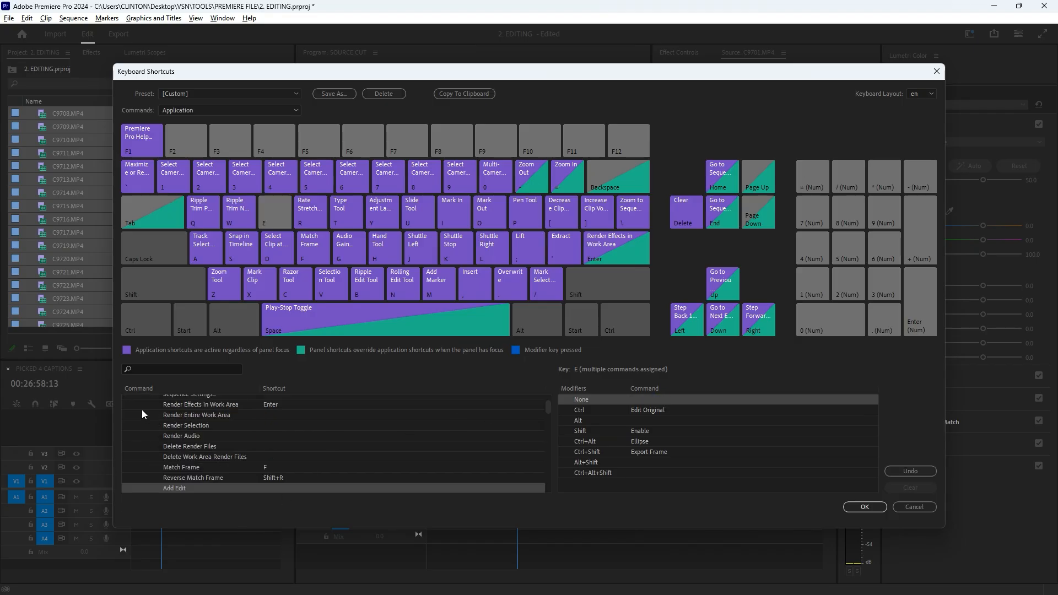
Step: Find the Add Edit command in the shortcut list, assign E to it and apply the settings
left_click(148, 371)
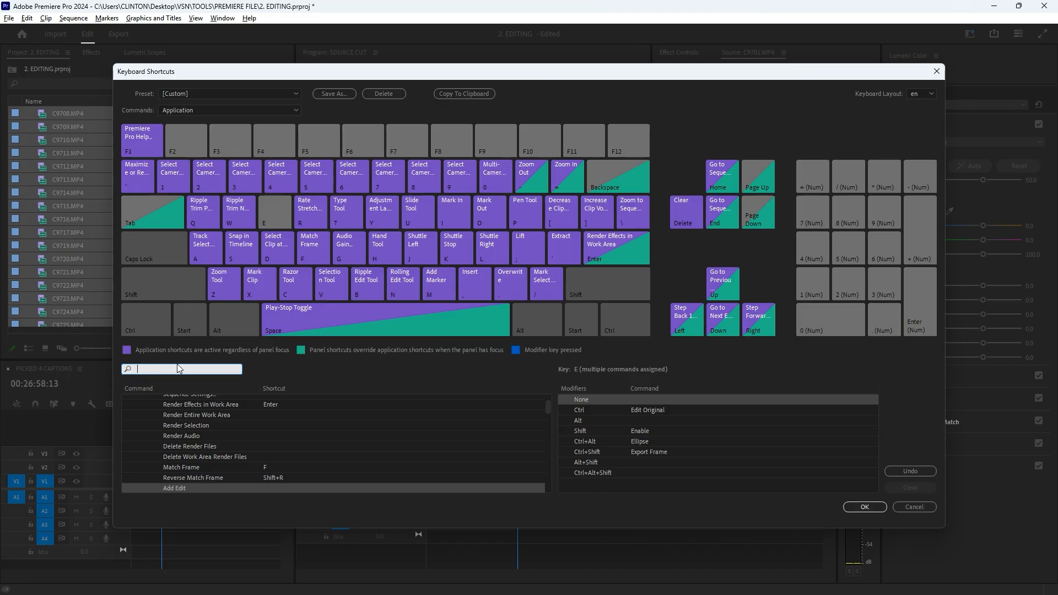
type("add edit")
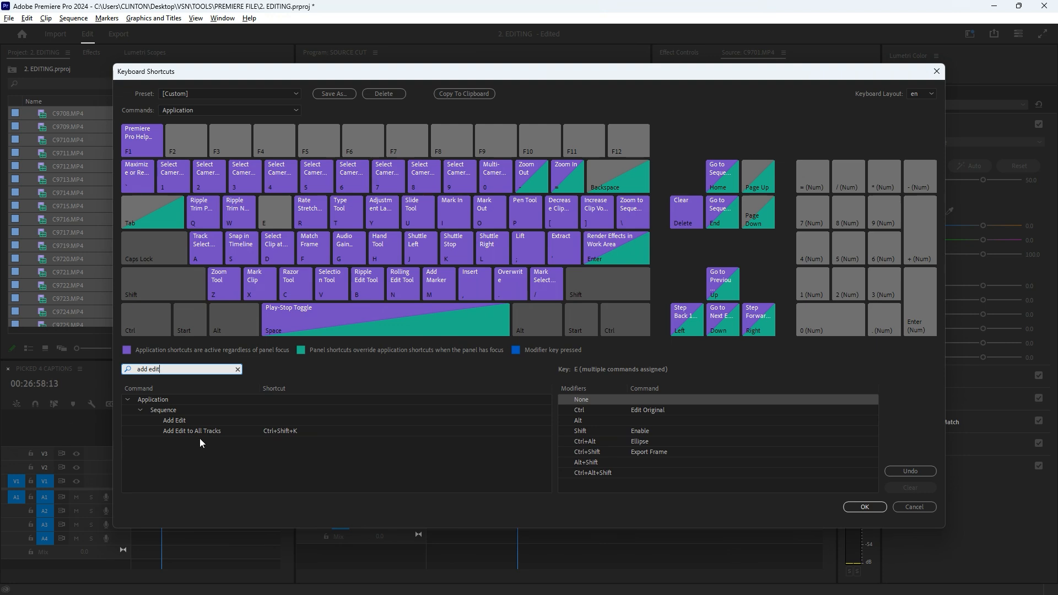
left_click(173, 421)
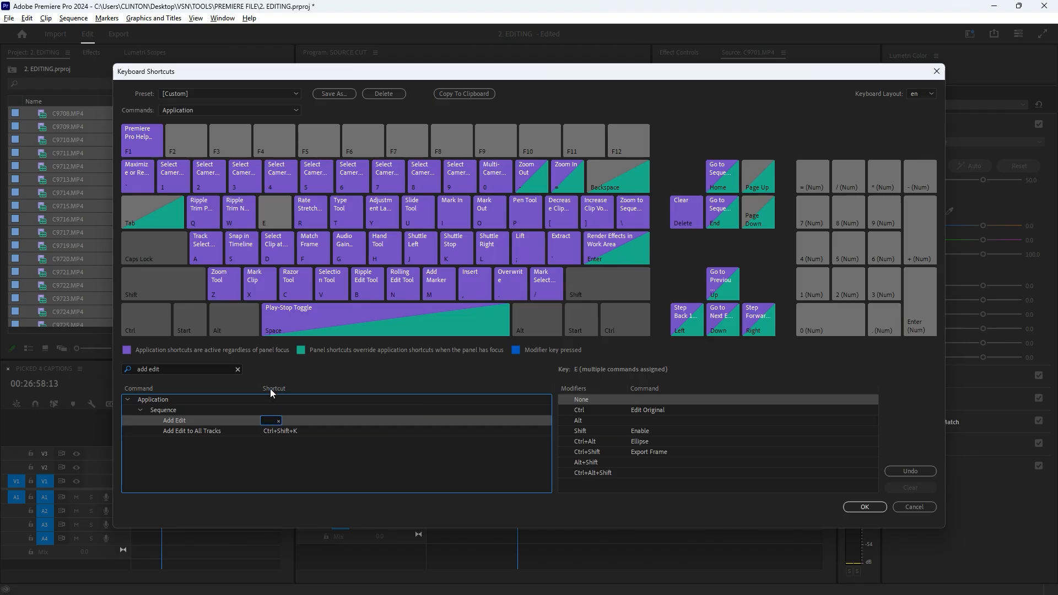
key("e")
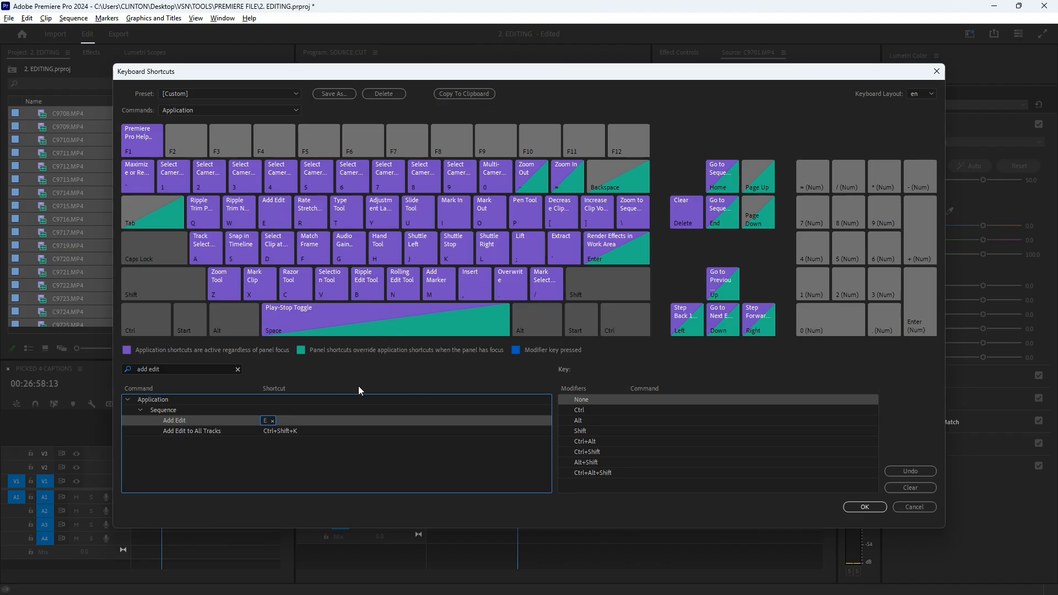
left_click(866, 507)
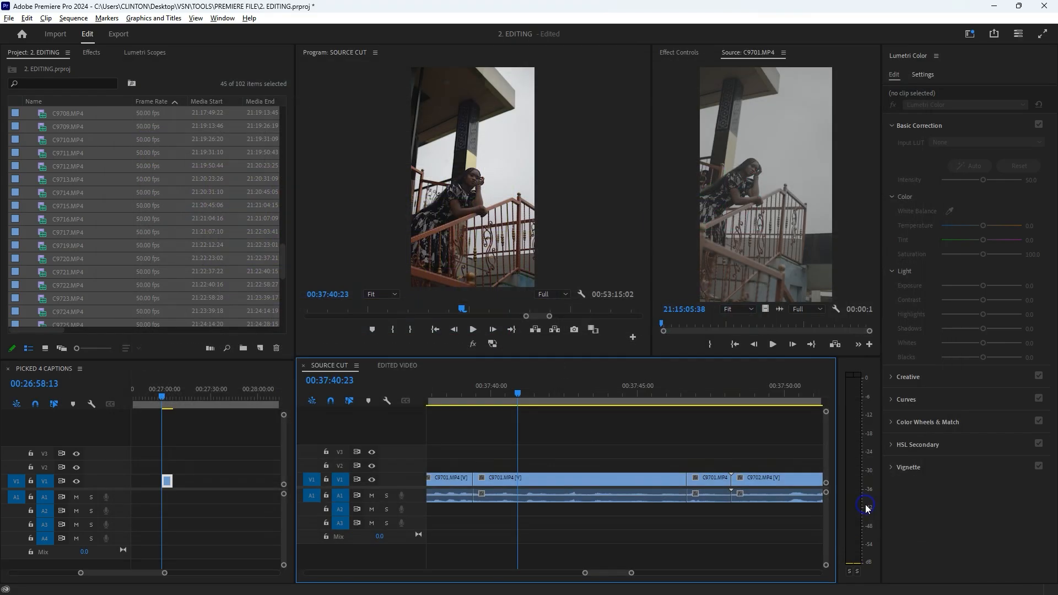
Step: Try splitting the middle C9701.MP4 section in SOURCE CUT at 00:37:42:24 with Add Edit, and undo the cut
key("minus")
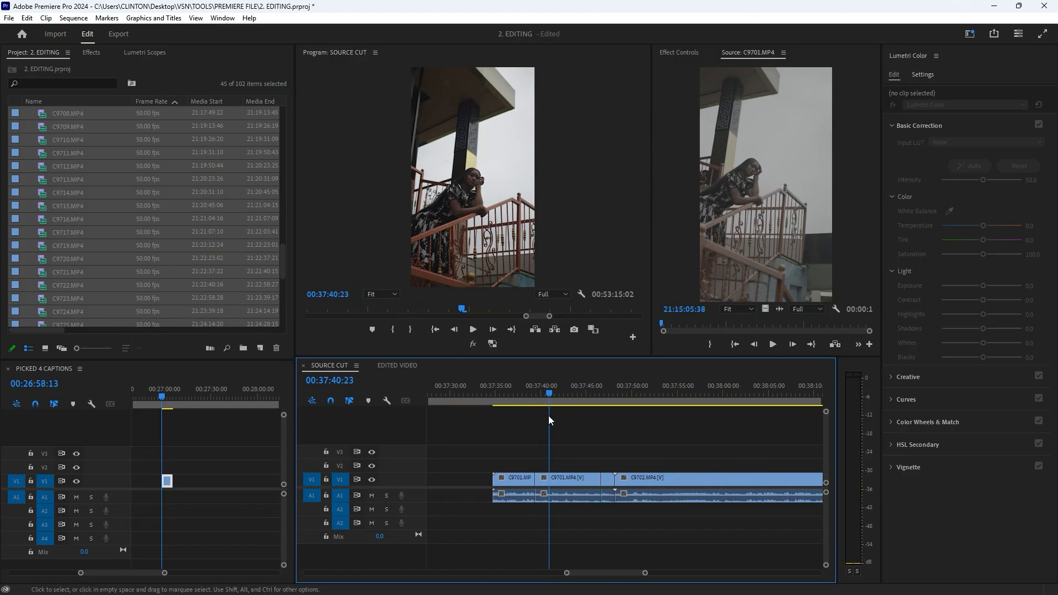
left_click(551, 479)
mouse_move(561, 385)
left_mouse_down()
mouse_move(578, 387)
mouse_move(569, 388)
left_mouse_up()
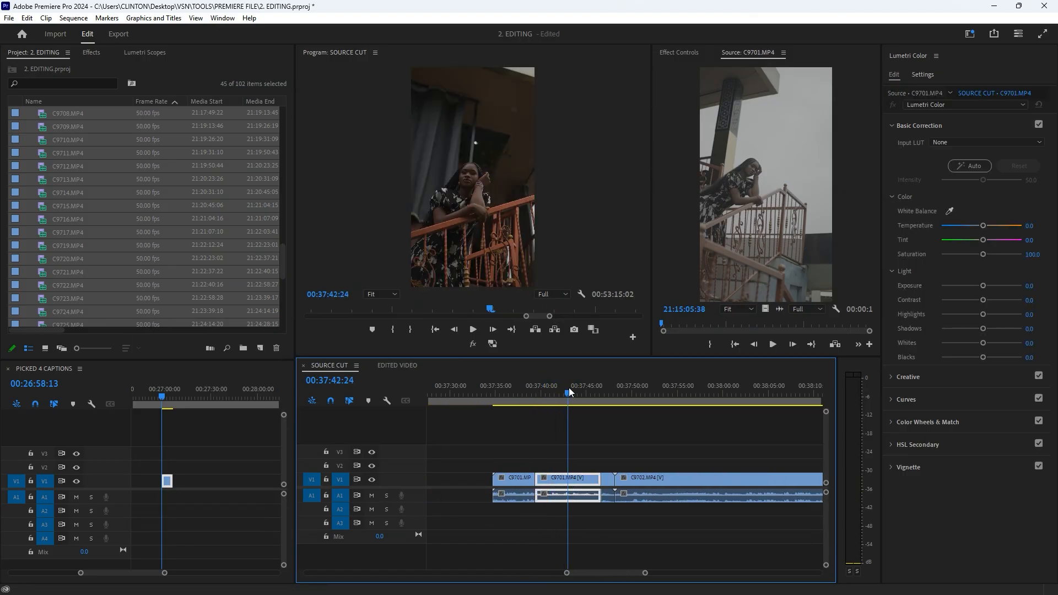
key("equal")
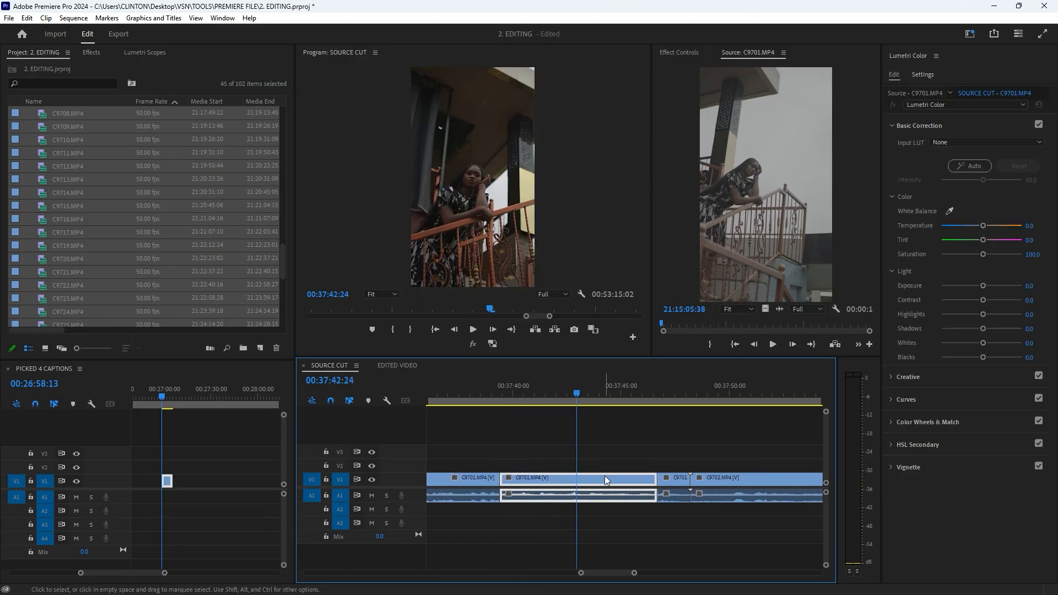
key("ctrl+k")
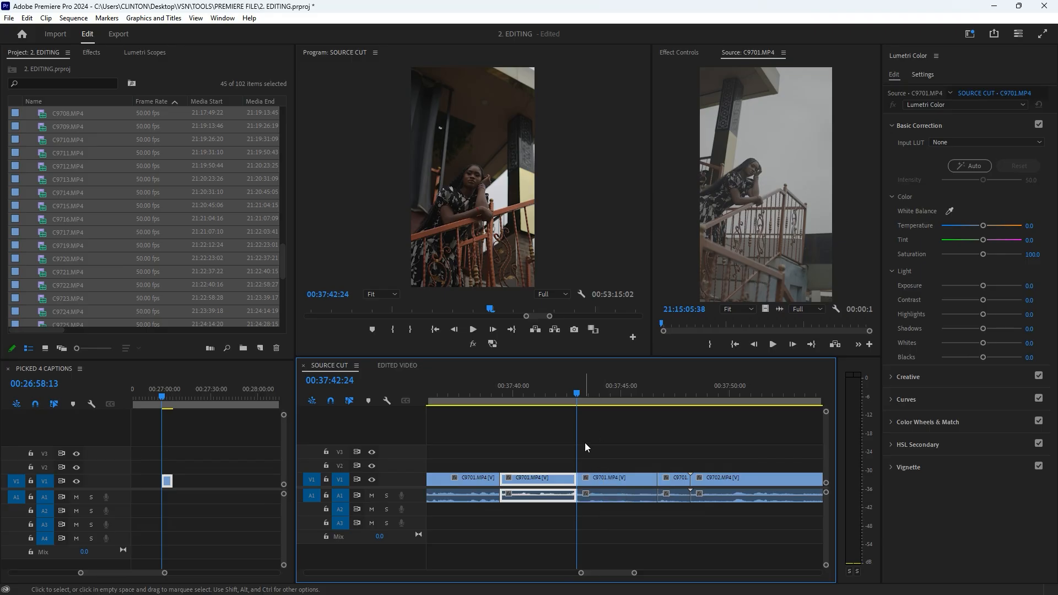
left_click_drag(573, 396, 577, 395)
key("ctrl+z")
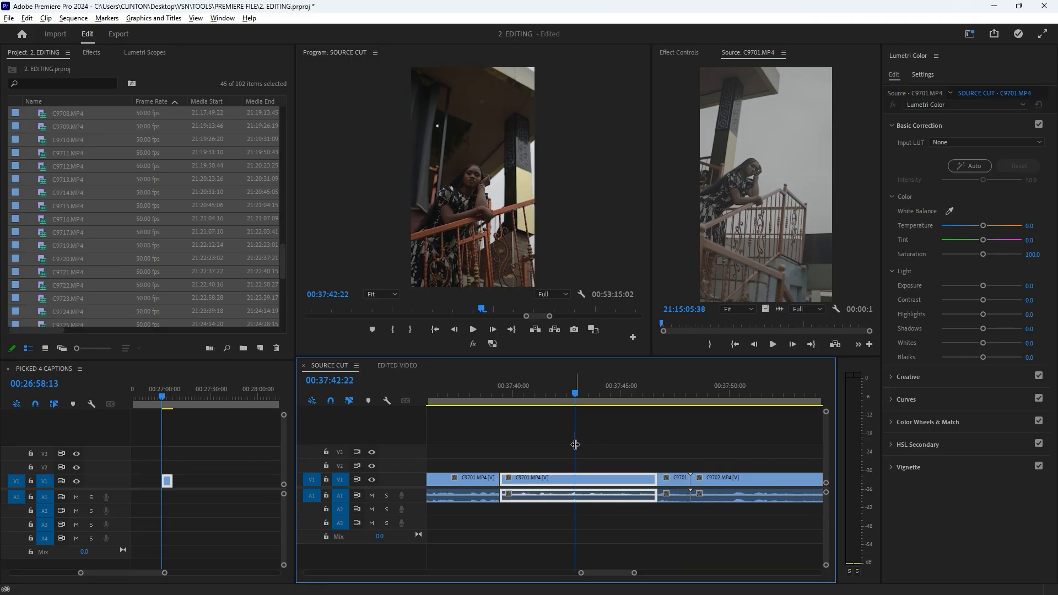
Step: Review the clips following C9701.MP4 in SOURCE CUT and scrub into C9702.MP4 to 00:37:55:14
scroll(568, 453, "down", 3)
scroll(582, 441, "down", 5)
left_click_drag(487, 394, 529, 394)
scroll(634, 463, "down", 5)
scroll(650, 479, "up", 2)
scroll(614, 486, "up", 6)
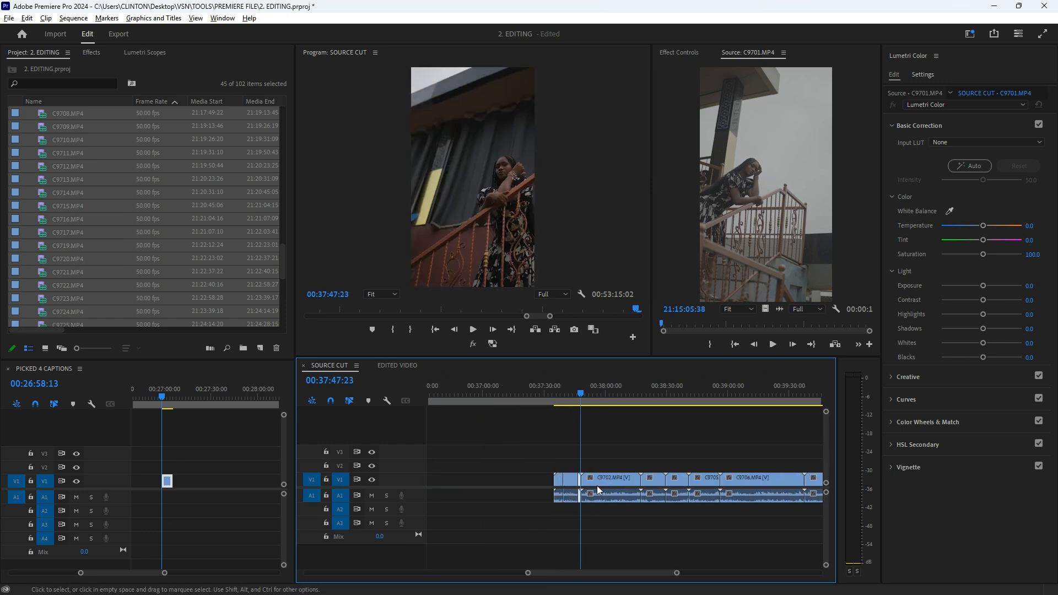
scroll(559, 482, "down", 5)
scroll(566, 485, "down", 2)
scroll(567, 485, "down", 8)
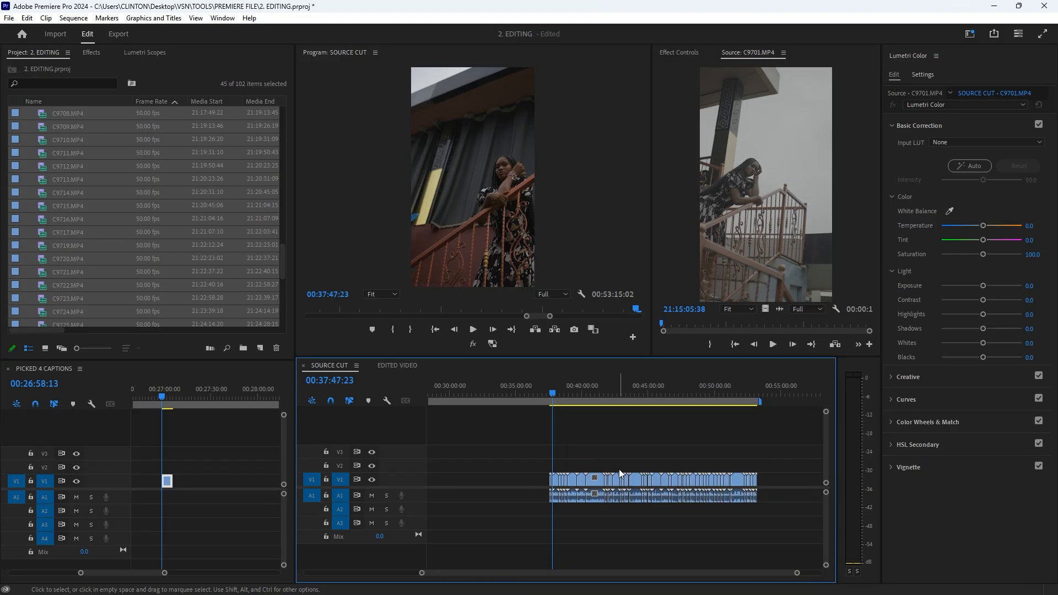
scroll(551, 474, "up", 5)
scroll(538, 468, "up", 10)
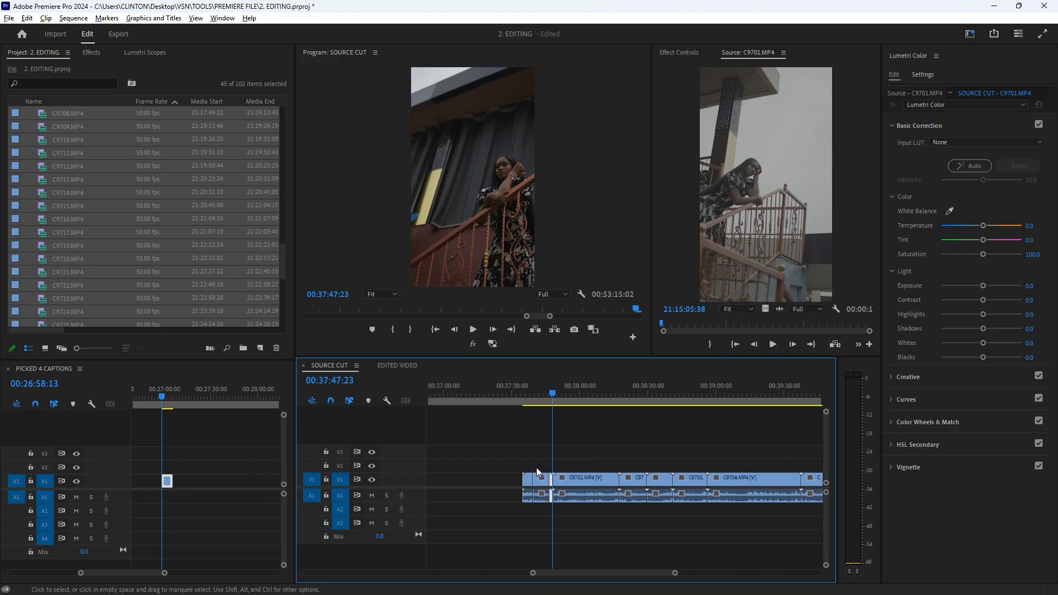
left_click_drag(576, 394, 678, 402)
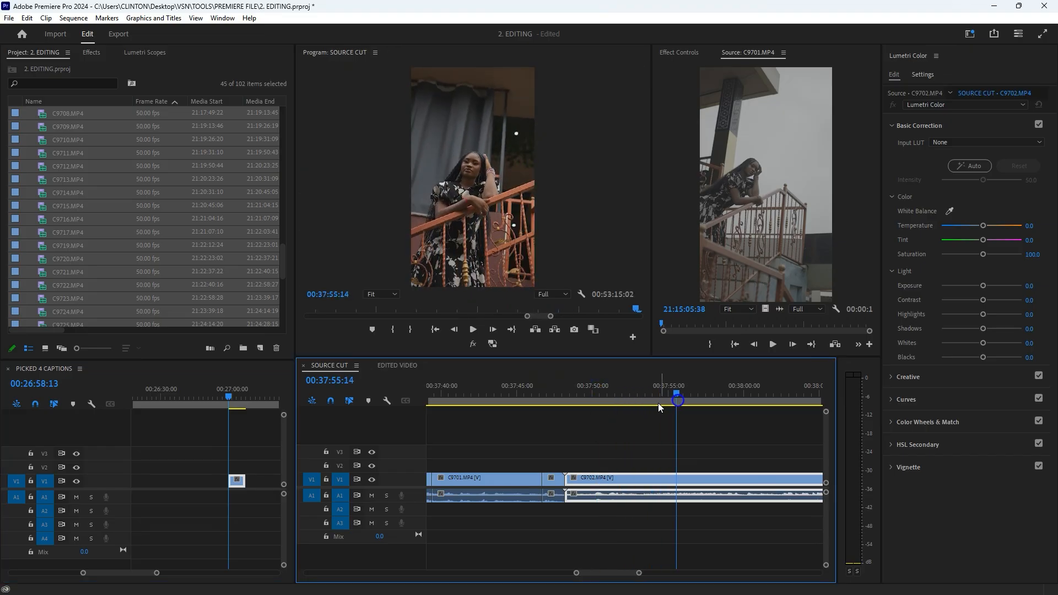
Step: Examine the C9701.MP4 clip on V1 of PICKED 4 CAPTIONS from its start to 00:27:00:11 and the empty timeline around it
left_click(232, 395)
scroll(231, 428, "down", 6)
scroll(160, 458, "up", 3)
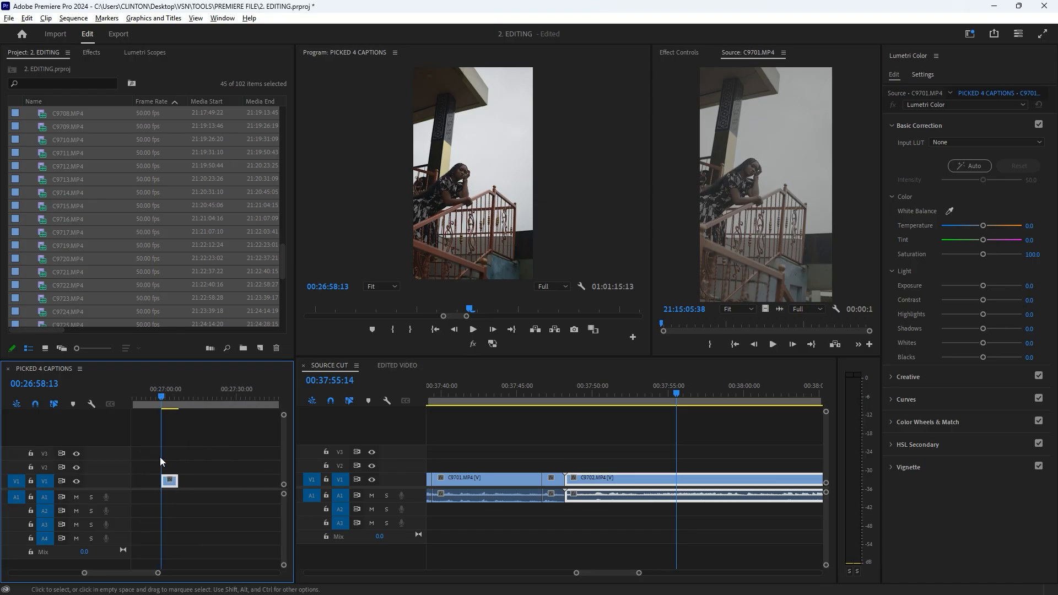
scroll(186, 439, "up", 4)
scroll(222, 418, "down", 4)
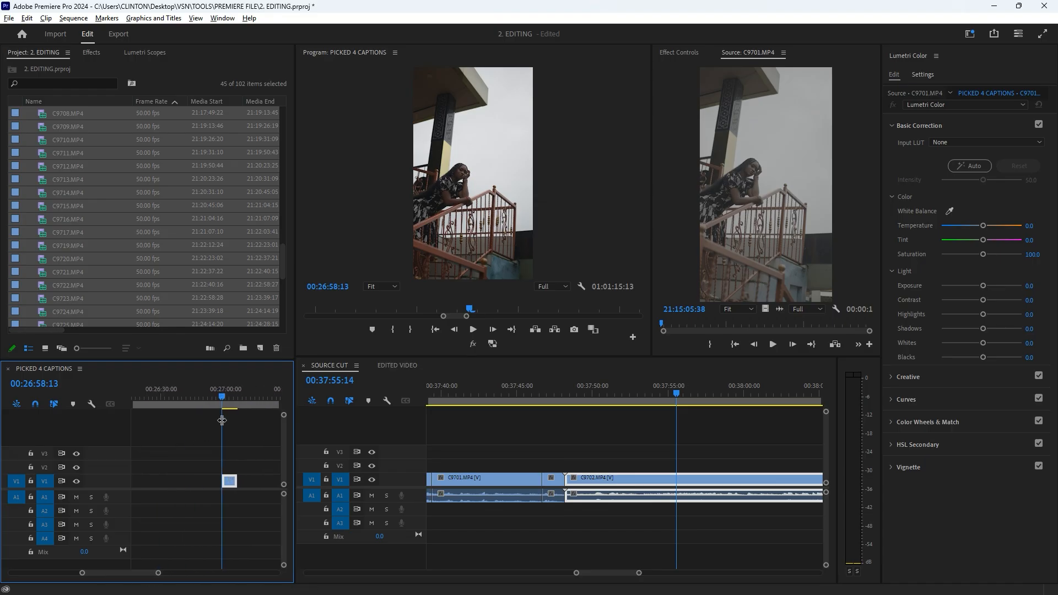
scroll(232, 470, "up", 1)
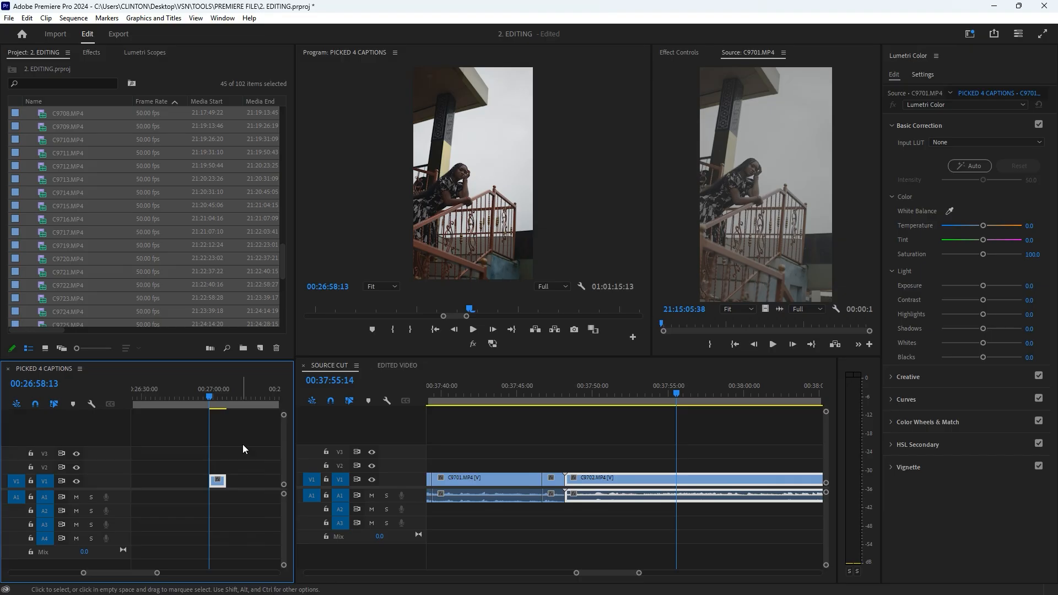
left_click(215, 388)
scroll(144, 466, "down", 4)
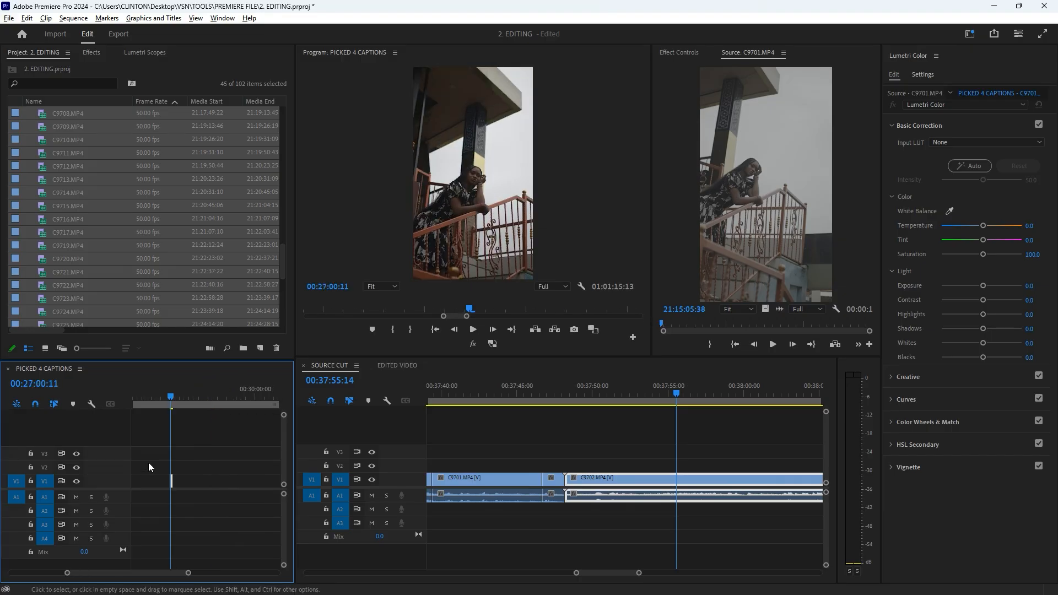
scroll(174, 472, "up", 3)
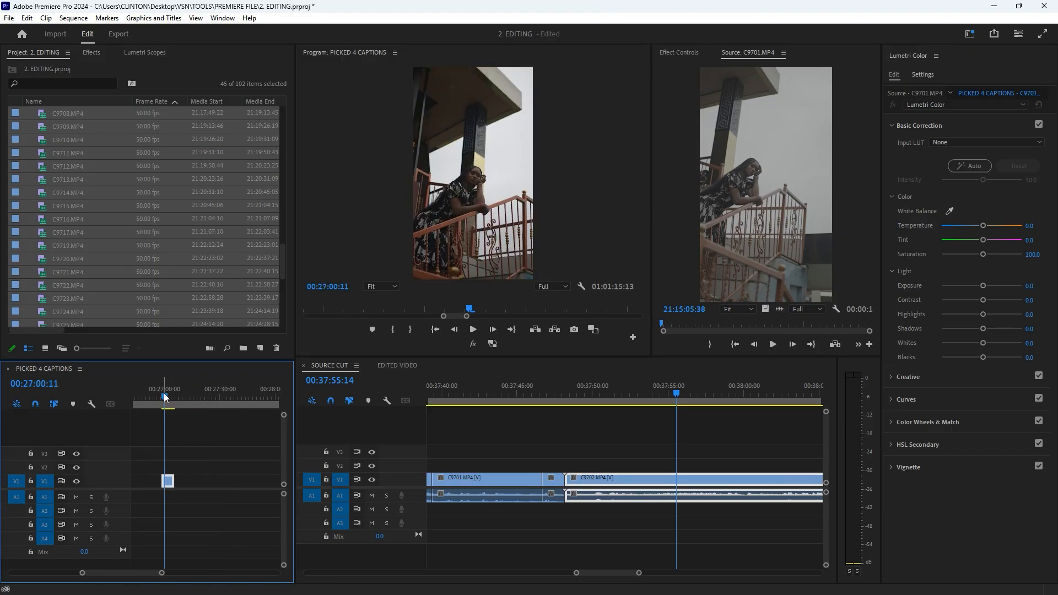
scroll(187, 465, "down", 2)
scroll(188, 465, "down", 3)
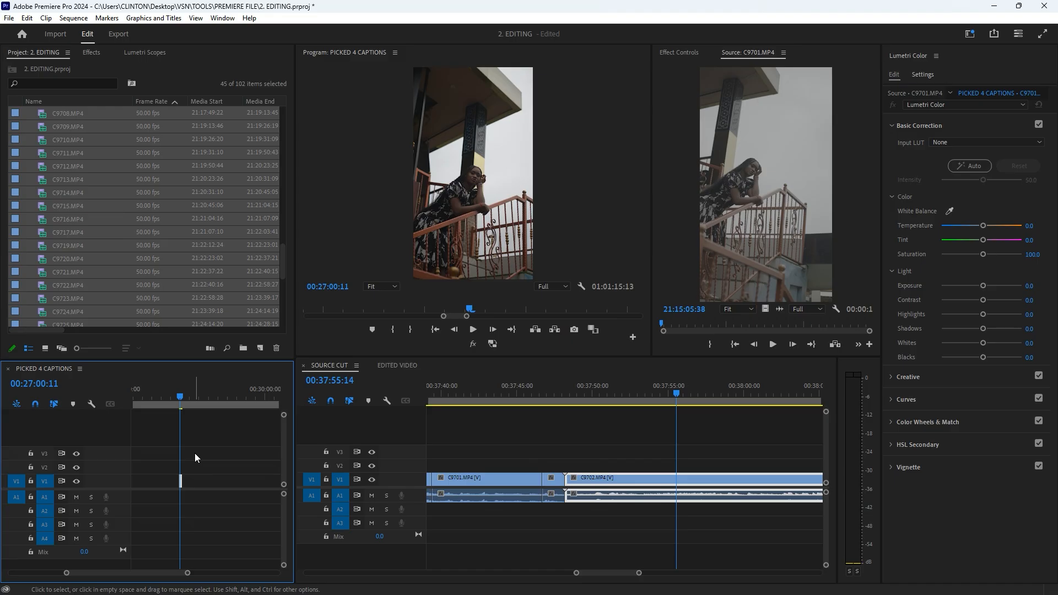
scroll(186, 472, "down", 5)
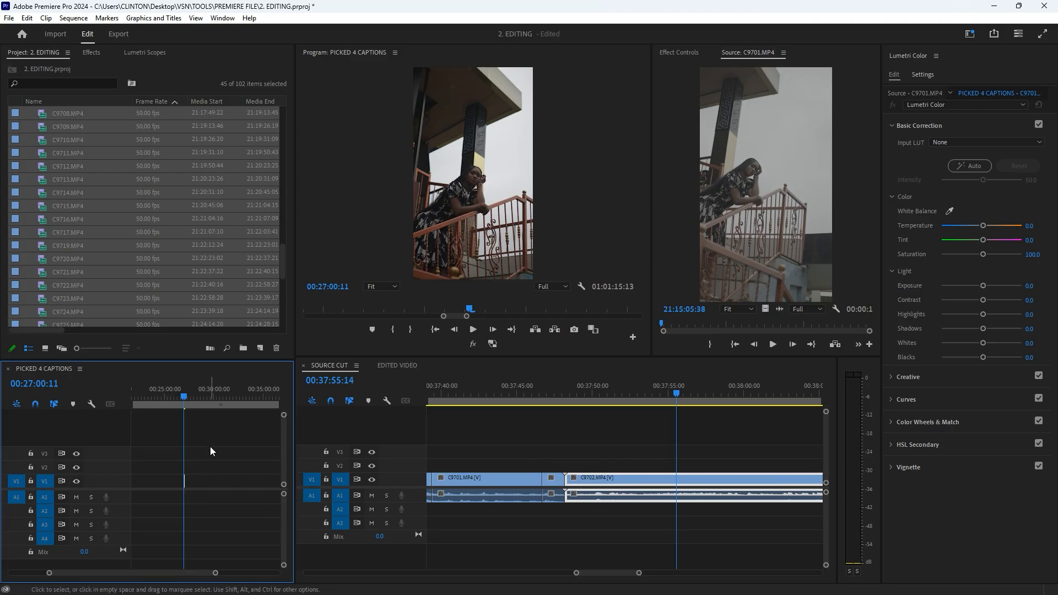
scroll(189, 445, "up", 6)
scroll(179, 445, "up", 2)
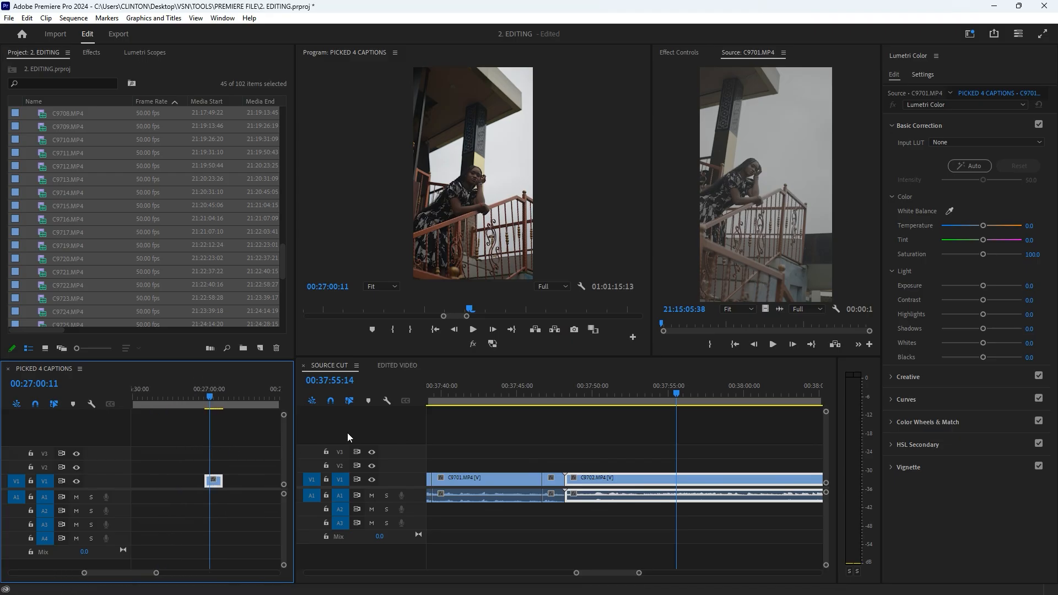
Step: Add a marker at the start of the C9701.MP4 clip in PICKED 4 CAPTIONS, at 00:26:58:13, and open its settings
left_click(203, 389)
scroll(220, 441, "up", 2)
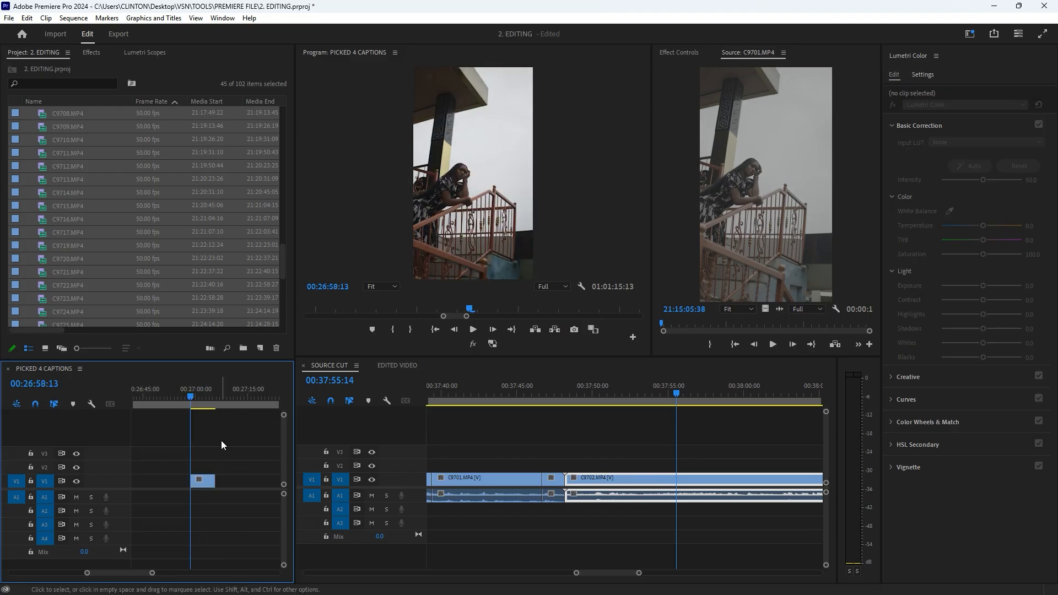
scroll(647, 406, "down", 8)
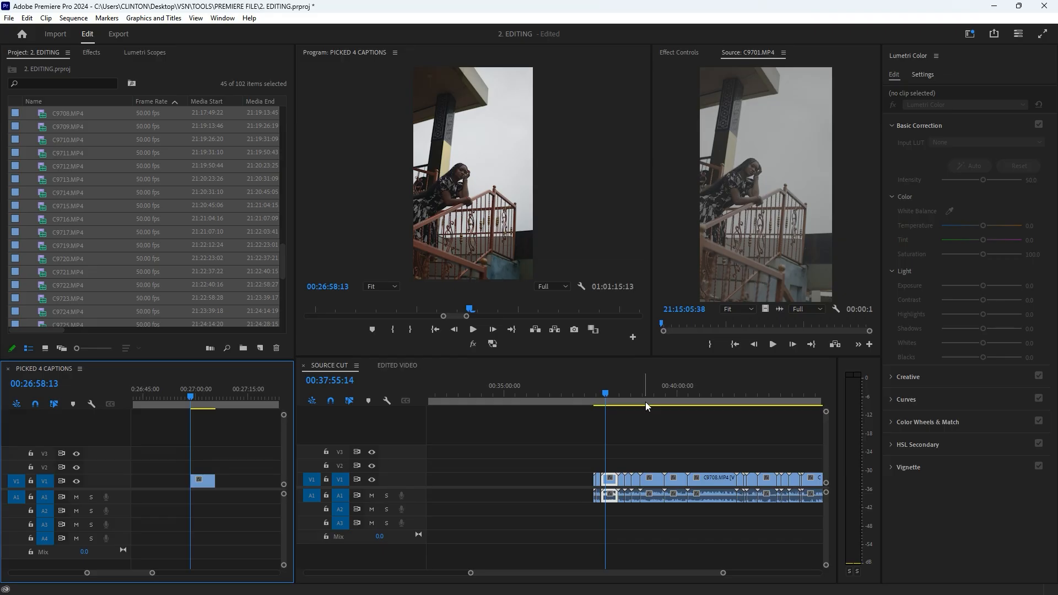
key("=")
left_click(214, 421)
left_click_drag(262, 456, 263, 454)
left_click(247, 423)
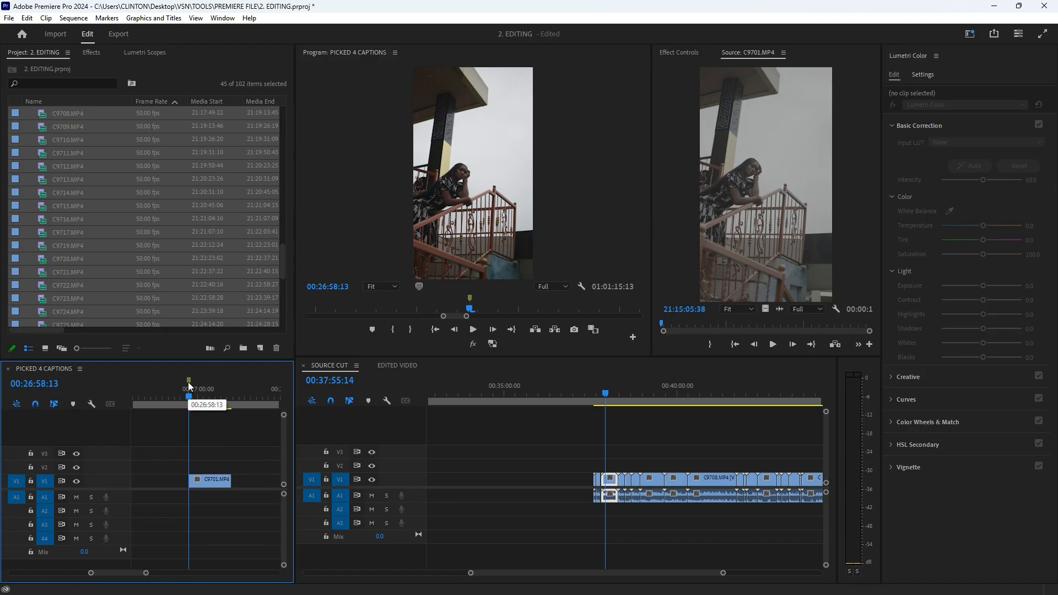
key("m")
key("m")
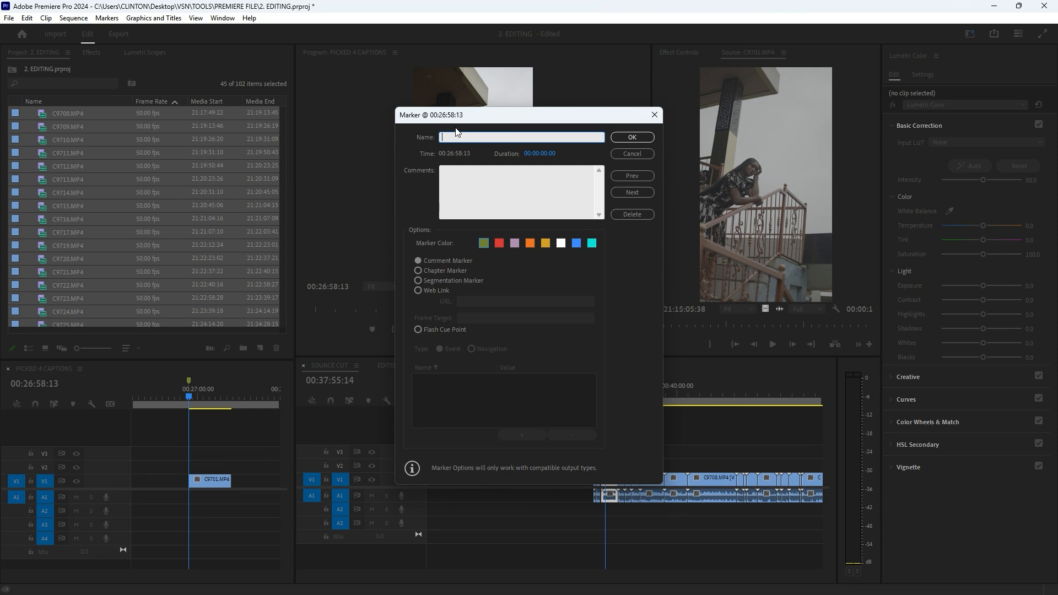
Step: Name the marker with the subject's first name, set its duration to 00:00:04:22 and its color to white
left_click_drag(542, 153, 547, 149)
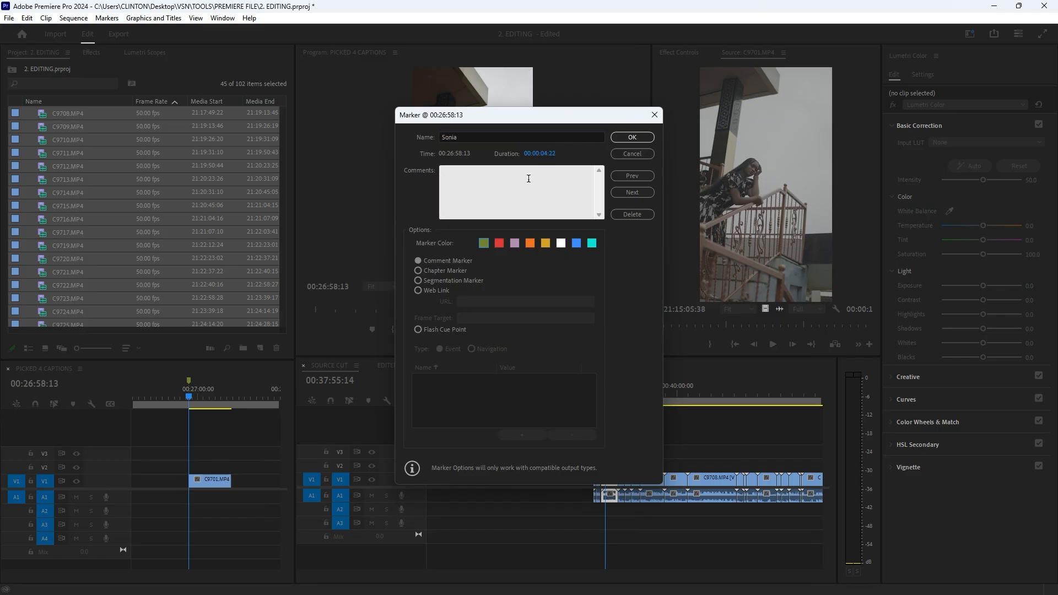
left_click(561, 244)
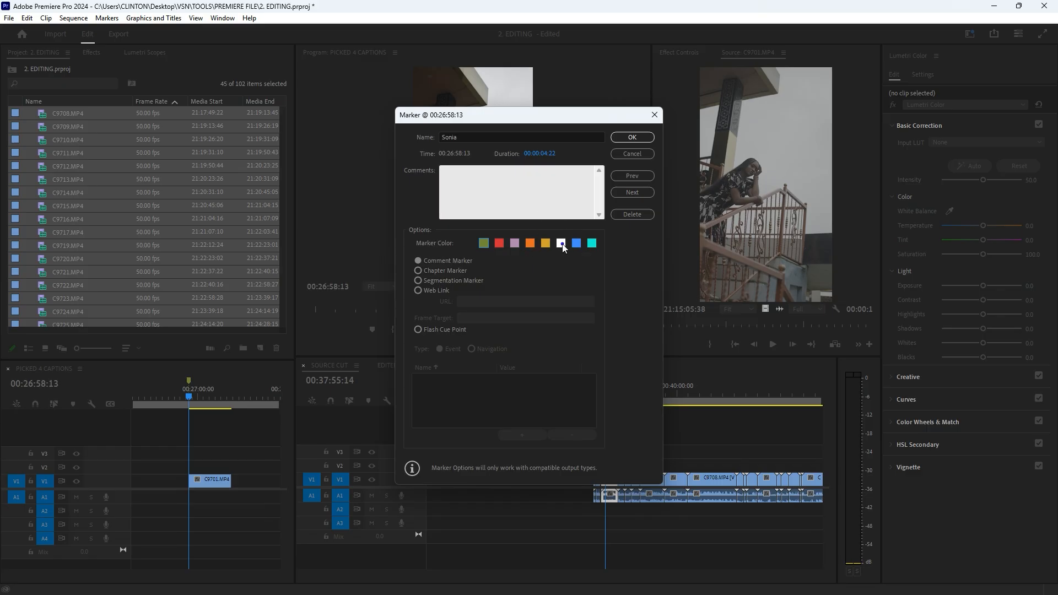
left_click(637, 139)
Step: Extend the white marker in PICKED 4 CAPTIONS well past the clip's end, to a duration of about 00:01:09:05
key("minus")
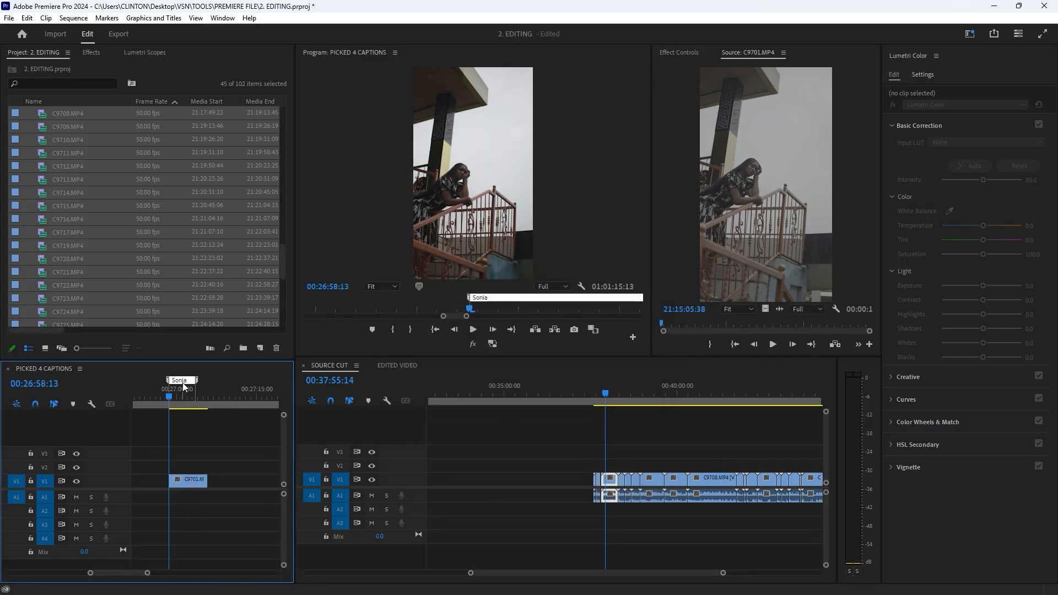
key("minus")
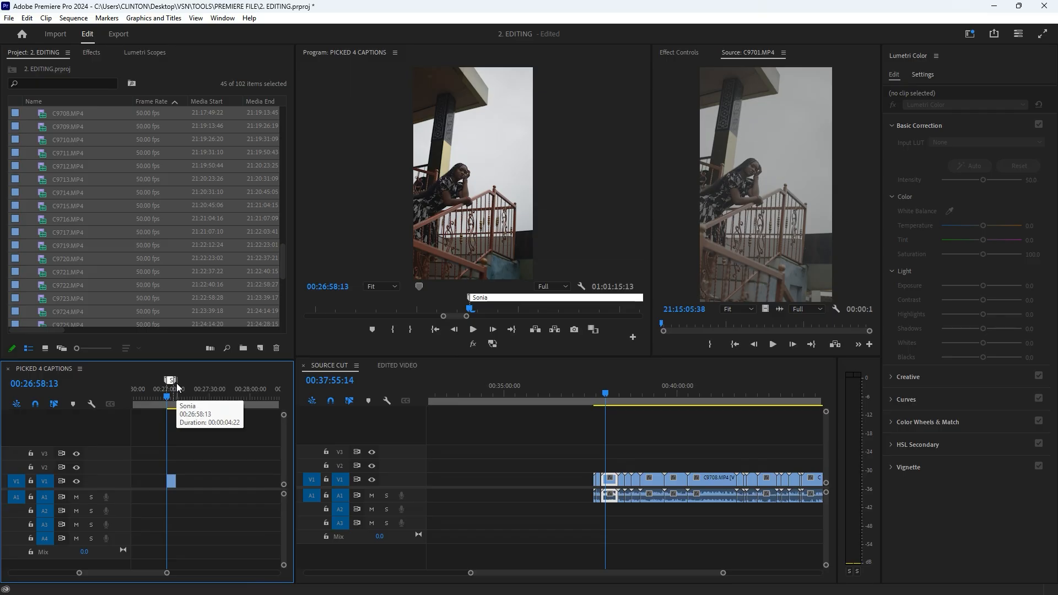
left_click_drag(175, 384, 261, 416)
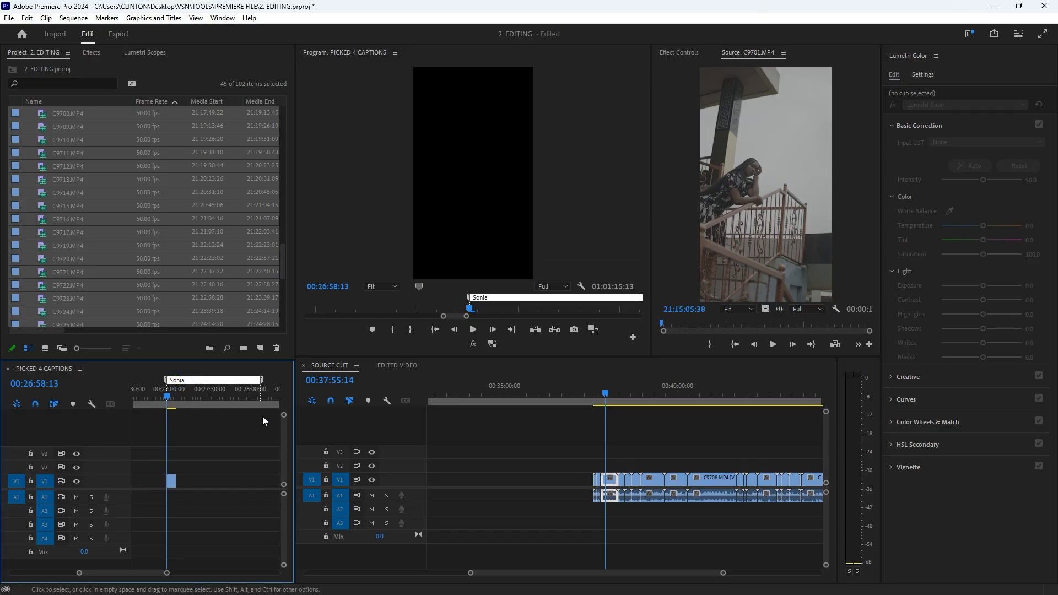
scroll(178, 408, "up", 1)
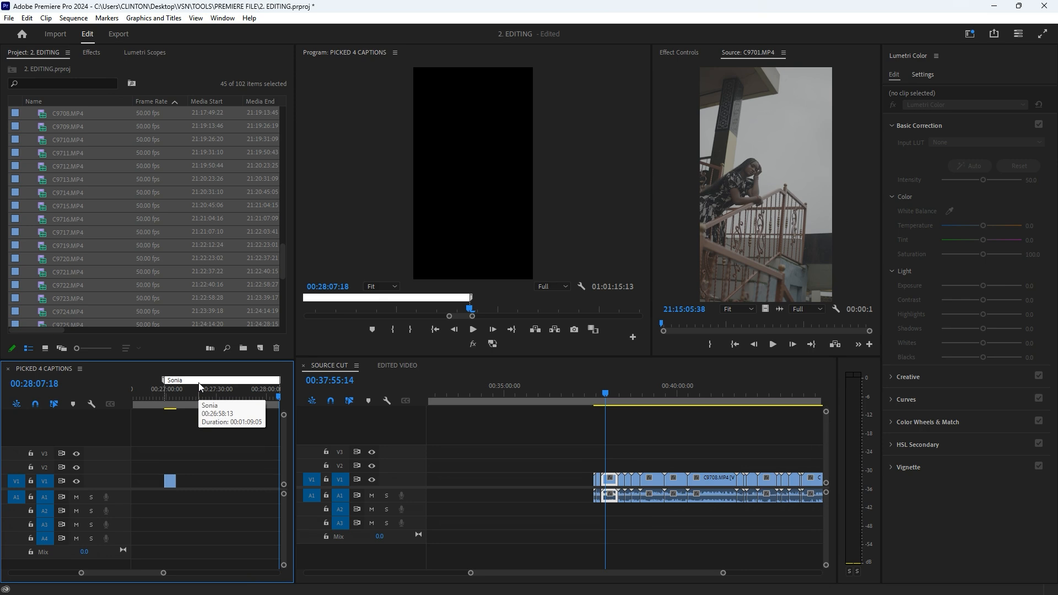
Step: Rename the white marker by adding "Black gown" after the subject's first name
double_click(201, 383)
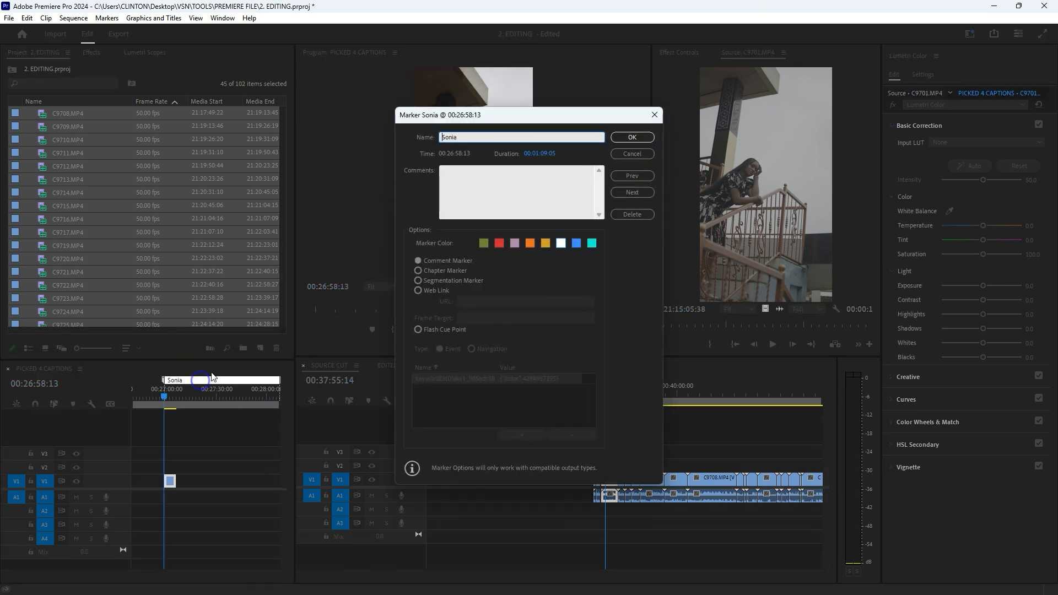
left_click_drag(509, 117, 319, 167)
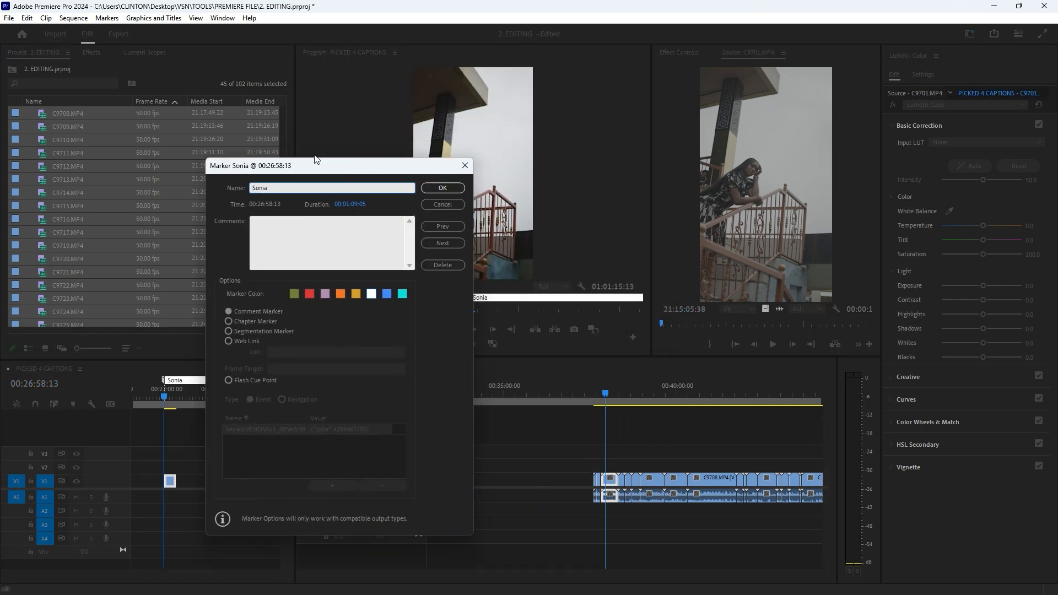
left_click_drag(306, 173, 225, 224)
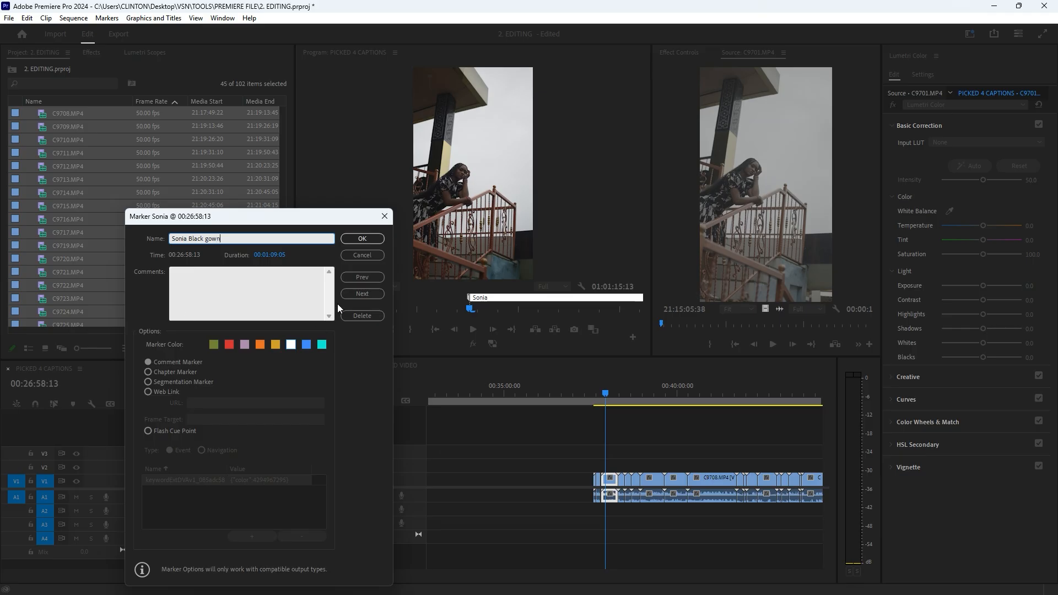
left_click(361, 239)
Step: Split C9702.MP4 in SOURCE CUT at 00:37:52:16 with Add Edit
left_click_drag(510, 393, 526, 391)
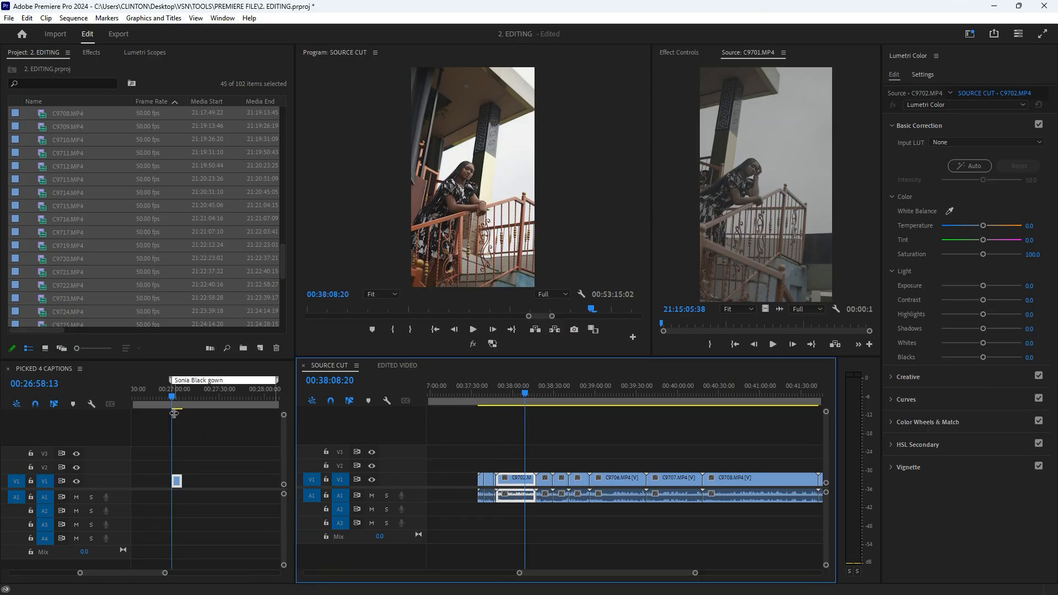
scroll(551, 460, "up", 5)
left_click_drag(524, 395, 569, 397)
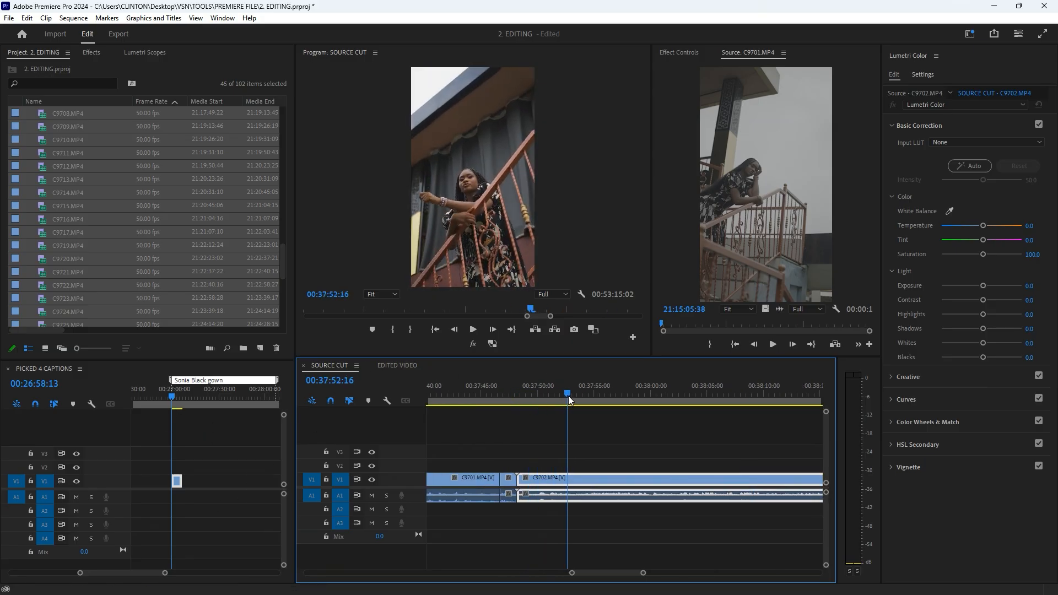
key("ctrl+k")
Step: Play on through the remaining part of C9702.MP4 and split it at 00:37:57:18 with Add Edit
key("space")
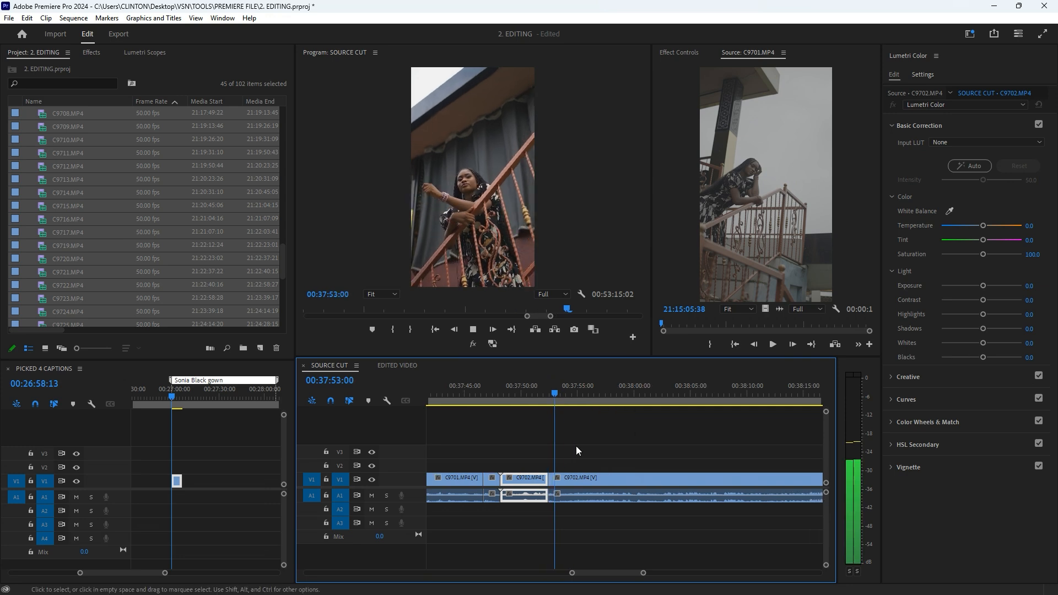
left_click_drag(568, 394, 593, 385)
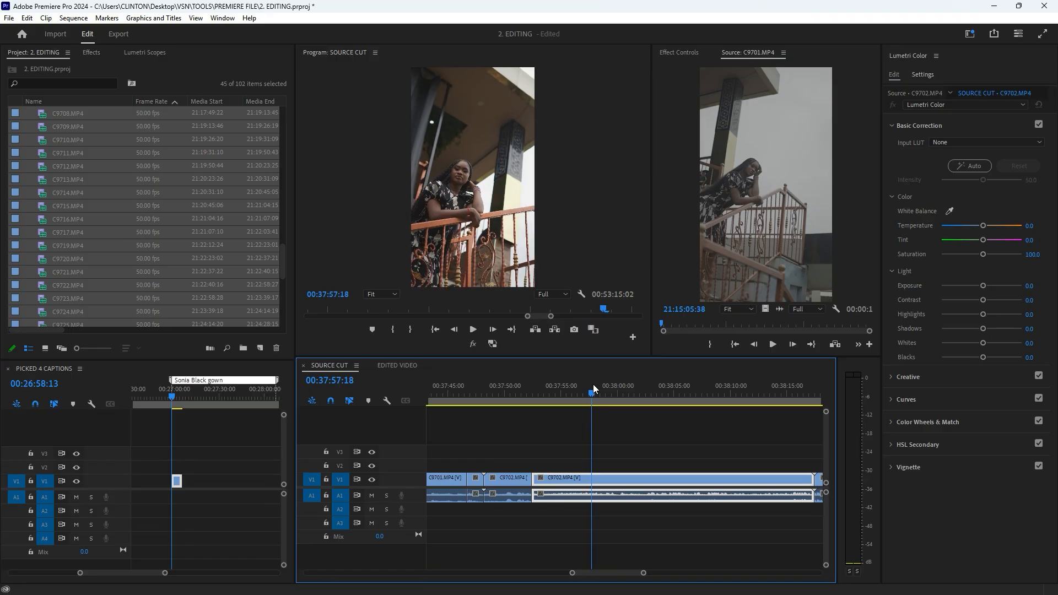
key("ctrl+k")
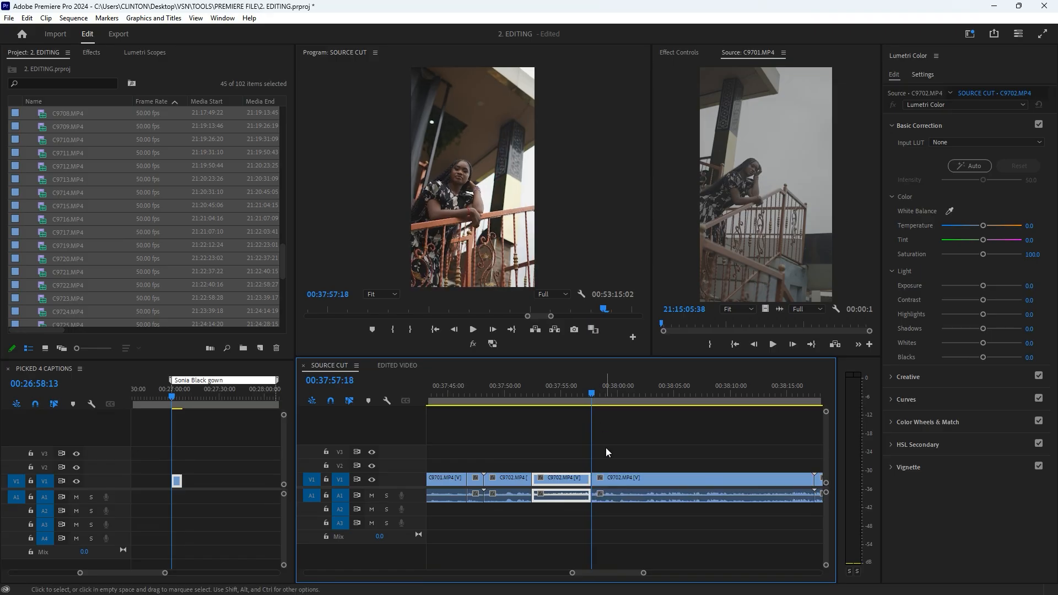
Step: Review the split-out C9702.MP4 section in SOURCE CUT between about 00:37:54 and 00:37:56
left_click(545, 400)
mouse_move(559, 392)
left_mouse_down()
mouse_move(545, 391)
mouse_move(573, 392)
left_mouse_up()
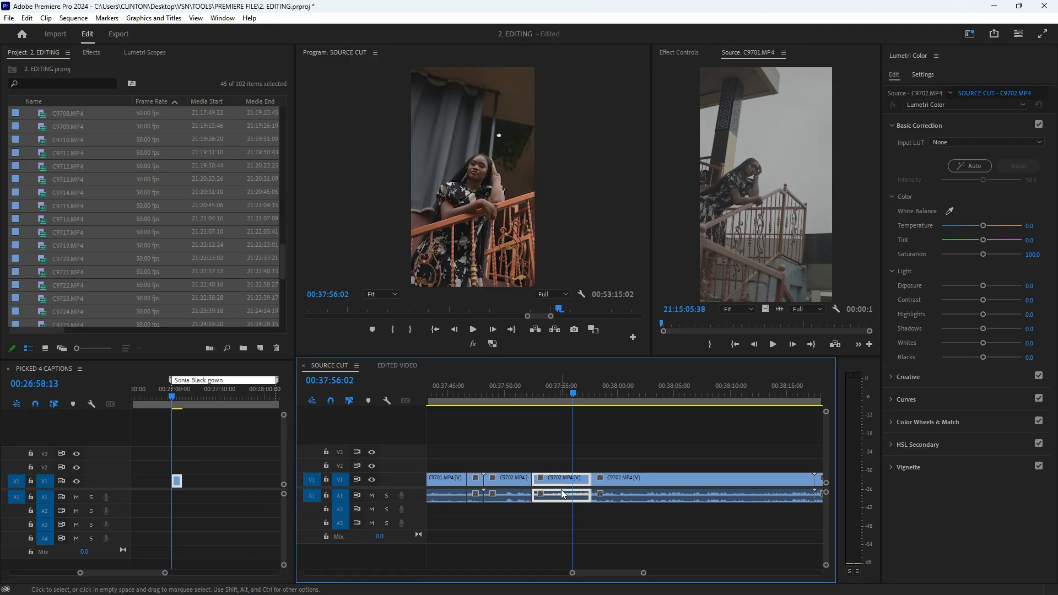
left_click_drag(567, 392, 555, 399)
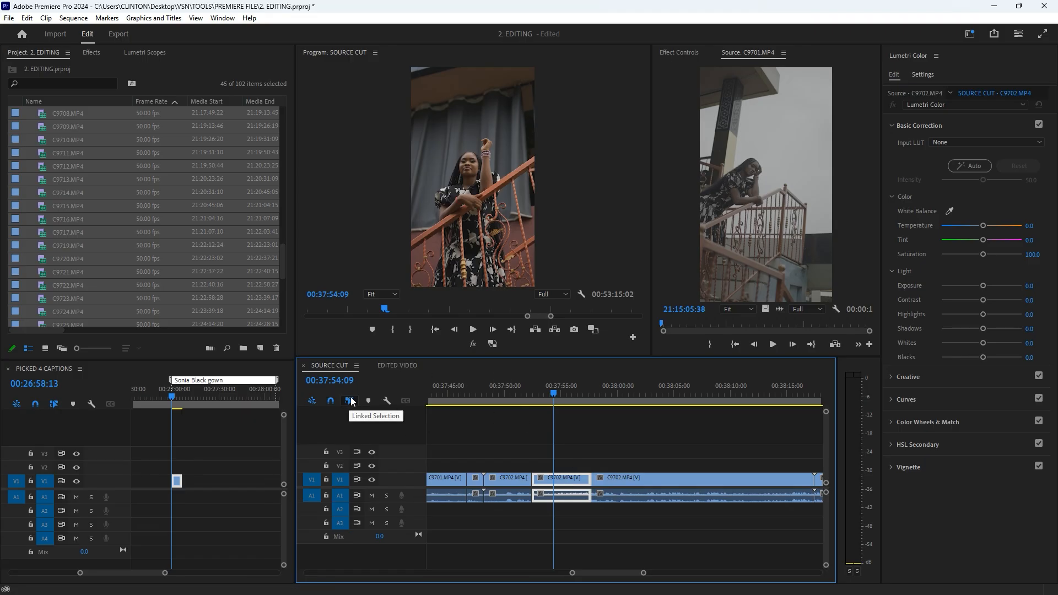
Step: Turn off Linked Selection in SOURCE CUT and place only the video of the split-out C9702.MP4 section on V2 of PICKED 4 CAPTIONS
left_click(350, 401)
left_click(600, 429)
left_click(560, 479)
left_click(654, 476)
left_click_drag(666, 496, 664, 388)
left_click(553, 393)
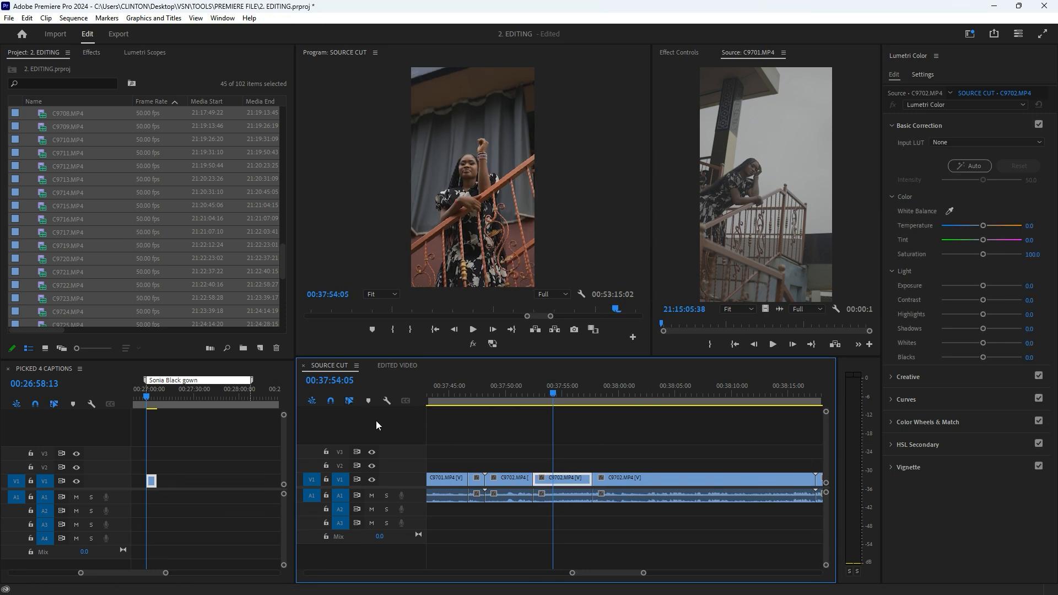
scroll(578, 493, "up", 2, "alt")
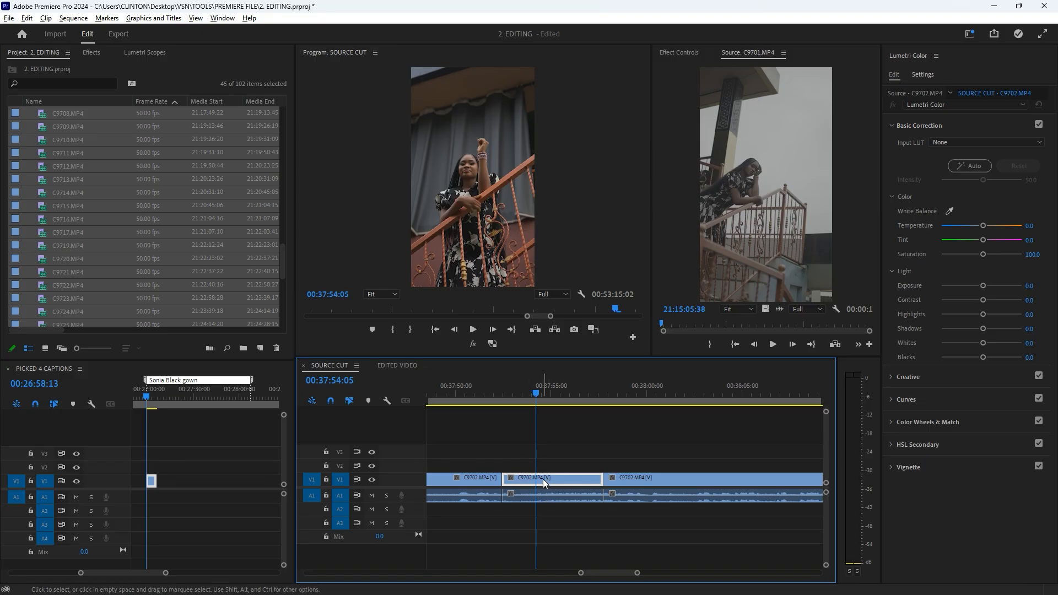
mouse_move(544, 478)
left_mouse_down()
mouse_move(441, 448)
mouse_move(152, 442)
mouse_move(163, 468)
mouse_move(548, 482)
left_mouse_up()
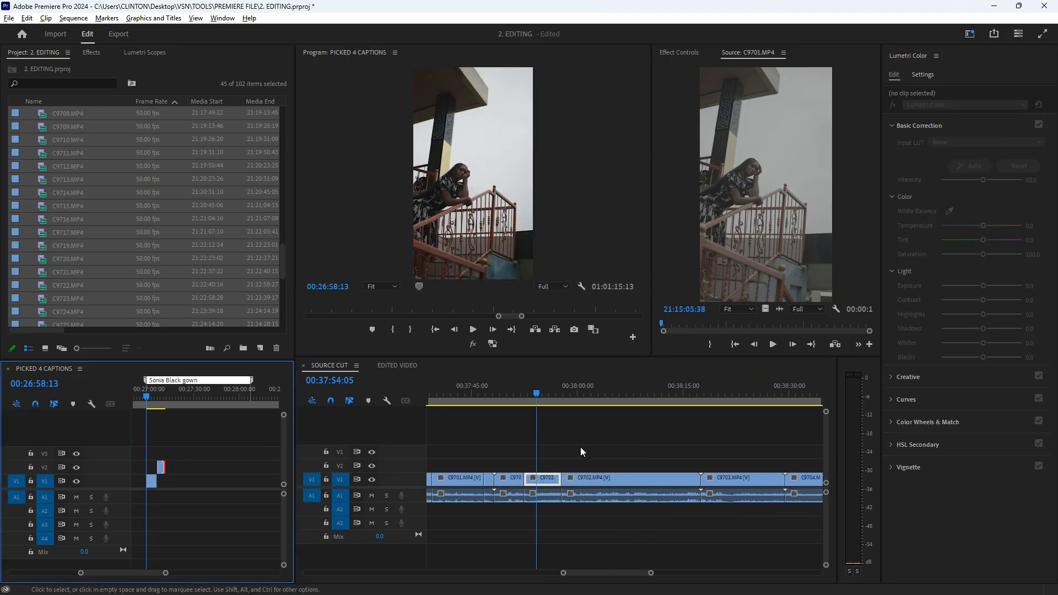
Step: Split another section out of C9702.MP4 ending at about 00:38:14:10 and place its video on V1 of PICKED 4 CAPTIONS
scroll(570, 449, "down", 12)
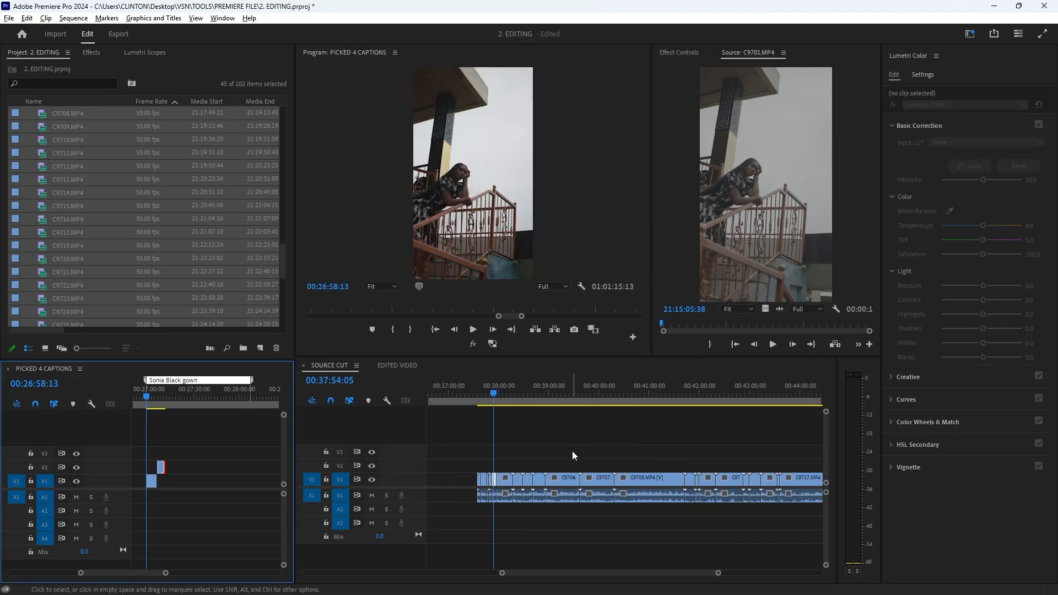
scroll(572, 454, "up", 3)
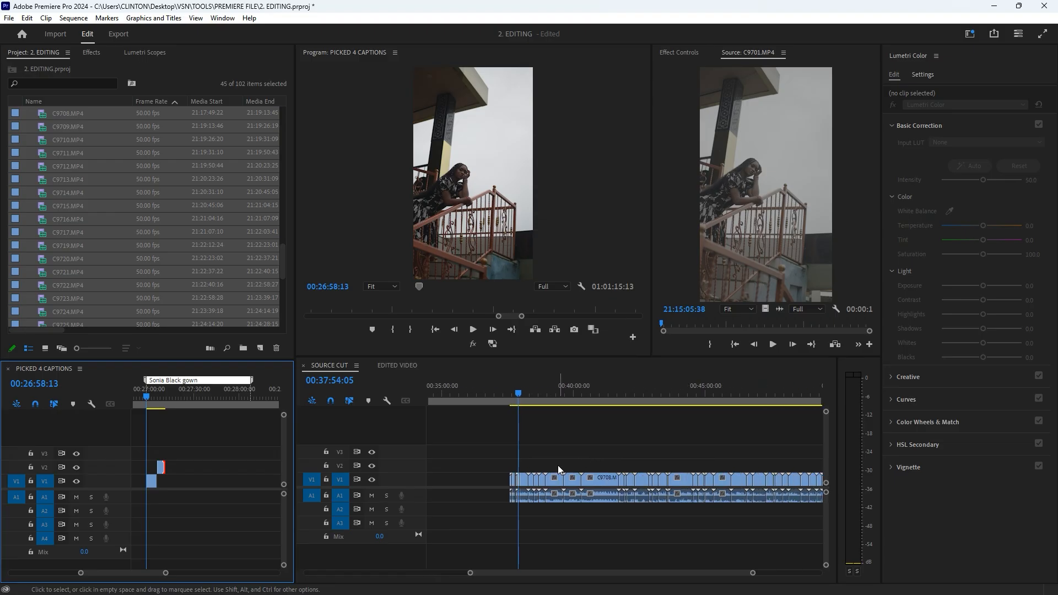
scroll(565, 466, "up", 10)
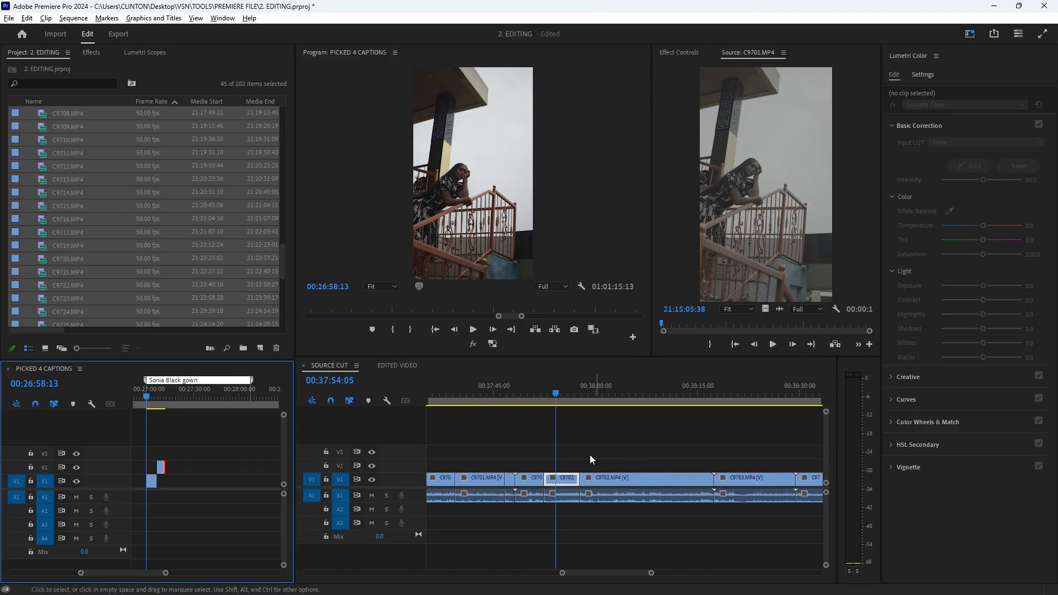
left_click_drag(558, 398, 617, 406)
key("ctrl+k")
key("ctrl+k")
left_click_drag(598, 477, 169, 481)
Step: Skim the remaining footage in SOURCE CUT, moving on past 00:42:01:05 to check the following clips
scroll(653, 459, "down", 10)
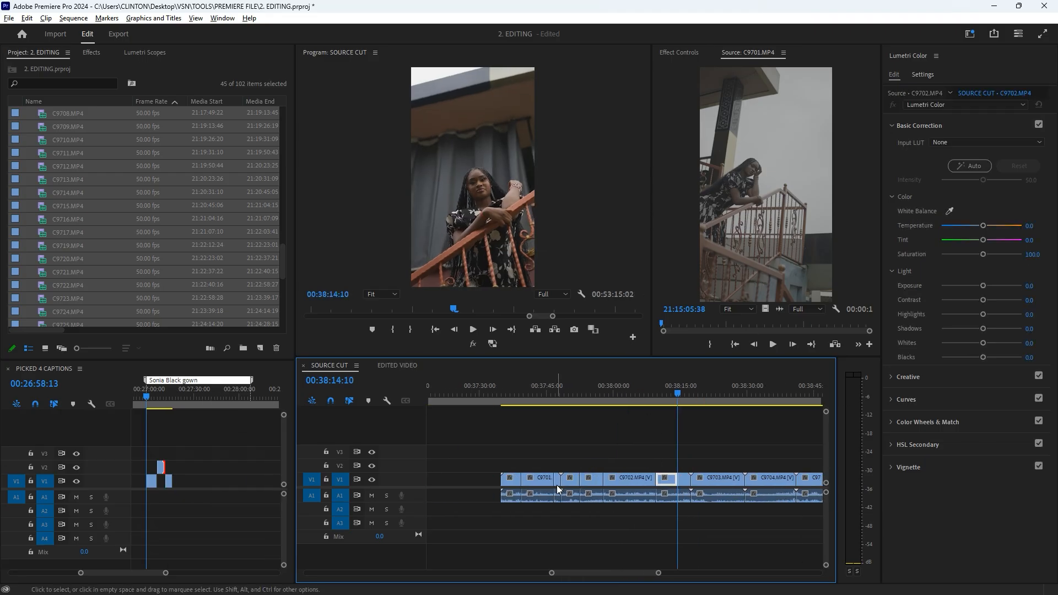
left_click(601, 394)
scroll(601, 419, "down", 3)
mouse_move(597, 394)
left_mouse_down()
mouse_move(591, 387)
mouse_move(614, 387)
left_mouse_up()
scroll(230, 475, "down", 2)
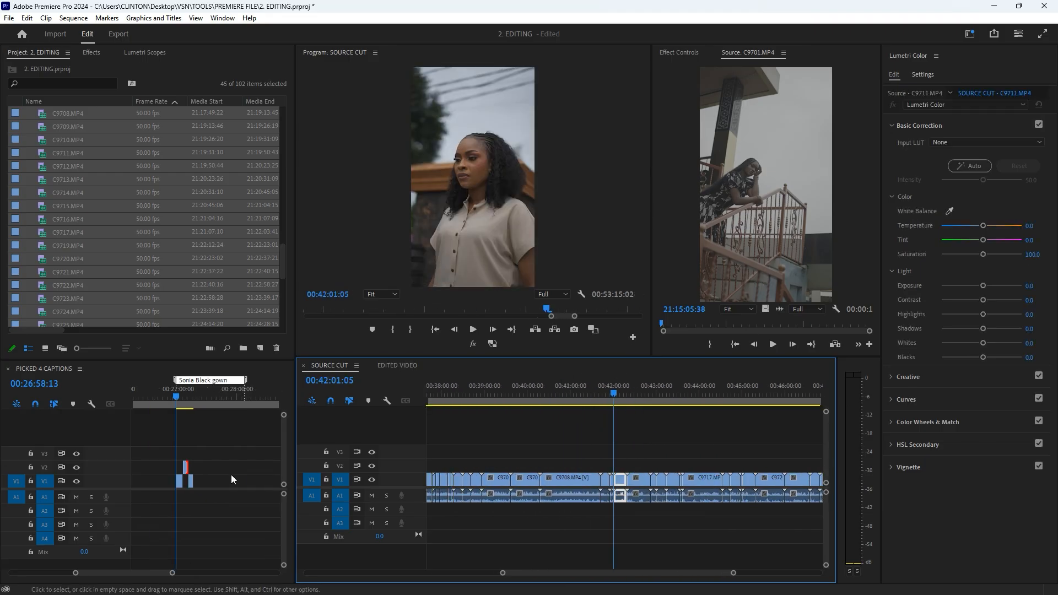
left_click(604, 393)
scroll(614, 450, "down", 3)
scroll(522, 480, "up", 10)
left_click(603, 393)
scroll(605, 406, "down", 2)
scroll(607, 441, "down", 6)
Step: Select a group of unneeded items in SOURCE CUT and delete them
left_click_drag(787, 438, 647, 505)
key("Delete")
scroll(202, 386, "up", 3)
Step: Clear the white marker at 00:26:58:13 in PICKED 4 CAPTIONS
left_click(223, 431)
right_click(194, 386)
right_click(212, 386)
left_click(239, 380)
right_click(238, 381)
right_click(212, 380)
left_click(264, 285)
Step: Delete the stray clip at the far end of PICKED 4 CAPTIONS and save the project
scroll(194, 459, "down", 3)
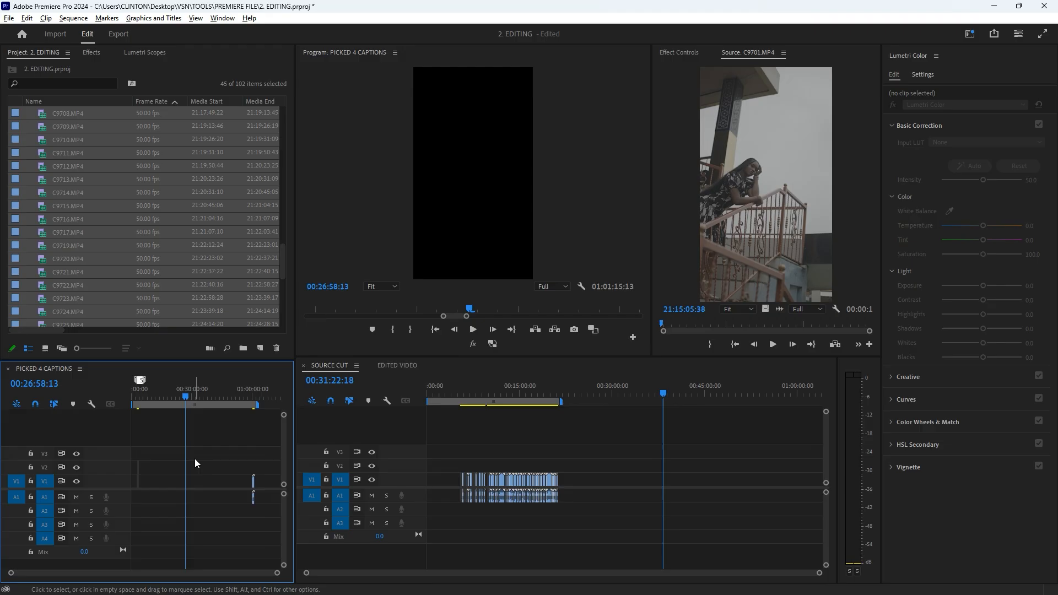
key("Delete")
scroll(172, 431, "up", 3)
scroll(171, 427, "up", 3)
scroll(571, 441, "up", 3)
key("ctrl+s")
Step: Collapse the expanded footage bin in the project list
left_click_drag(283, 261, 283, 149)
left_click(31, 189)
scroll(571, 438, "up", 4)
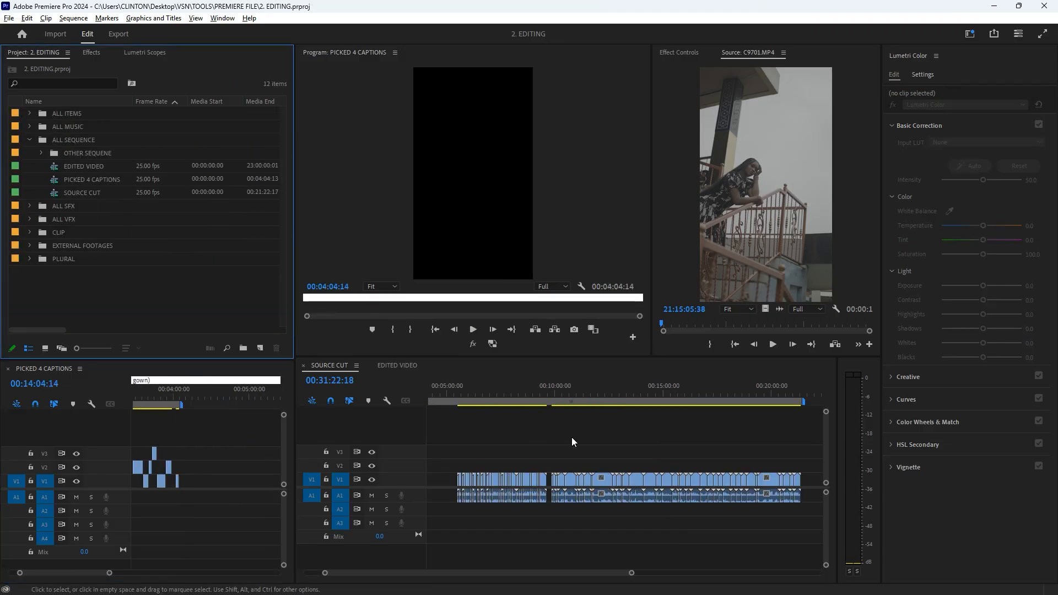
Step: Skim SOURCE CUT clip by clip up to C9711.MP4 to locate the next subject's footage
left_click(508, 391)
scroll(187, 459, "down", 3)
scroll(221, 455, "up", 2)
scroll(463, 435, "up", 2)
left_click(582, 392)
scroll(538, 431, "down", 2)
scroll(542, 431, "up", 5)
scroll(538, 412, "down", 4)
left_click(614, 392)
left_click(632, 391)
scroll(220, 441, "up", 3)
Step: Shorten the white marker in PICKED 4 CAPTIONS by moving its end earlier, and save the project
left_click_drag(243, 381, 179, 386)
key("ctrl+s")
scroll(210, 407, "down", 3)
Step: Add a marker after the white marker in PICKED 4 CAPTIONS and name it with the next subject's first name
left_click(232, 389)
key("m")
key("m")
type("amanda")
mouse_move(536, 113)
left_mouse_down()
mouse_move(666, 143)
mouse_move(347, 141)
left_mouse_up()
key("Return")
scroll(656, 410, "down", 3)
left_click(678, 391)
Step: Rename the marker by adding "top and pants" after the subject's first name
left_click(215, 430)
key("m")
key("Escape")
scroll(215, 409, "up", 4)
type("mamanda top and pants")
left_click(444, 167)
Step: Name the marker at 00:06:13:24 with the subject's first name plus "last section", lengthen its duration and colour it blue
type("mAmanda last section")
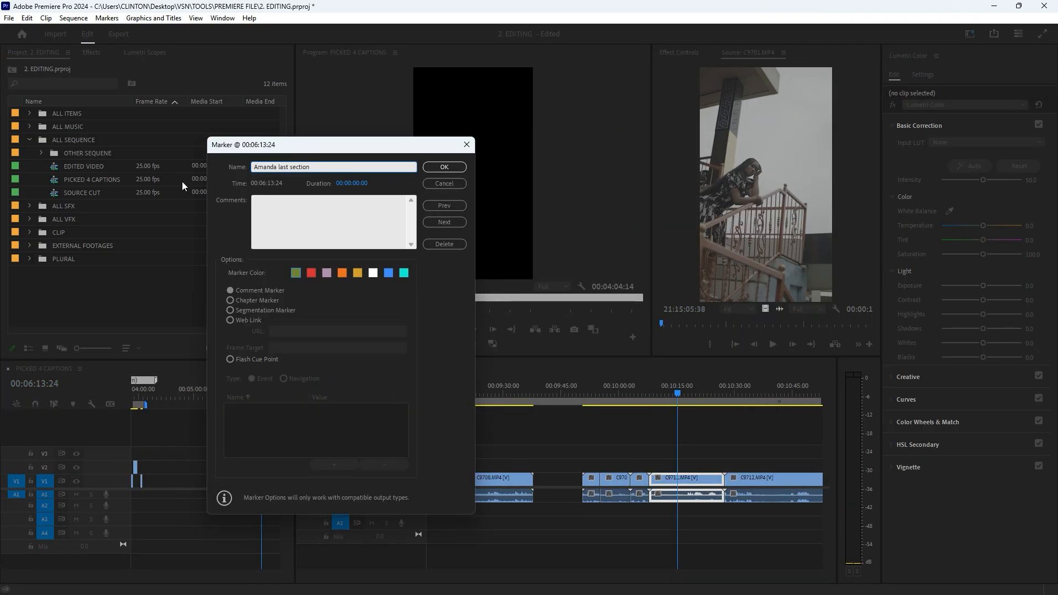
left_click_drag(352, 183, 607, 160)
left_click(390, 273)
left_click(445, 167)
scroll(644, 466, "down", 3)
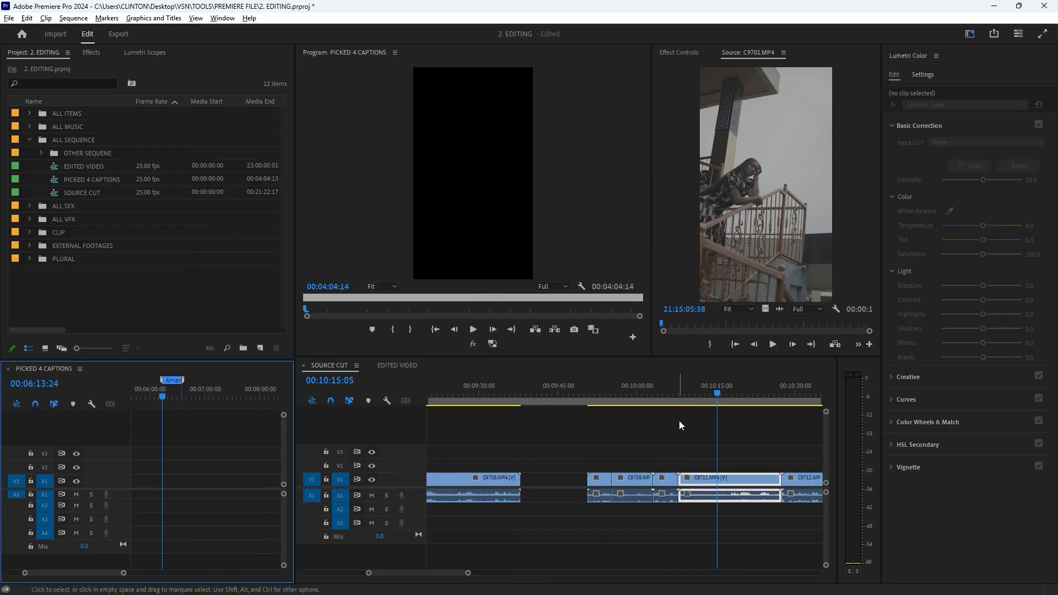
Step: Play through C9710.MP4 in SOURCE CUT at increased speed past 00:10:04 to judge the shot
scroll(667, 427, "up", 5)
left_click(571, 393)
key("space")
key("space")
key("l")
key("l")
key("l")
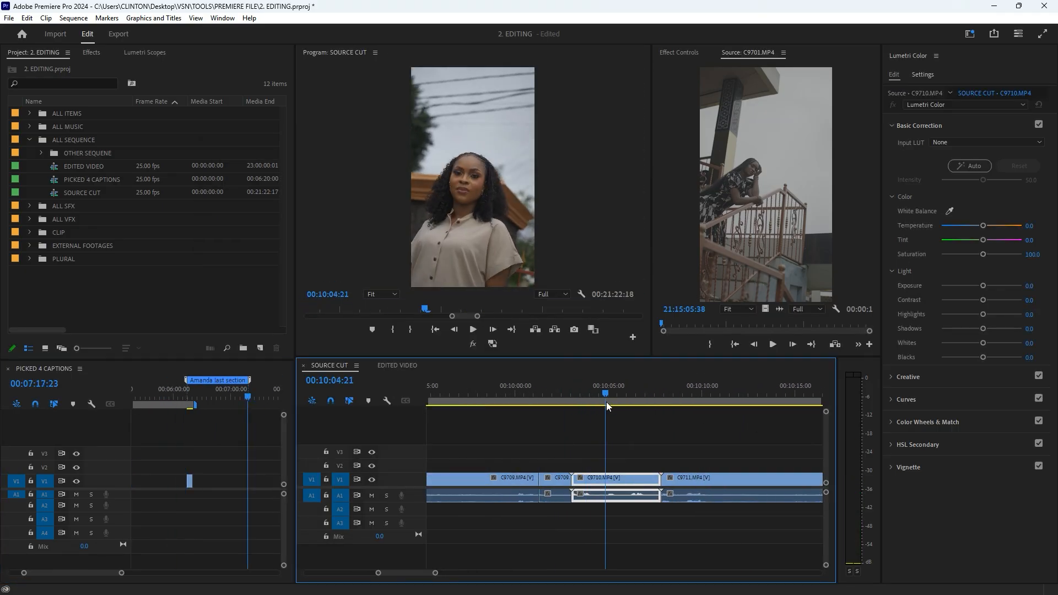
scroll(565, 413, "down", 2)
scroll(566, 432, "up", 1)
Step: Play the footage following C9710.MP4, split out a section with Add Edit and place its video on V2 of PICKED 4 CAPTIONS
left_click(524, 396)
key("ctrl+k")
key("l")
key("l")
key("ctrl+k")
key("ctrl+k")
key("space")
key("ctrl+k")
left_click_drag(568, 479, 210, 468)
Step: Find the next usable shot in SOURCE CUT, split it at both ends and place its video on V1 of PICKED 4 CAPTIONS
left_click(580, 395)
left_click(623, 393)
left_click(609, 389)
key("space")
key("ctrl+k")
key("space")
key("ctrl+k")
left_click_drag(608, 479, 216, 481)
Step: Split a section out of C9715.MP4 starting at about 00:11:28 and place its video on V2 of PICKED 4 CAPTIONS
scroll(571, 432, "down", 6)
left_click(540, 394)
key("space")
left_click(556, 396)
key("ctrl+k")
key("space")
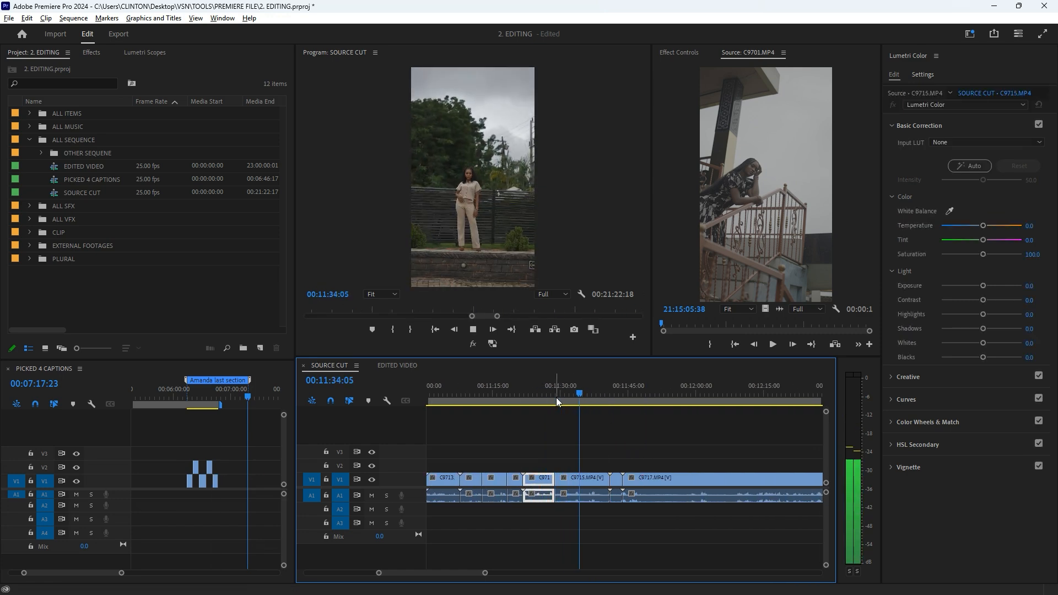
key("ctrl+k")
left_click_drag(570, 478, 221, 468)
Step: Split a section out of C9717.MP4 around 00:12:00 and place its video on V1 of PICKED 4 CAPTIONS
scroll(538, 426, "down", 5)
left_click(550, 394)
key("space")
key("ctrl+k")
scroll(572, 405, "down", 3)
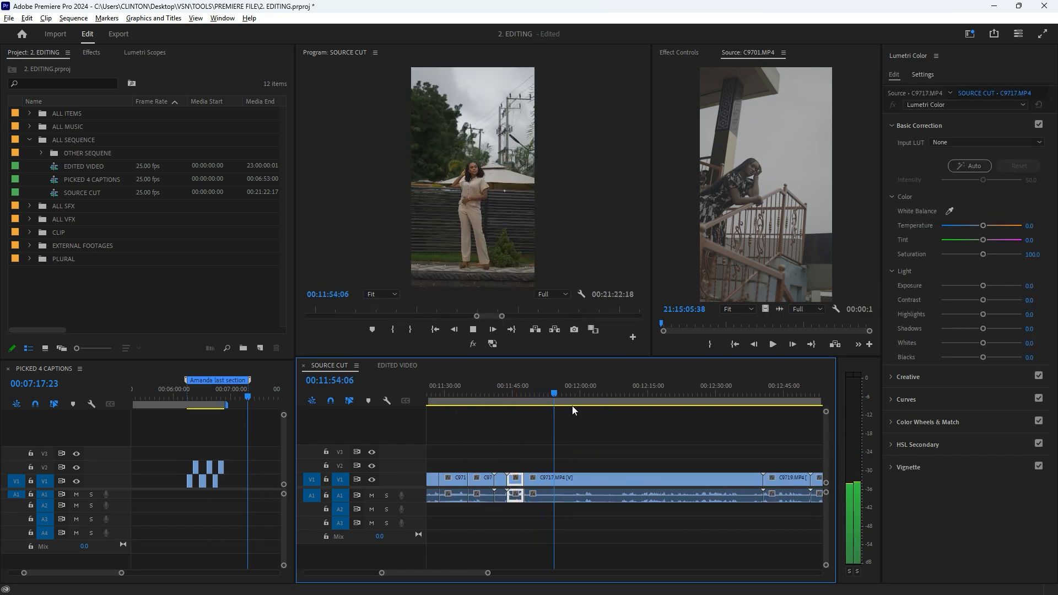
key("space")
key("ctrl+k")
left_click_drag(551, 480, 242, 481)
Step: Extend the blue marker in PICKED 4 CAPTIONS so it ends at about 00:09:59:04
scroll(201, 414, "down", 3)
left_click_drag(210, 381, 269, 381)
scroll(576, 419, "down", 3)
Step: Split out C9717.MP4 from about 00:12:08 to 00:12:14 and place its video on V2 of PICKED 4 CAPTIONS
left_click(575, 395)
key("space")
key("ctrl+k")
key("ctrl+k")
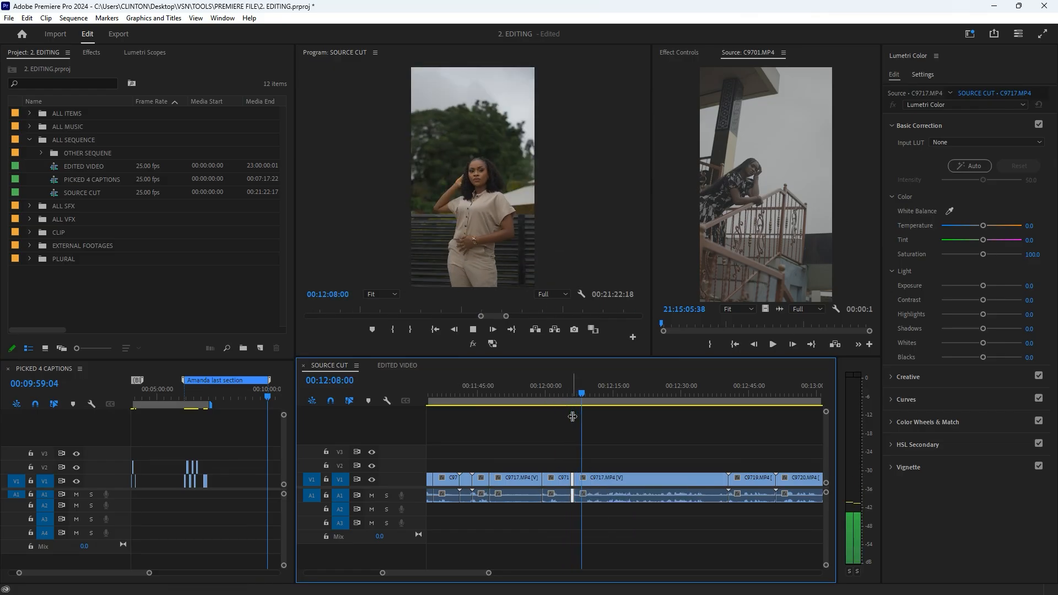
key("space")
key("ctrl+k")
left_click_drag(591, 479, 210, 467)
Step: Split out a section near the end of C9717.MP4, past 00:12:31, and place its video on V2 of PICKED 4 CAPTIONS
scroll(573, 430, "down", 5)
left_click(562, 395)
key("space")
scroll(560, 421, "down", 2)
left_click(548, 396)
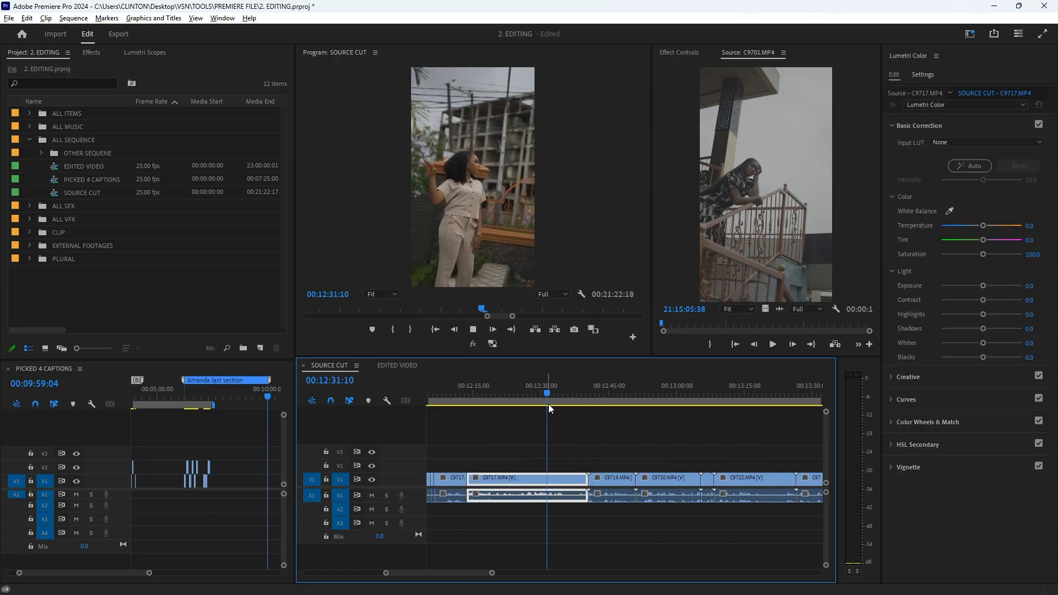
scroll(529, 428, "down", 2)
key("ctrl+k")
key("ctrl+k")
left_click(499, 449)
key("ctrl+k")
left_click_drag(503, 479, 211, 468)
Step: Skim SOURCE CUT from 00:12:31 to about 00:13:00 for usable shots
left_click(627, 396)
scroll(626, 419, "down", 2)
left_click(622, 395)
scroll(629, 422, "down", 2)
left_click(605, 395)
left_click(538, 393)
scroll(539, 395, "up", 1)
key("space")
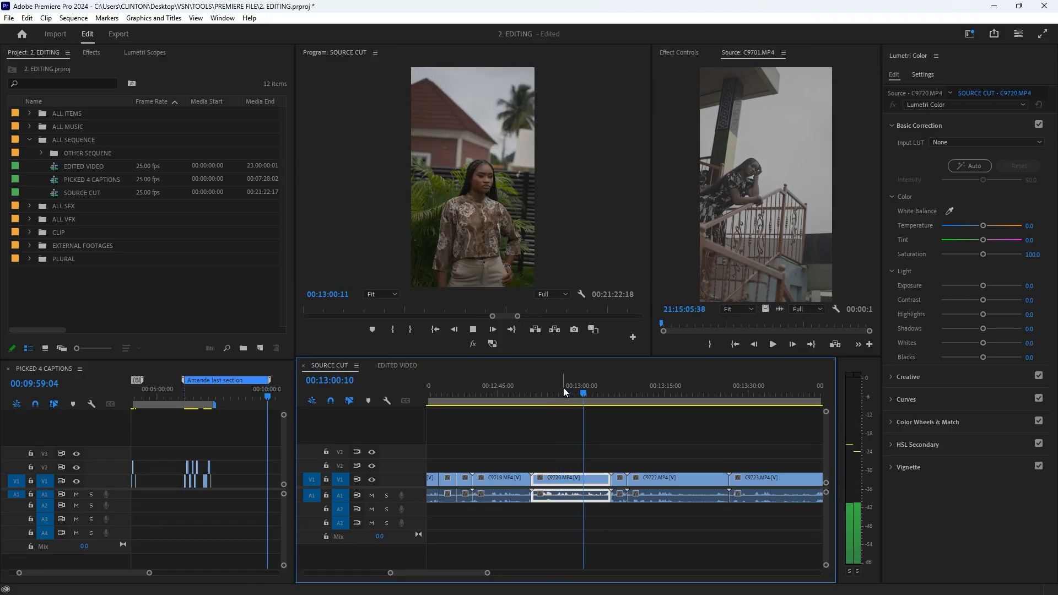
Step: Split out C9722.MP4 from about 00:13:14 to 00:13:22 and place its video on V2 of PICKED 4 CAPTIONS
left_click(644, 393)
scroll(639, 403, "down", 2)
left_click(504, 394)
key("space")
scroll(553, 399, "up", 1)
left_click(536, 395)
left_click(521, 394)
key("ctrl+k")
key("space")
key("space")
key("ctrl+k")
left_click_drag(539, 479, 222, 467)
Step: Cut C9723.MP4 in SOURCE CUT at 00:13:31:19 and again at about 00:13:34 and 00:13:37
left_click(632, 395)
key("ctrl+k")
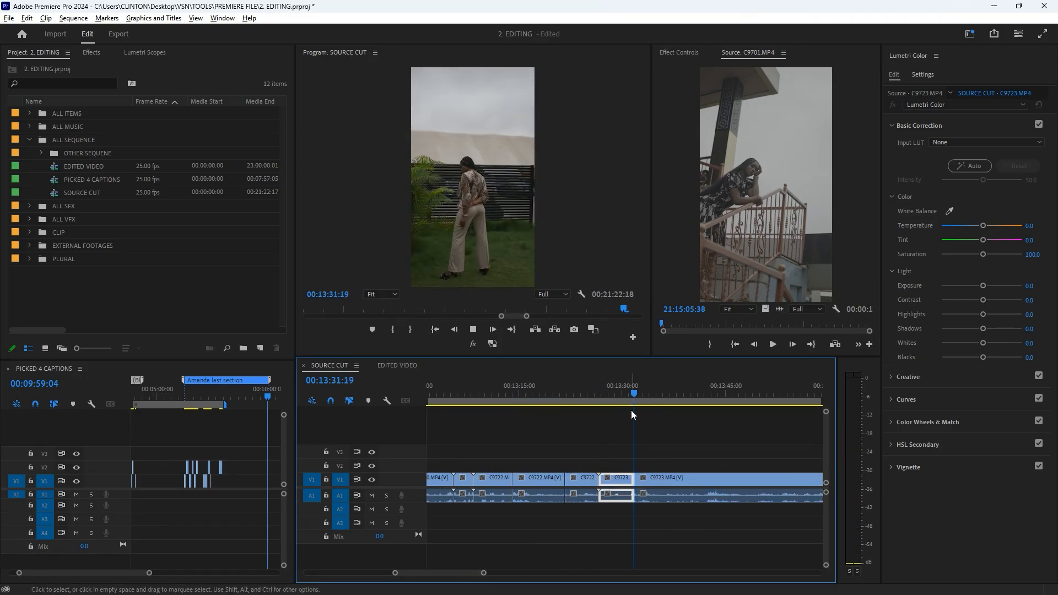
key("space")
left_click(649, 396)
key("ctrl+k")
key("space")
key("space")
key("ctrl+k")
Step: Shorten the existing blue marker in PICKED 4 CAPTIONS and move the C9722.MP4 section from V2 to V1 at 00:10:02:23
left_click(208, 397)
scroll(216, 402, "up", 1)
left_click(214, 397)
scroll(215, 399, "down", 1)
left_click_drag(259, 382, 212, 381)
scroll(163, 463, "up", 2)
left_click_drag(163, 467, 224, 481)
scroll(265, 455, "down", 2)
left_click(252, 441)
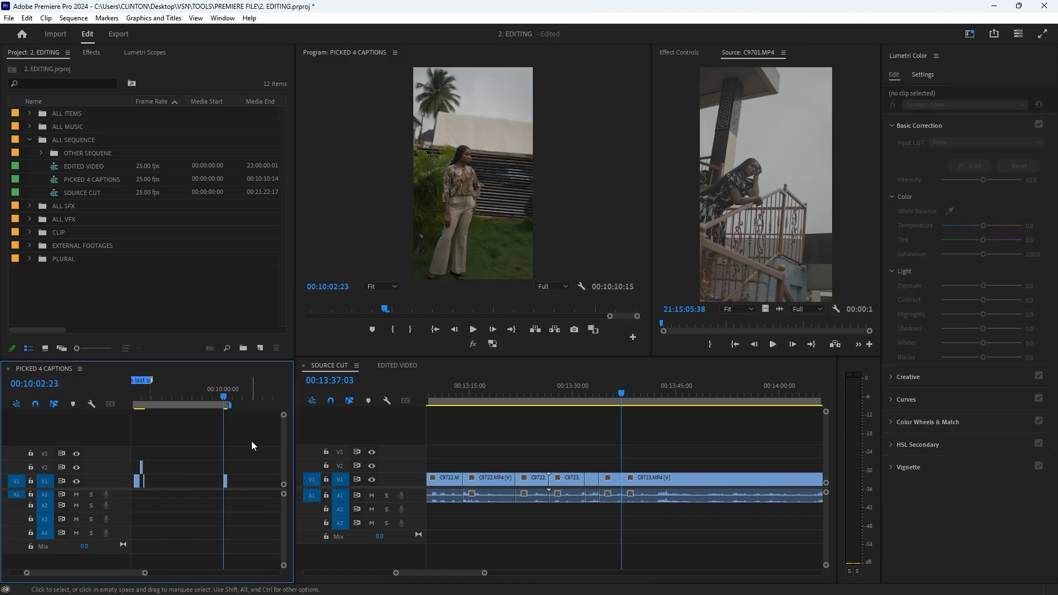
Step: Add a blue marker at 00:10:02:23 named with the model's name and "last section", and extend it to 00:12:20:15
key("m")
key("m")
left_click(275, 240)
left_click(326, 166)
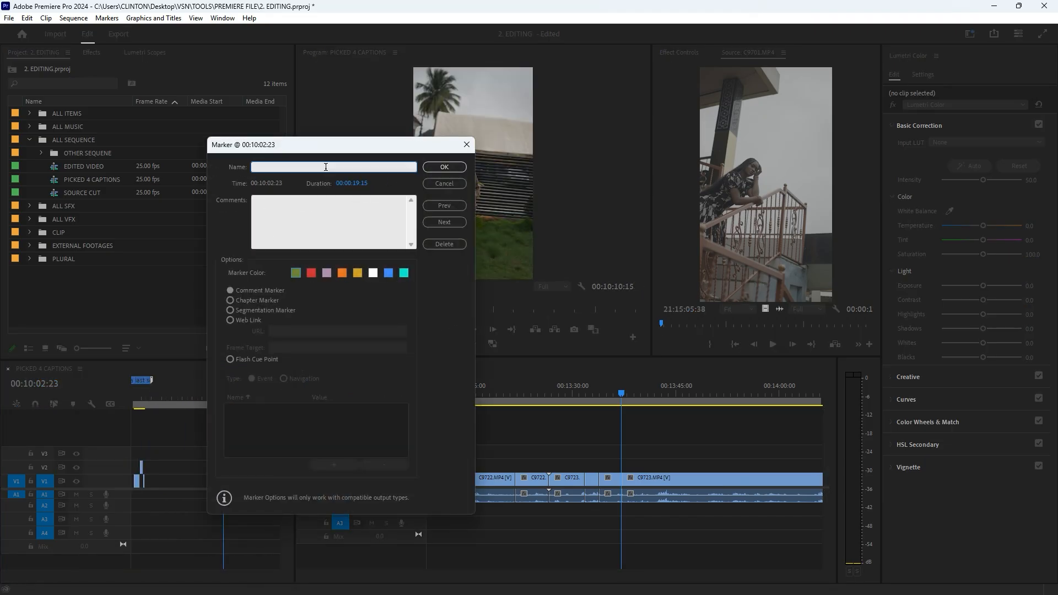
left_click(444, 168)
left_click(388, 272)
left_click(445, 167)
left_click(227, 397)
left_click_drag(168, 380, 227, 380)
Step: Split a short section out of C9723.MP4 around 00:14:00:19 and place its video on V2 of PICKED 4 CAPTIONS
left_click(551, 478)
left_click_drag(518, 395, 617, 405)
key("space")
scroll(603, 440, "down", 5)
key("space")
key("ctrl+k")
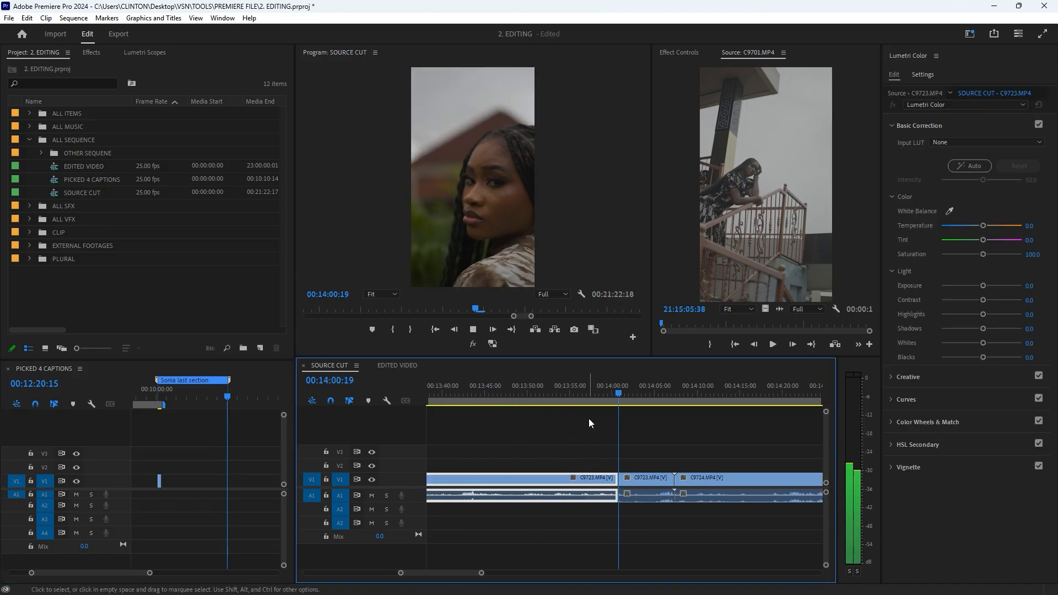
key("space")
key("space")
key("ctrl+k")
left_click_drag(635, 479, 163, 468)
Step: Split out C9724.MP4 from about 00:14:12 to 00:14:18 and place its video on V1 of PICKED 4 CAPTIONS
left_click(621, 395)
left_click_drag(622, 396, 645, 401)
key("ctrl+k")
key("space")
key("ctrl+k")
left_click_drag(669, 479, 166, 480)
Step: Split out C9724.MP4 from about 00:14:31 to 00:14:34 and place its video on V2 of PICKED 4 CAPTIONS
scroll(636, 441, "down", 4)
left_click(544, 400)
key("space")
key("ctrl+k")
key("space")
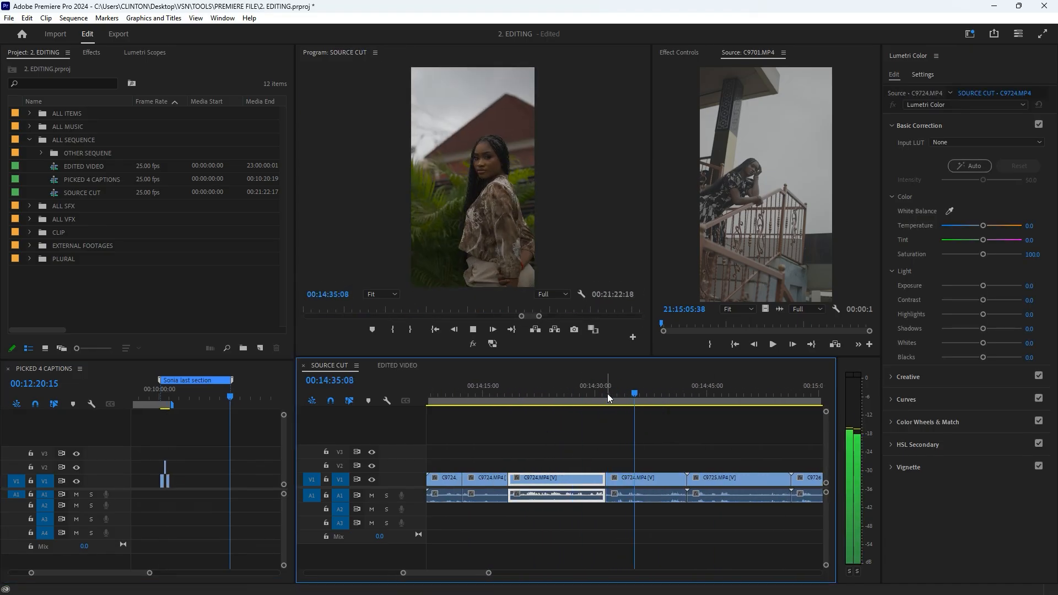
left_click(614, 394)
key("ctrl+k")
left_click_drag(620, 479, 224, 468)
Step: Split out C9724.MP4 from about 00:14:36 to 00:14:38:24, place its video on V1 of PICKED 4 CAPTIONS, and save
left_click(627, 396)
left_click(624, 397)
key("ctrl+k")
left_click(640, 396)
key("ctrl+k")
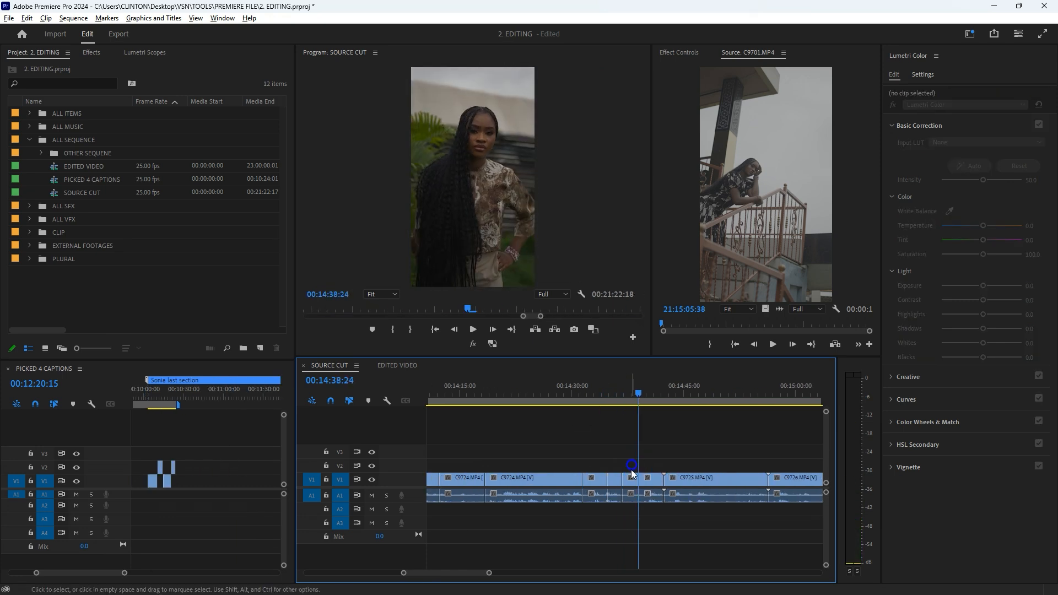
left_click_drag(632, 479, 178, 481)
key("ctrl+s")
Step: Split out a section of SOURCE CUT past 00:14:40 and place its video in PICKED 4 CAPTIONS
left_click(650, 397)
scroll(657, 392, "down", 3)
key("ctrl+k")
key("space")
left_click(661, 396)
key("space")
scroll(666, 431, "down", 4)
key("ctrl+k")
key("space")
key("ctrl+k")
left_click_drag(586, 480, 204, 454)
Step: Split out another section farther along SOURCE CUT and place its video on V1 of PICKED 4 CAPTIONS
scroll(646, 431, "down", 2)
left_click(573, 395)
scroll(573, 428, "down", 3)
left_click(558, 394)
key("ctrl+k")
key("ctrl+k")
left_click_drag(586, 480, 207, 476)
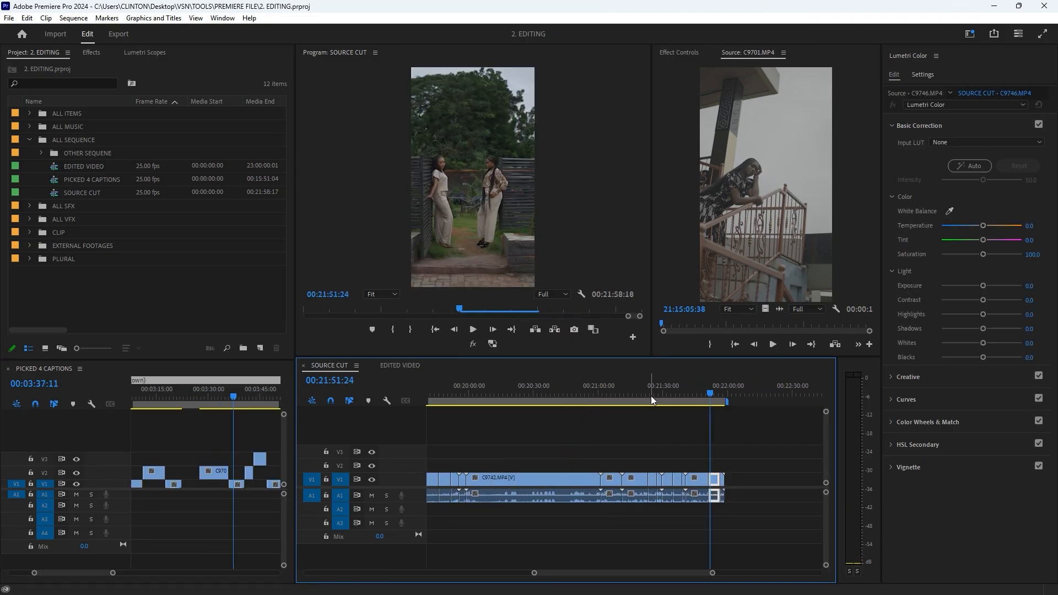
Step: Bring the EDITED VIDEO timeline in front of SOURCE CUT and fit the whole PICKED 4 CAPTIONS sequence in view
scroll(718, 449, "down", 2)
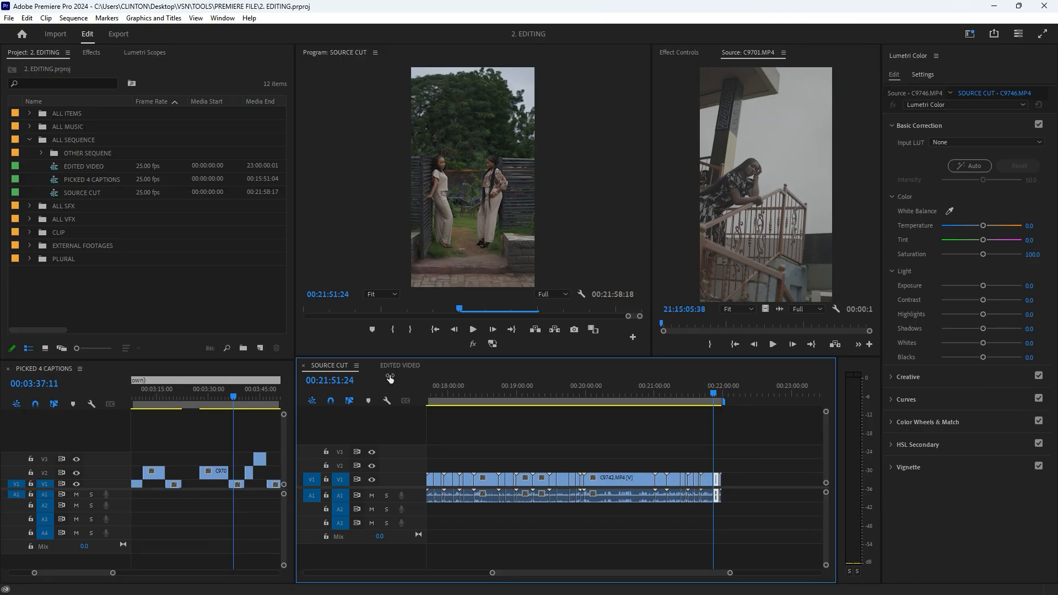
left_click_drag(407, 366, 338, 371)
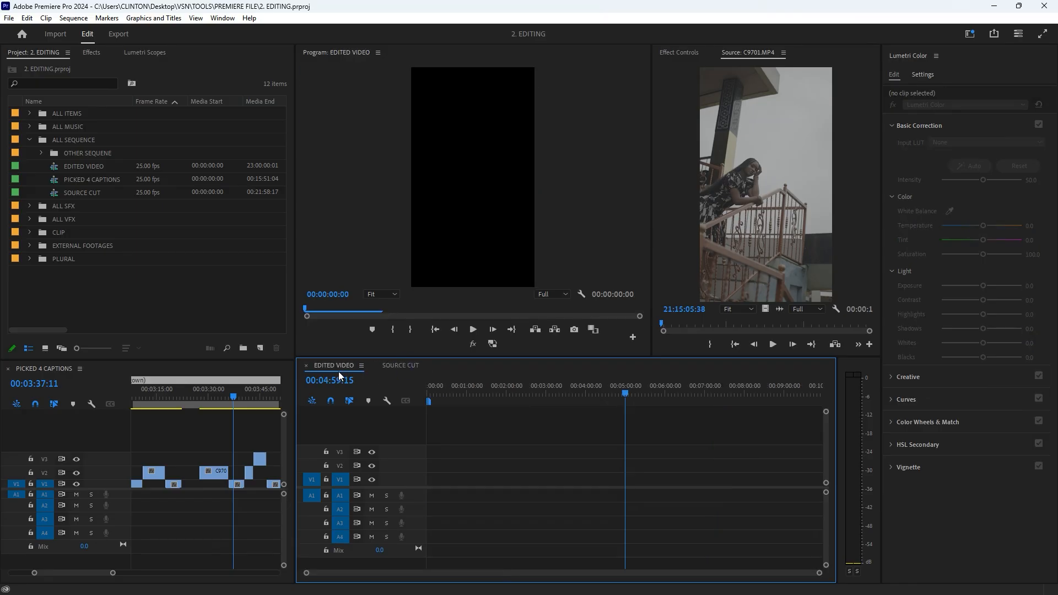
key("backslash")
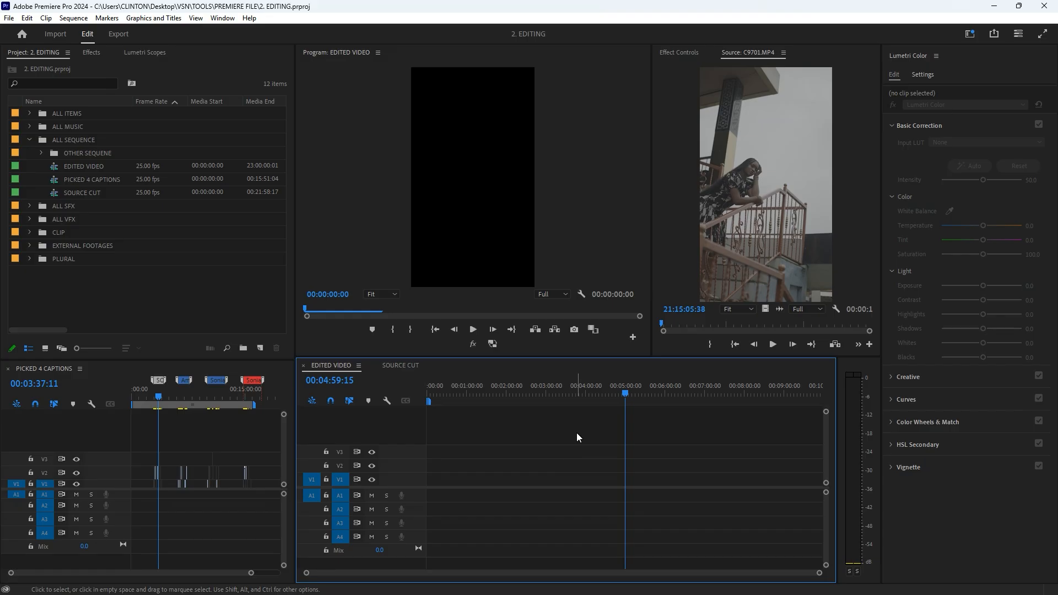
Step: Bring the Sport Rock Racing music onto A1 of EDITED VIDEO at 00:02:58:23 and play its opening
key("super")
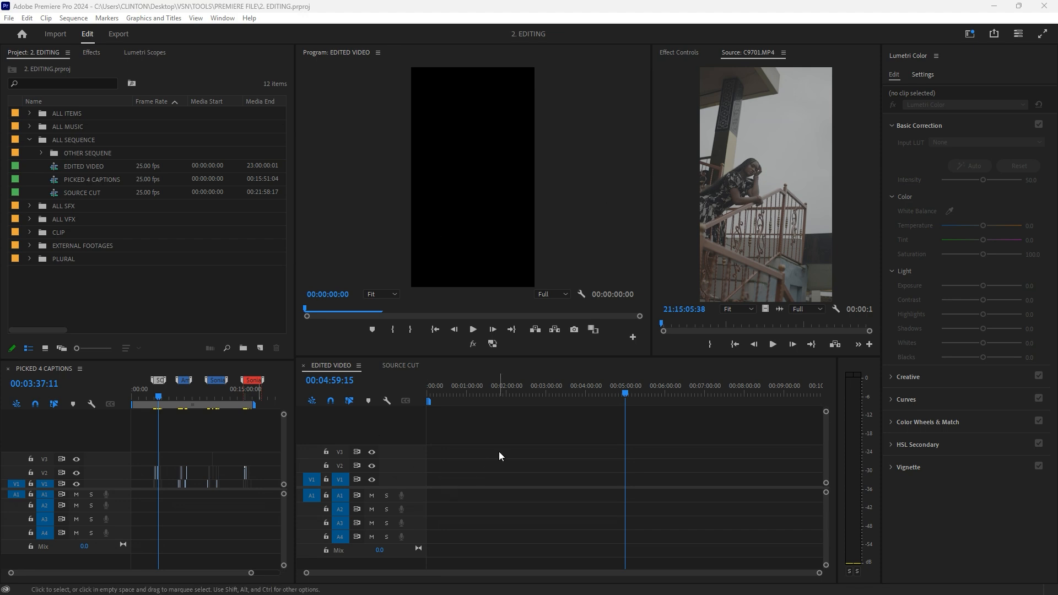
key("alt+Tab")
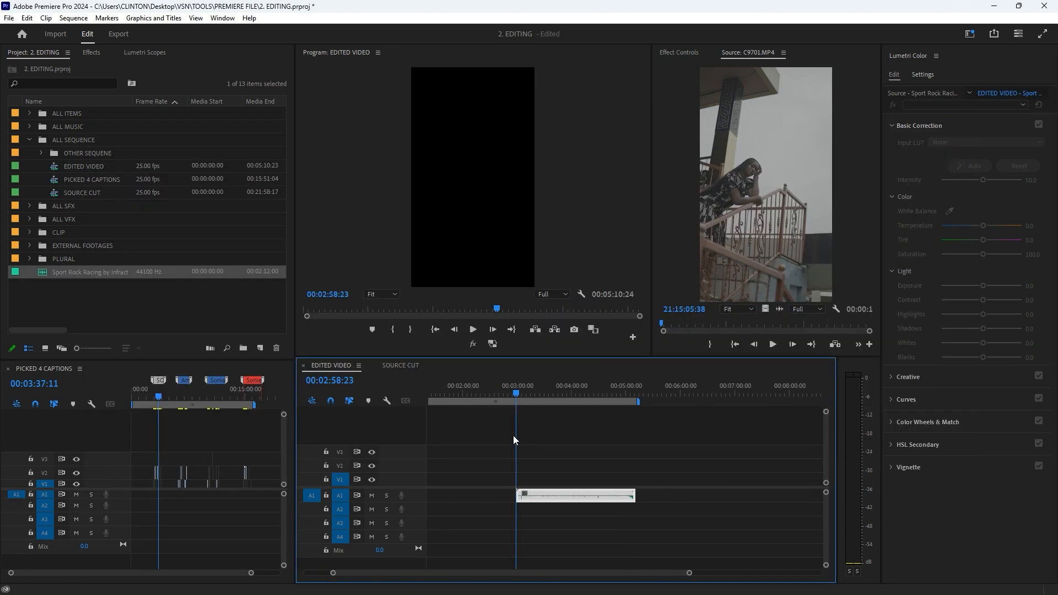
scroll(513, 433, "up", 6)
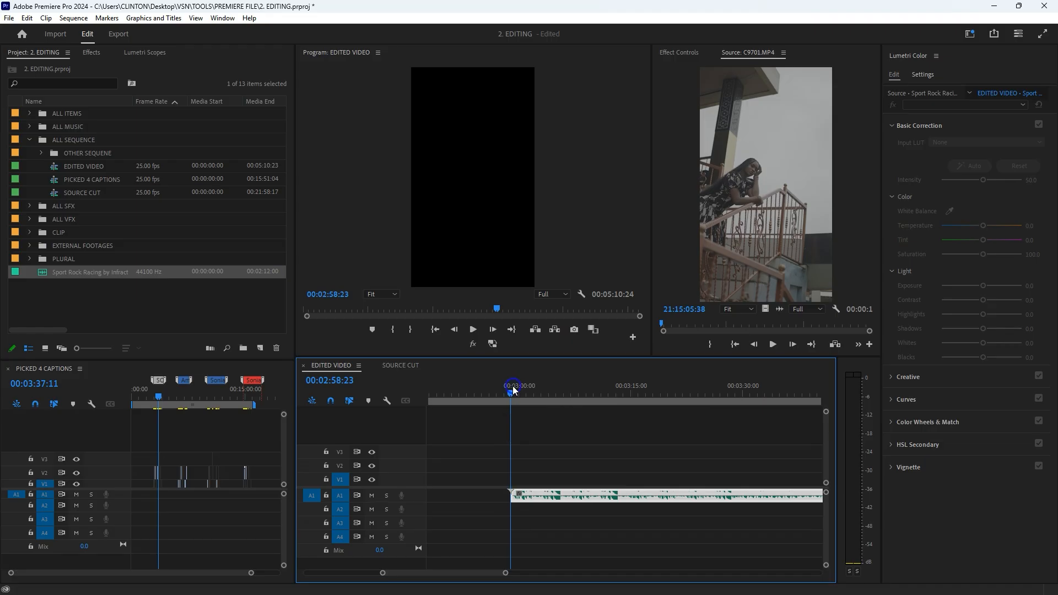
left_click(535, 450)
scroll(538, 453, "down", 3)
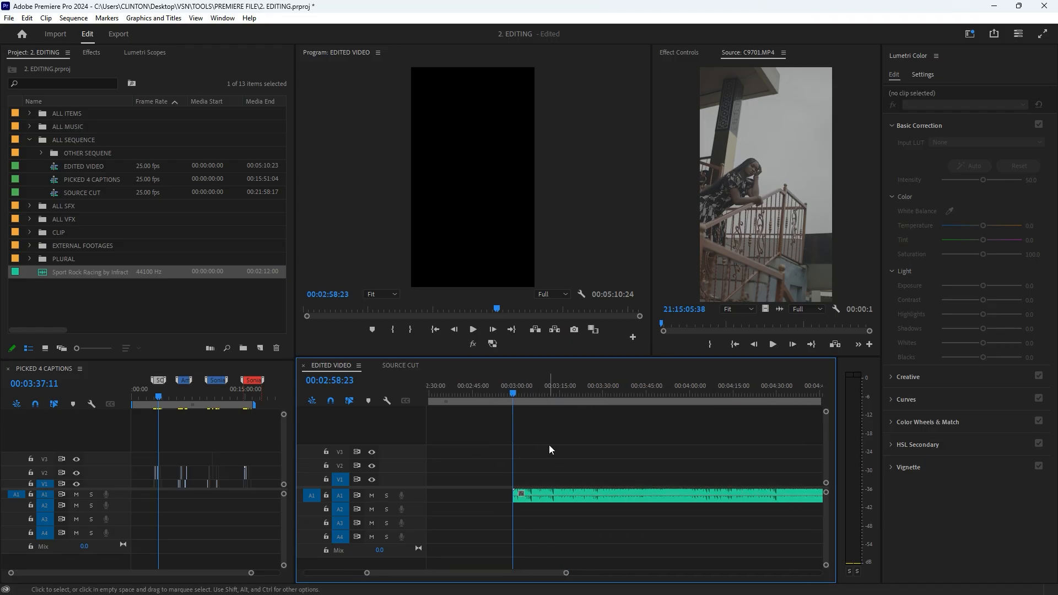
key("space")
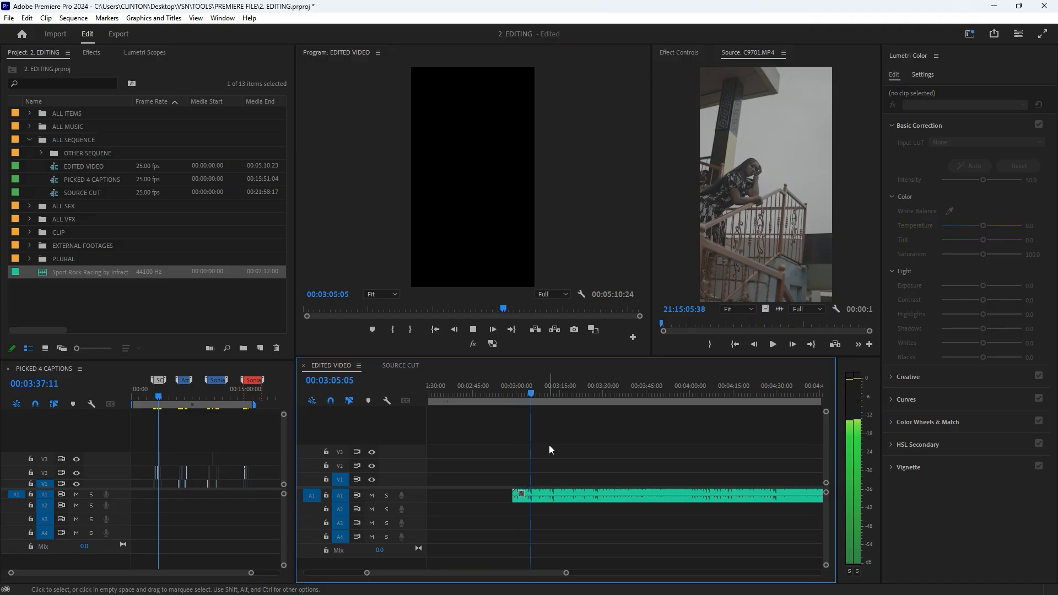
key("space")
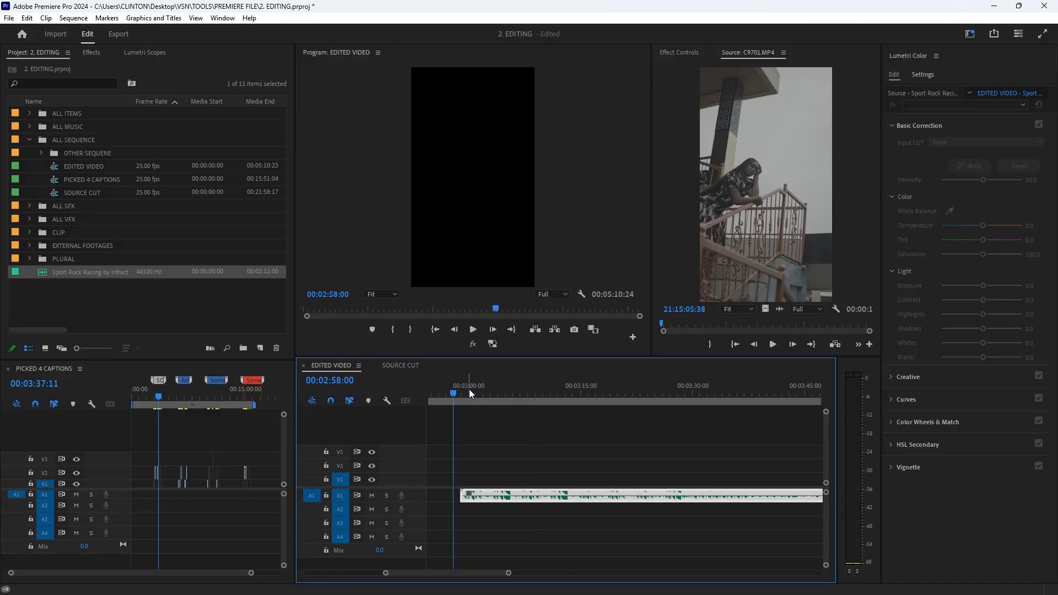
Step: Cut the music in EDITED VIDEO at 00:03:15:16 and delete the part after the cut
left_click(461, 390)
left_click_drag(462, 393, 577, 392)
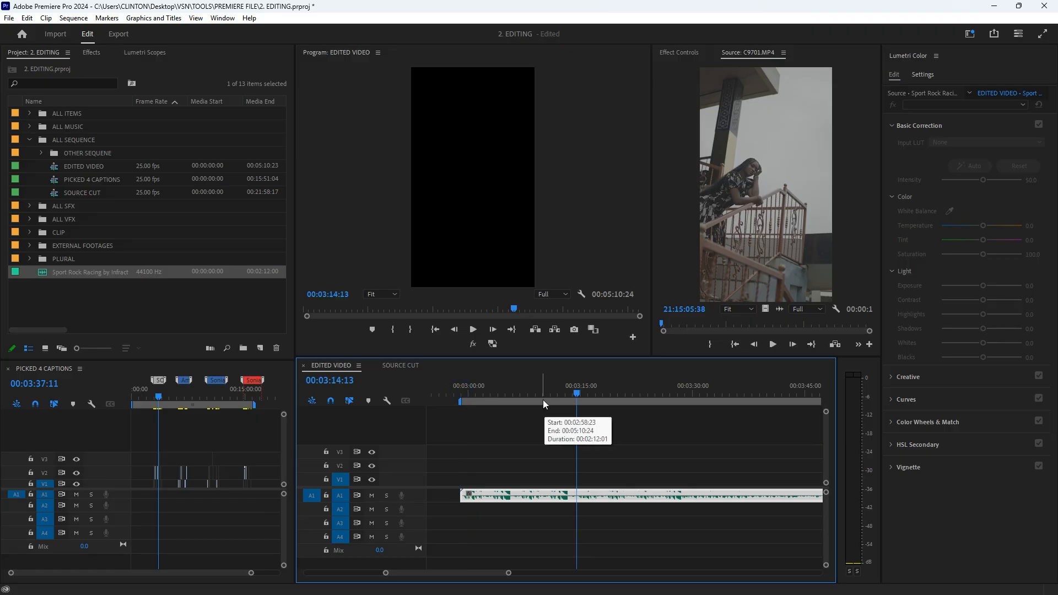
key("=")
left_click_drag(581, 383, 554, 381)
key("minus")
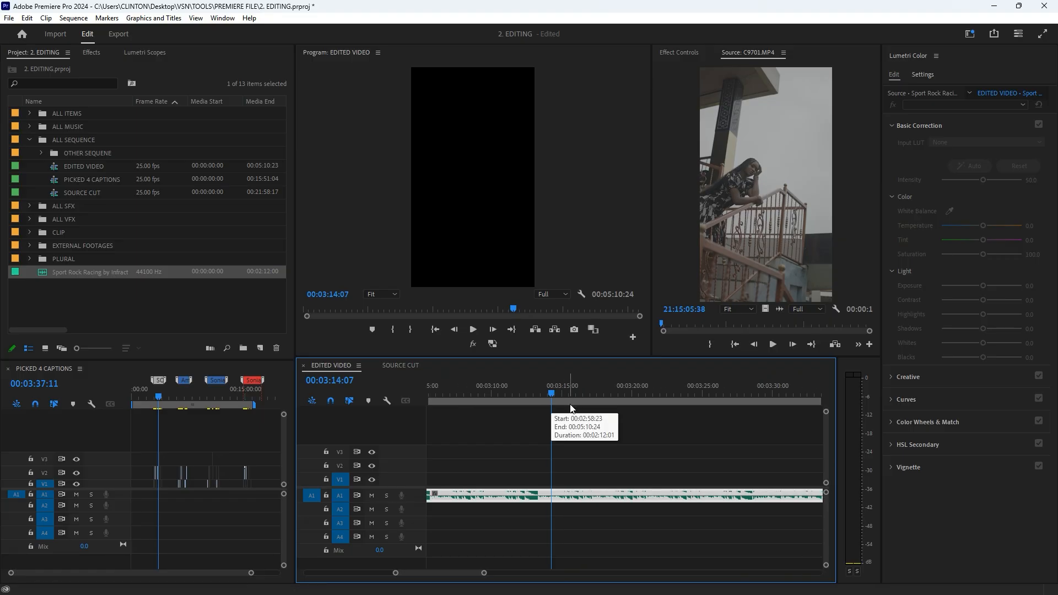
left_click(571, 385)
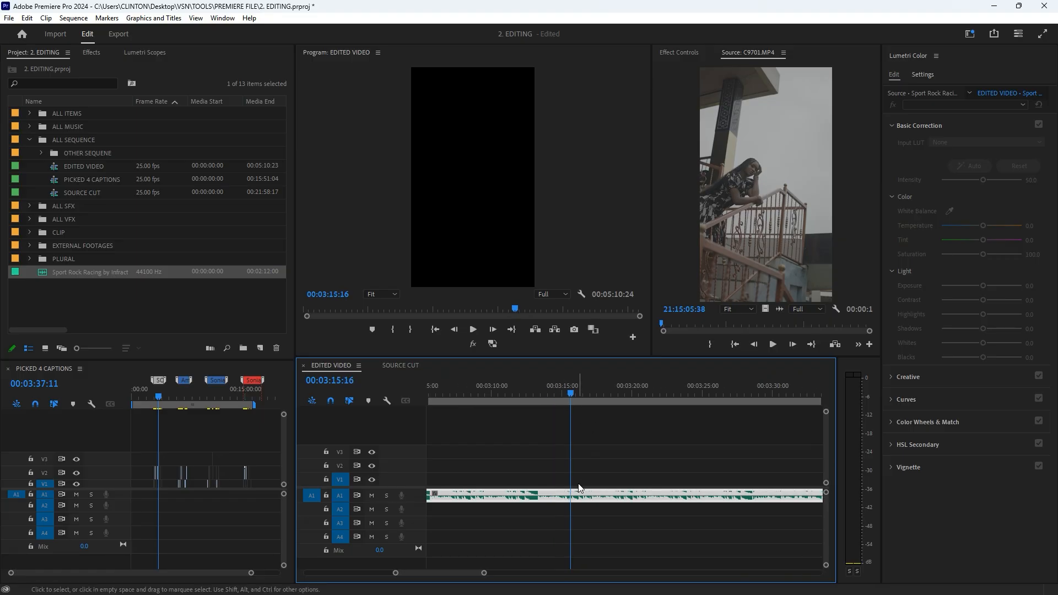
key("ctrl+k")
left_click(599, 495)
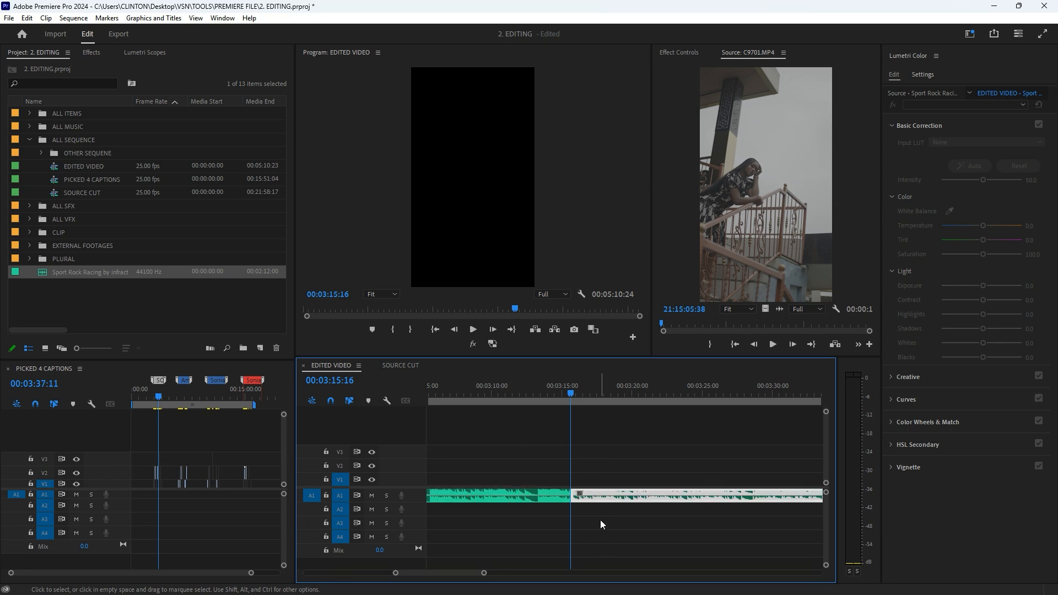
key("Delete")
Step: Shorten the EDITED VIDEO work area so it ends just after the trimmed music
key("minus")
left_click_drag(521, 394, 573, 393)
key("equal")
key("End")
key("minus")
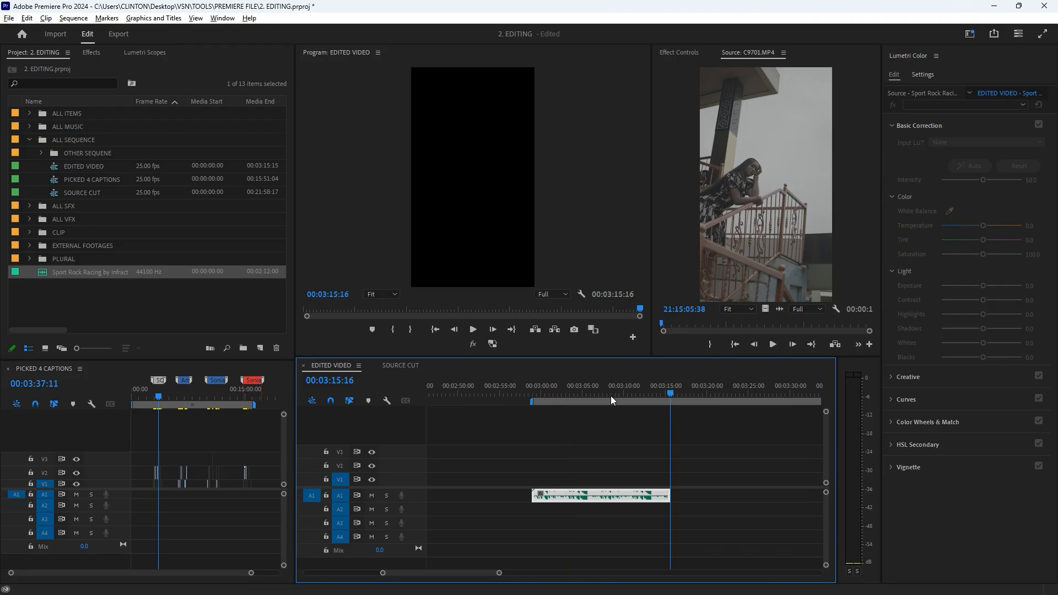
key("minus")
key("minus")
key("minus")
key("minus")
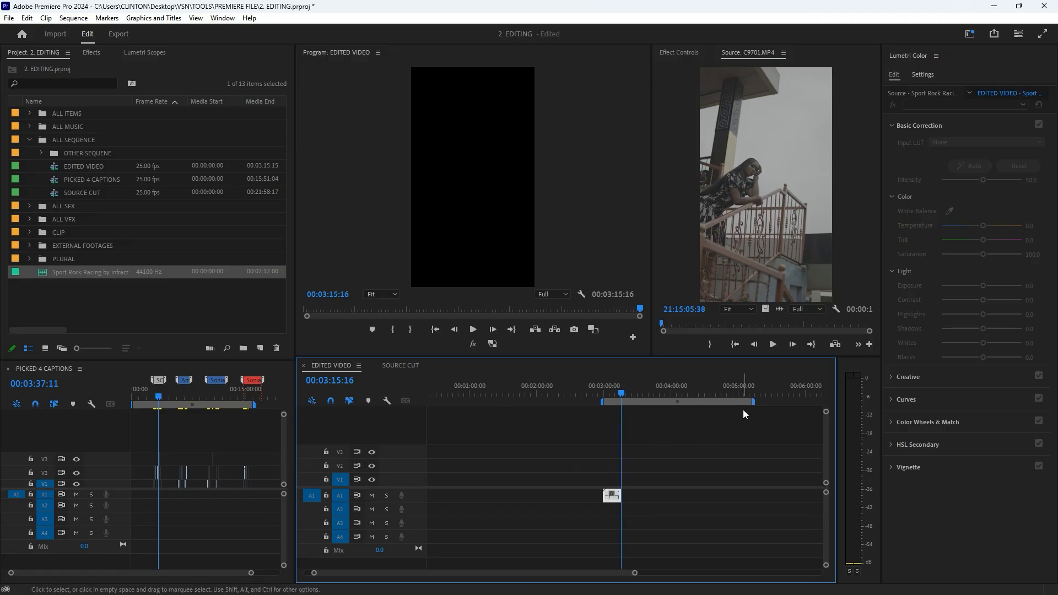
left_click_drag(753, 405, 625, 435)
Step: Fine-tune the work area's end beside the end of the music at about 00:03:15:16
scroll(624, 435, "up", 5)
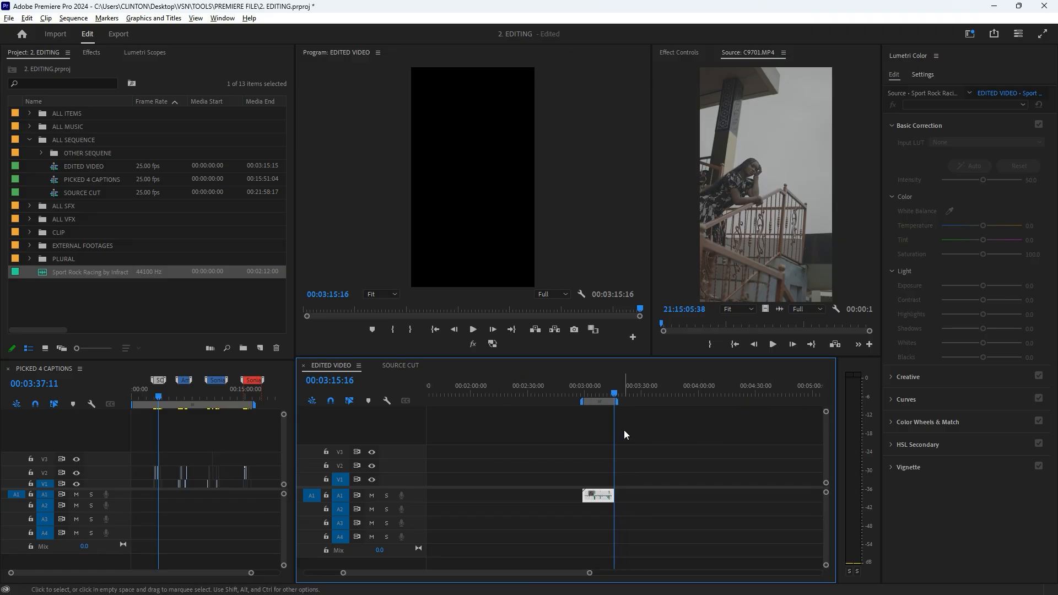
left_click(556, 393)
left_click_drag(537, 396, 583, 422)
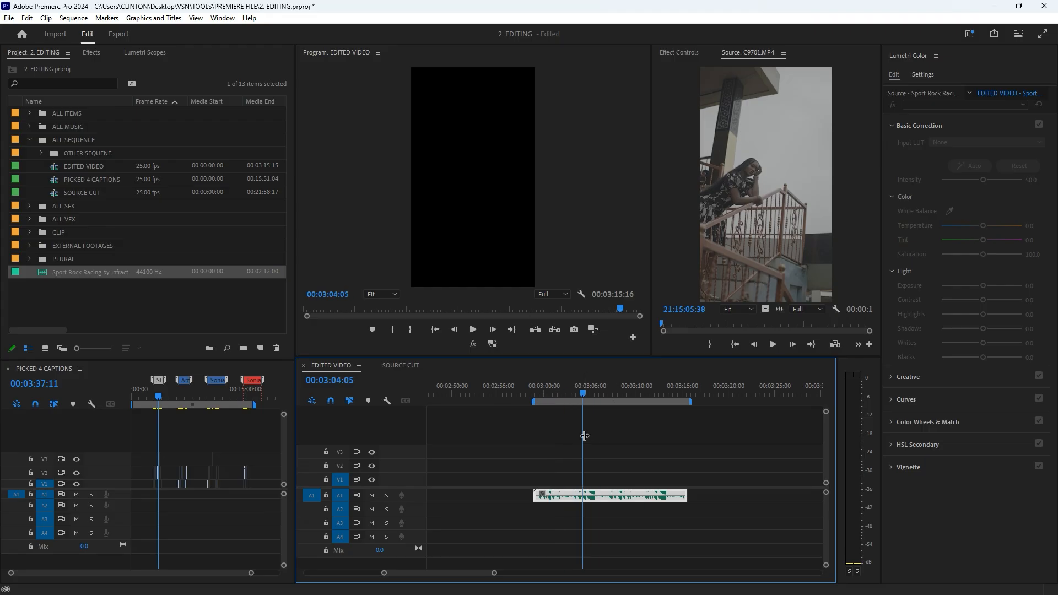
scroll(561, 422, "up", 2)
left_click_drag(782, 402, 758, 401)
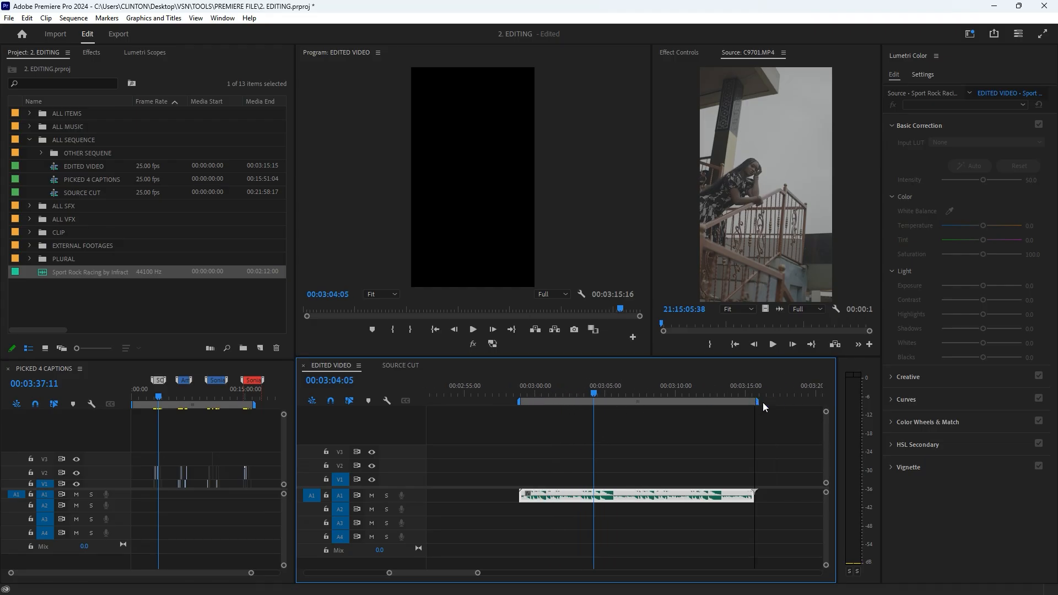
Step: Return the EDITED VIDEO playhead to the start of the music at 00:02:58:23 and save the project
left_click(358, 365)
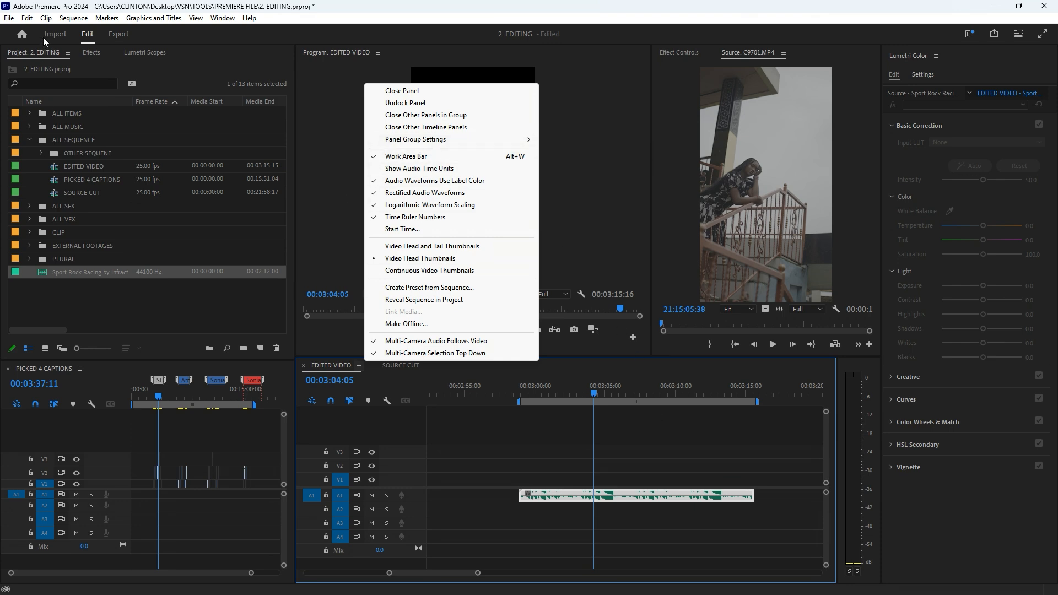
left_click(672, 467)
left_click_drag(556, 386, 519, 386)
key("ctrl+s")
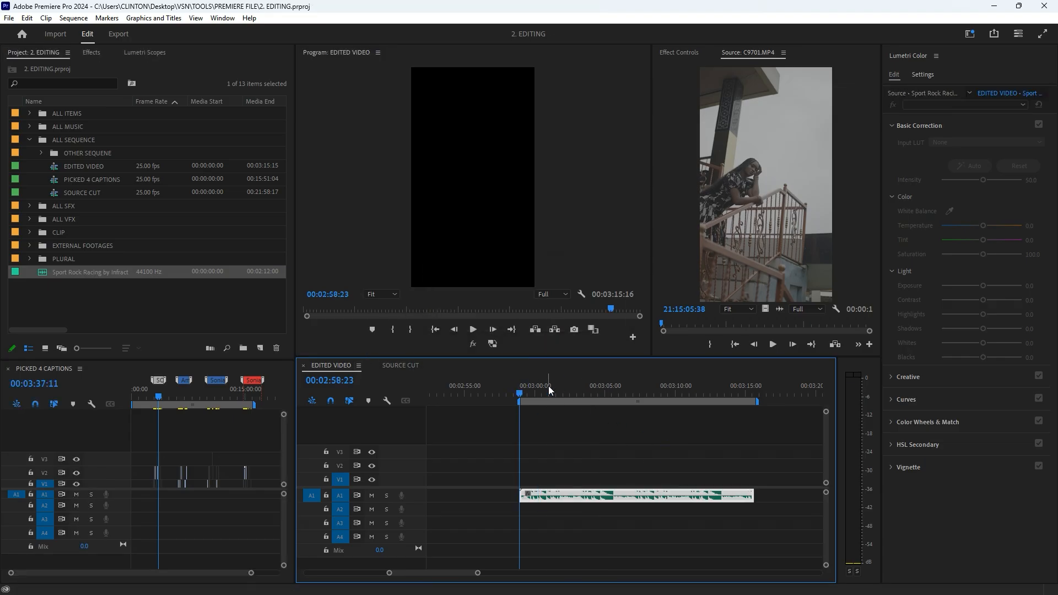
Step: Review the C9704.MP4 clip from 00:03:17:17 under the black gown marker in PICKED 4 CAPTIONS
scroll(514, 389, "up", 2)
scroll(158, 448, "up", 8)
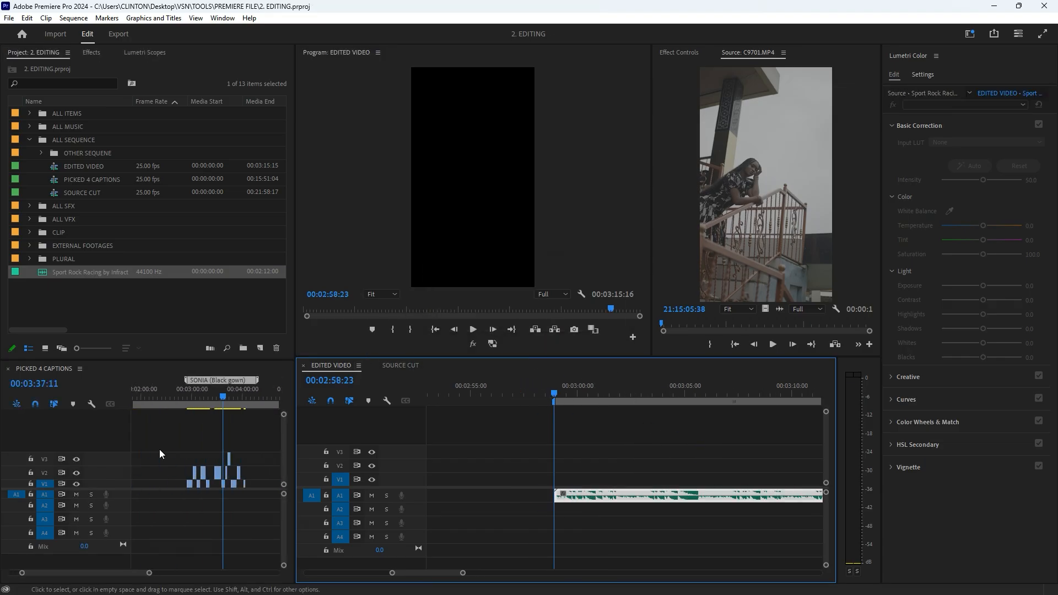
scroll(222, 445, "up", 3)
mouse_move(192, 403)
left_mouse_down()
mouse_move(226, 406)
mouse_move(190, 403)
left_mouse_up()
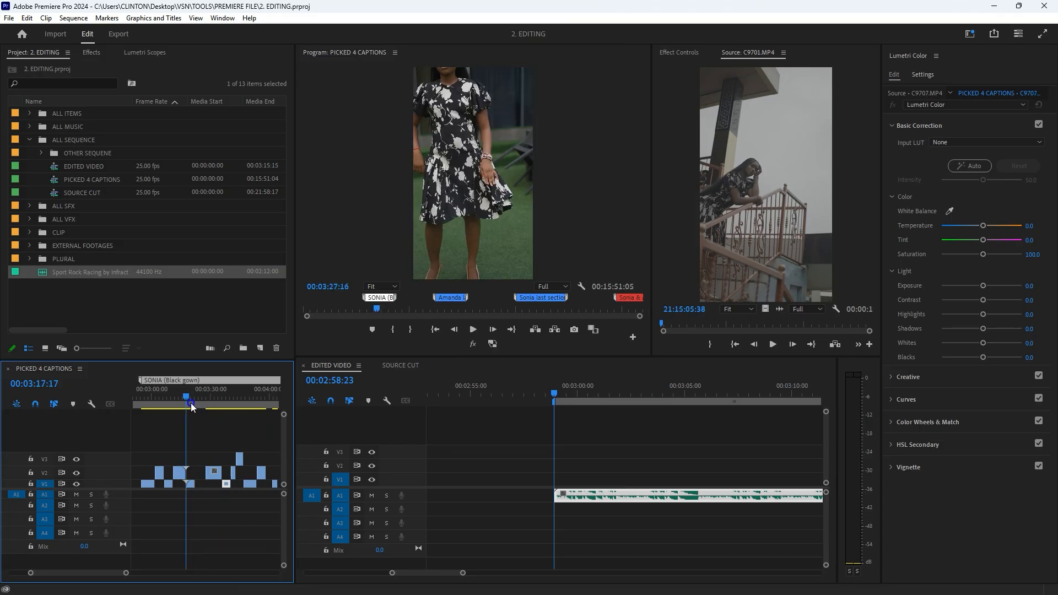
scroll(204, 419, "up", 2)
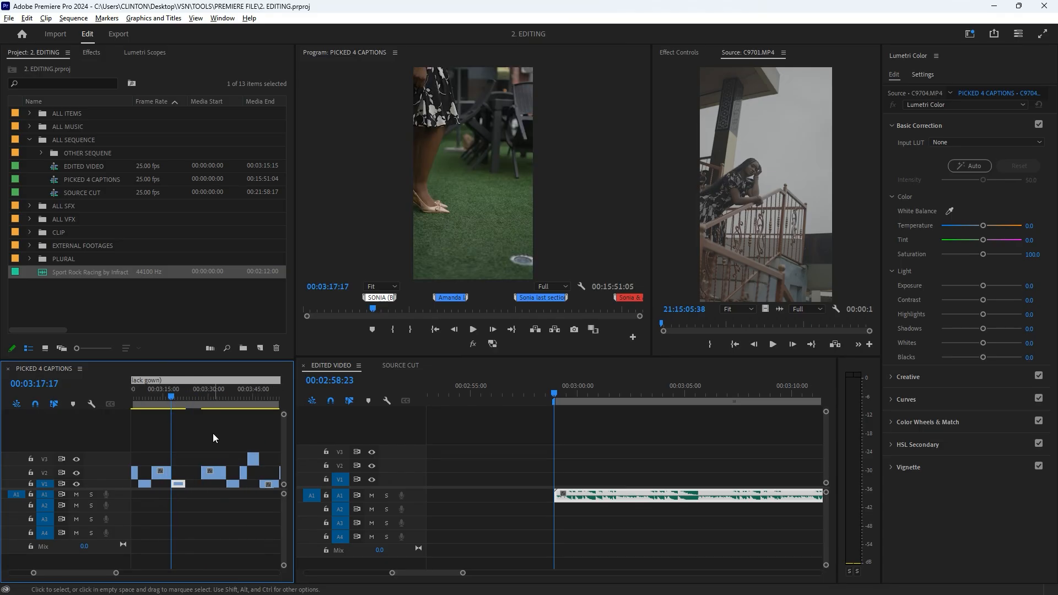
key("space")
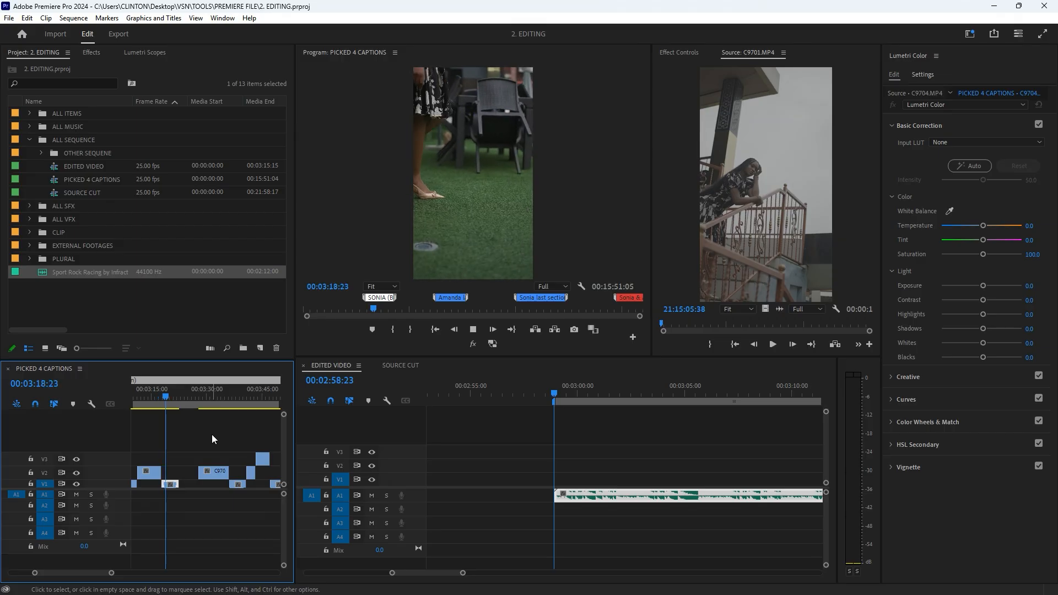
key("space")
scroll(206, 459, "up", 2)
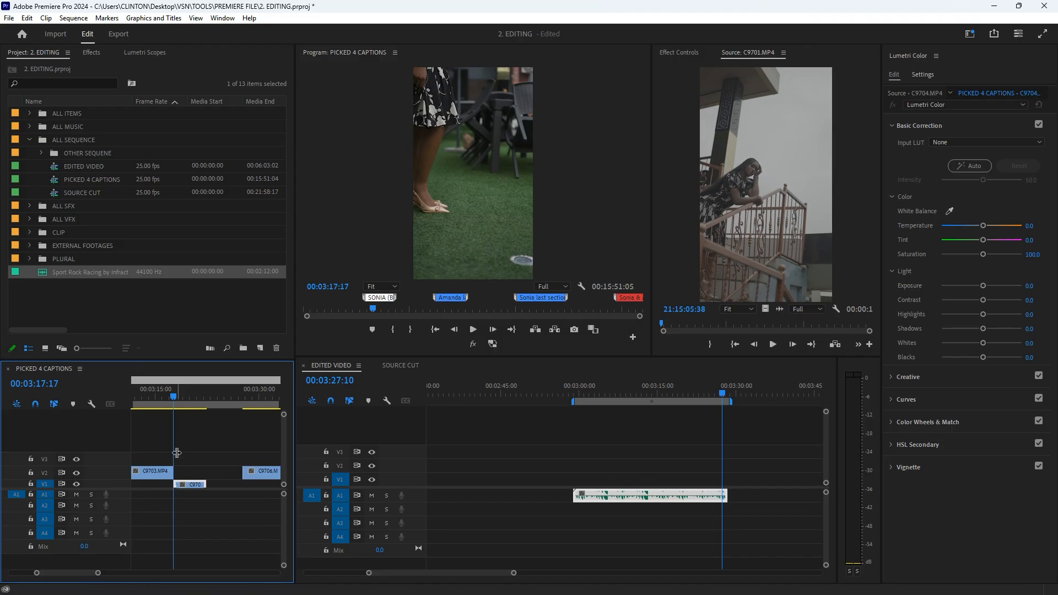
key("space")
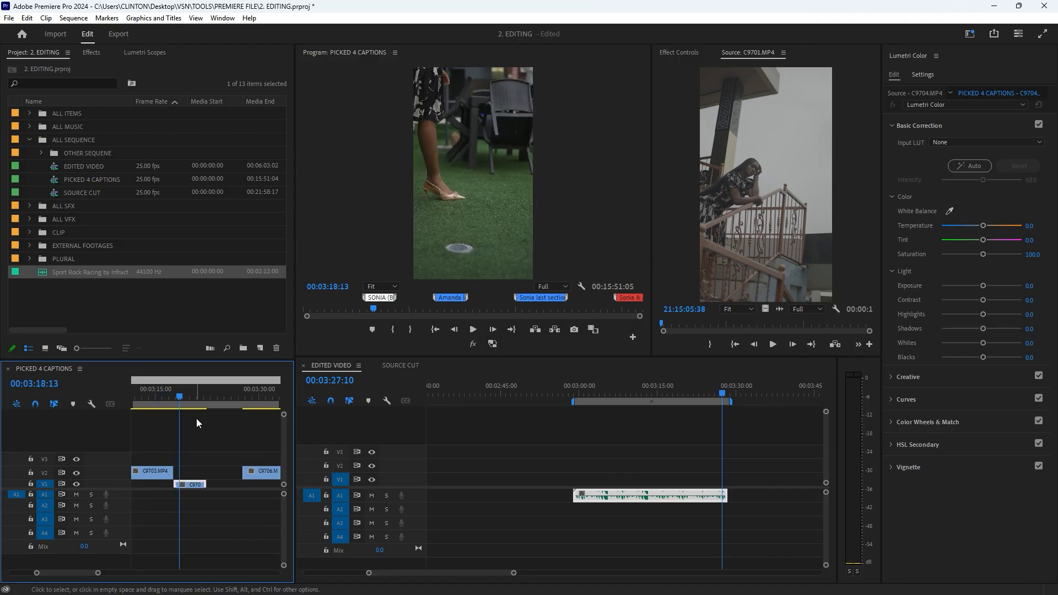
Step: Place C9704.MP4 from PICKED 4 CAPTIONS on V1 of EDITED VIDEO at 00:02:58:23 and play it with the music
left_click_drag(191, 486, 575, 461)
left_click(558, 394)
key("space")
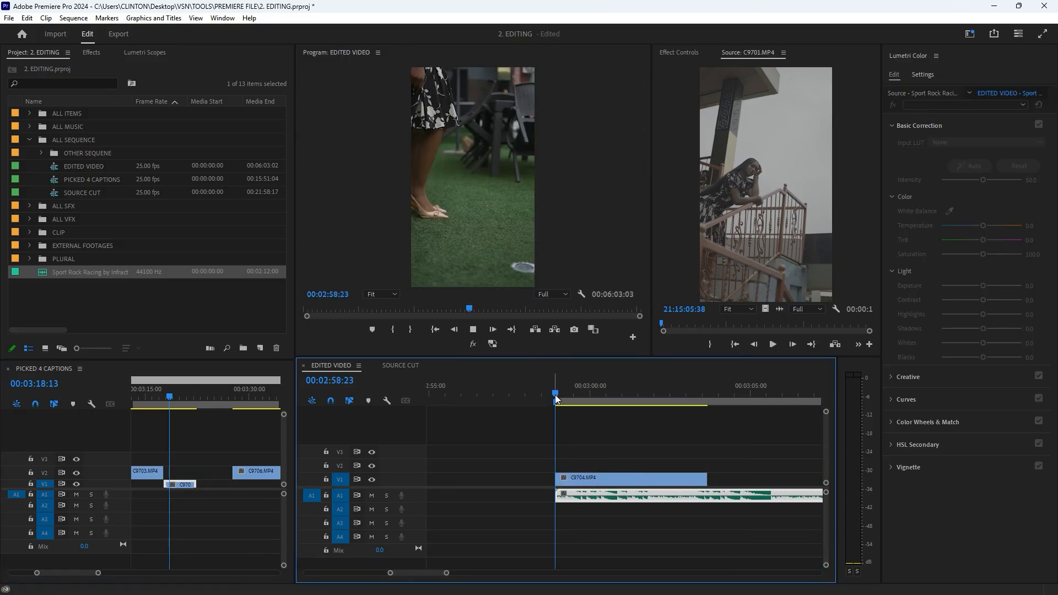
Step: Play C9704.MP4 over the music in EDITED VIDEO from 00:02:59:03 to judge how long the shot should run
key("space")
scroll(558, 405, "up", 3)
left_click_drag(554, 387, 567, 394)
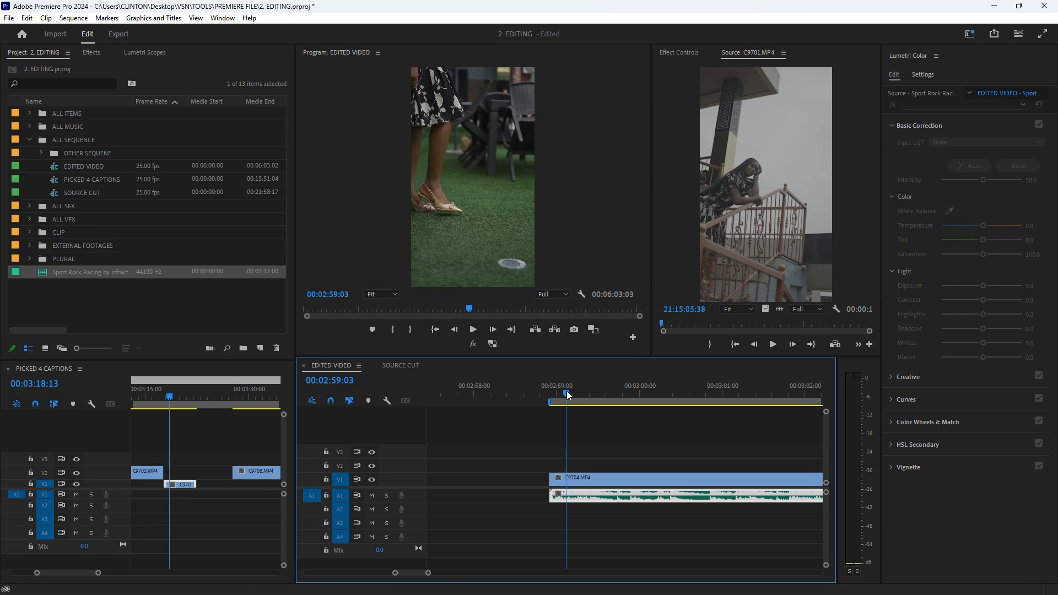
left_click(584, 483)
key("space")
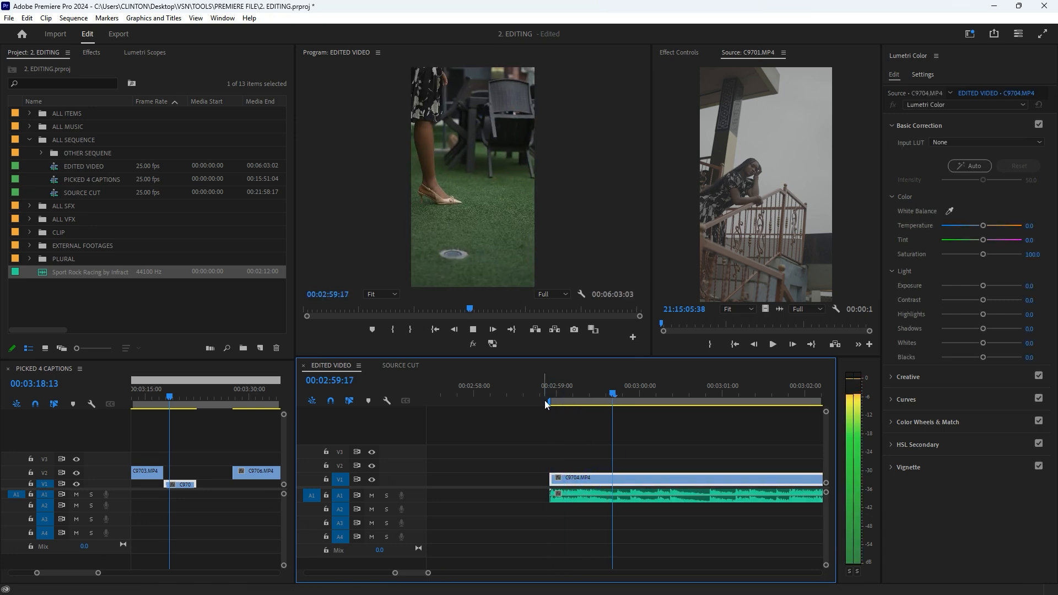
key("space")
scroll(589, 442, "down", 3)
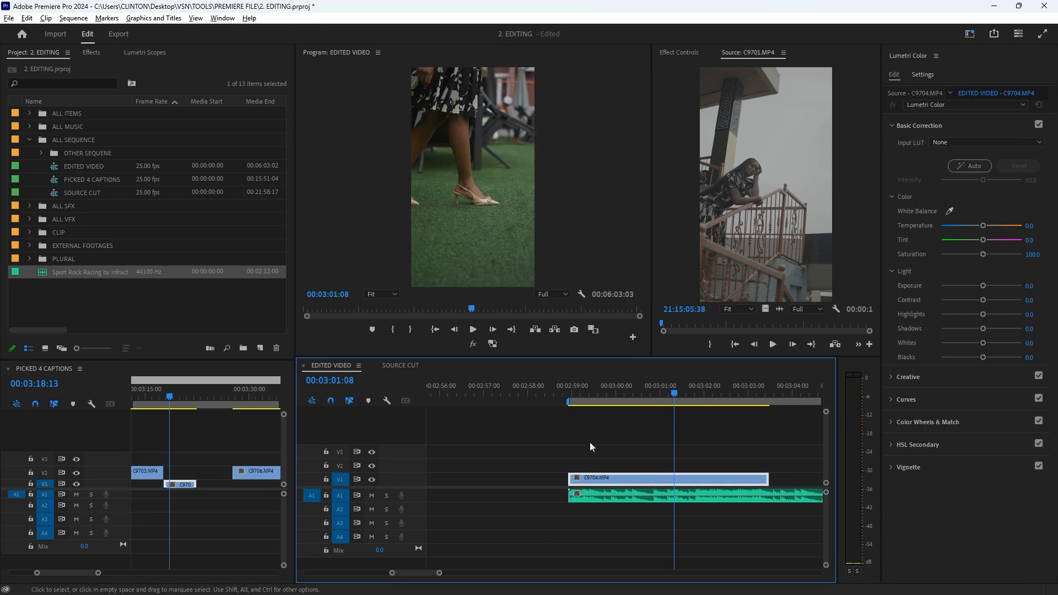
scroll(608, 437, "down", 2)
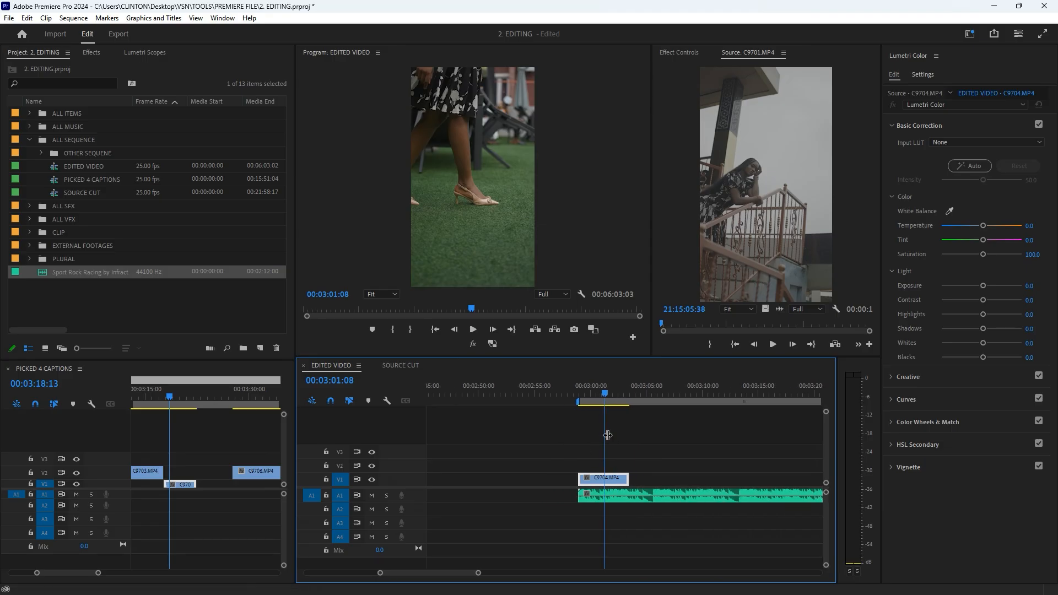
scroll(609, 426, "up", 2)
Step: Return the playhead to 00:02:58:23 and trim the end of C9704.MP4 on V1 to a duration of 00:00:01:19
left_click_drag(570, 399, 560, 392)
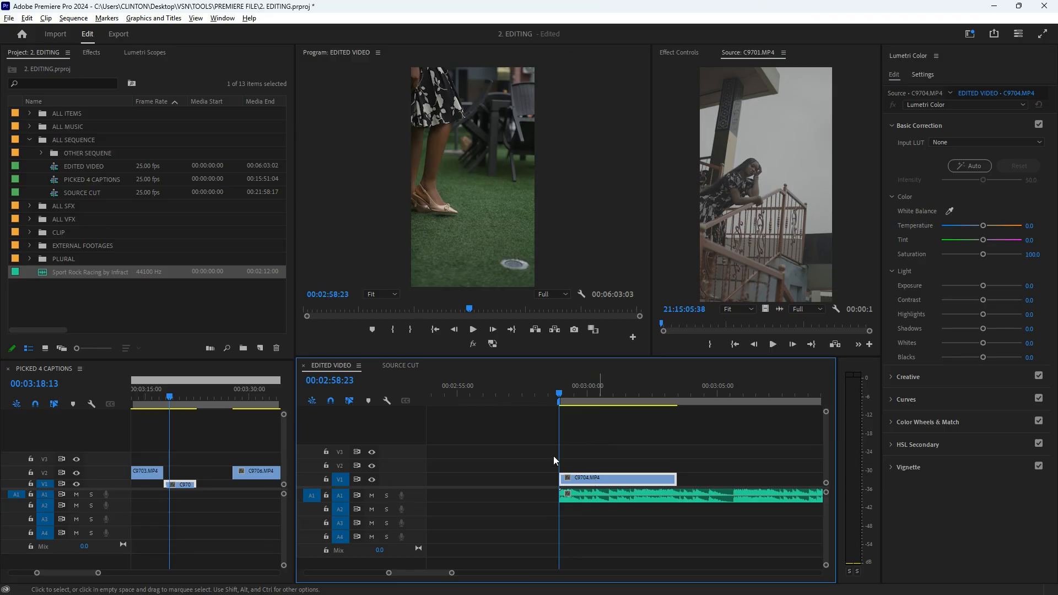
left_click_drag(677, 478, 602, 478)
Step: Try to slow C9704.MP4 by extending its end with the Rate Stretch tool, and undo the stretch
key("r")
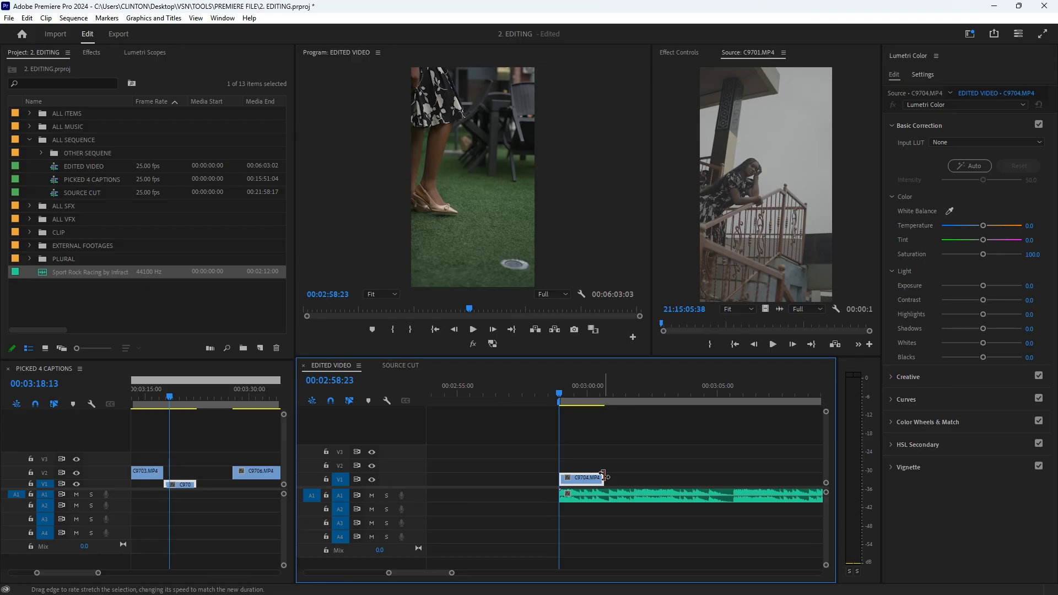
left_click(651, 479)
left_click_drag(604, 485, 651, 480)
key("ctrl+z")
key("v")
Step: Set the speed of C9704.MP4 on V1 of EDITED VIDEO to 50%
scroll(567, 448, "up", 3)
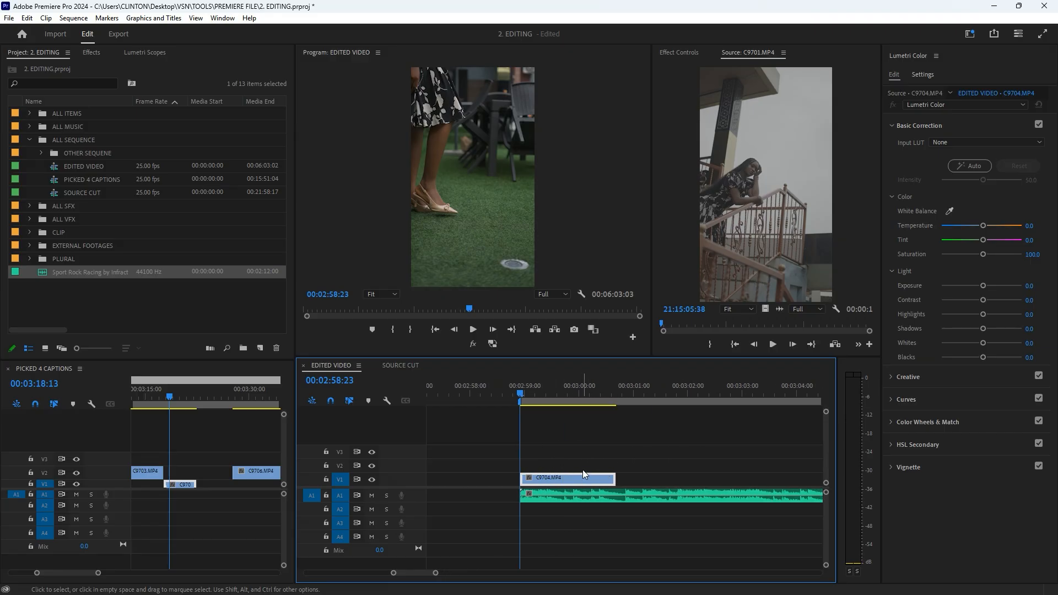
scroll(565, 469, "down", 2)
scroll(565, 469, "up", 1)
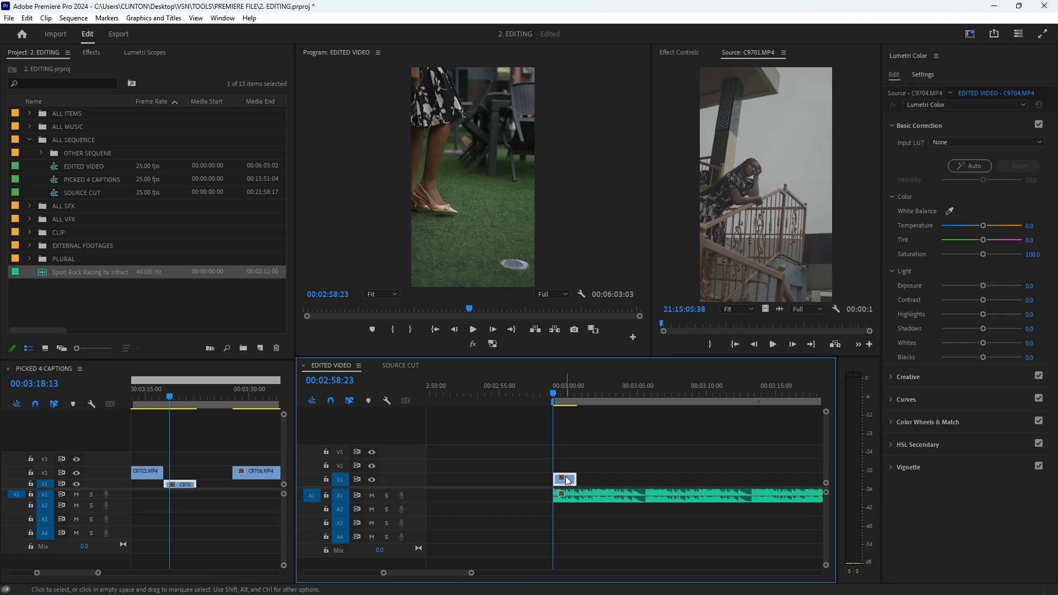
scroll(569, 483, "up", 2)
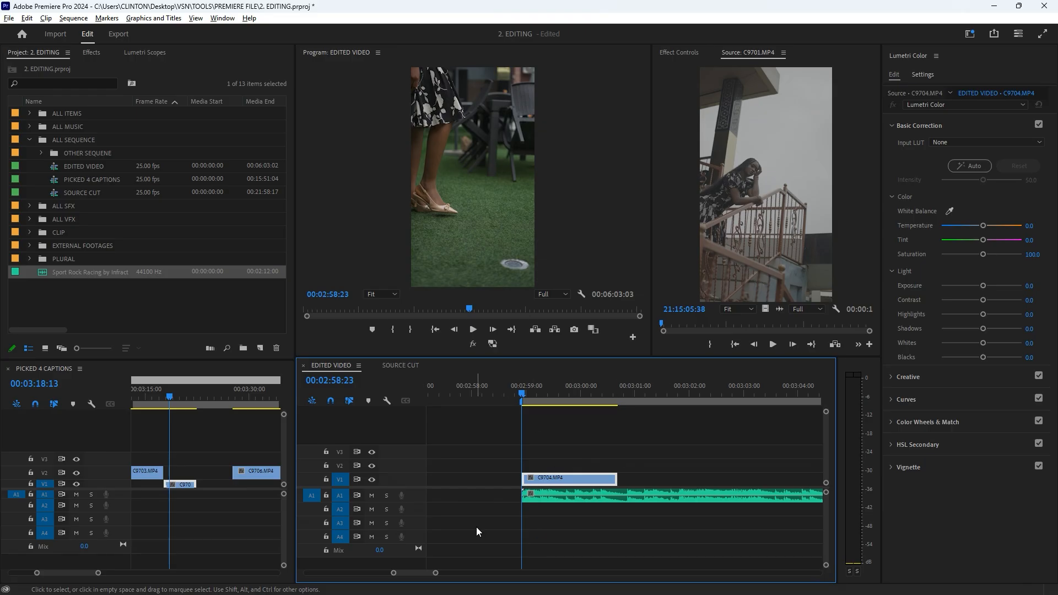
right_click(569, 480)
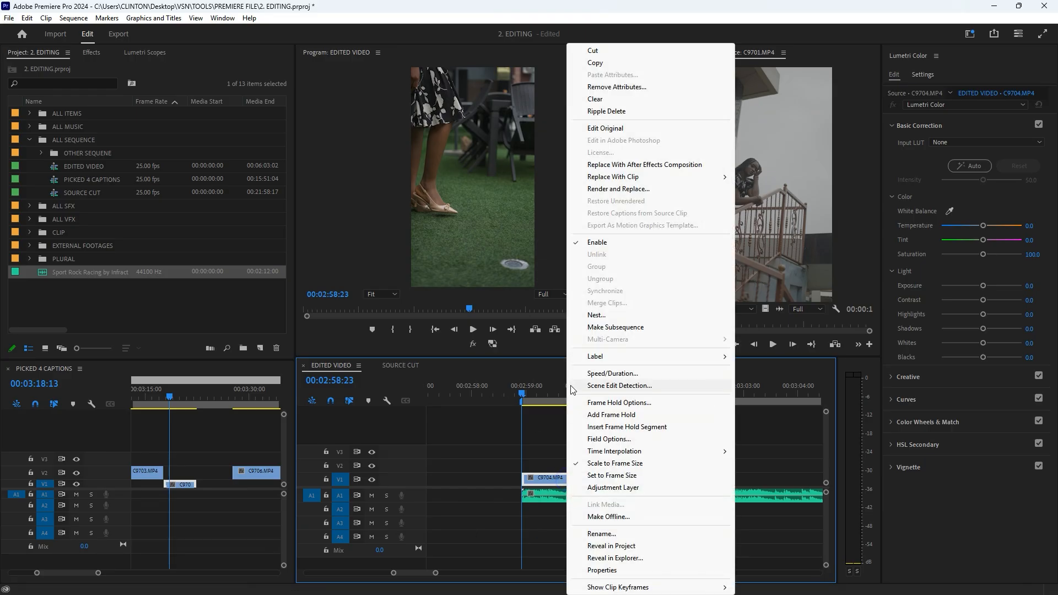
left_click(612, 373)
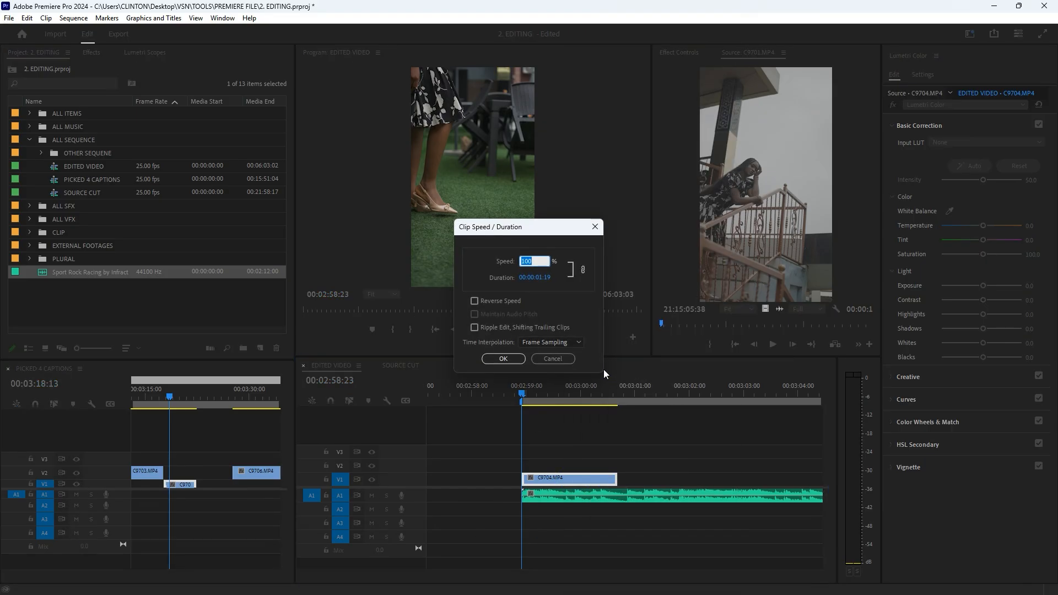
type("50")
key("Return")
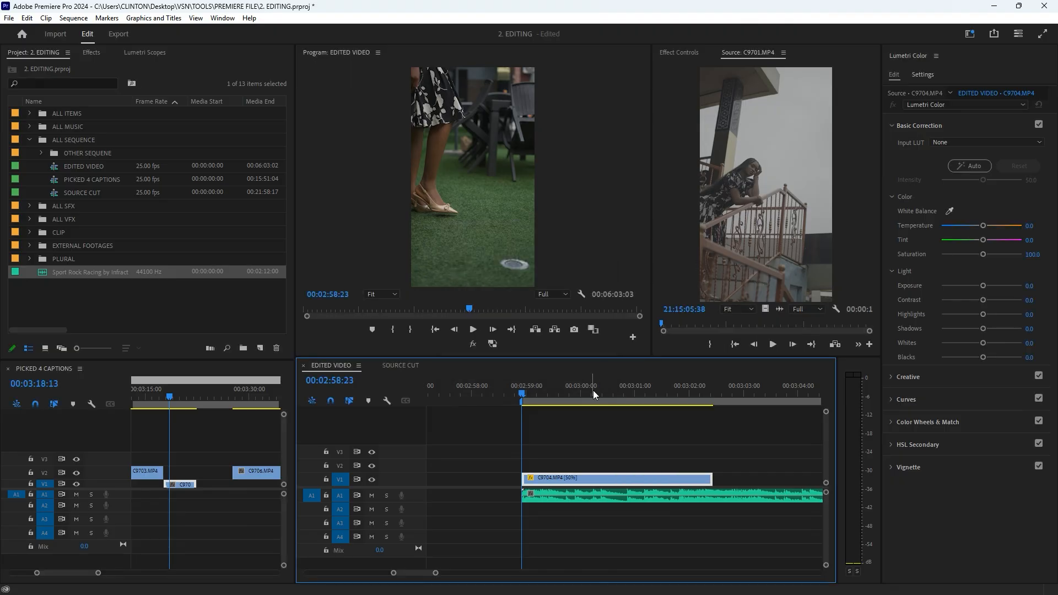
Step: Recheck the speed setting of C9704.MP4 and play the slowed clip with the music up to 00:03:00:00
right_click(587, 481)
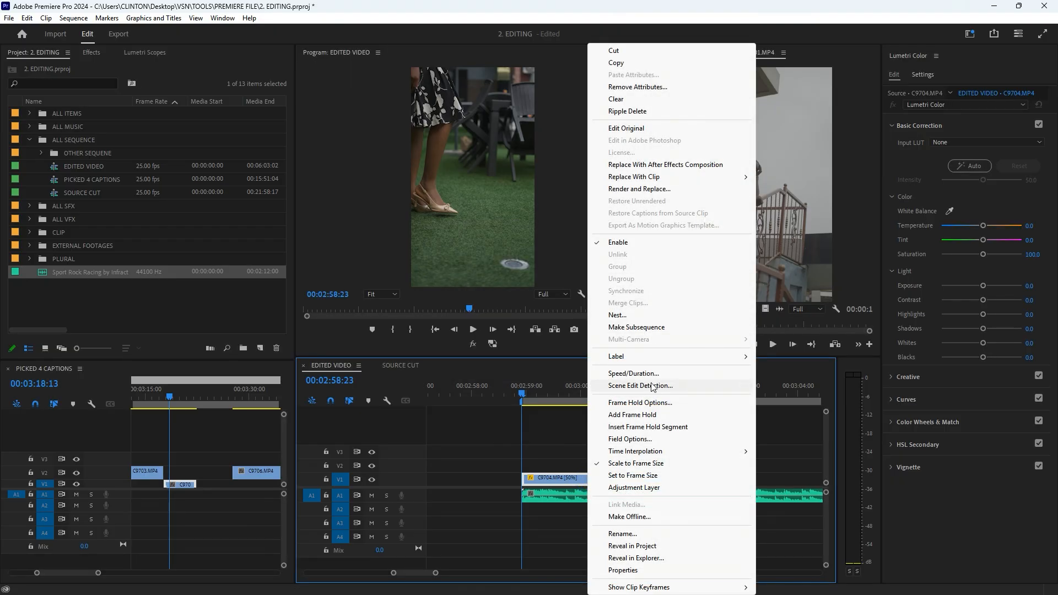
left_click(547, 478)
key("ctrl+r")
key("Return")
scroll(564, 433, "up", 2, "alt")
scroll(547, 430, "down", 1, "alt")
key("space")
key("space")
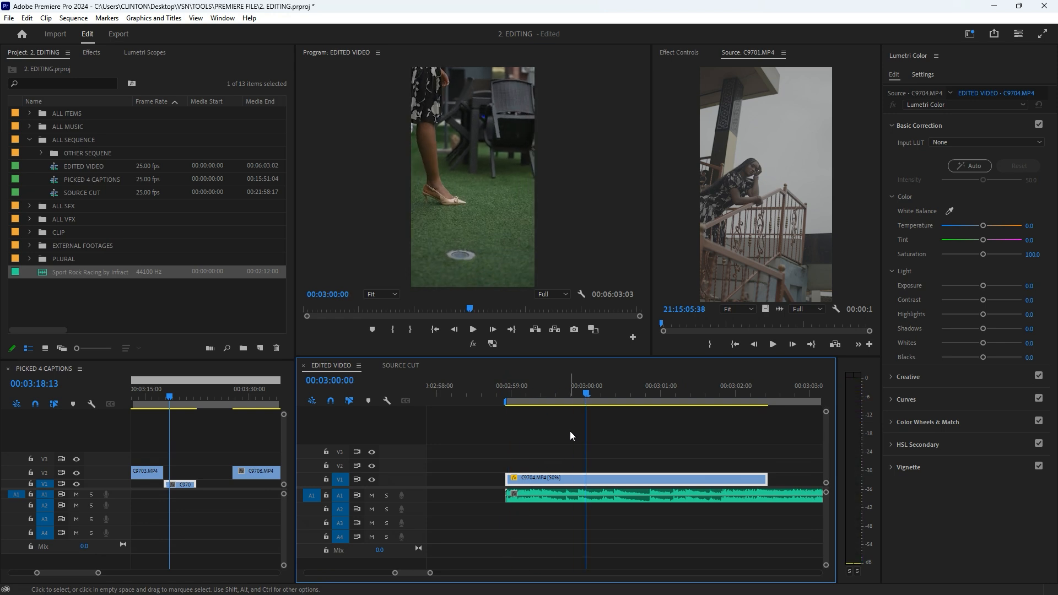
Step: Trim the opening of C9704.MP4 up to 00:02:59:03, close the gap at the music's start, and play the clip
left_click(514, 396)
left_click_drag(514, 396, 521, 399)
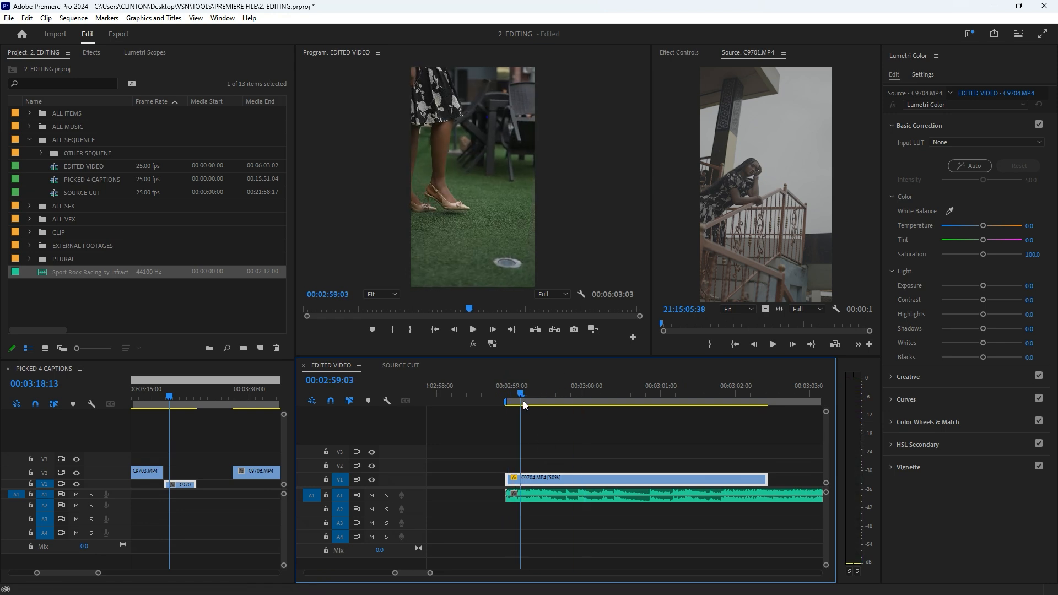
left_click_drag(550, 472, 538, 478)
left_click(503, 385)
key("space")
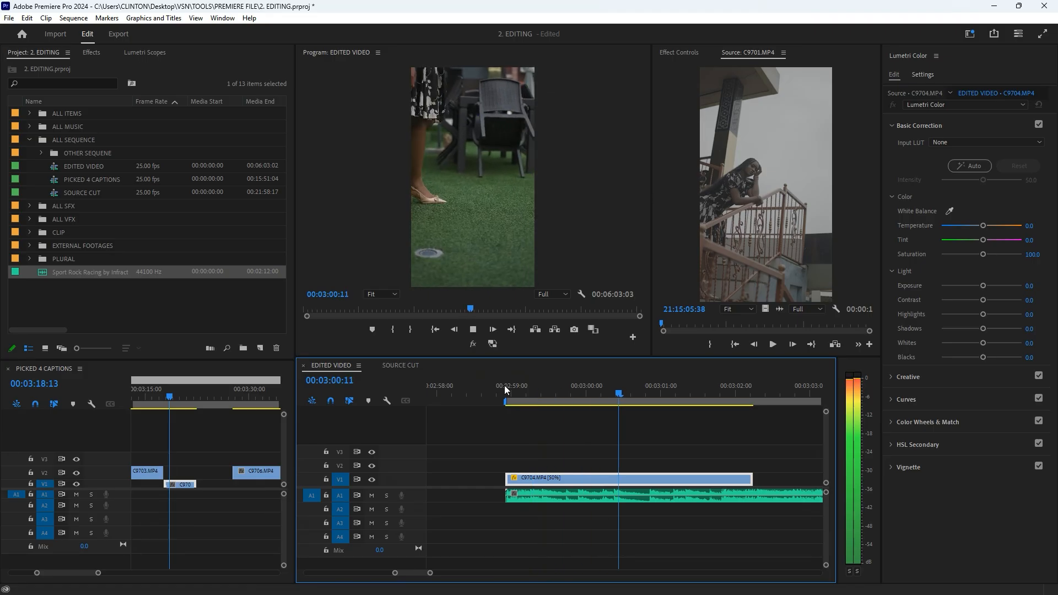
Step: Extend the end of C9704.MP4 on V1 to about 00:03:02:22
key("space")
scroll(546, 427, "down", 4)
left_click_drag(598, 479, 632, 476)
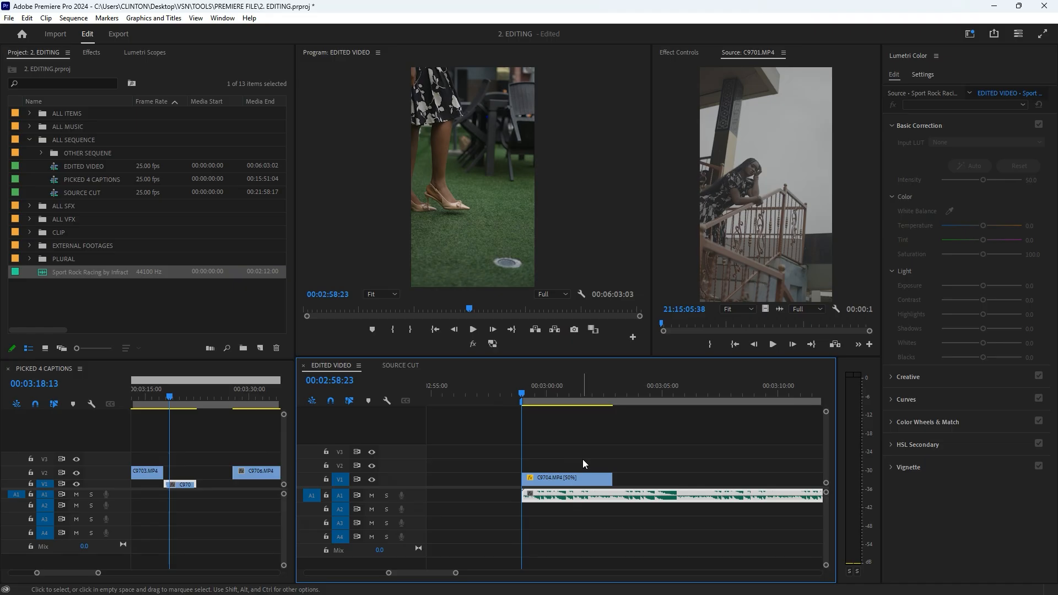
Step: Play EDITED VIDEO from 00:02:58:23 and replay C9704.MP4 to check where its end falls against the music
key("minus")
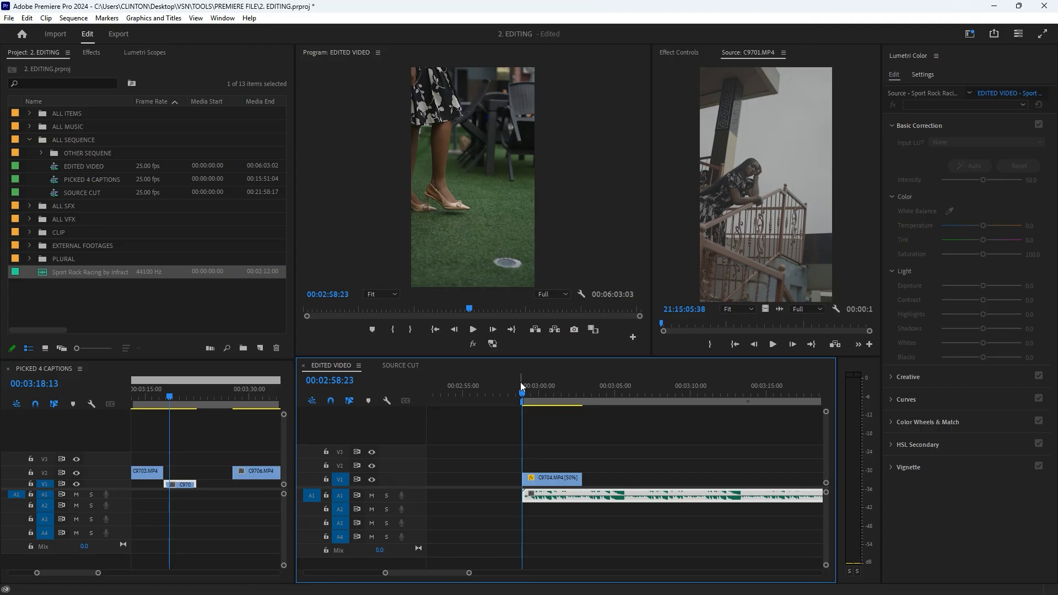
key("space")
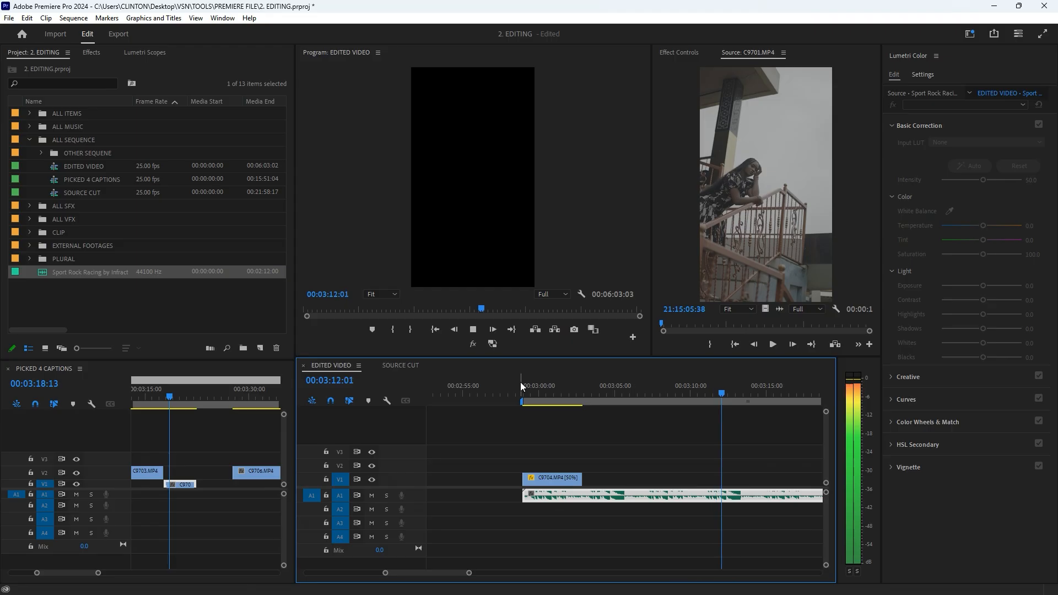
key("space")
key("minus")
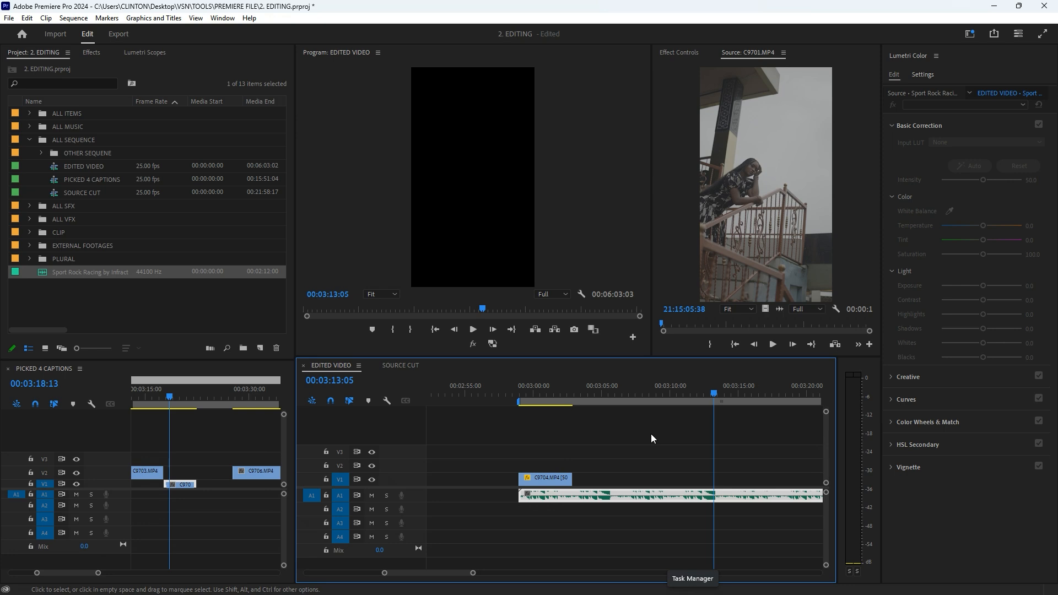
left_click(555, 389)
scroll(558, 457, "up", 4)
key("space")
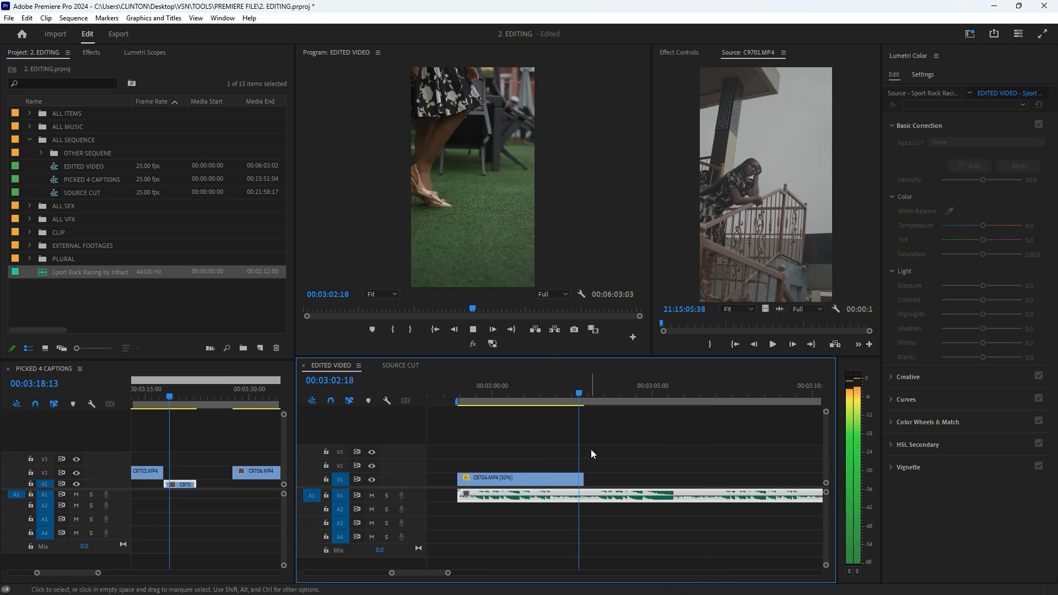
key("space")
Step: Look through the clips under the black gown marker in PICKED 4 CAPTIONS from 00:03:06:09 to 00:03:34:05
scroll(591, 449, "down", 4)
scroll(230, 465, "down", 4)
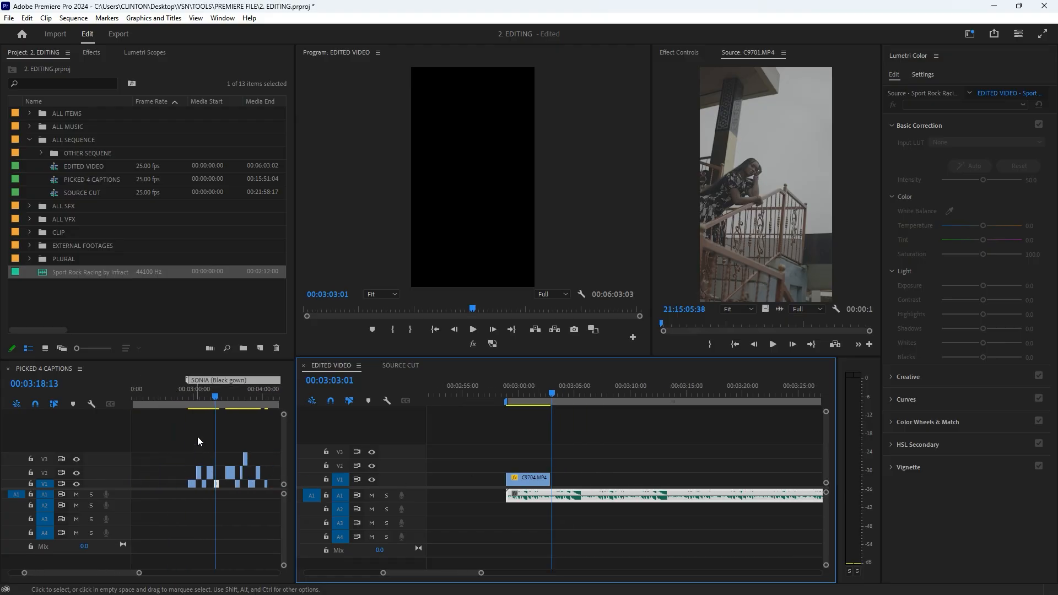
left_click(213, 418)
scroll(213, 416, "up", 1)
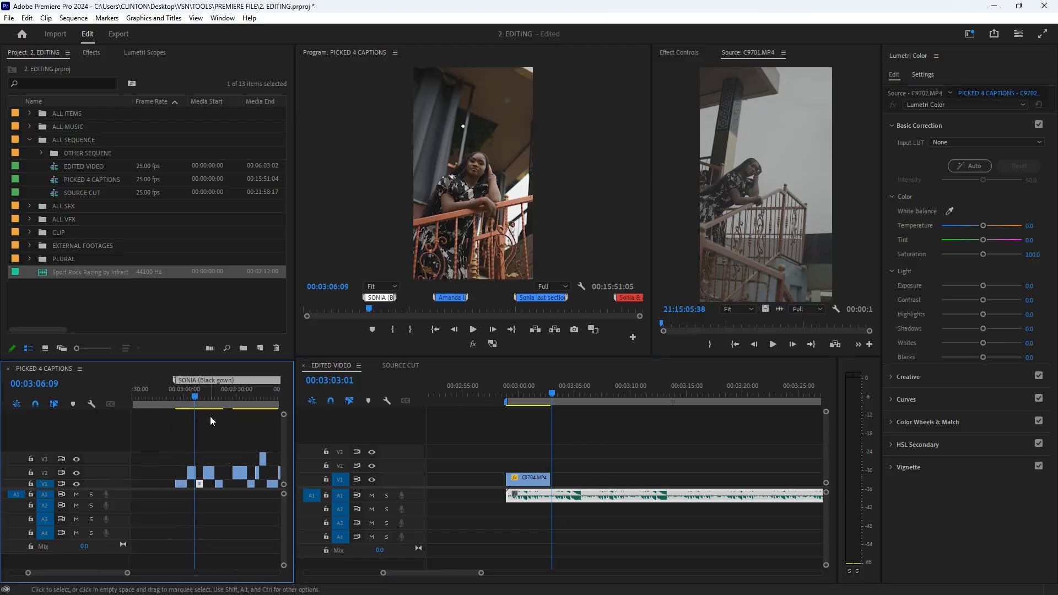
left_click_drag(202, 400, 245, 388)
scroll(233, 401, "up", 2)
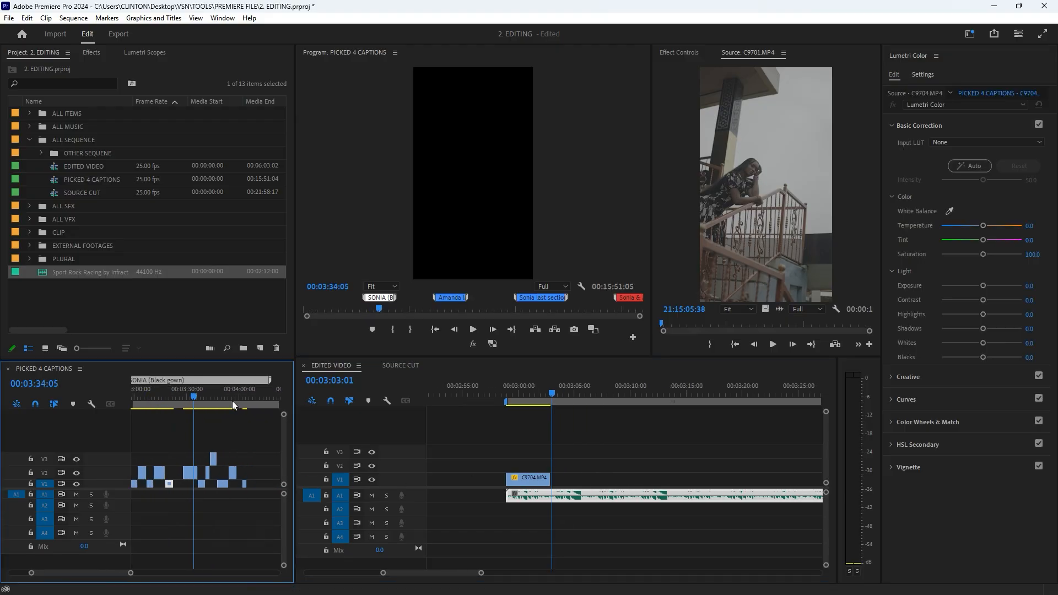
scroll(210, 417, "up", 2)
scroll(220, 408, "down", 2)
Step: Examine the walking shot C9708.MP4 in PICKED 4 CAPTIONS around 00:03:51:06
left_click(190, 400)
left_click_drag(190, 400, 234, 398)
scroll(214, 399, "up", 2)
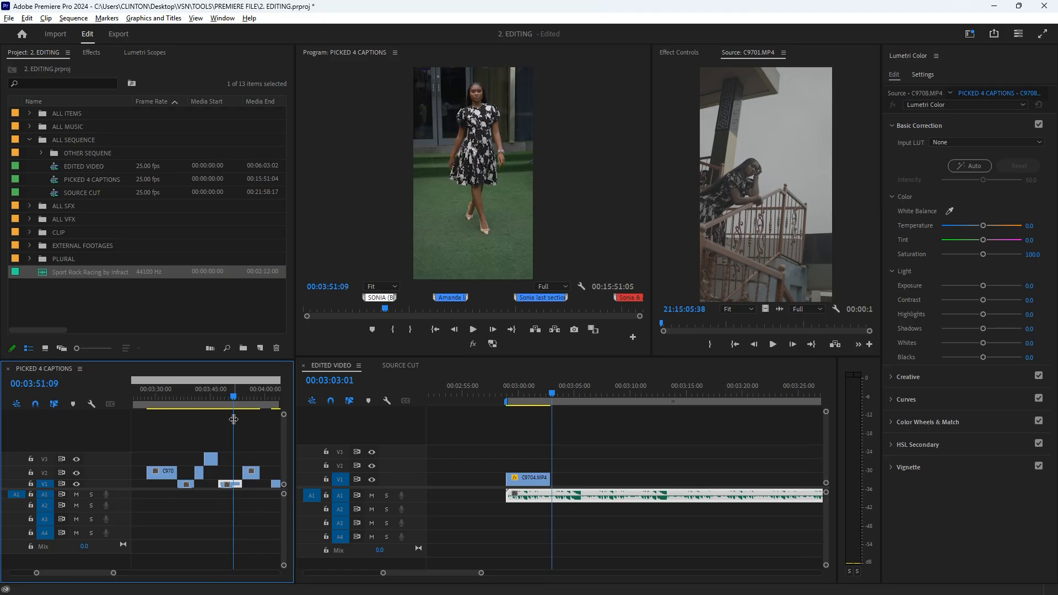
scroll(240, 422, "up", 1)
scroll(244, 427, "down", 1)
left_click_drag(229, 402, 227, 403)
scroll(535, 442, "up", 3)
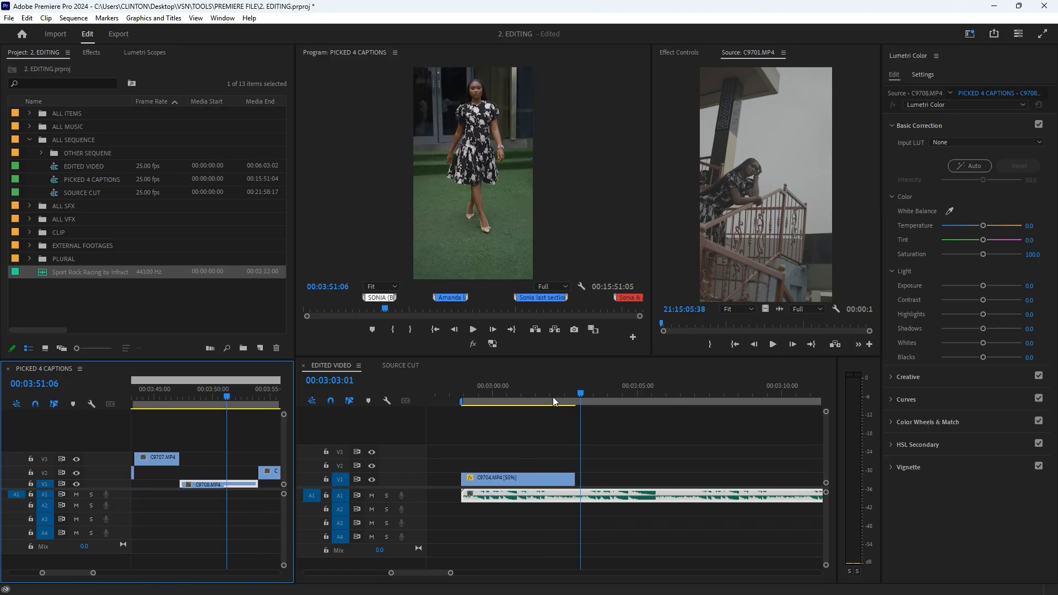
Step: Split C9708.MP4 at 00:03:51:02 in PICKED 4 CAPTIONS, with the EDITED VIDEO playhead near the end of C9704.MP4
left_click_drag(549, 389, 574, 395)
scroll(209, 448, "up", 3)
left_click_drag(234, 405, 232, 408)
scroll(215, 452, "down", 3)
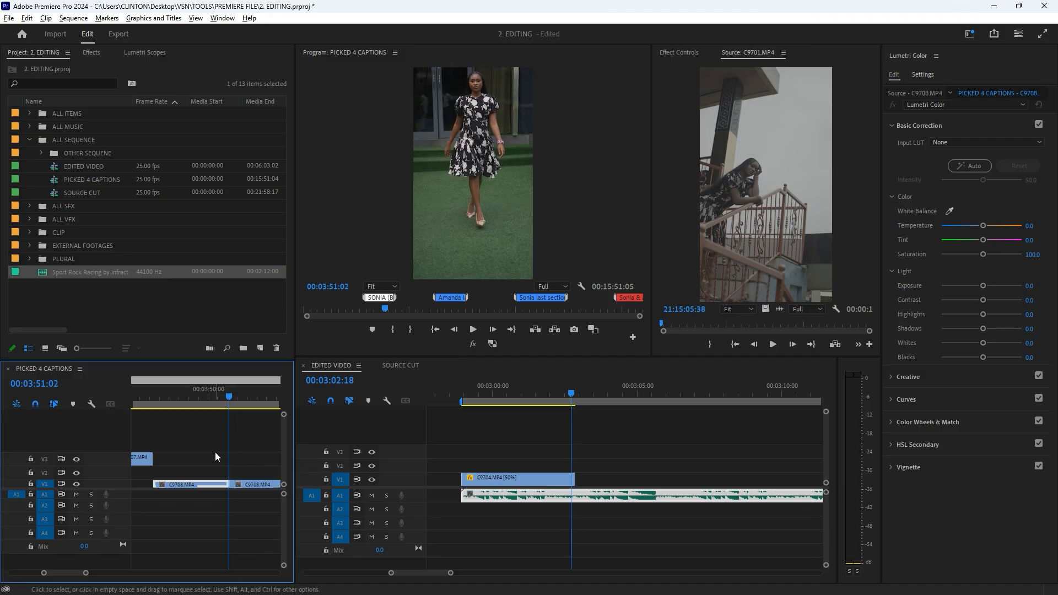
Step: Place the part of C9708.MP4 after the split on V2 of EDITED VIDEO, starting at the end of C9704.MP4
left_click_drag(220, 483, 584, 465)
key("=")
scroll(590, 449, "up", 1)
Step: Try trimming the opening of C9708.MP4 up to 00:03:03:16, play the result, and undo the trim
left_click_drag(548, 389, 567, 399)
scroll(527, 407, "down", 2)
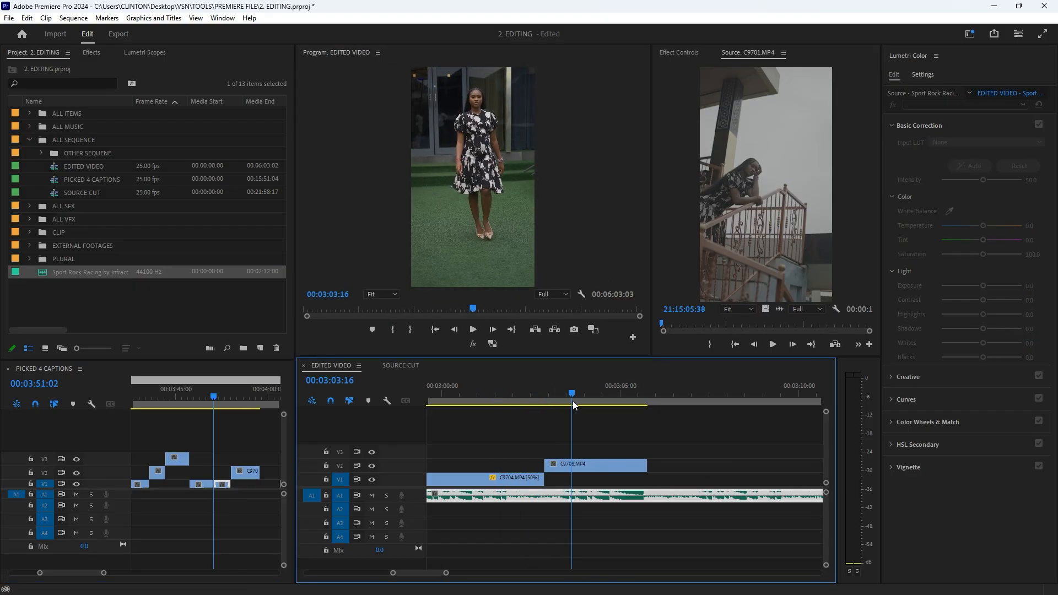
left_click(583, 467)
key("ctrl+z")
left_click_drag(552, 393, 519, 396)
left_click(565, 468)
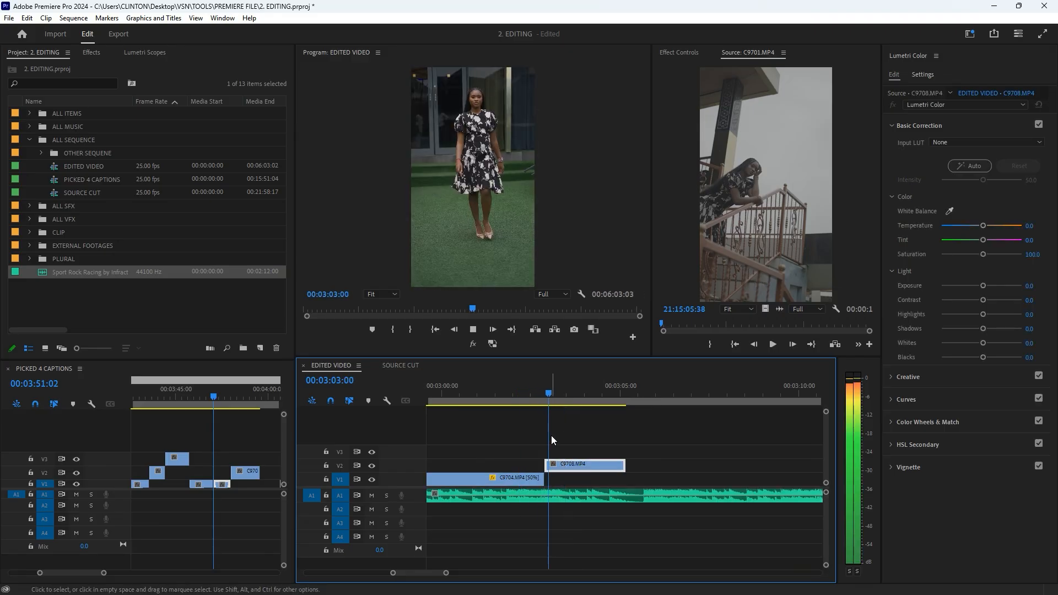
key("space")
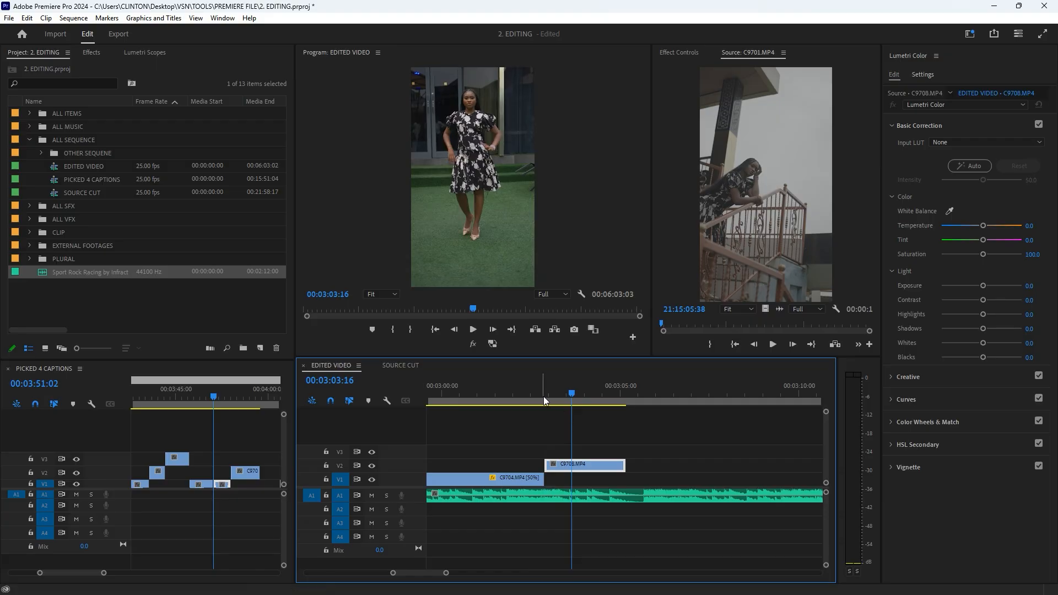
key("Up")
key("minus")
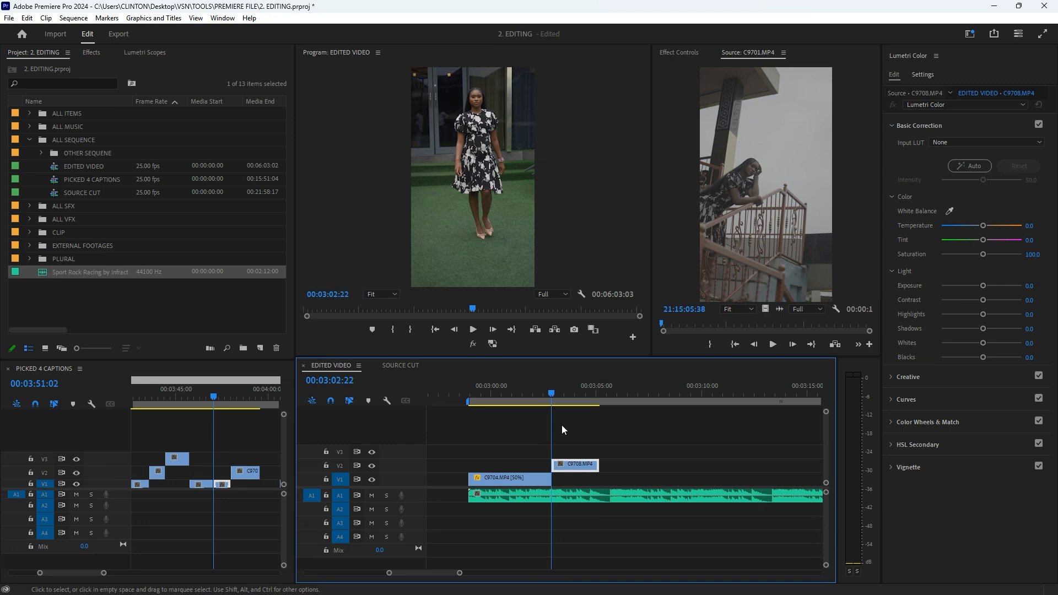
key("ctrl+z")
key("ctrl+z")
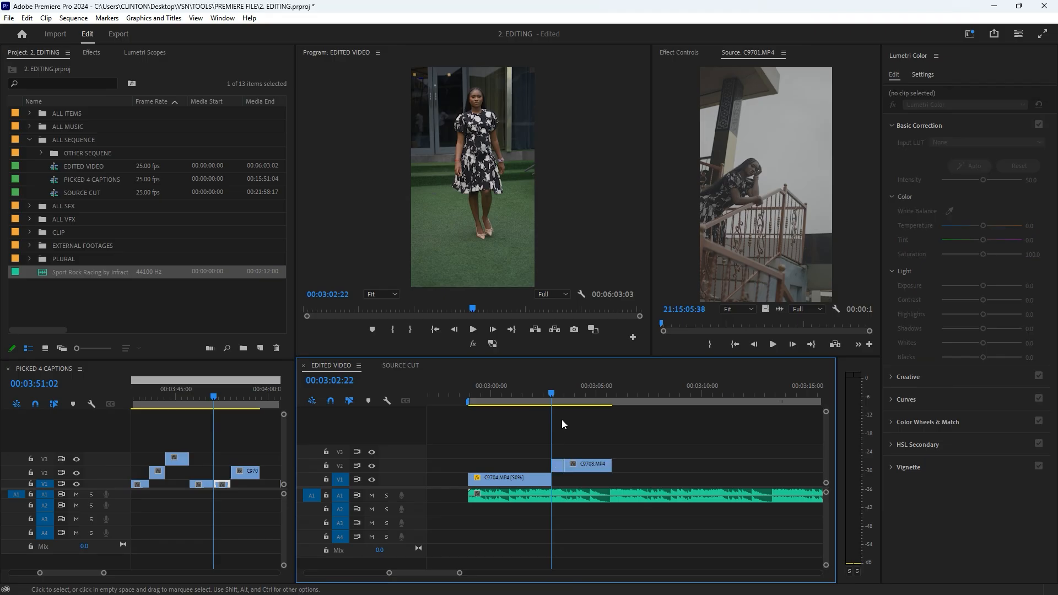
Step: Play the transition from C9704.MP4 to C9708.MP4 and return the playhead to the cut at 00:03:02:22
left_click(552, 393)
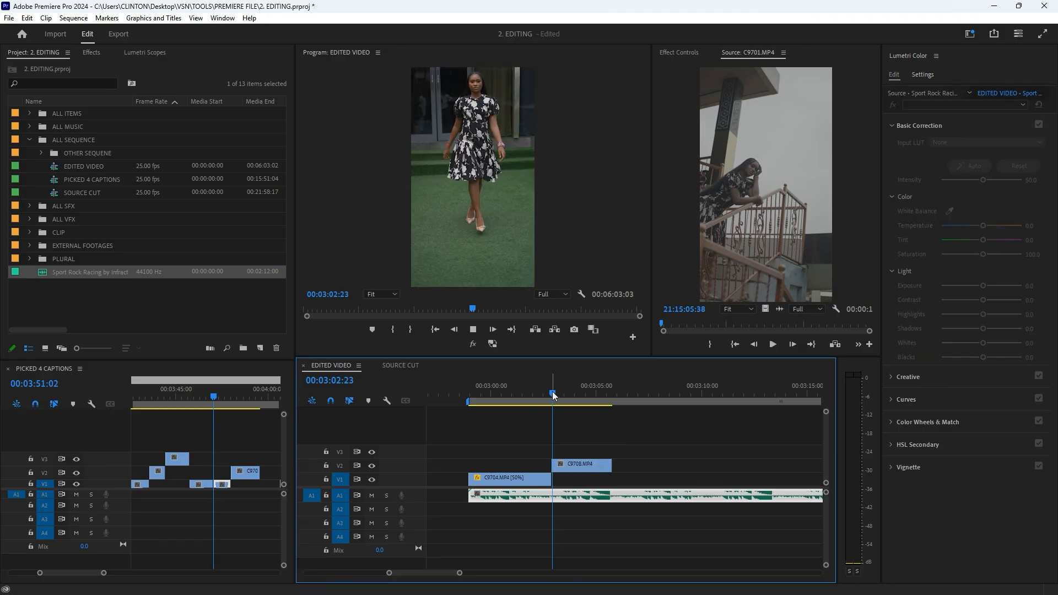
key("space")
key("space")
scroll(571, 435, "up", 2)
left_click(508, 389)
scroll(516, 385, "down", 2)
left_click(523, 388)
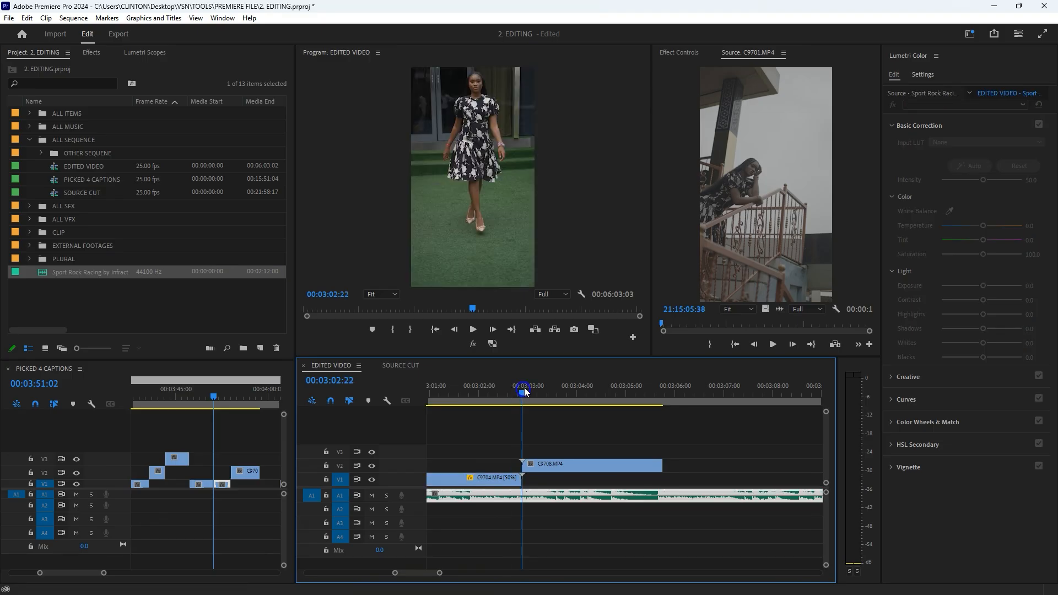
Step: Set the speed of C9708.MP4 on V2 of EDITED VIDEO to 50%
left_click_drag(549, 451, 557, 472)
key("ctrl+r")
type("50")
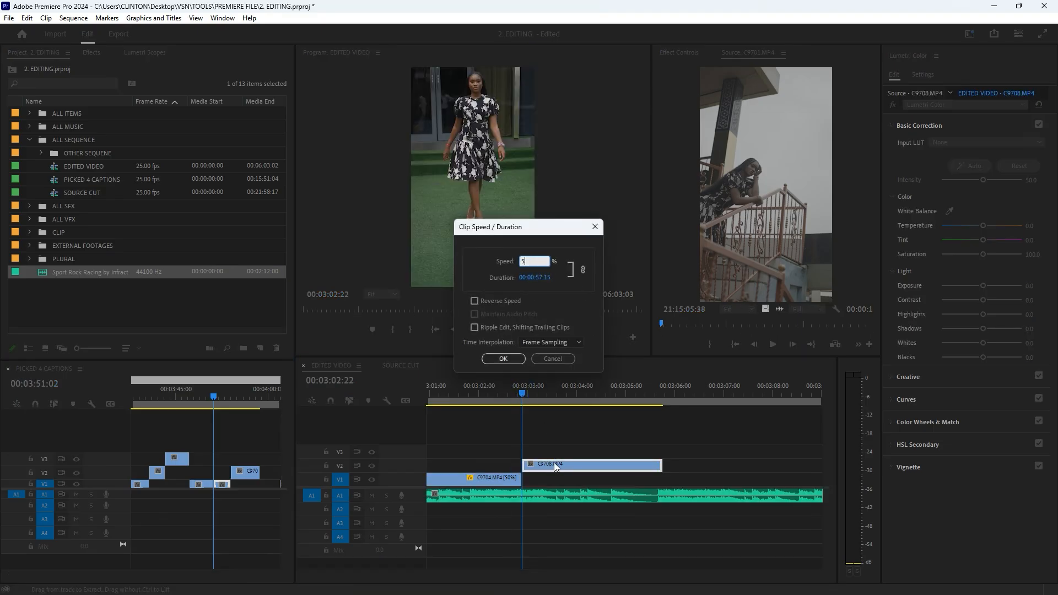
key("Return")
Step: Play the cut into C9708.MP4 and move that clip to V1 starting at 00:03:02:16, overwriting the end of C9704.MP4
left_click(484, 395)
scroll(509, 418, "down", 2)
key("space")
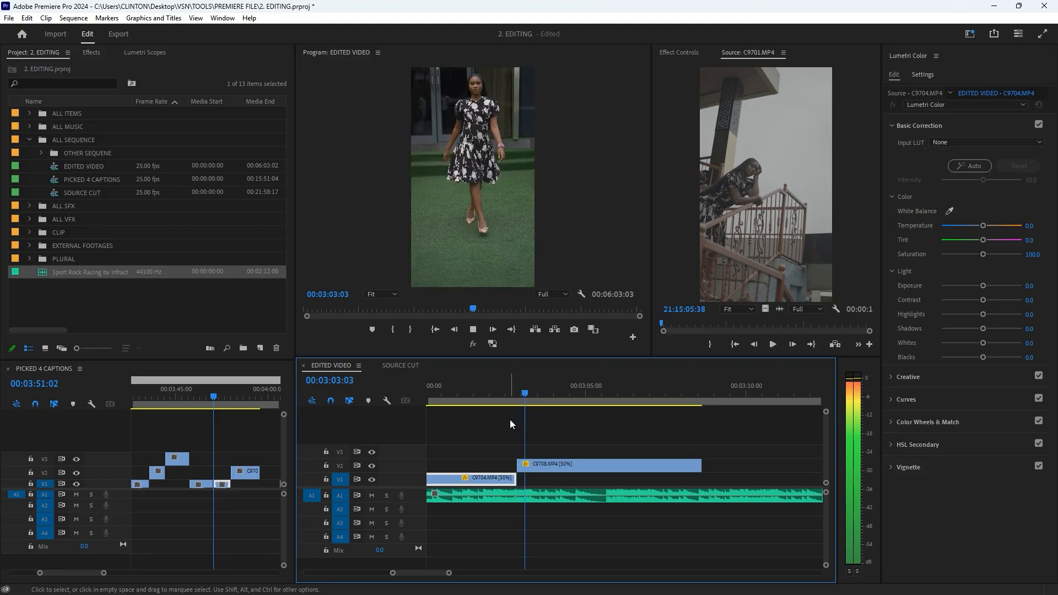
key("space")
left_click(477, 386)
key("space")
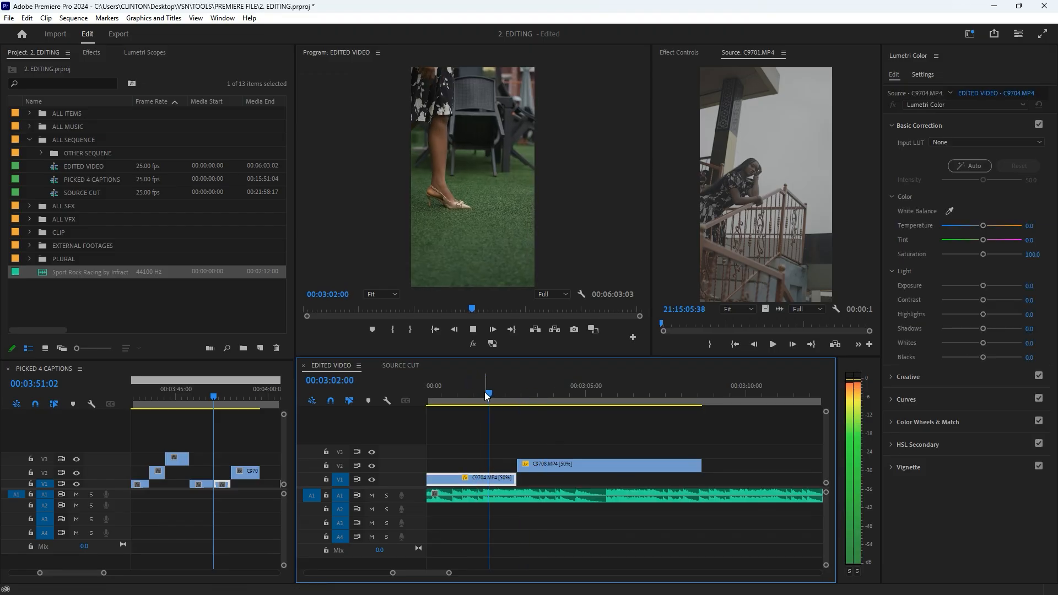
left_click_drag(545, 466, 539, 479)
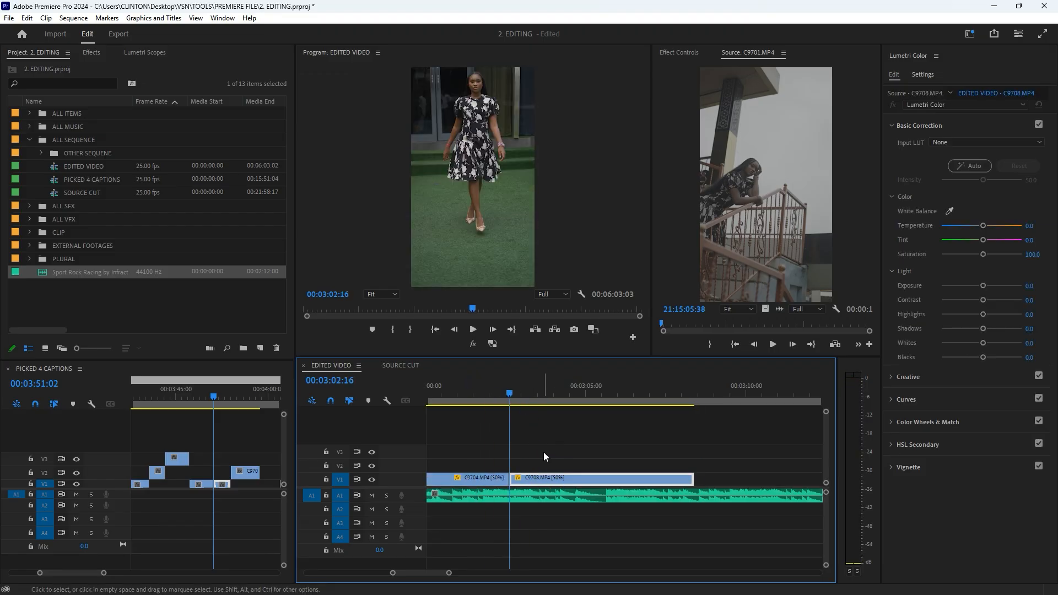
Step: Play from C9704.MP4 into C9708.MP4, split C9708.MP4 at 00:03:04:19, and remove the part after the split
left_click_drag(511, 396, 476, 396)
scroll(548, 419, "down", 2)
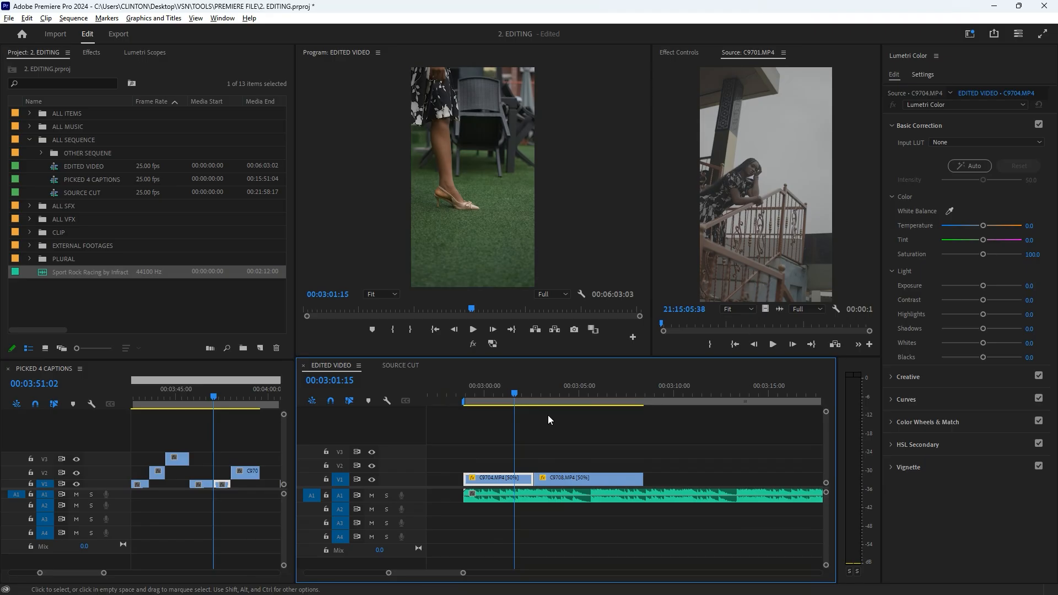
scroll(544, 448, "down", 2)
key("space")
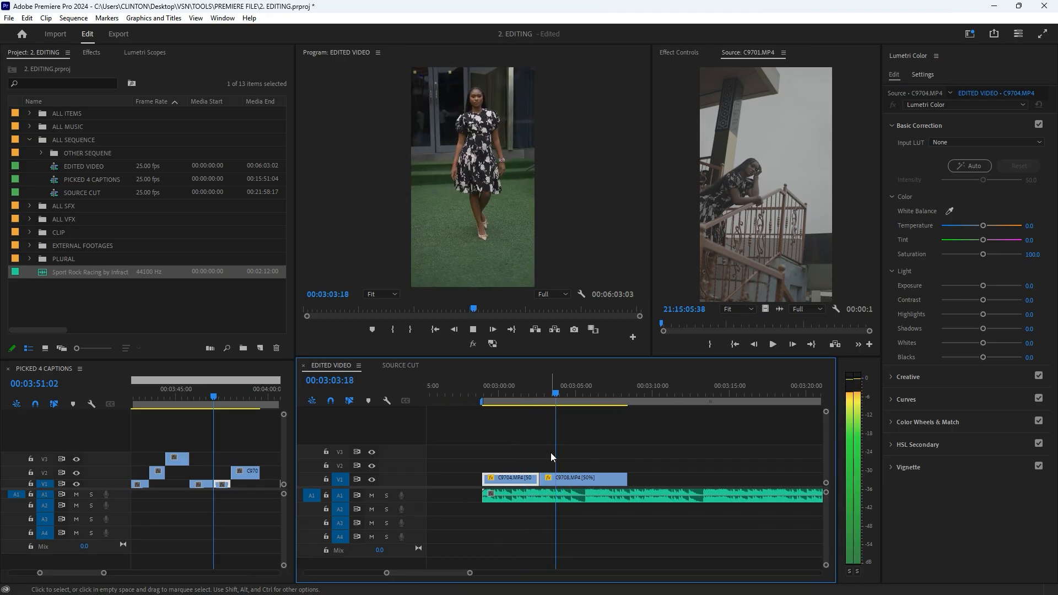
key("space")
scroll(575, 479, "up", 2)
left_click(569, 478)
scroll(569, 478, "up", 1)
left_click_drag(561, 395, 574, 398)
key("ctrl+k")
left_click(602, 475)
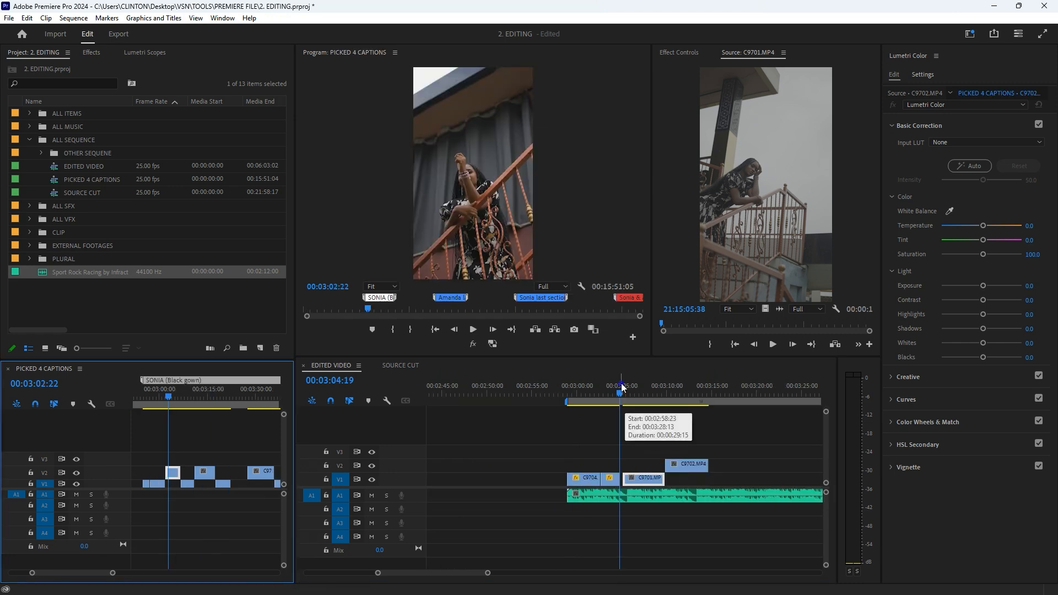
Step: Place C9702.MP4 on V2 directly at the end of C9708.MP4, starting at 00:03:04:19, in place of the other added clip
left_click(622, 387)
key("space")
left_click_drag(630, 387, 665, 394)
left_click_drag(665, 481, 637, 467)
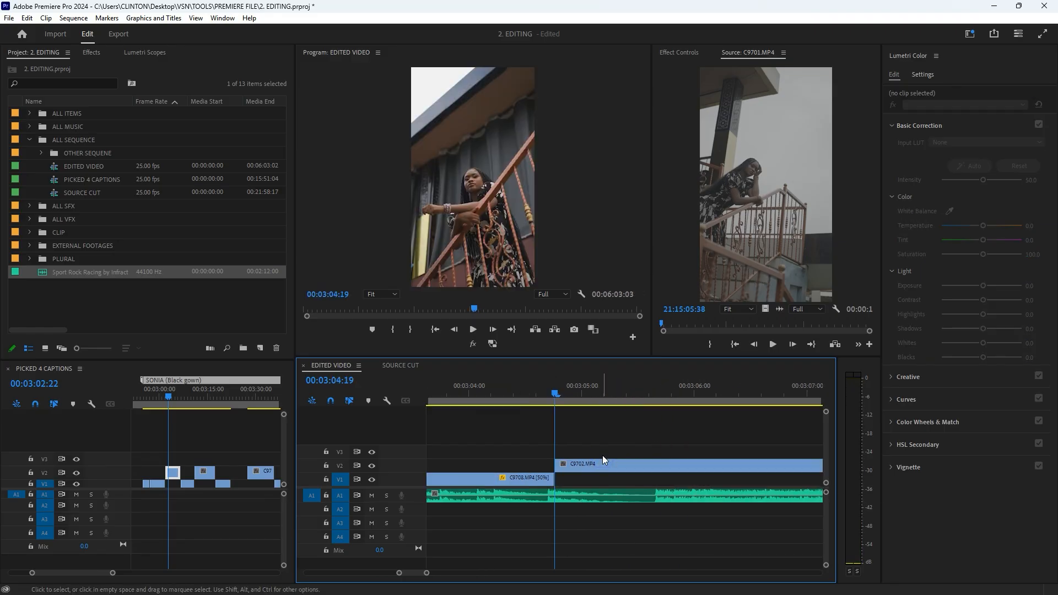
Step: Set the speed of C9702.MP4 on V2 to 50%
left_click(604, 457)
key("ctrl+r")
type("50")
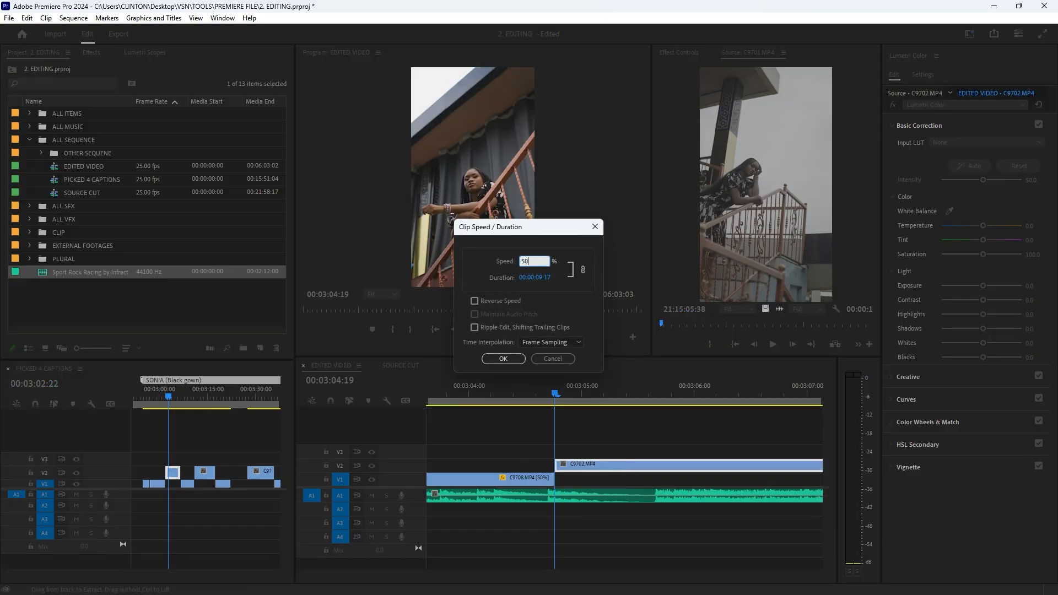
key("Return")
Step: Split C9702.MP4 at 00:03:05:16 and enlarge the V2 track height to show clip thumbnails
left_click(656, 398)
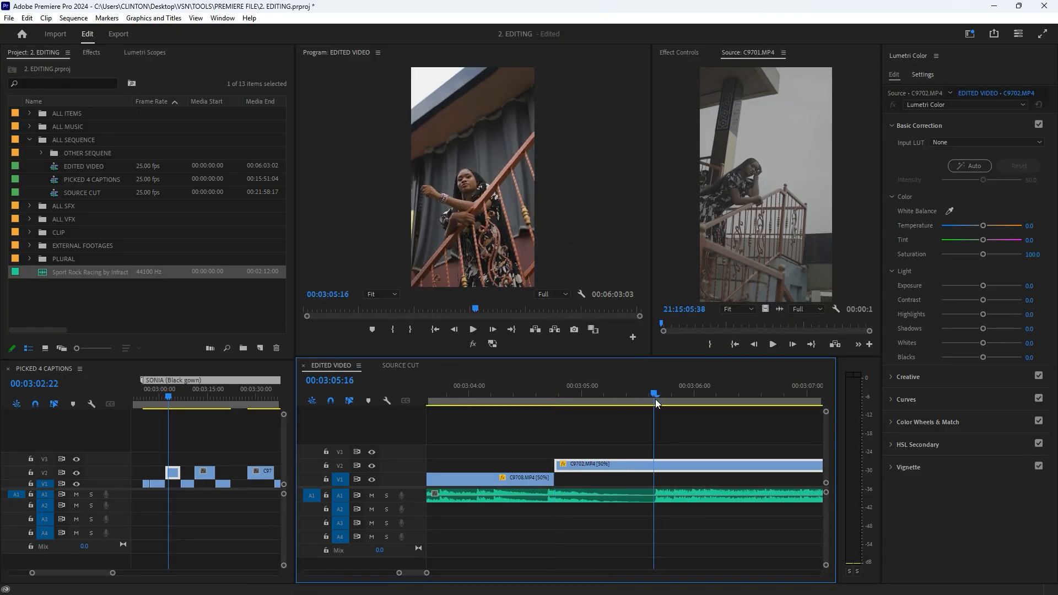
key("ctrl+k")
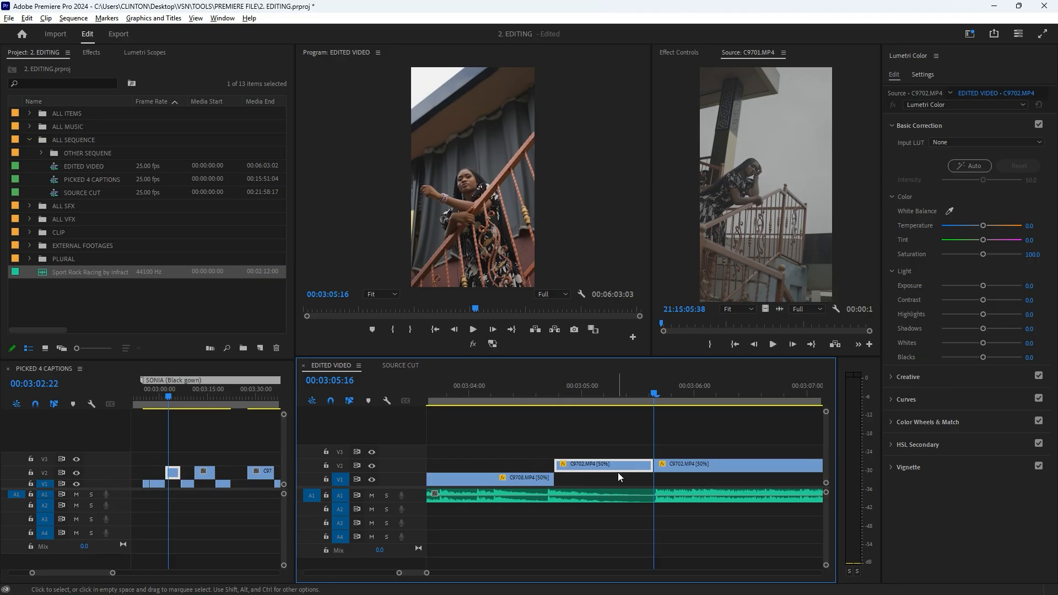
scroll(629, 466, "down", 5)
scroll(626, 447, "up", 3)
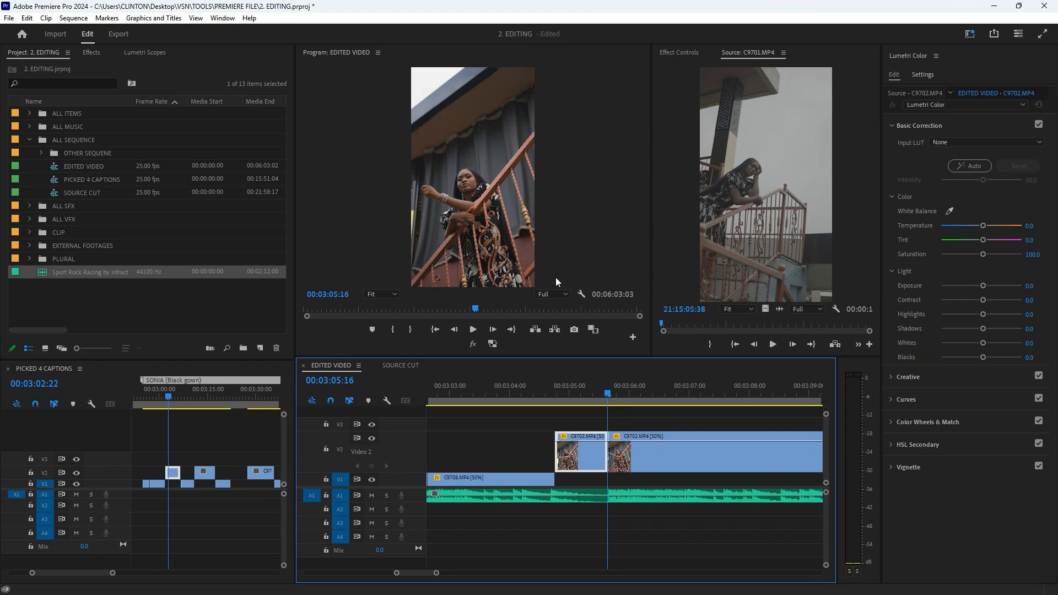
Step: Try the second part of C9702.MP4 at 80% speed and play it from the end of C9708.MP4
left_click(681, 462)
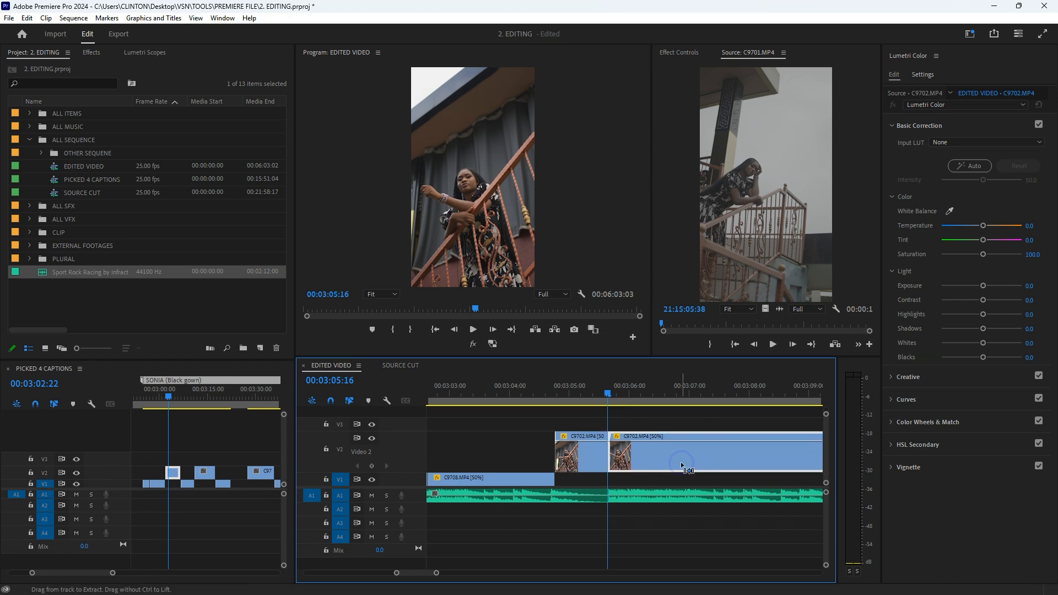
key("ctrl+r")
type("80")
key("Return")
left_click(534, 393)
key("space")
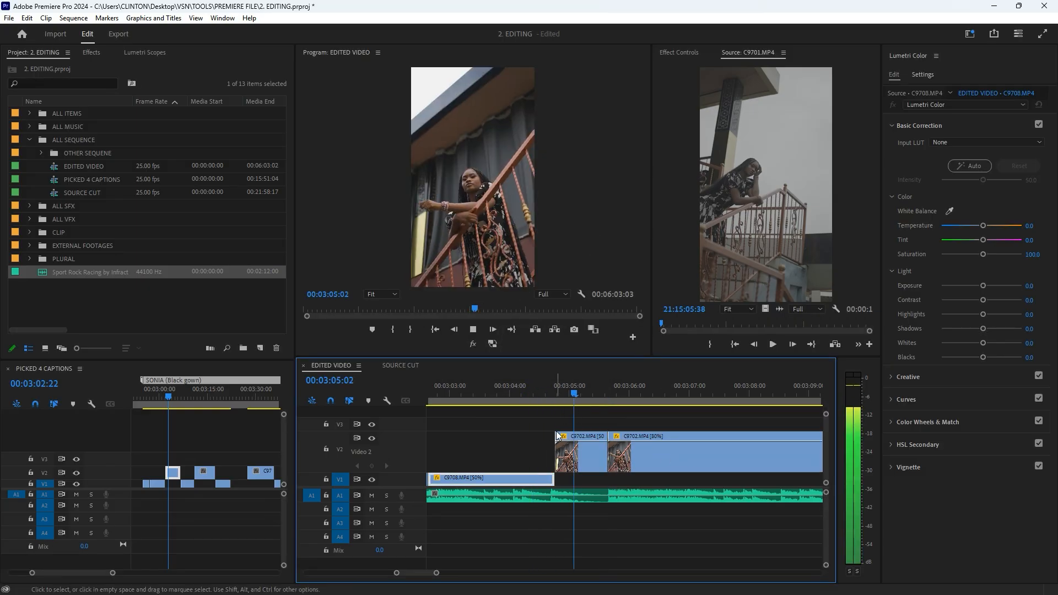
key("space")
Step: Set the speed of the second part of C9702.MP4 to 100% and play both parts, stopping at 00:03:06:19
left_click(638, 459)
key("ctrl+r")
type("100")
key("Return")
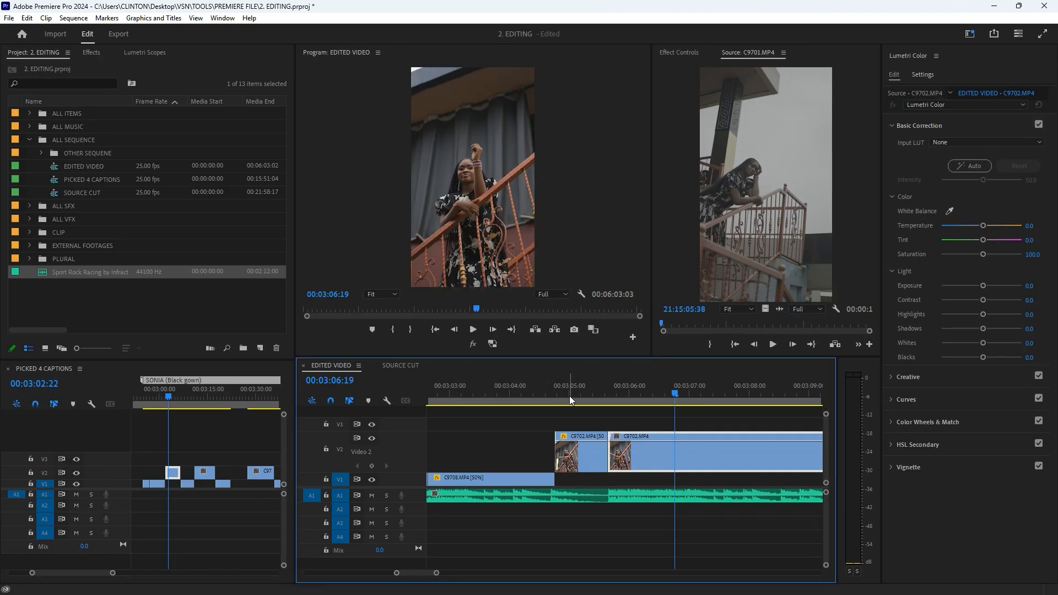
left_click(557, 390)
key("space")
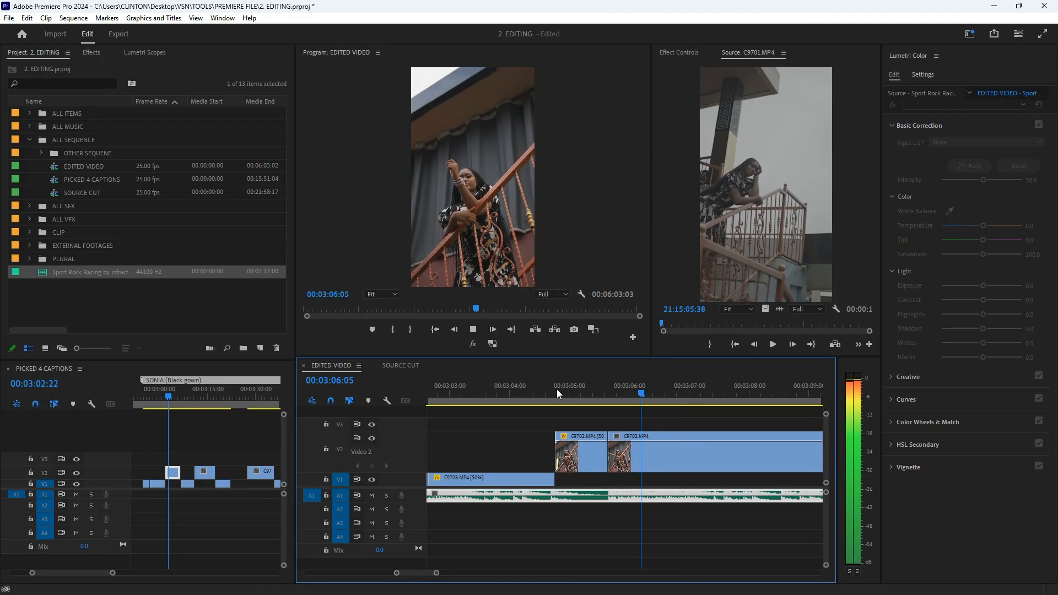
key("space")
Step: Split the second part of C9702.MP4 at 00:03:06:19, delete the remainder, and play the end of the trimmed clip
key("ctrl+k")
left_click(626, 466)
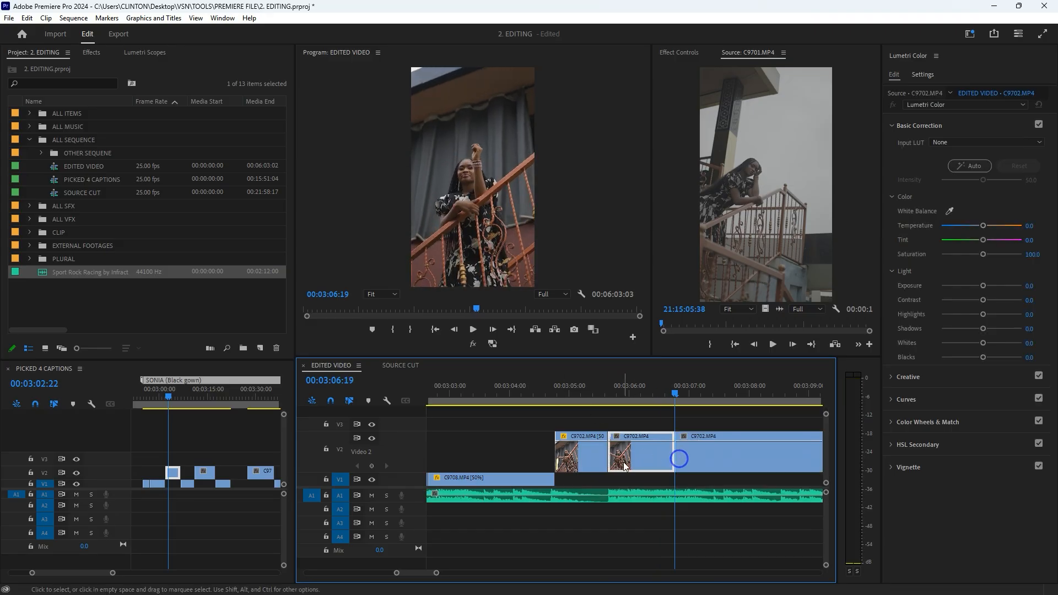
key("minus")
left_click_drag(618, 390, 693, 379)
key("Delete")
scroll(610, 395, "up", 1)
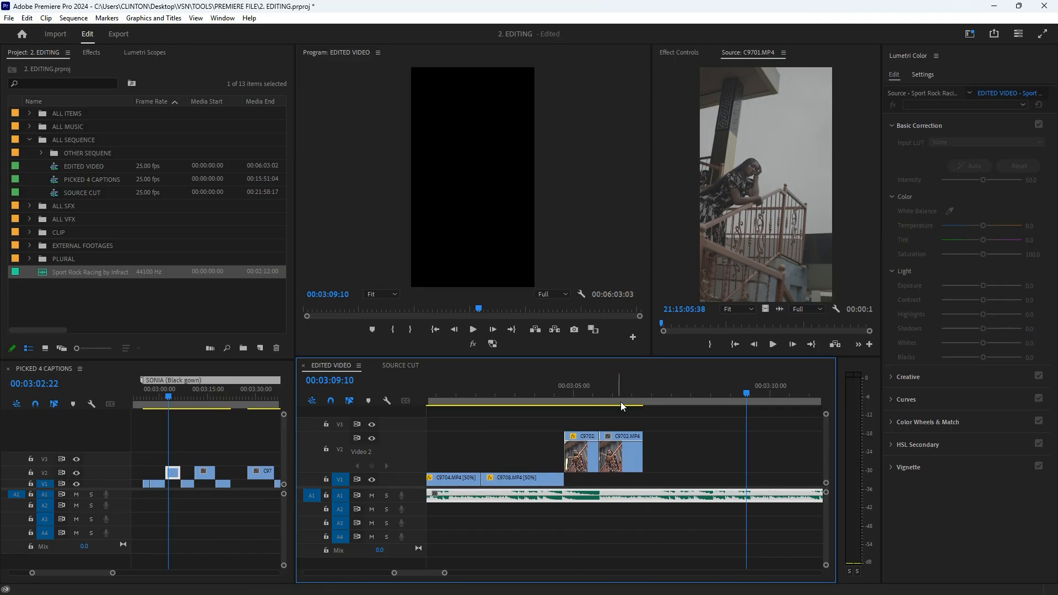
left_click(618, 389)
key("space")
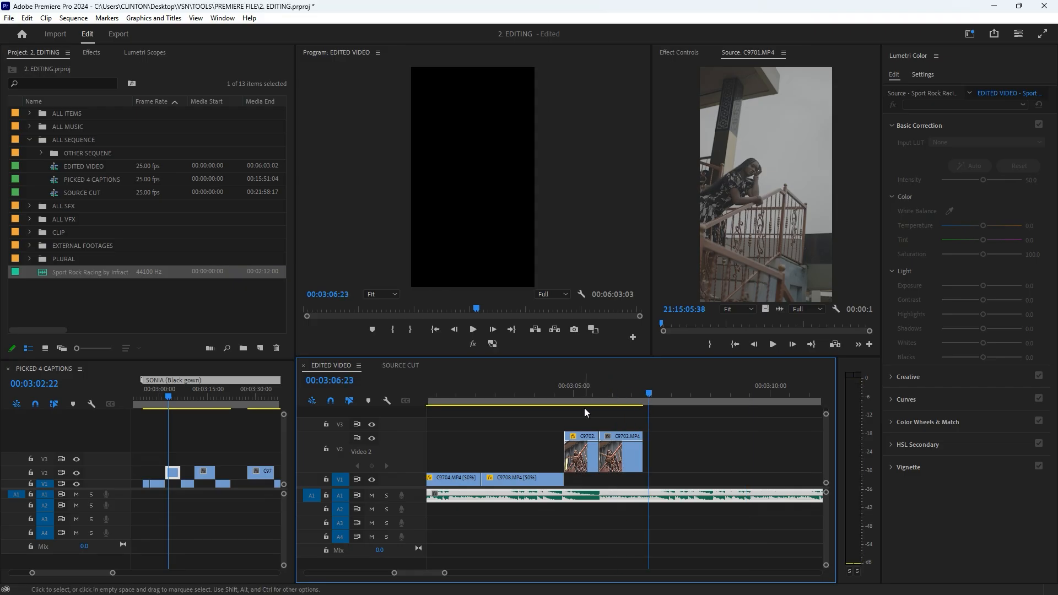
Step: Find the C9709.MP4 walking shot in PICKED 4 CAPTIONS and copy it into EDITED VIDEO on V1, directly after the last C9702.MP4 clip
left_click(182, 402)
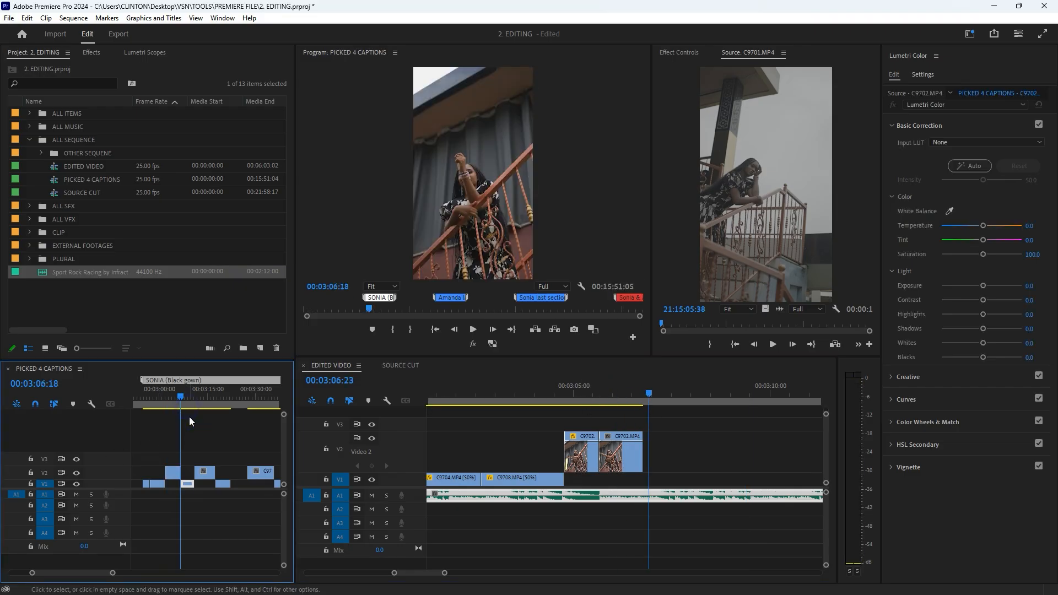
scroll(186, 405, "down", 2)
left_click_drag(187, 398, 233, 429)
key("backslash")
scroll(605, 474, "down", 4)
scroll(163, 446, "up", 5)
left_click(188, 399)
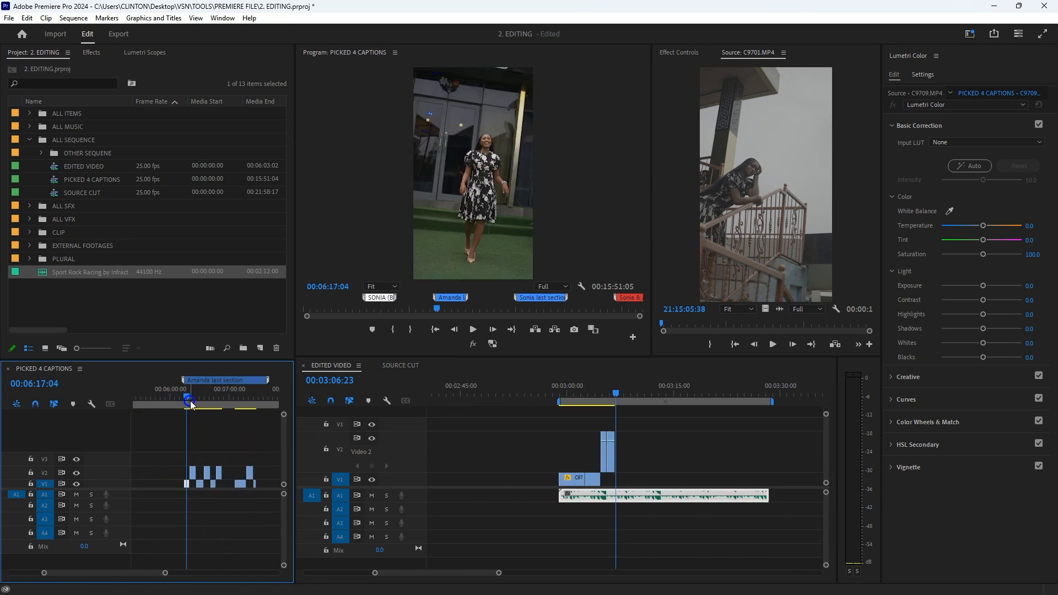
scroll(180, 416, "up", 2)
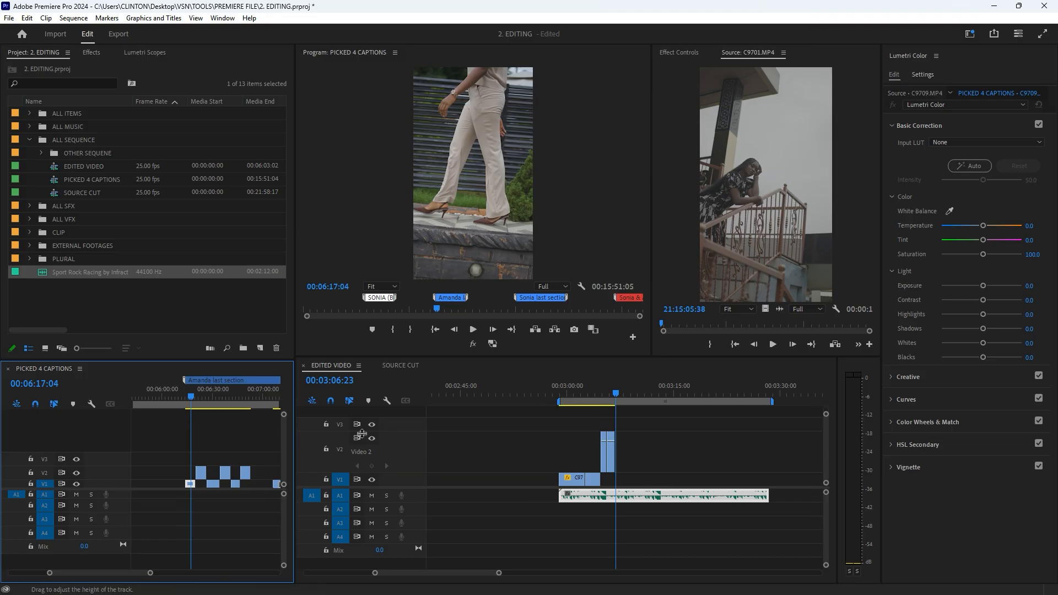
scroll(703, 424, "up", 3)
scroll(184, 445, "up", 3)
left_click(187, 399)
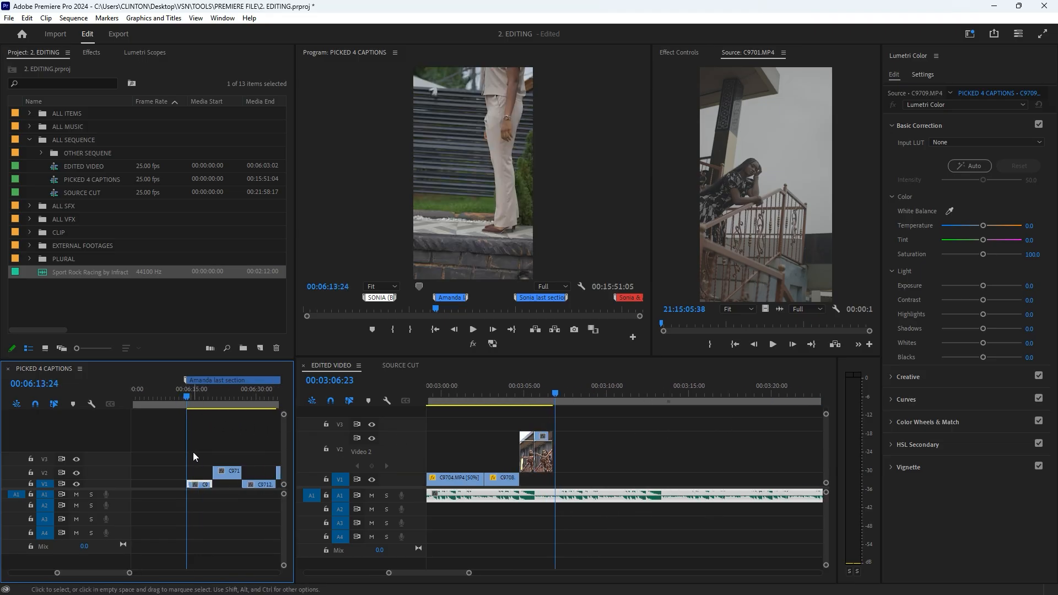
left_click_drag(198, 484, 512, 486)
Step: Trim the start of C9709.MP4 to the walking frame at about 00:03:07:04 and close the gap before it
left_click(445, 391)
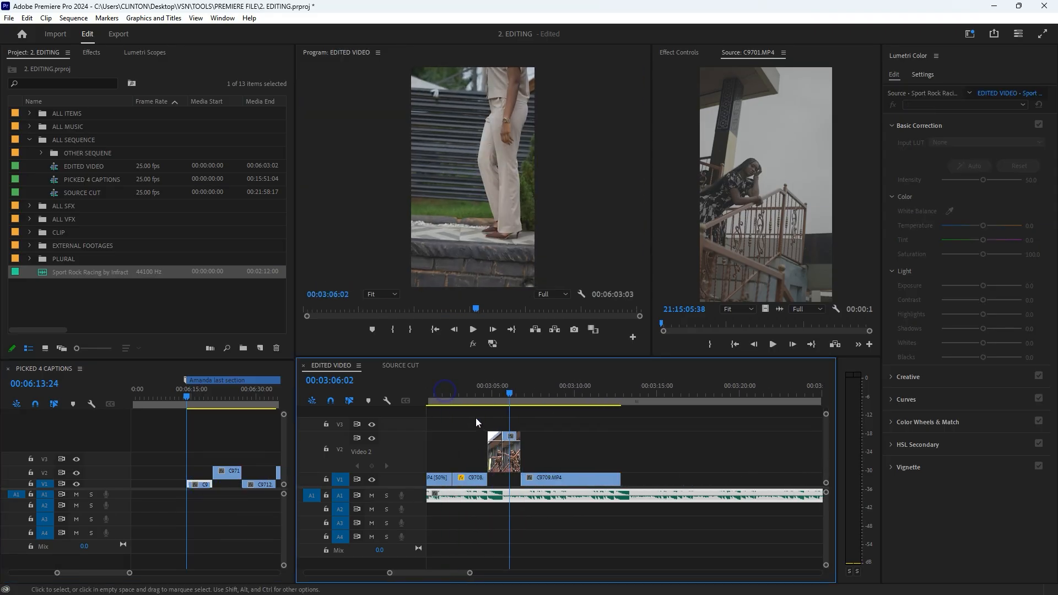
key("space")
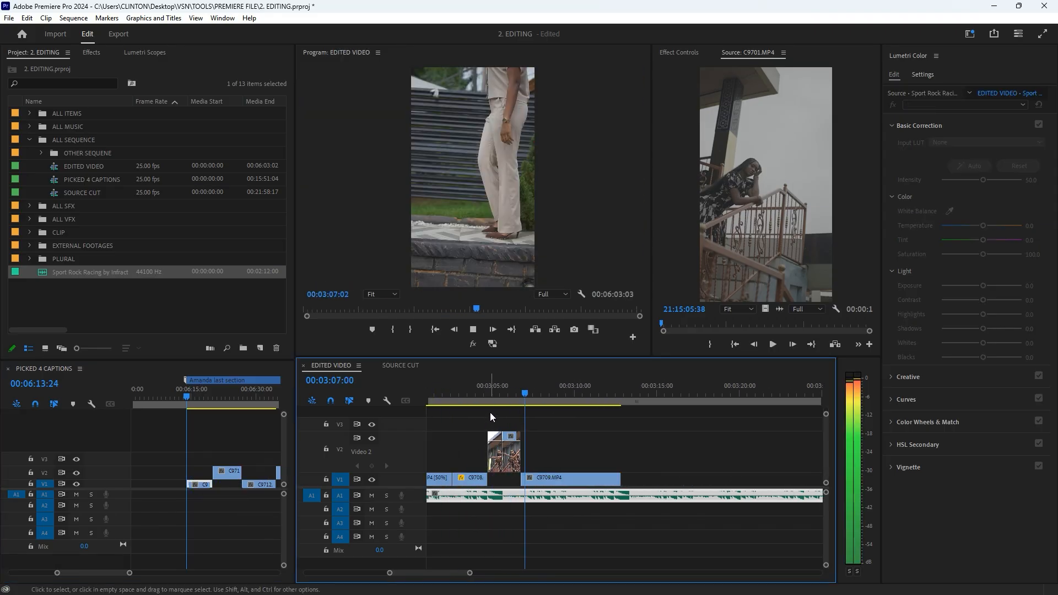
key("space")
scroll(528, 431, "up", 3)
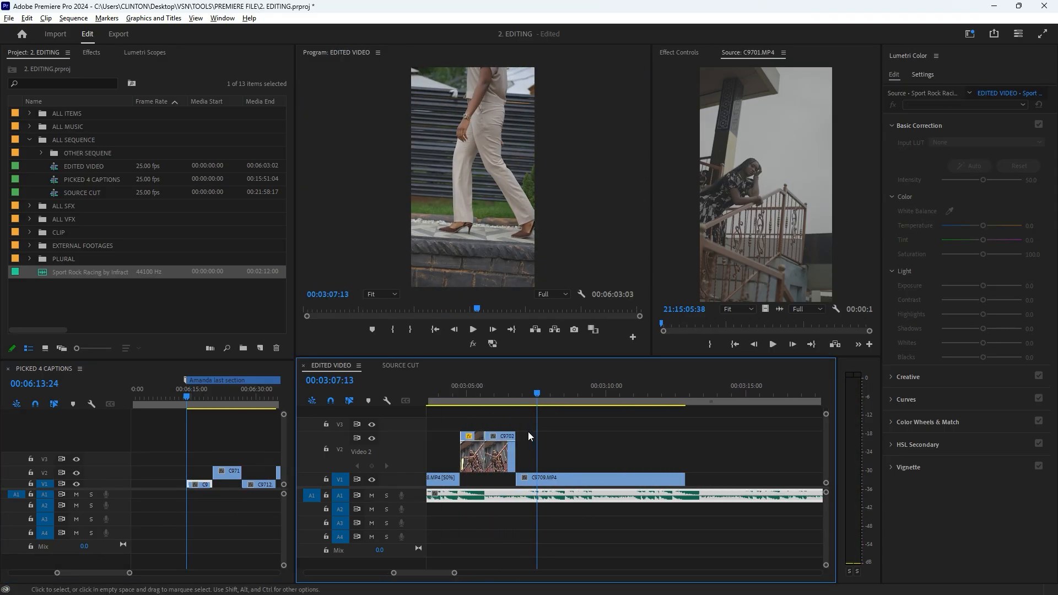
left_click(529, 392)
left_click_drag(530, 393, 527, 394)
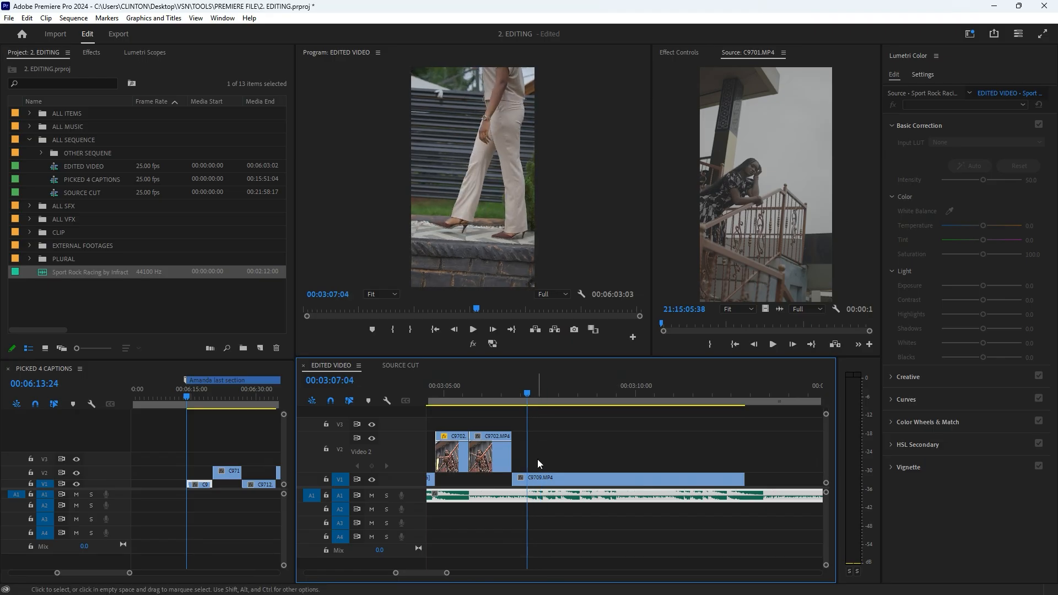
left_click(533, 481)
key("q")
left_click_drag(551, 479, 536, 479)
Step: Move the trimmed C9709.MP4 clip up to V2, against the end of the last C9702.MP4 clip, and play the cut
left_click(487, 384)
key("space")
key("space")
left_click_drag(522, 481, 521, 451)
key("=")
key("space")
key("space")
left_click_drag(518, 391, 521, 392)
left_click_drag(536, 438, 536, 468)
left_click(487, 387)
key("space")
left_click(490, 391)
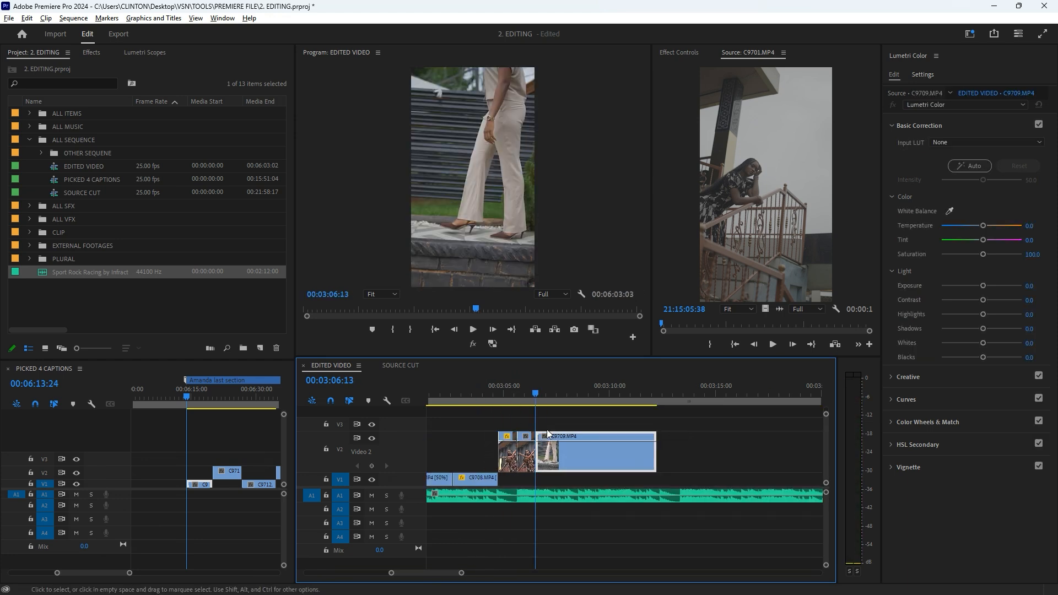
Step: Set the speed of the C9709.MP4 clip in EDITED VIDEO to 80%
scroll(543, 438, "down", 3)
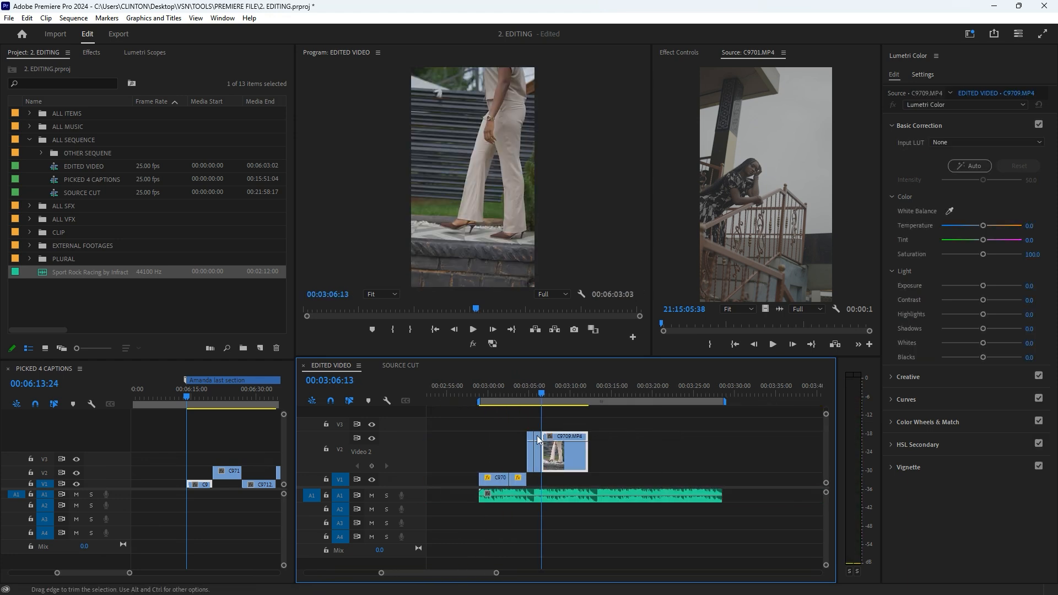
scroll(539, 437, "up", 3)
scroll(539, 437, "up", 1)
key("ctrl+r")
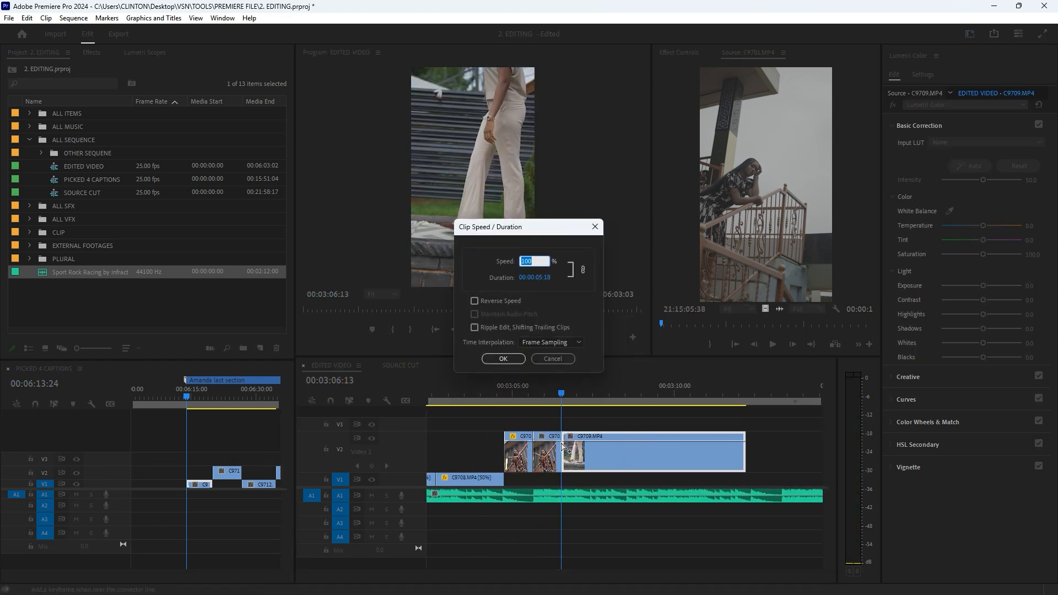
type("80")
key("Return")
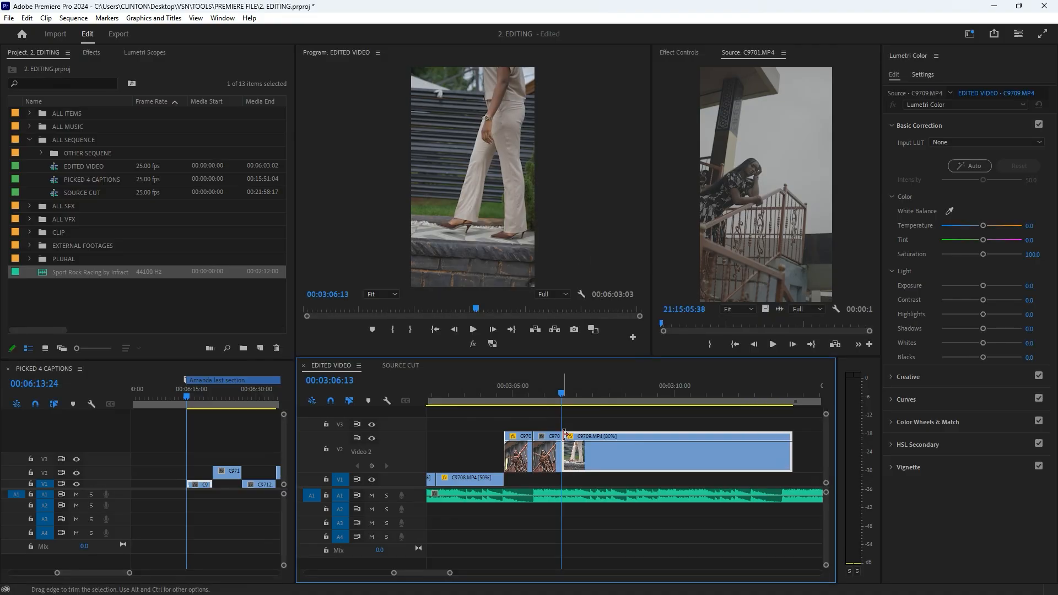
Step: Play back the slowed C9709.MP4 clip from its start to judge its pace against the music
key("space")
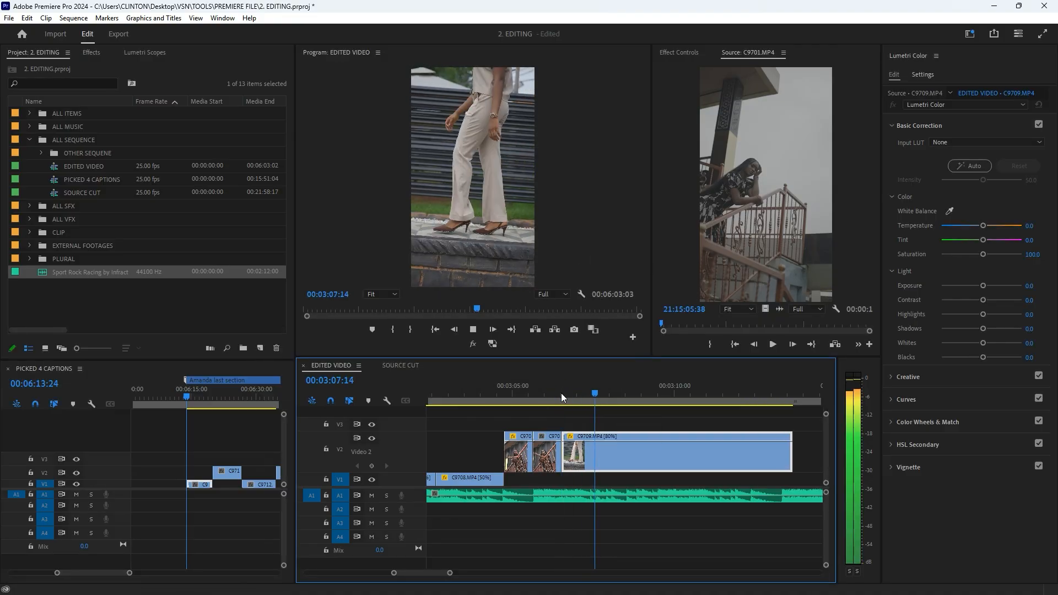
key("space")
scroll(571, 429, "up", 3)
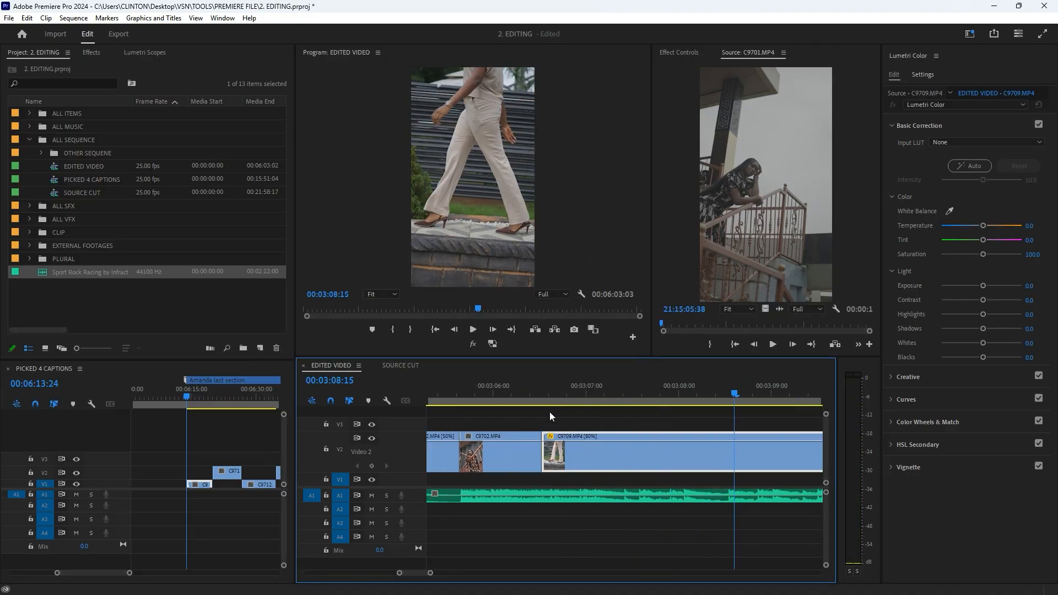
mouse_move(551, 462)
left_mouse_down()
mouse_move(551, 449)
mouse_move(576, 465)
mouse_move(554, 462)
left_mouse_up()
left_click(541, 399)
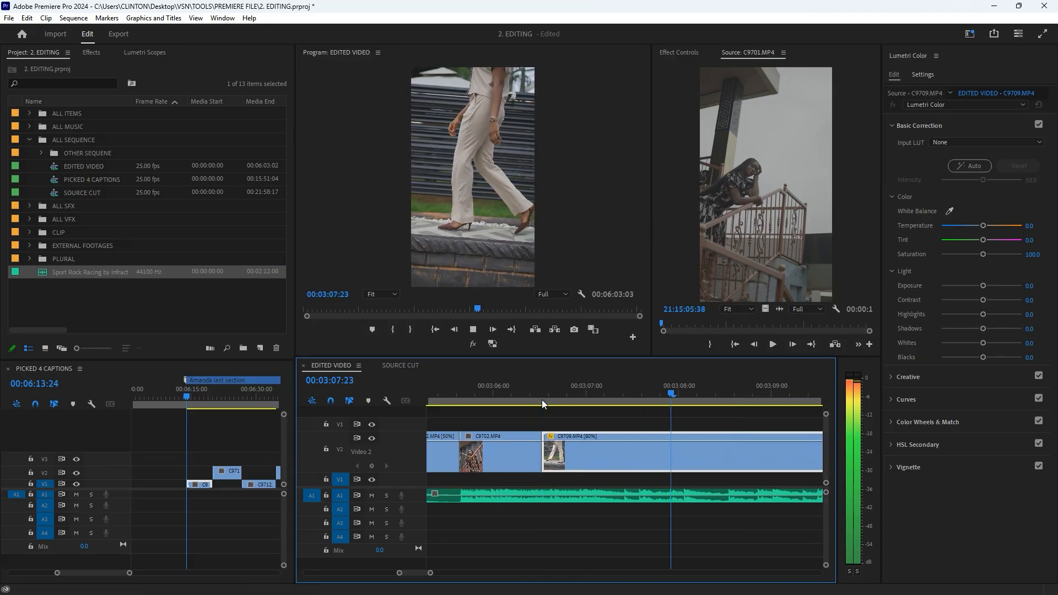
key("space")
scroll(594, 406, "down", 3)
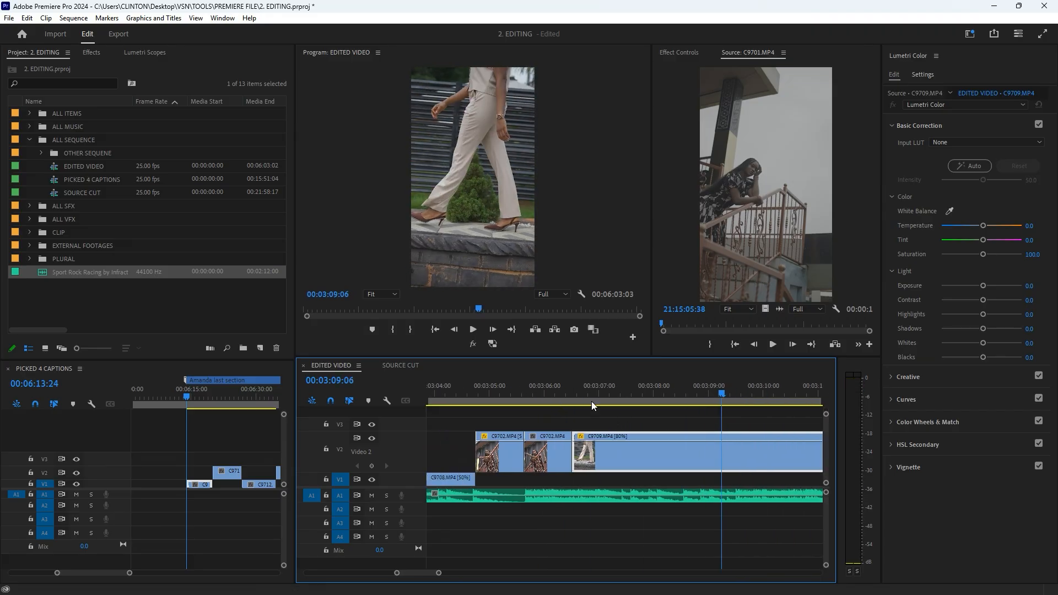
Step: Cut the C9709.MP4 clip at 00:03:07:17 and delete the part after the cut
left_click(614, 386)
left_click_drag(614, 386, 634, 398)
key("ctrl+k")
left_click(667, 455)
scroll(669, 454, "down", 3)
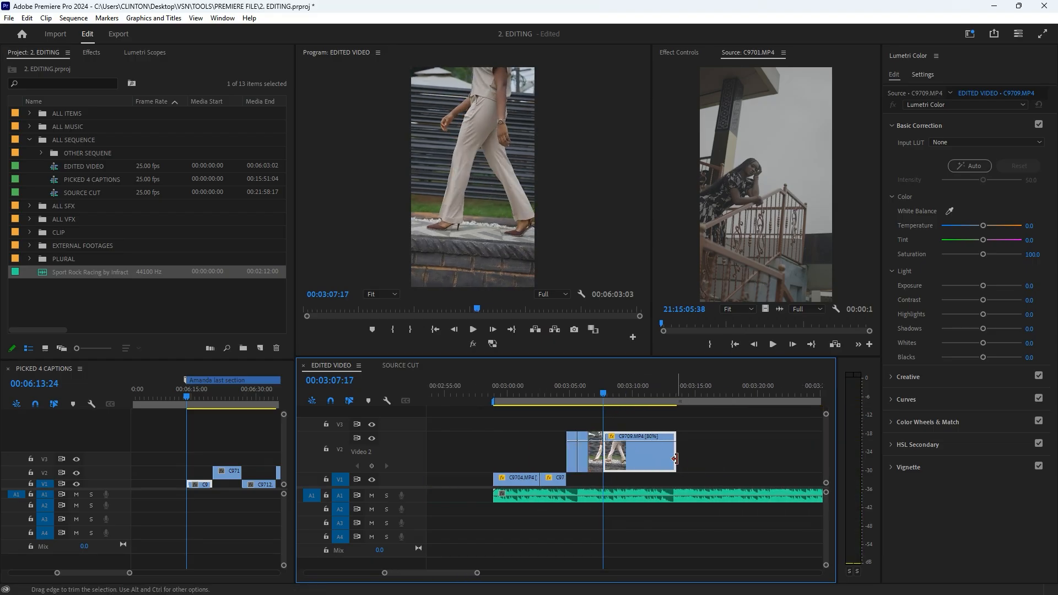
key("Delete")
Step: Review the shortened C9709.MP4 clip by playing it against the music from 00:03:06:13
scroll(632, 449, "up", 3)
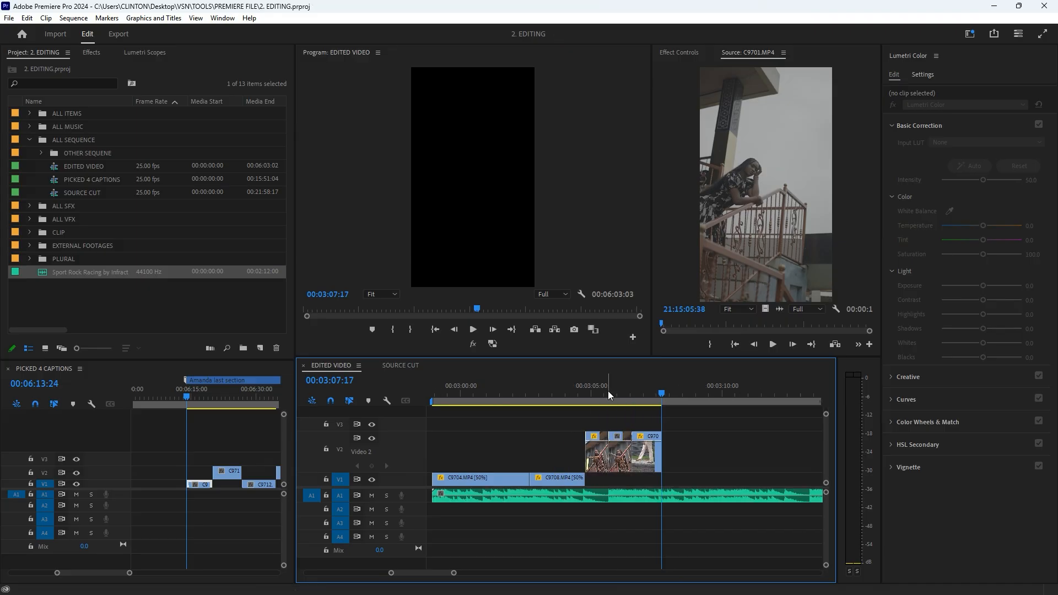
scroll(614, 402, "down", 3)
left_click(632, 394)
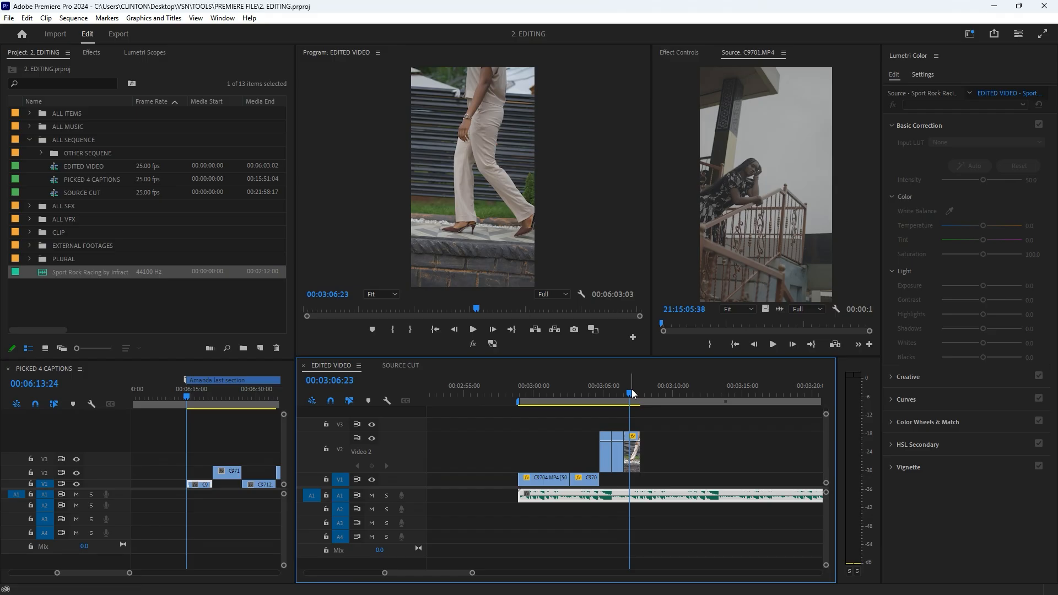
scroll(612, 444, "down", 2)
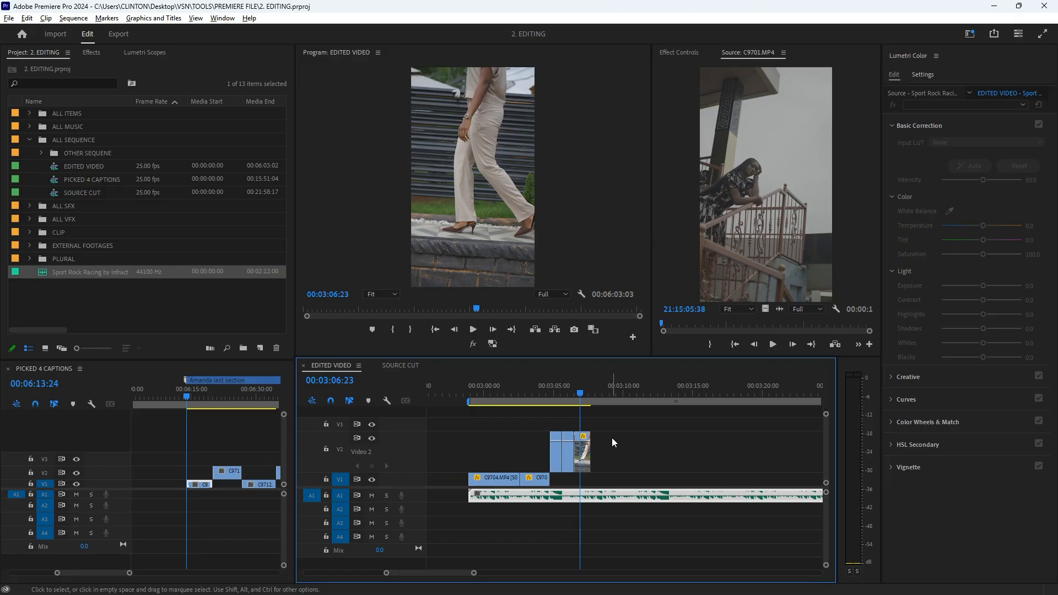
scroll(601, 444, "up", 3)
scroll(593, 441, "up", 1)
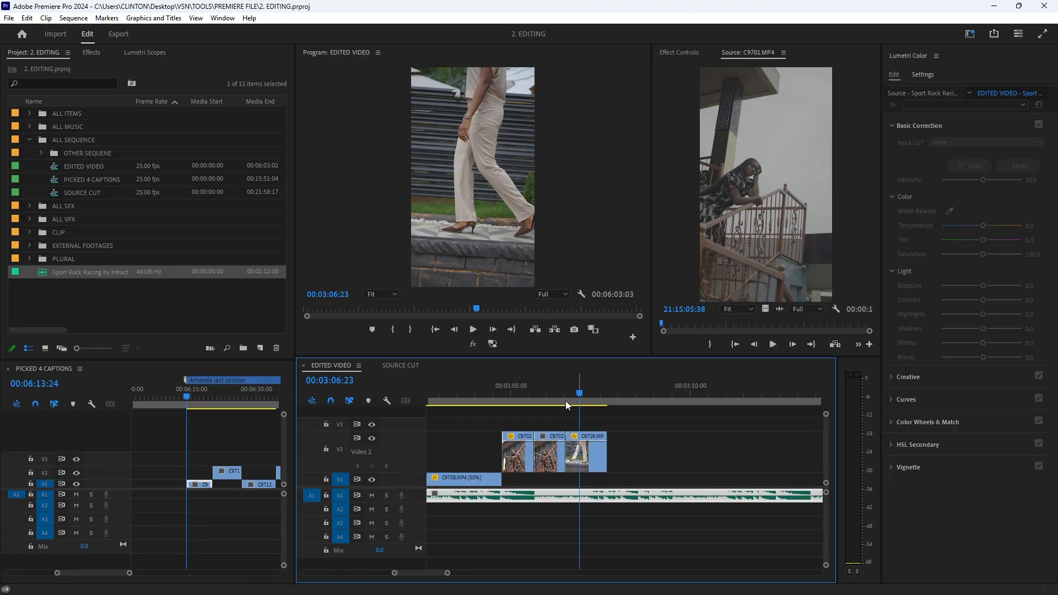
left_click(563, 387)
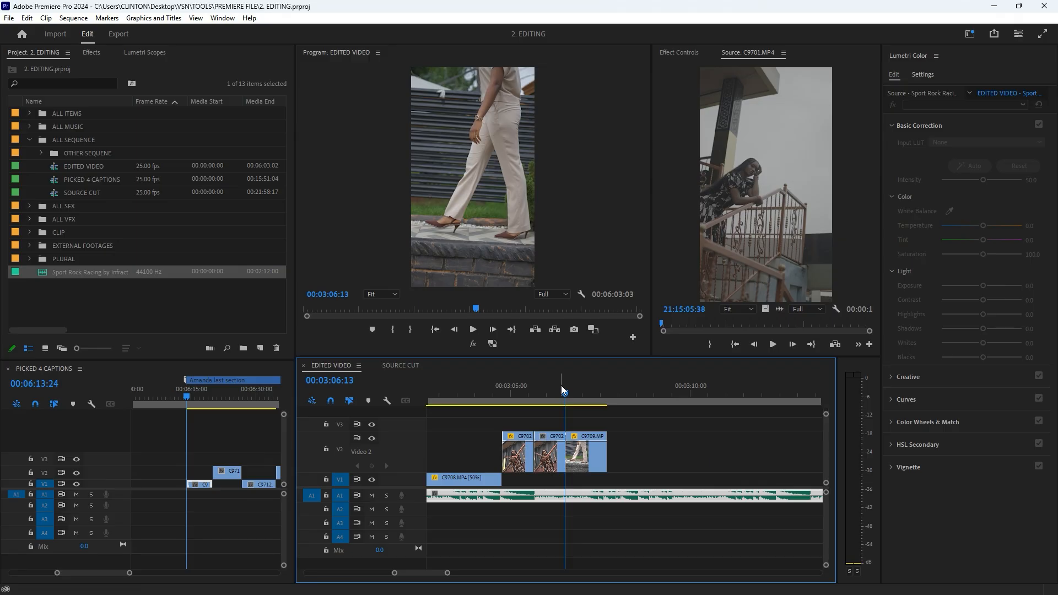
scroll(568, 392, "down", 3)
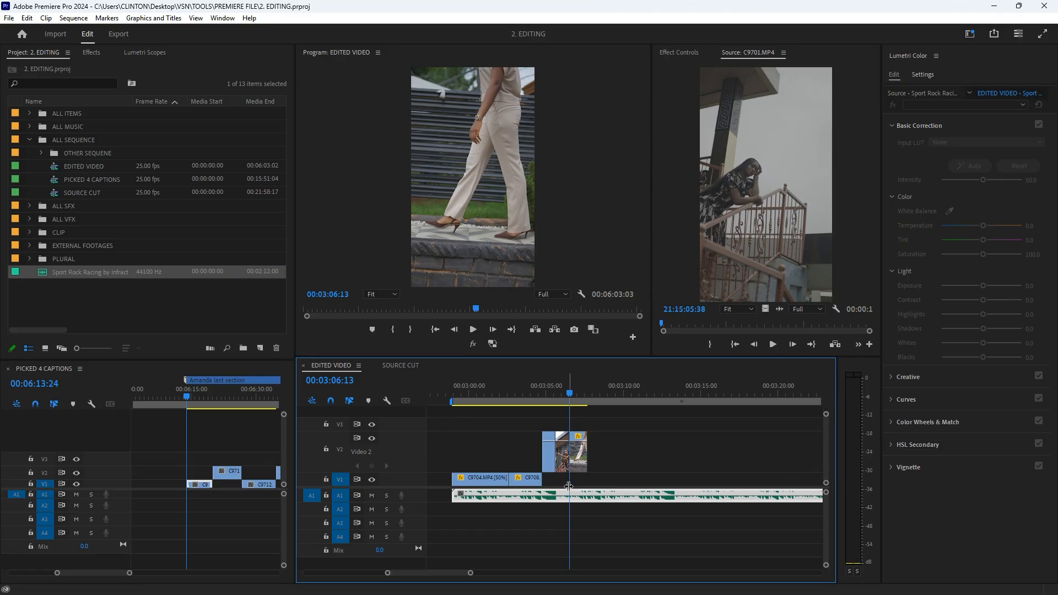
scroll(558, 426, "up", 3)
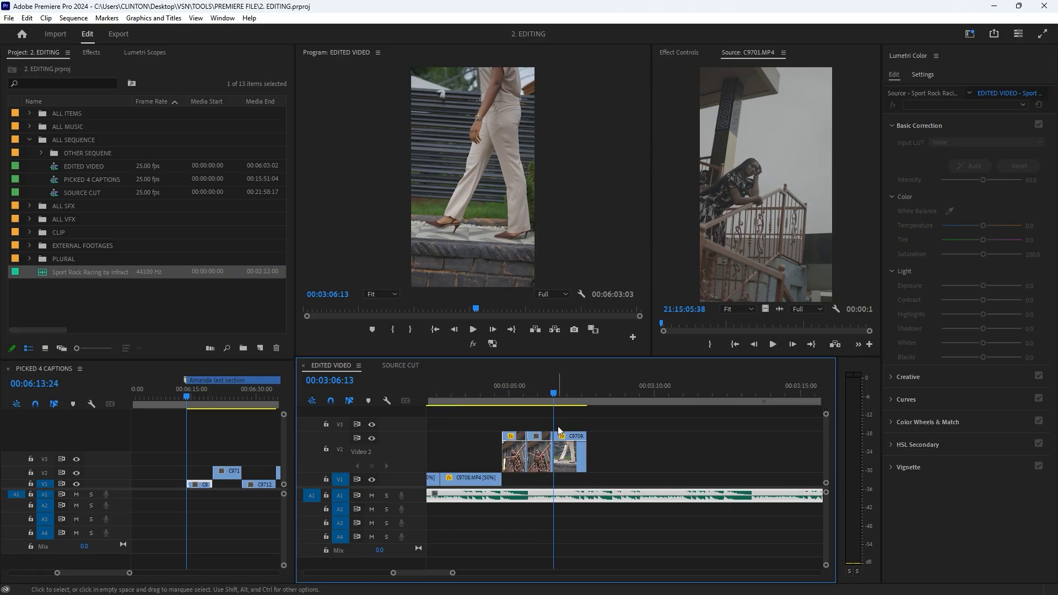
key("space")
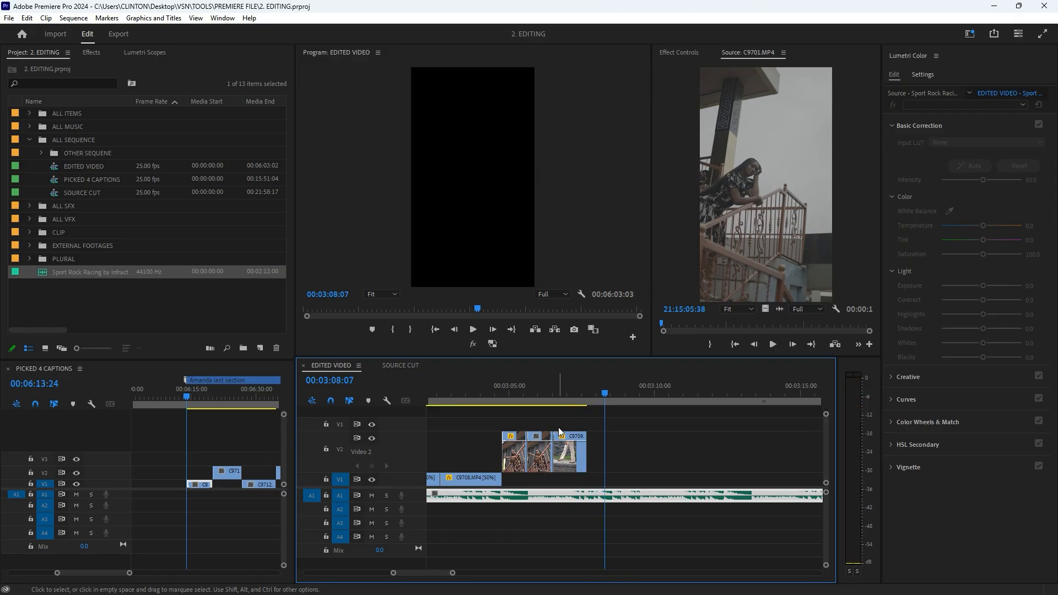
left_click(554, 395)
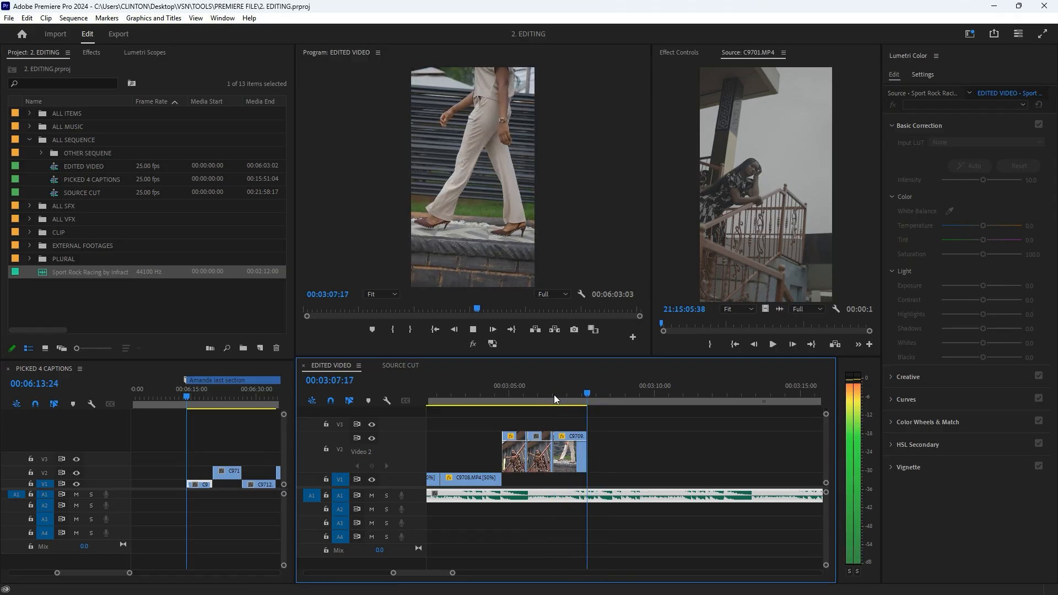
key("space")
Step: Cut C9711.MP4 at 00:06:20:13 in PICKED 4 CAPTIONS and place its later part on V2 in EDITED VIDEO, right after C9709.MP4
scroll(234, 445, "down", 2)
left_click(221, 398)
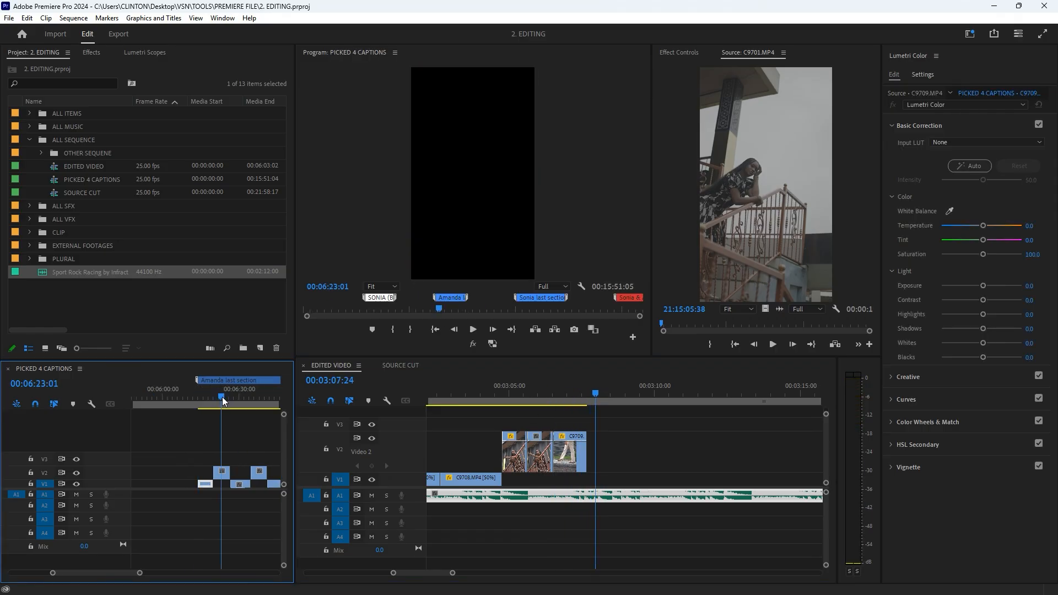
scroll(228, 429, "up", 2)
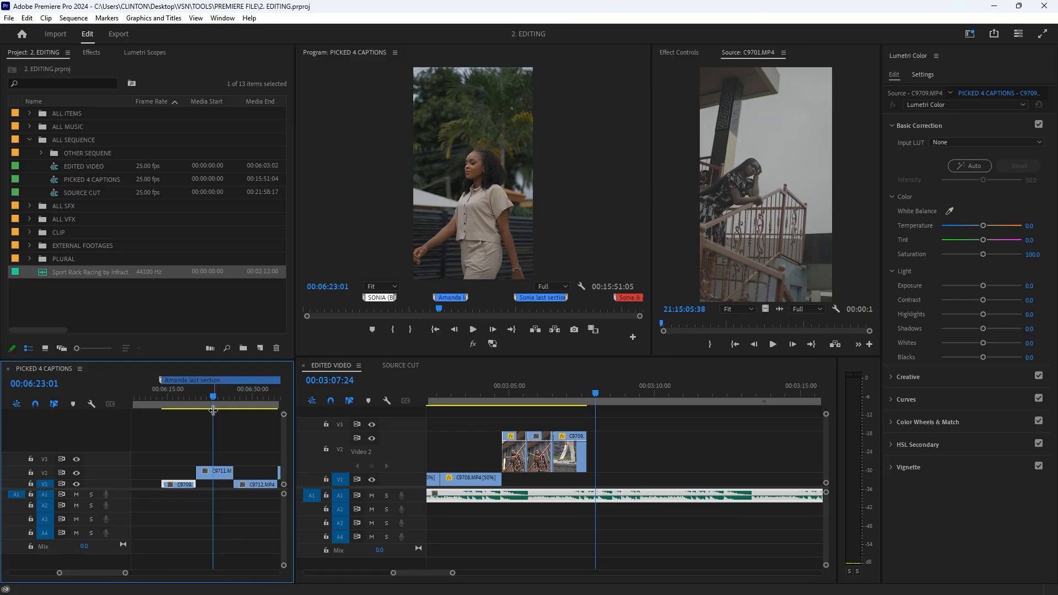
key("space")
scroll(220, 402, "up", 1)
left_click_drag(203, 471, 609, 441)
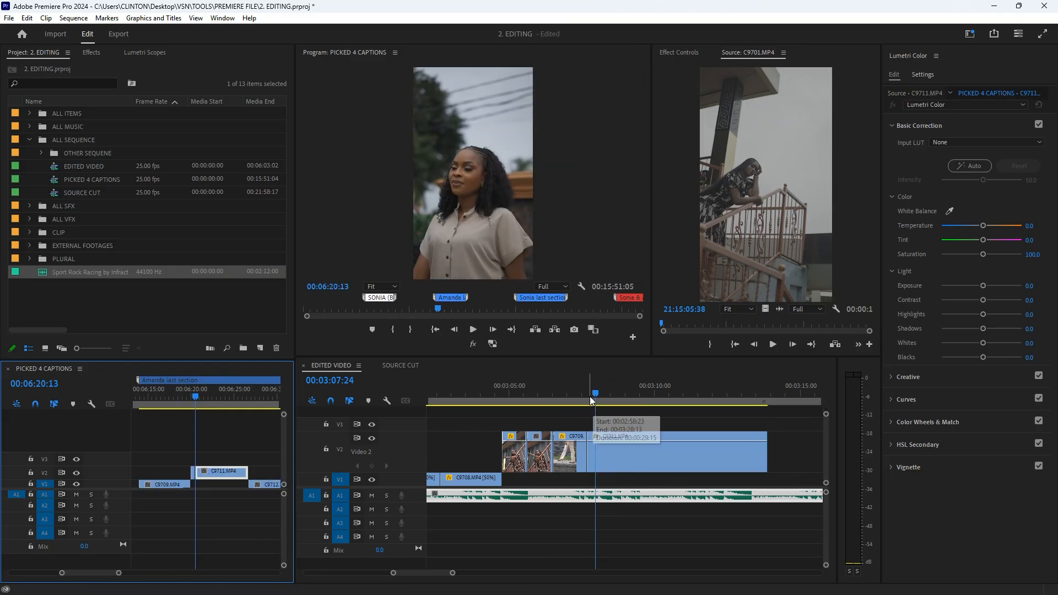
Step: Play the start of the added C9711.MP4 clip and trim its end so it lasts about 18 frames
left_click(578, 383)
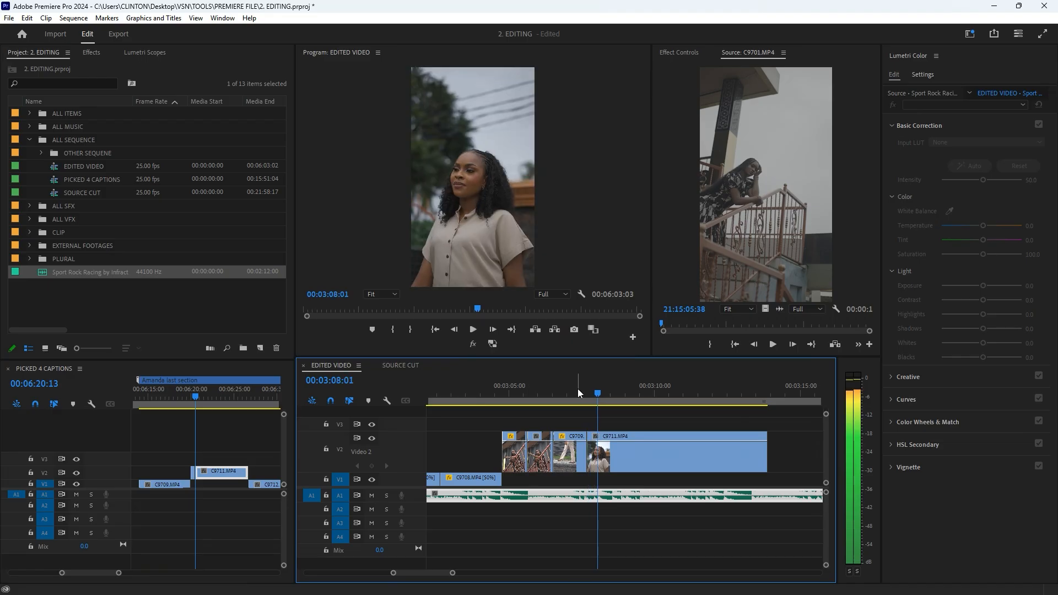
left_click(580, 391)
left_click_drag(580, 391, 590, 393)
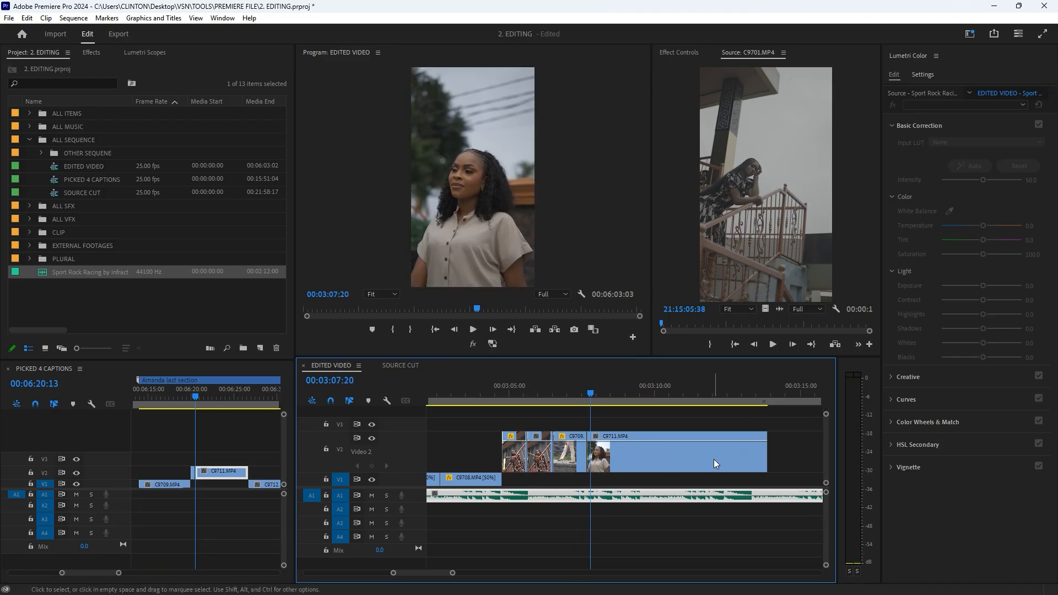
left_click_drag(762, 455, 596, 457)
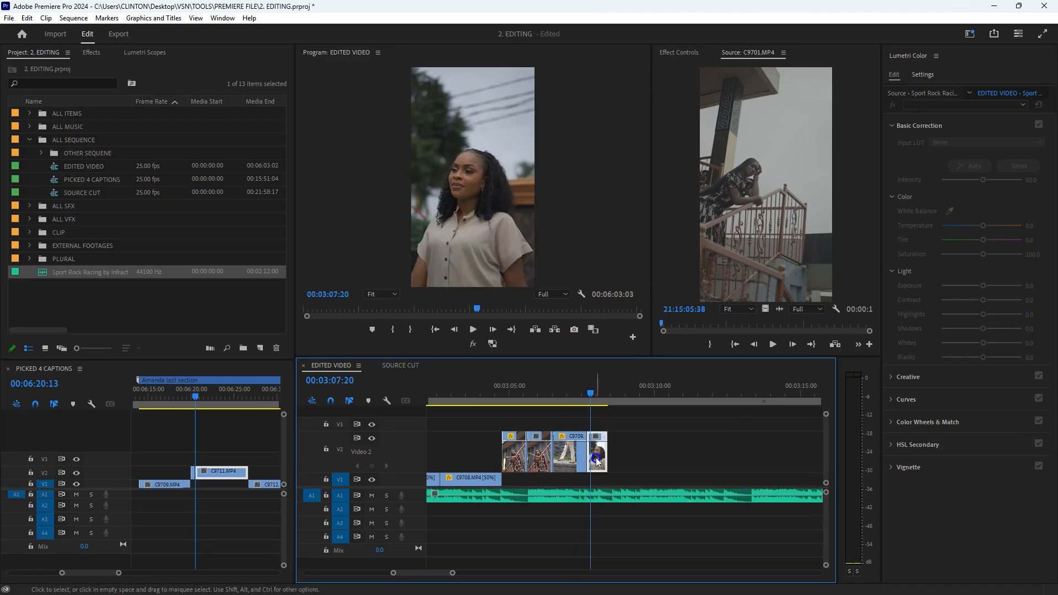
Step: Slow down the C9711.MP4 clip in EDITED VIDEO and play back the cut into it
key("ctrl+r")
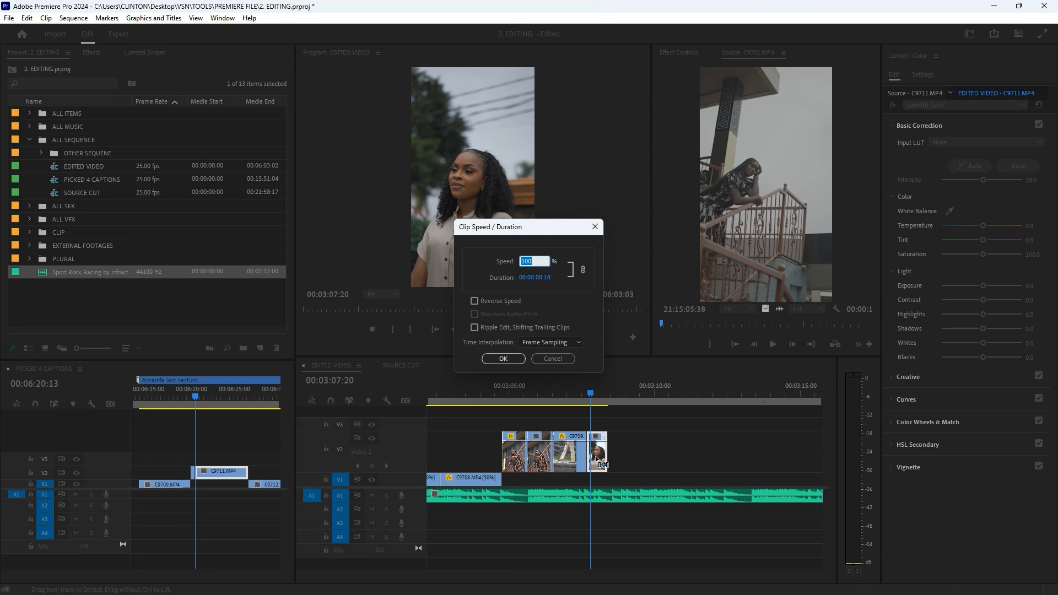
key("Return")
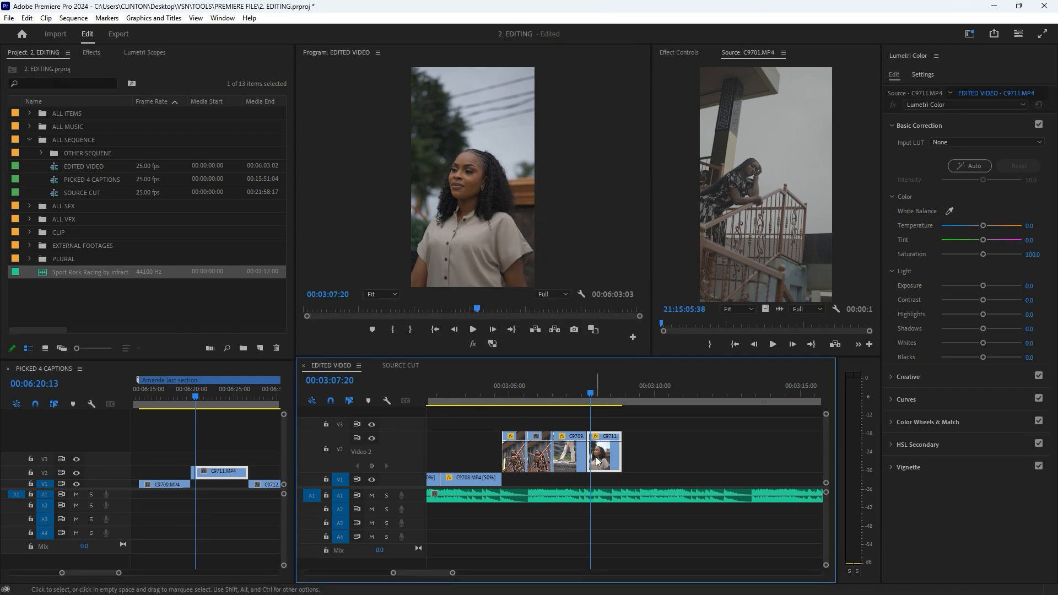
left_click(577, 390)
key("space")
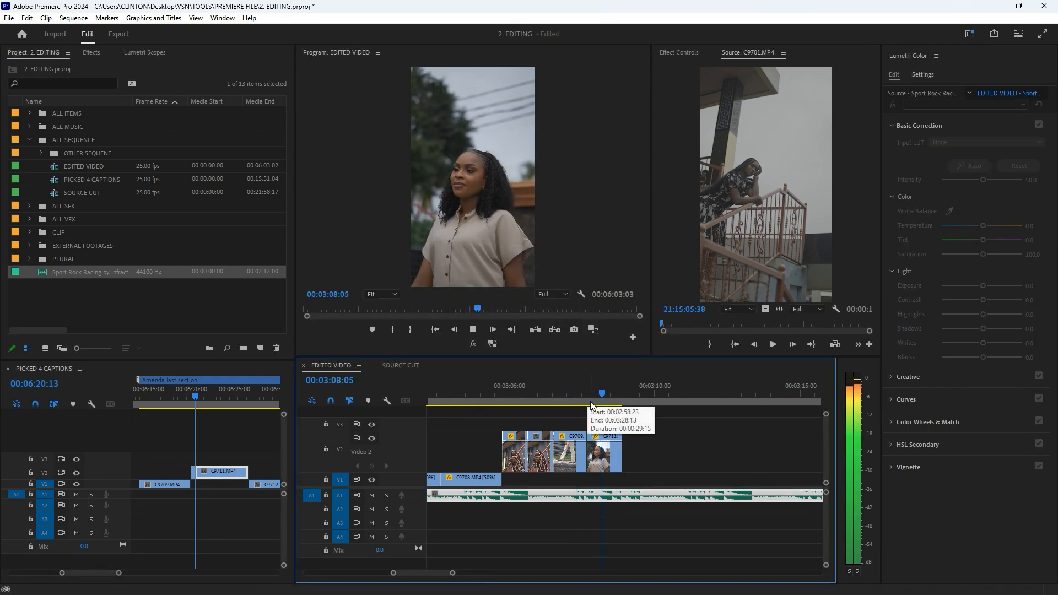
Step: Undo the last speed change on the C9711.MP4 clip in EDITED VIDEO and set its speed to 80%
key("ctrl+z")
left_click(599, 465)
key("ctrl+r")
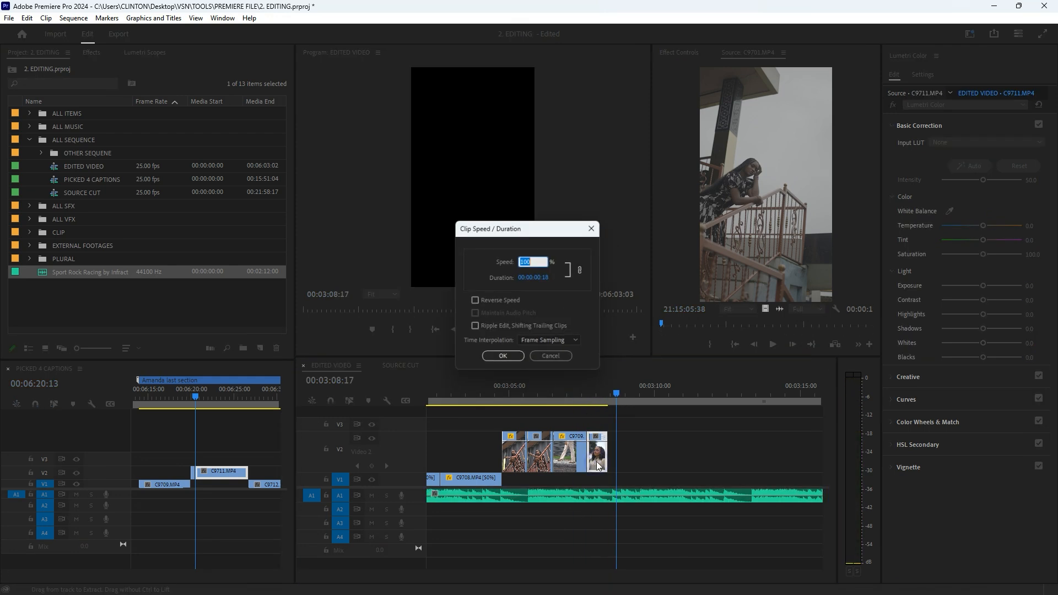
key("Return")
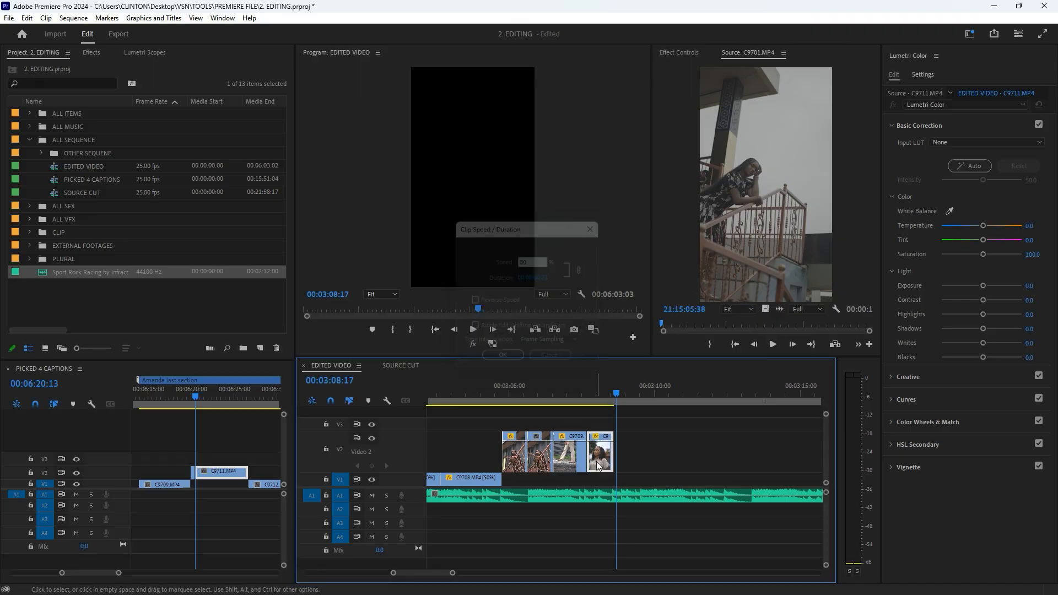
left_click(575, 391)
key("equal")
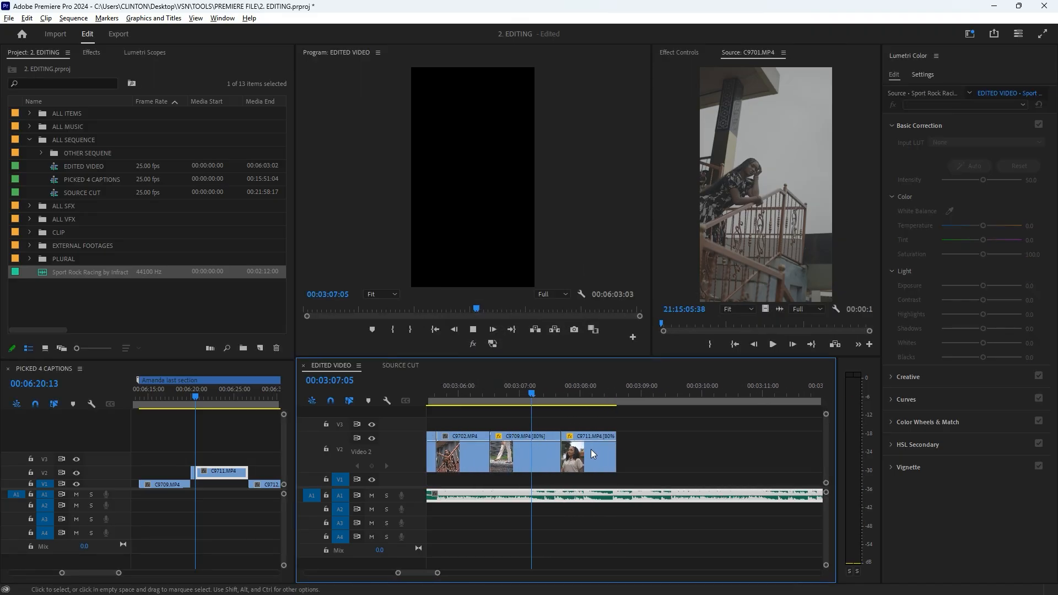
Step: Play the cut from C9709.MP4 into C9711.MP4 and extend the end of C9711.MP4 to 00:03:09:14
key("space")
left_click(554, 390)
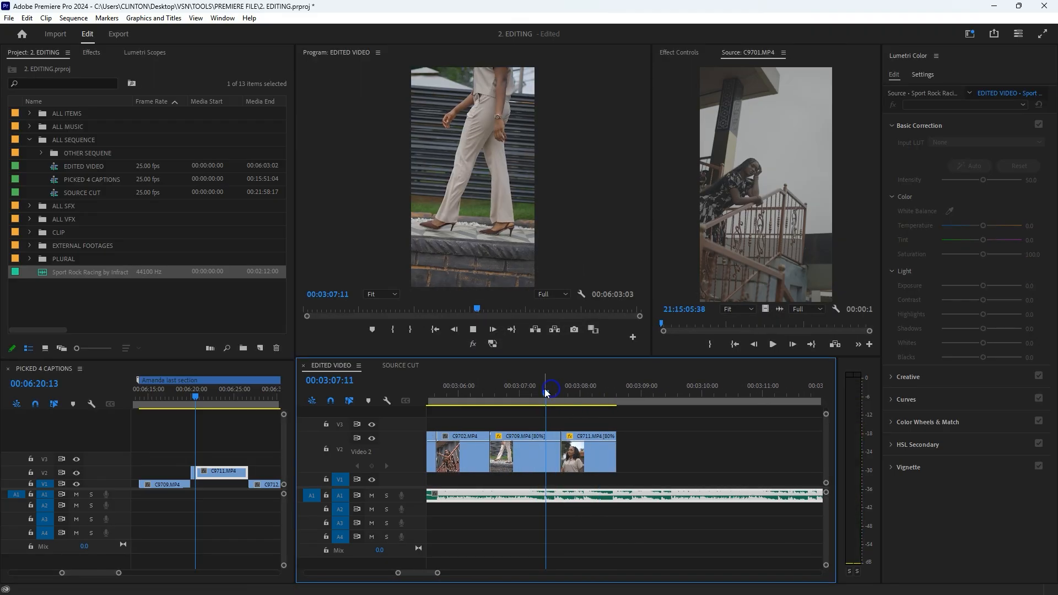
key("space")
left_click_drag(616, 452, 675, 452)
Step: Cut C9715.MP4 in PICKED 4 CAPTIONS and place its first part on V2 in EDITED VIDEO, right after C9711.MP4
scroll(204, 448, "down", 3)
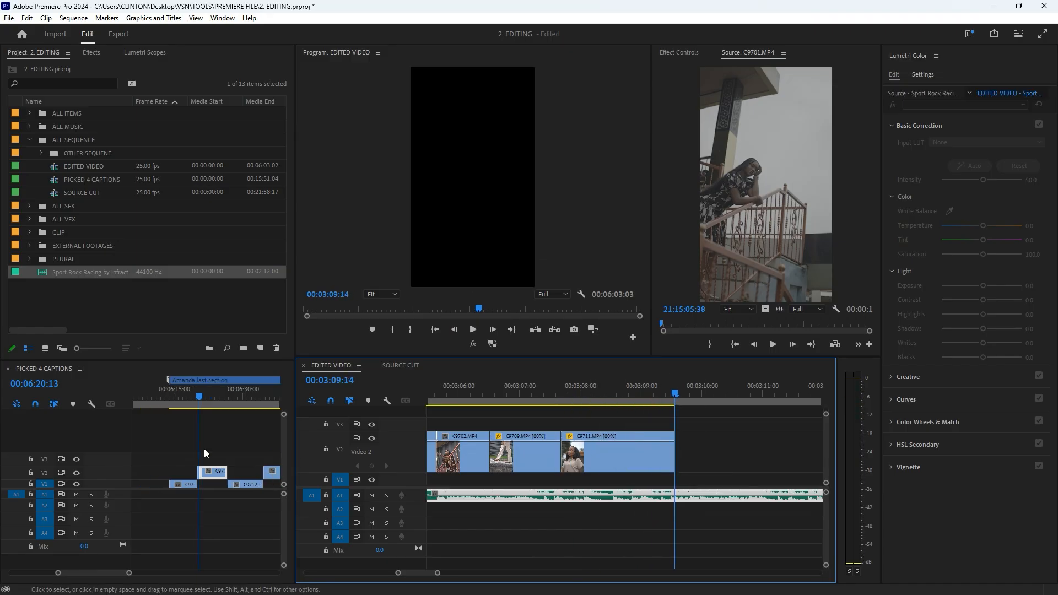
left_click(230, 401)
scroll(224, 419, "down", 2)
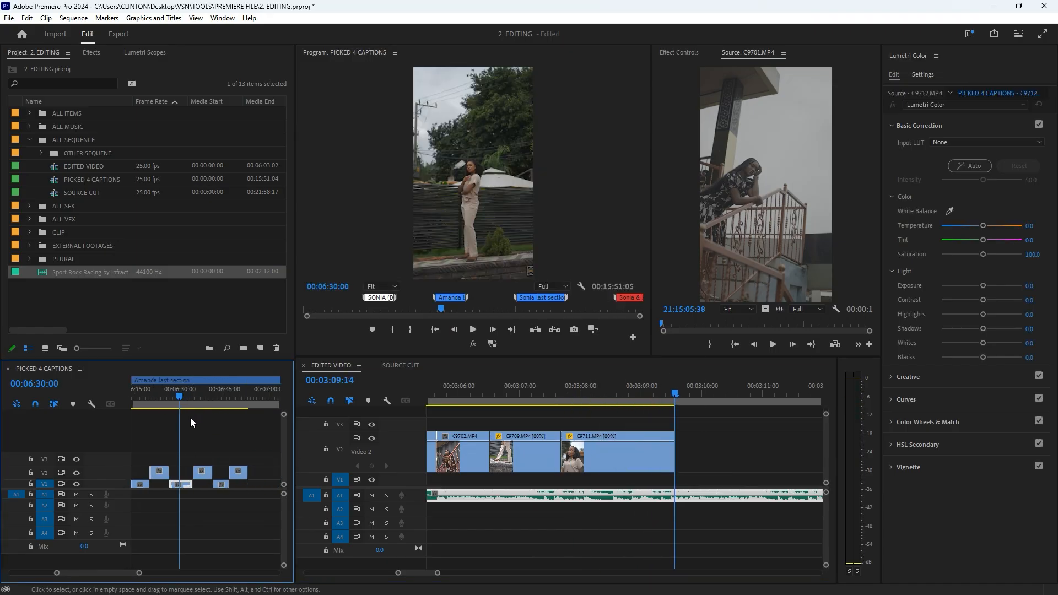
left_click(192, 418)
left_click(200, 404)
scroll(224, 412, "up", 2)
left_click(187, 399)
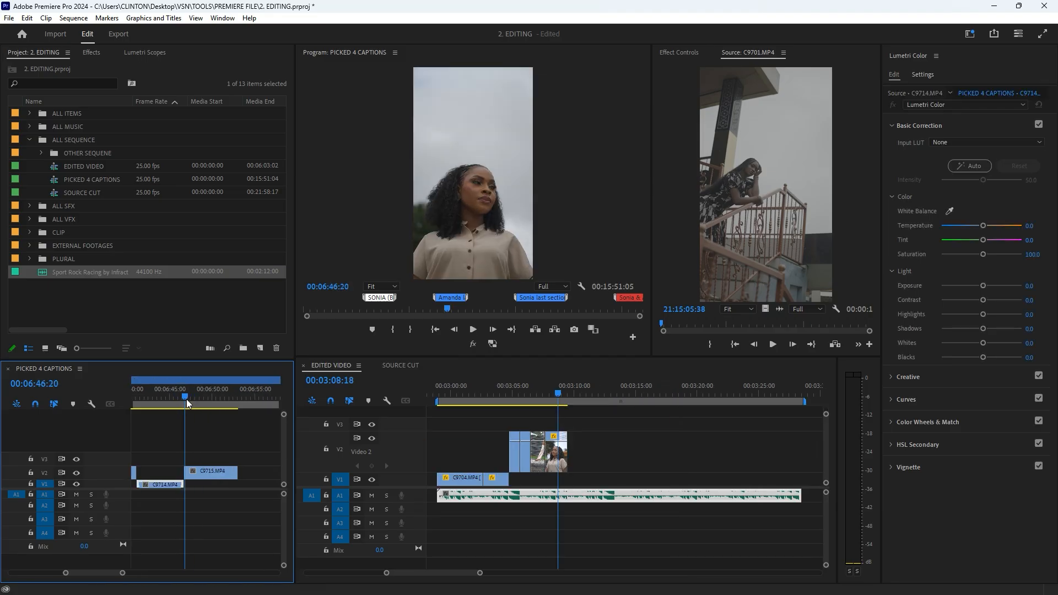
left_click(209, 474)
left_click_drag(202, 471, 587, 440)
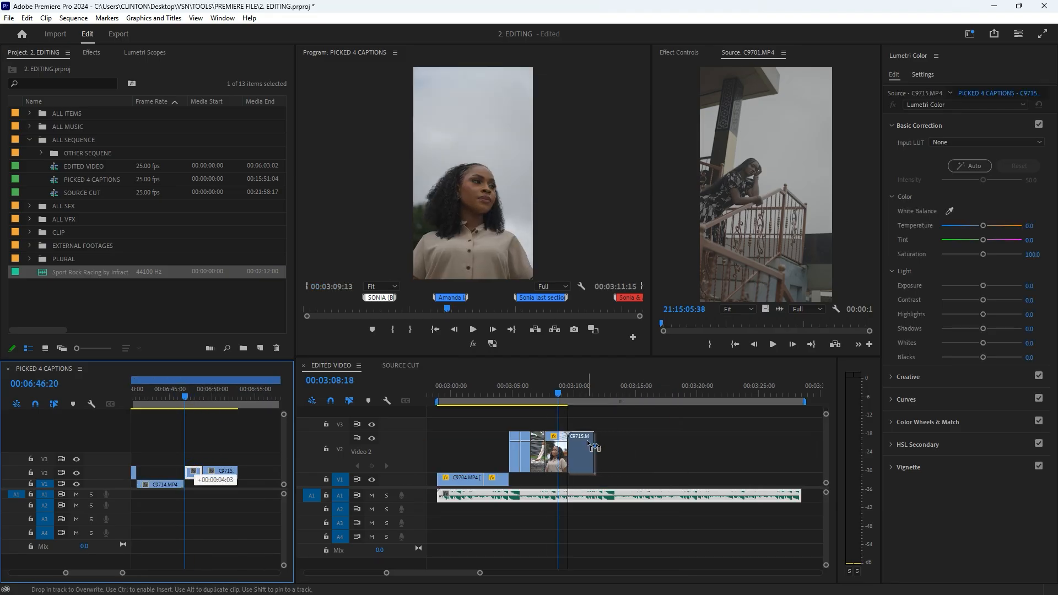
Step: Set the speed of the added C9715.MP4 clip to 50%
key("ctrl+r")
type("50")
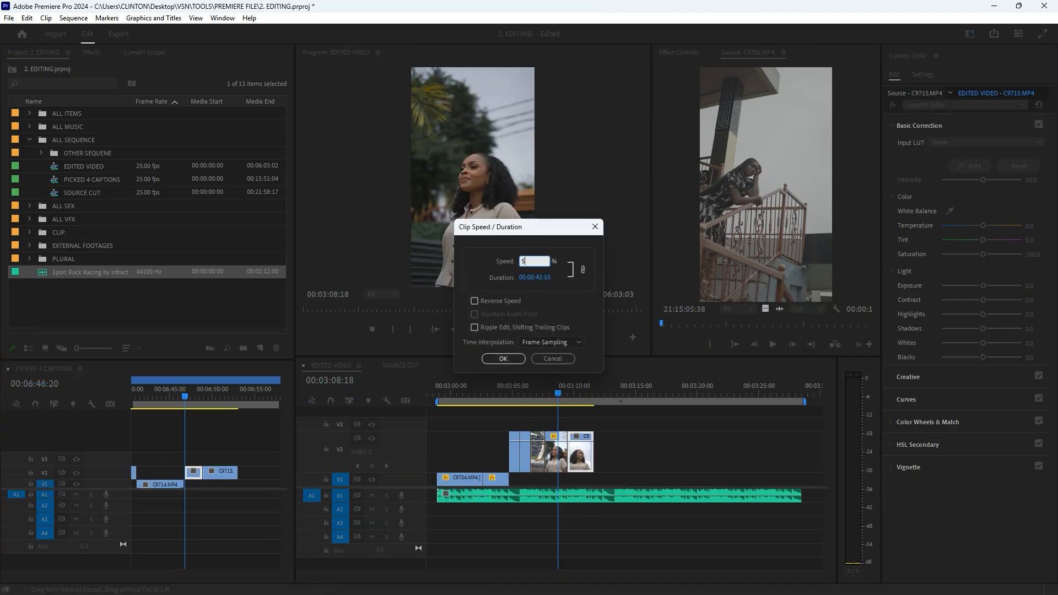
key("Return")
key("=")
key("=")
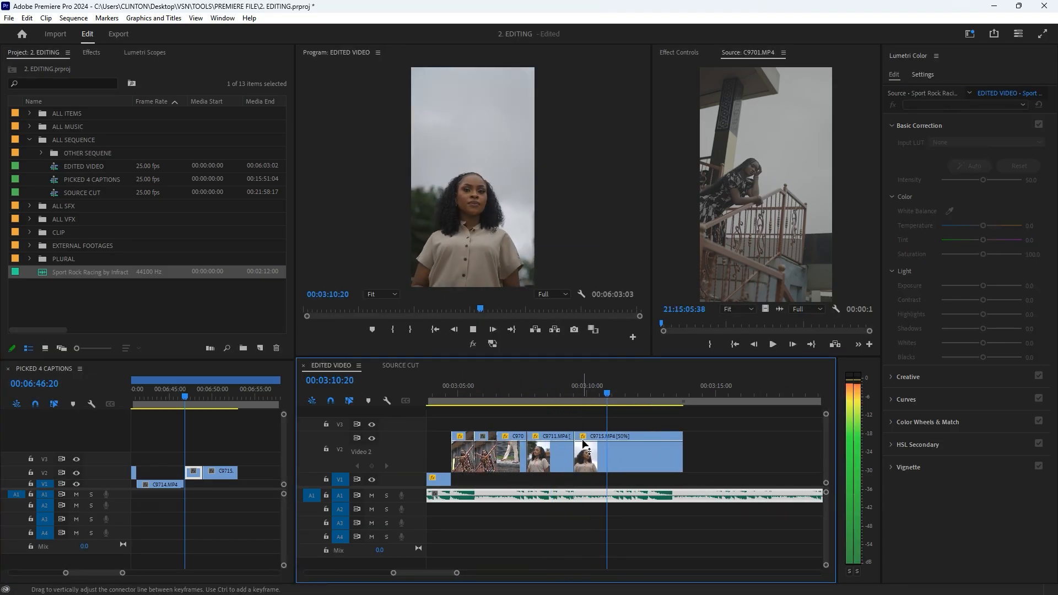
Step: Play the cut from C9711.MP4 into C9715.MP4 and move C9715.MP4 earlier to start at 00:03:09:09
left_click(564, 388)
left_click_drag(566, 387, 549, 388)
key("space")
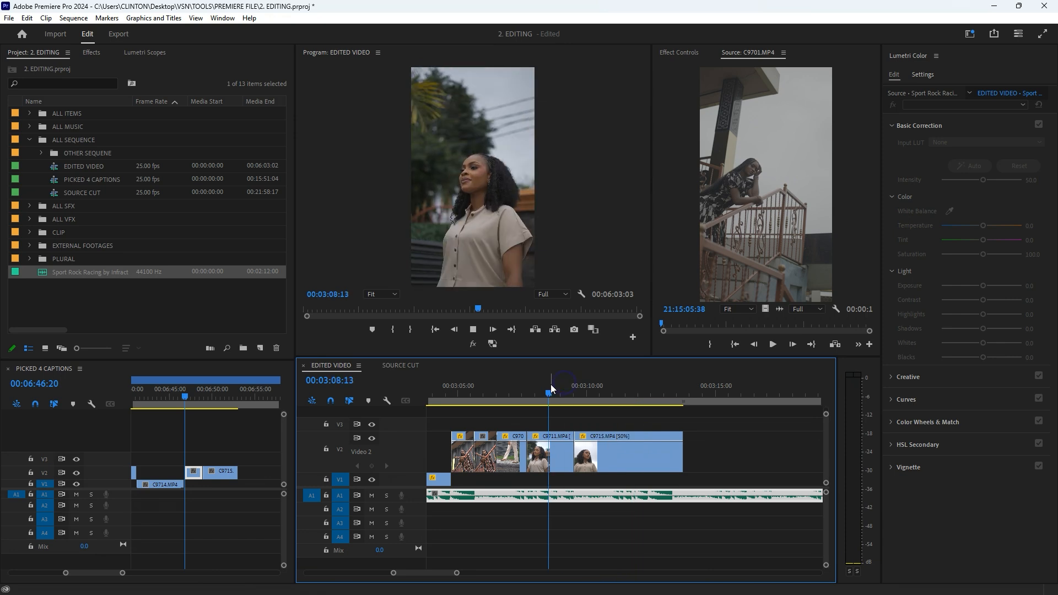
key("space")
key("=")
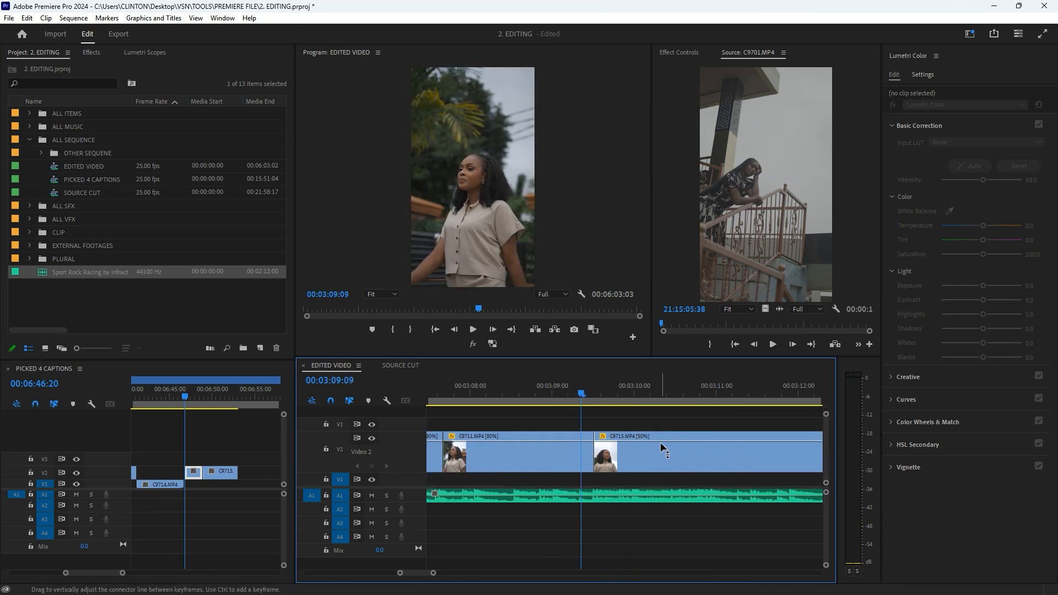
left_click_drag(656, 461, 644, 460)
left_click_drag(574, 392, 551, 408)
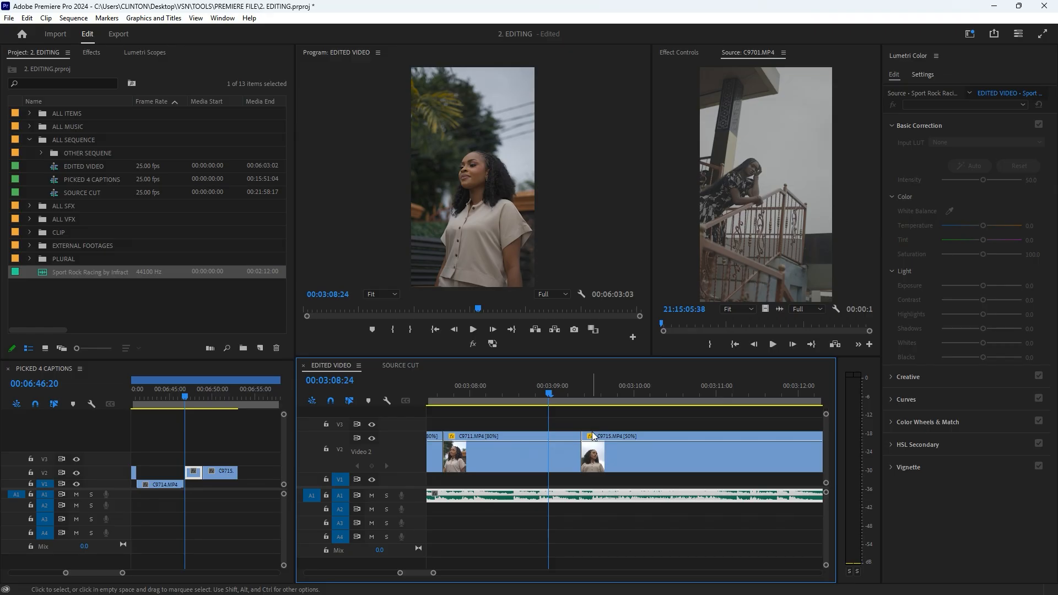
Step: Play C9715.MP4 against the music and trim its end to 00:03:12:10
scroll(593, 432, "down", 3)
left_click(569, 391)
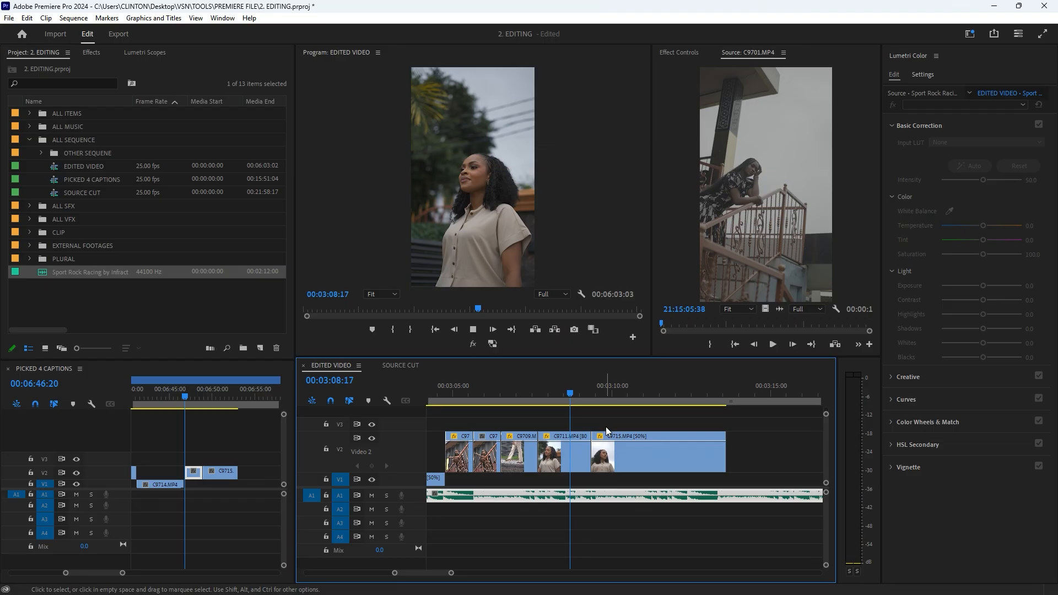
key("space")
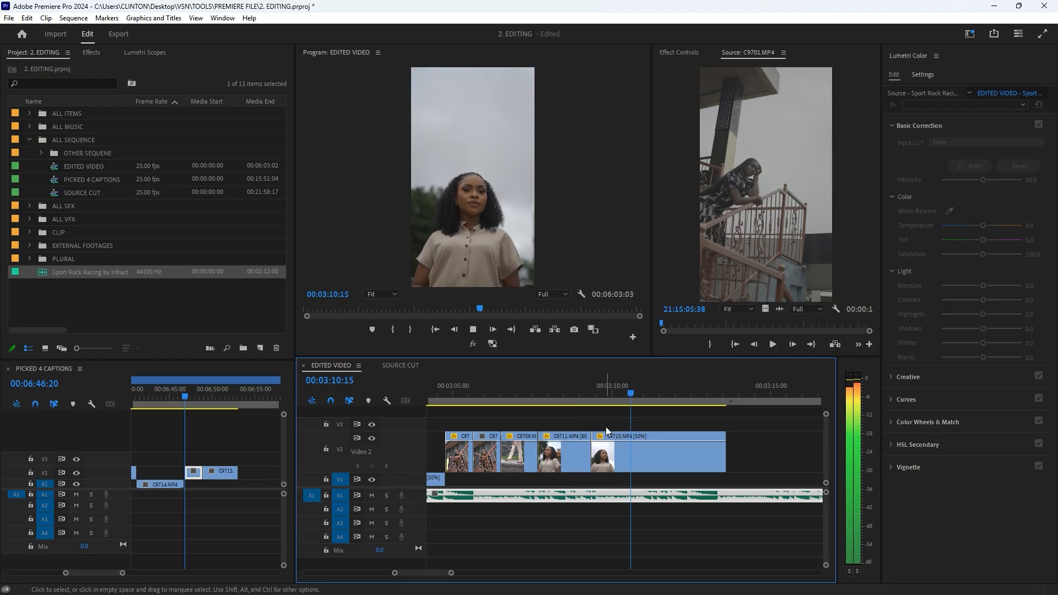
key("space")
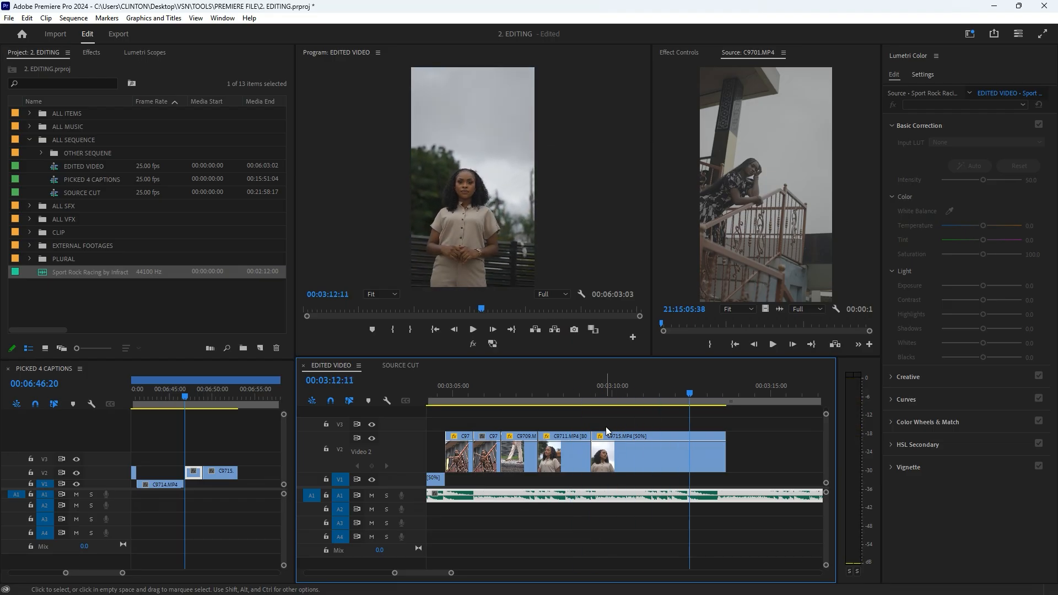
mouse_move(726, 452)
left_mouse_down()
mouse_move(692, 451)
mouse_move(709, 455)
left_mouse_up()
key("=")
key("=")
left_click(709, 393)
Step: Cut C9722.MP4 in PICKED 4 CAPTIONS and place its later part on V1 in EDITED VIDEO at 00:03:12:10
left_click_drag(74, 511, 74, 506)
left_click(266, 398)
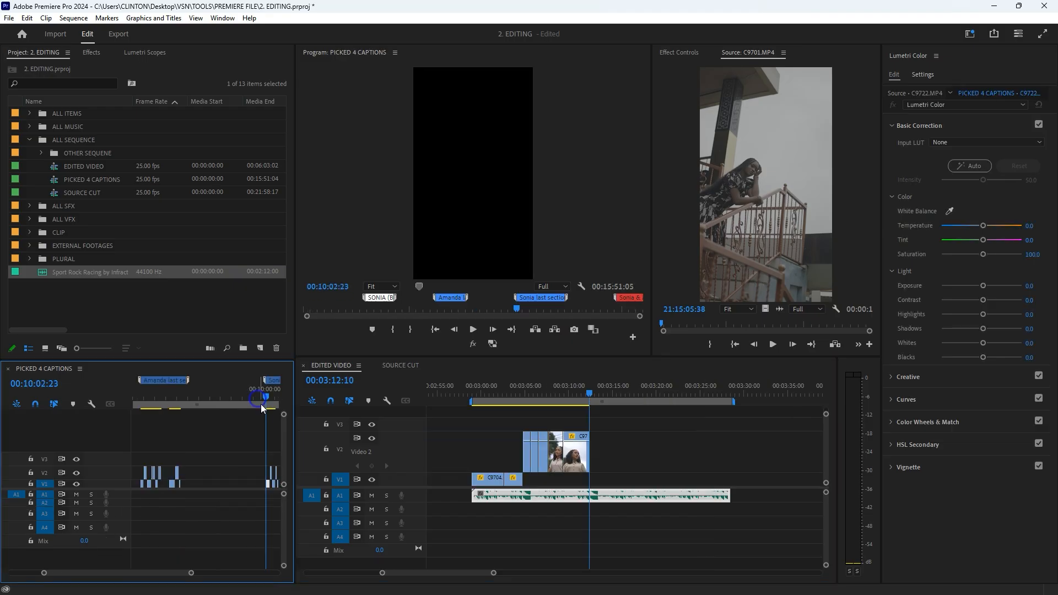
scroll(228, 435, "down", 3)
key("=")
key("=")
key("=")
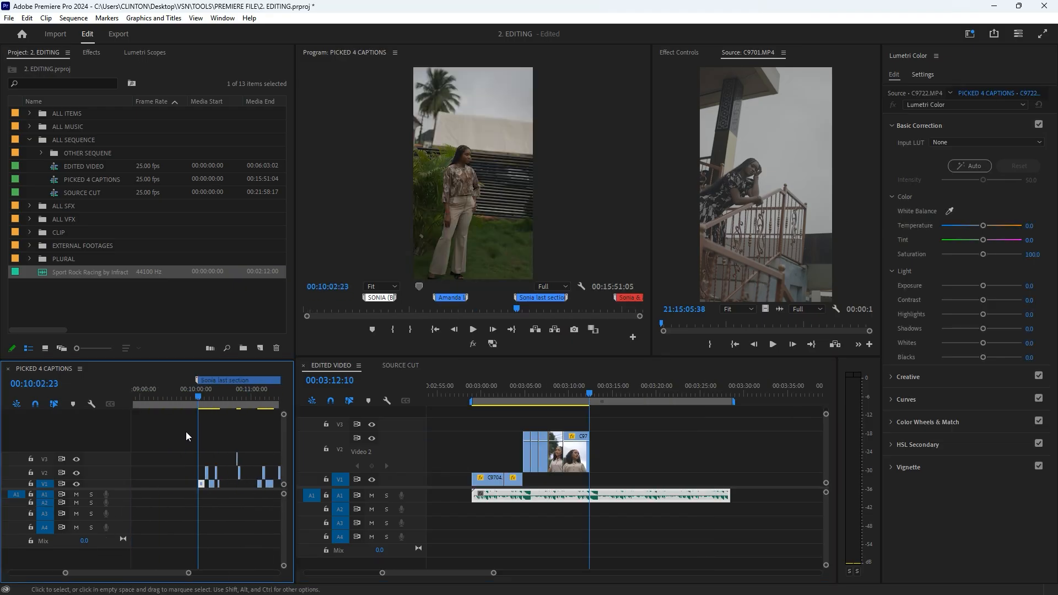
left_click(191, 398)
key("=")
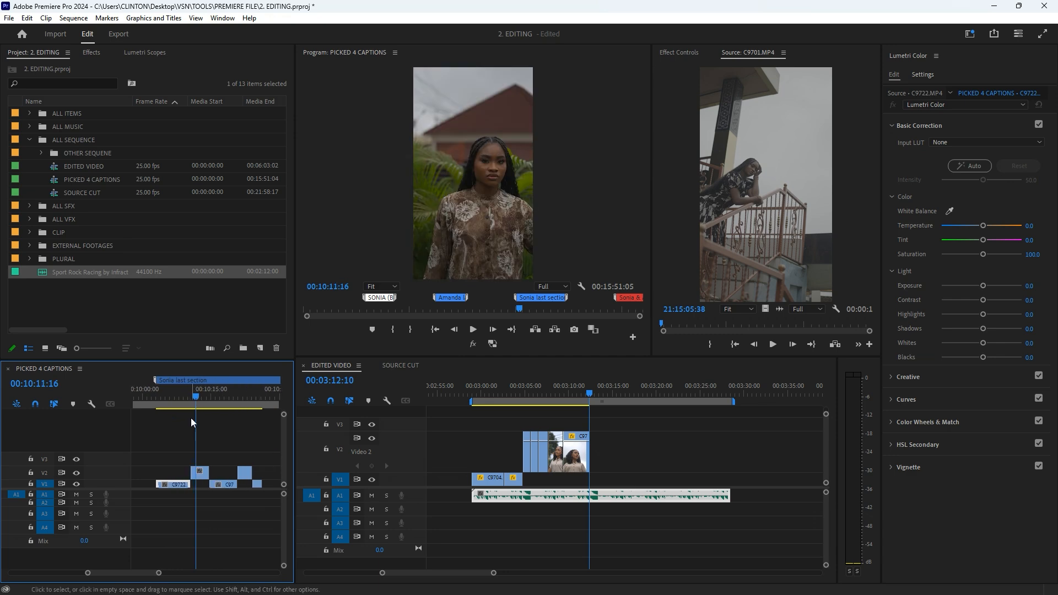
scroll(612, 386, "up", 3)
Step: Play the cut from C9715.MP4 into C9722.MP4 against the music
left_click(579, 389)
key("=")
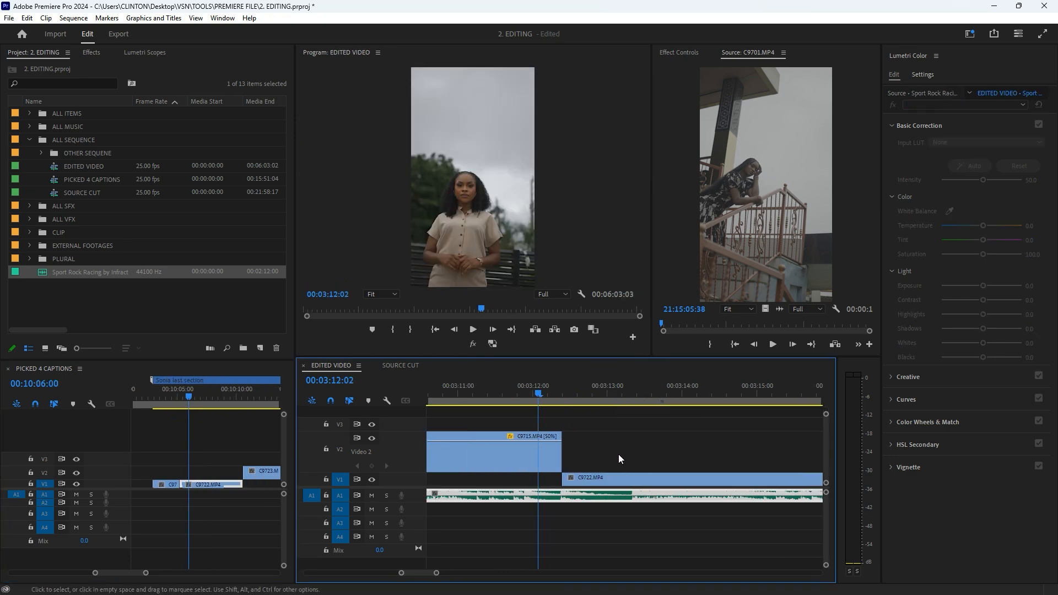
key("space")
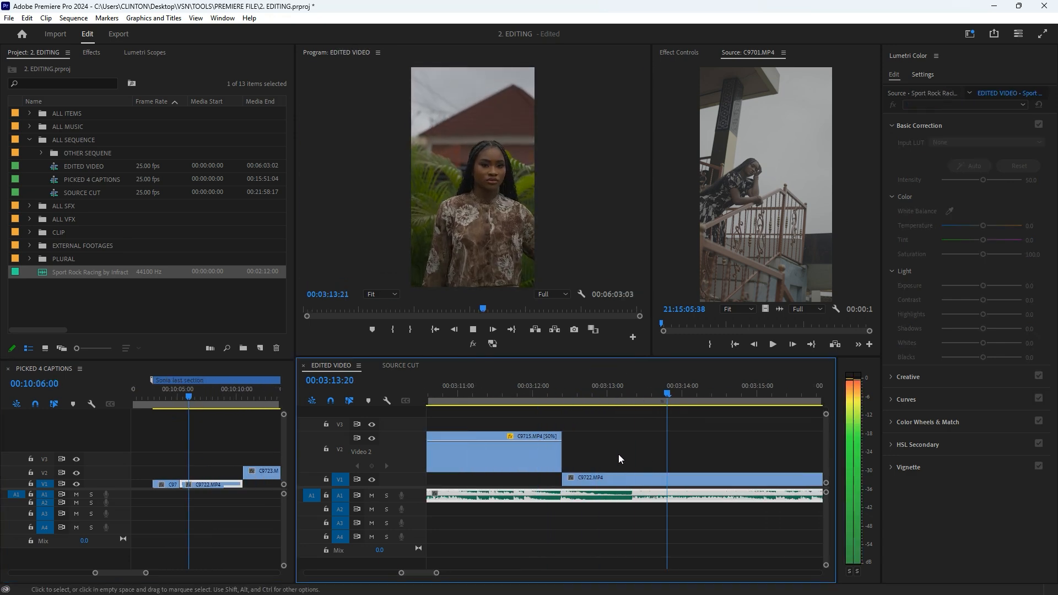
key("space")
left_click(555, 389)
key("space")
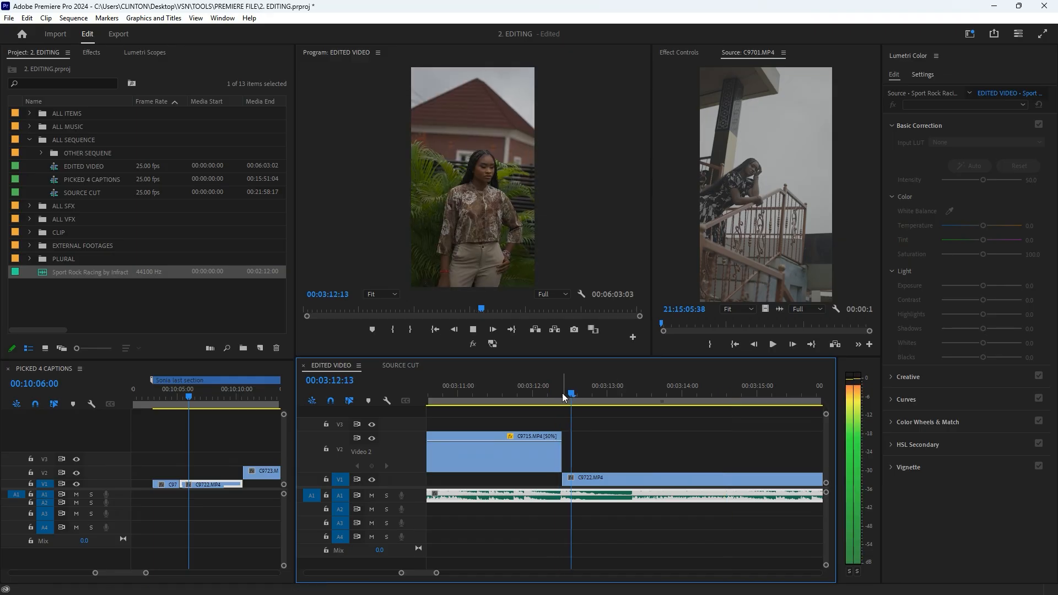
key("space")
Step: Try splitting the C9722.MP4 clip in EDITED VIDEO about one second after its start
left_click(640, 476)
key("ctrl+k")
left_click_drag(650, 478, 653, 459)
key("ctrl+z")
key("minus")
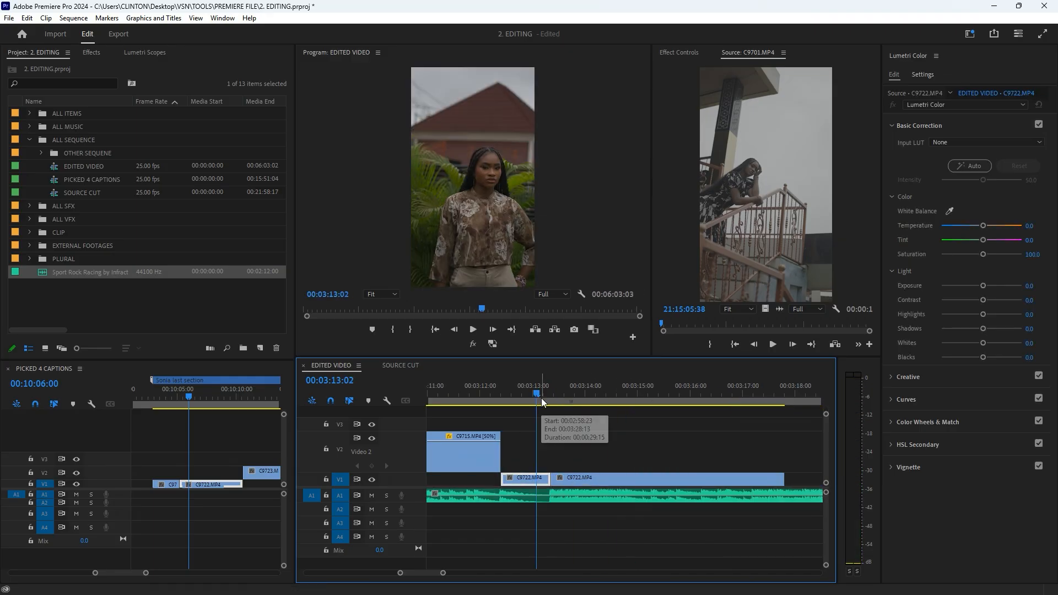
Step: Scrub through the start of C9722.MP4 in EDITED VIDEO and cut the clip at 00:03:13:01
left_click_drag(537, 396, 517, 382)
left_click(499, 398)
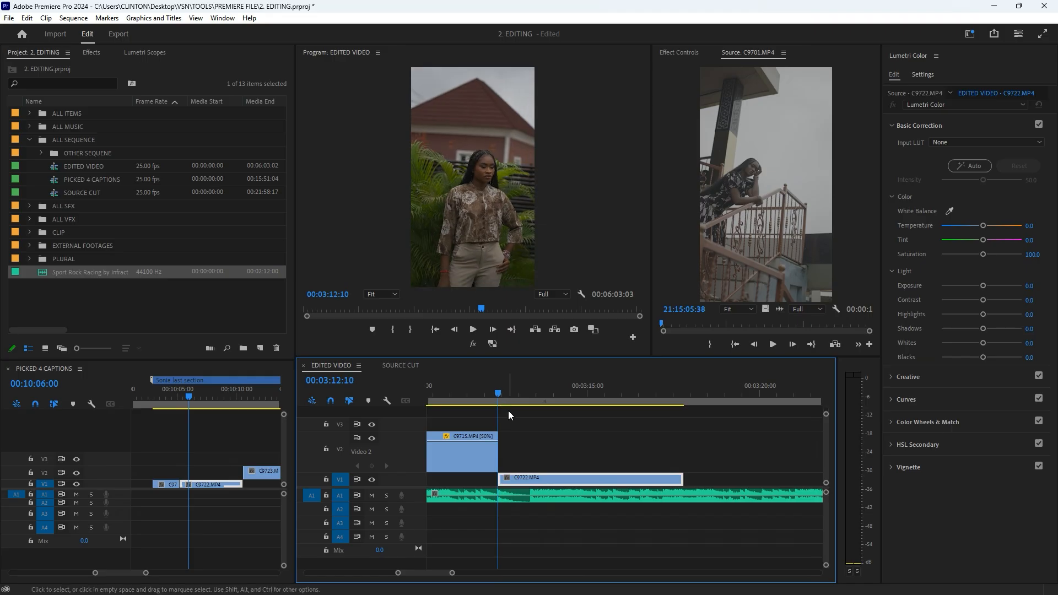
scroll(506, 441, "up", 2)
left_click_drag(490, 395, 524, 391)
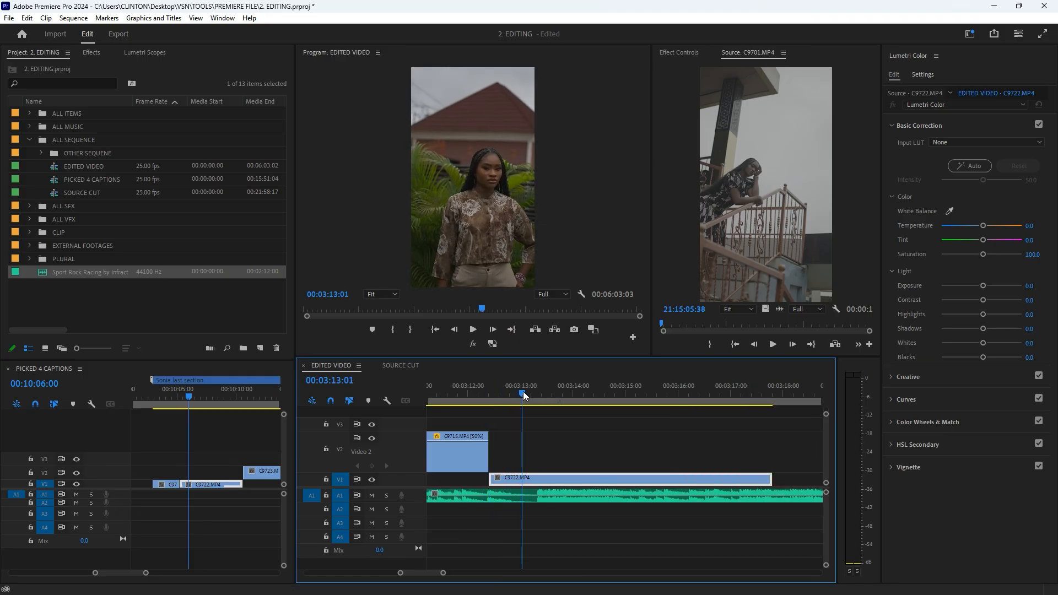
key("ctrl+k")
Step: Set the speed of the C9722.MP4 part after the cut to 150% and play it back
left_click(548, 483)
key("ctrl+r")
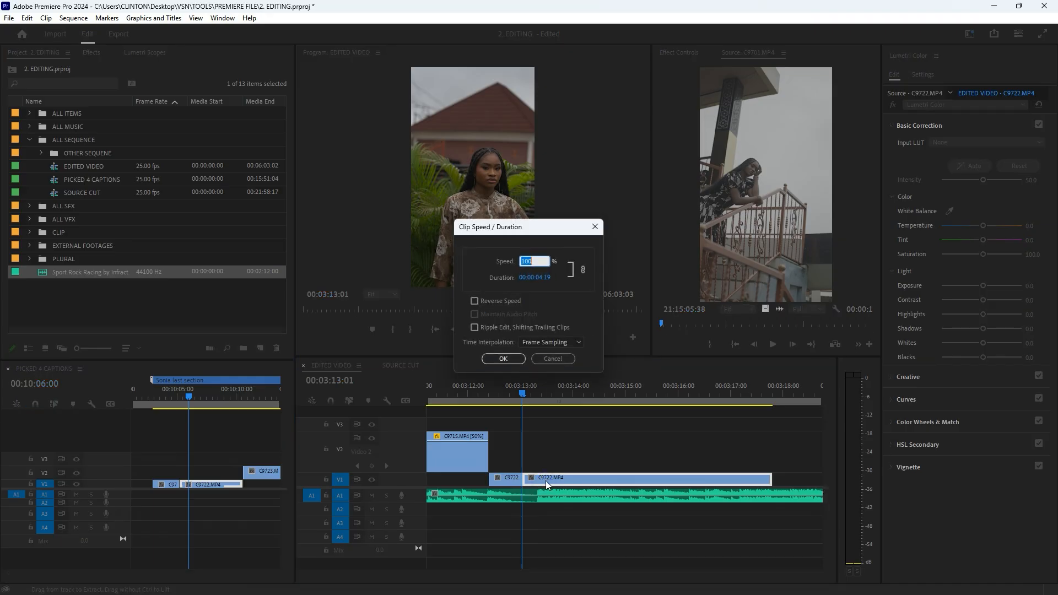
type("150")
key("Return")
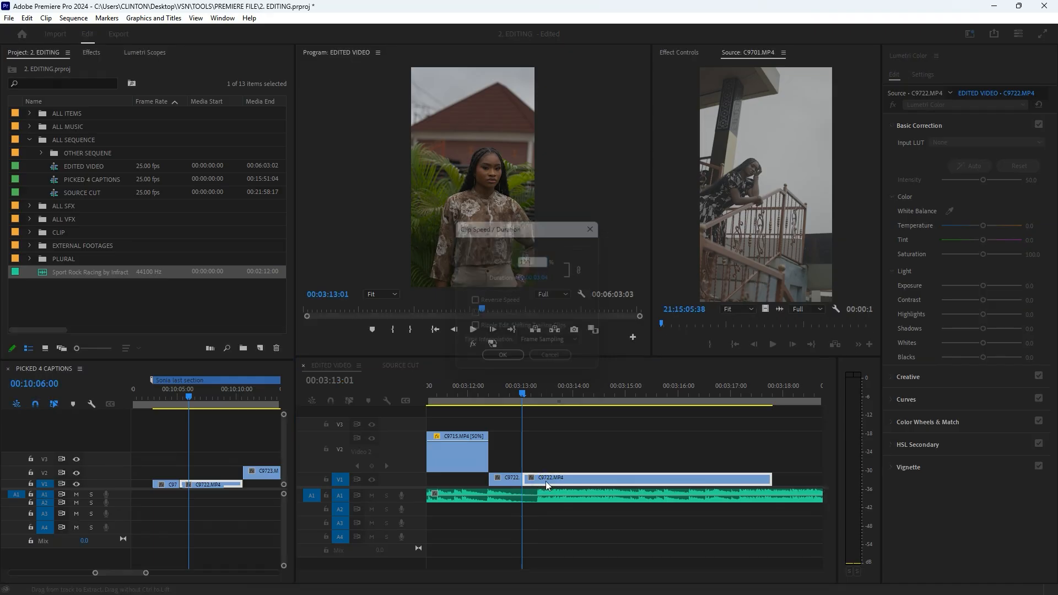
scroll(547, 463, "up", 2)
scroll(545, 477, "up", 1)
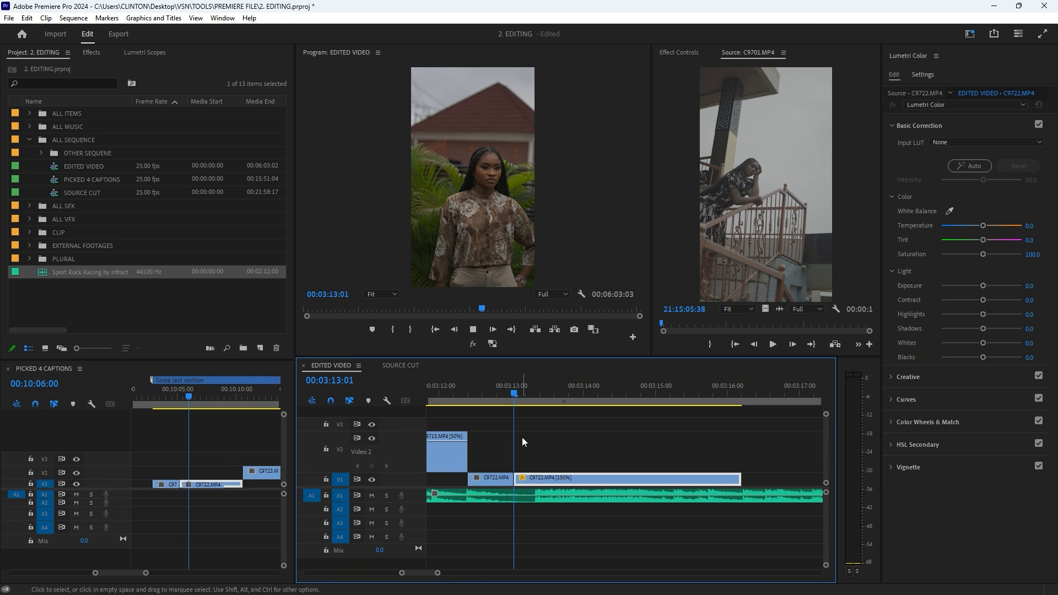
key("space")
key("space")
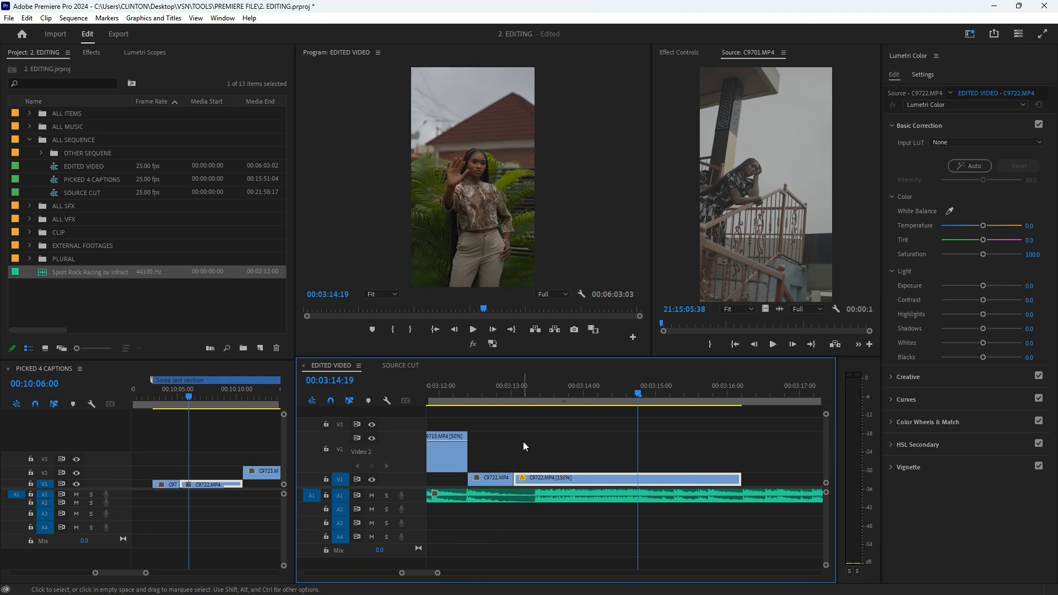
Step: Set the speed of the C9722.MP4 part after 00:03:13:01 to 200% and play it back
key("ctrl+r")
type("2")
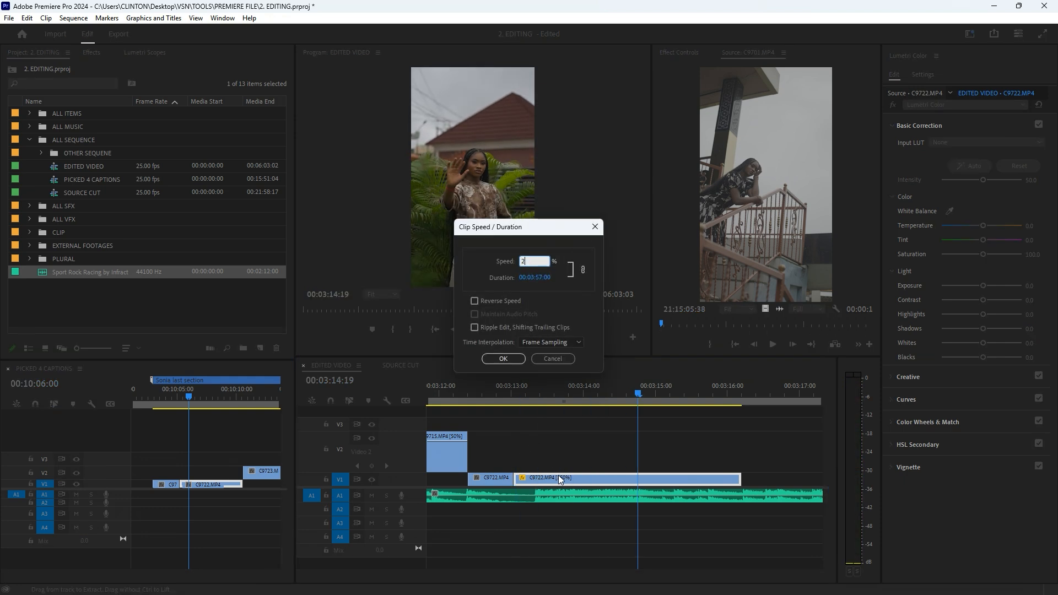
key("Return")
left_click(514, 396)
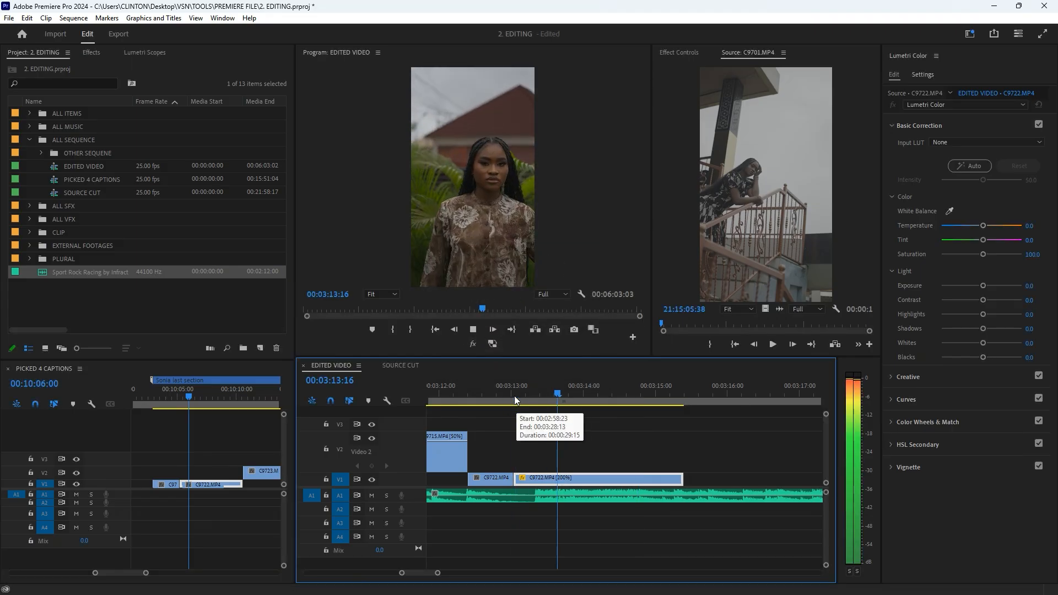
key("space")
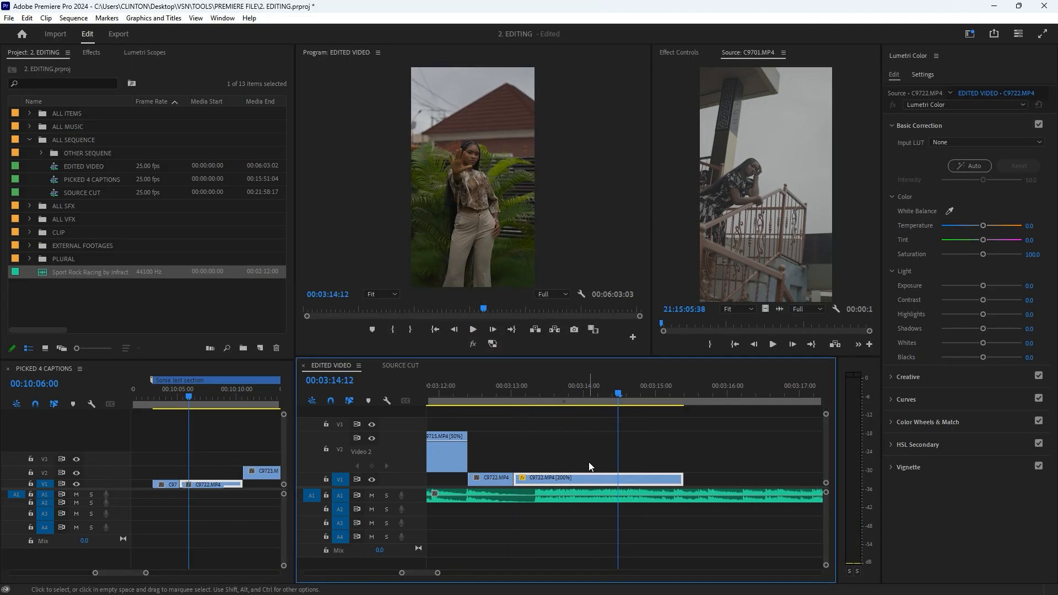
Step: Cut the sped-up C9722.MP4 part at 00:03:14:10 and set the speed of the piece after it to 300%
left_click(613, 392)
key("ctrl+k")
left_click(624, 478)
key("ctrl+r")
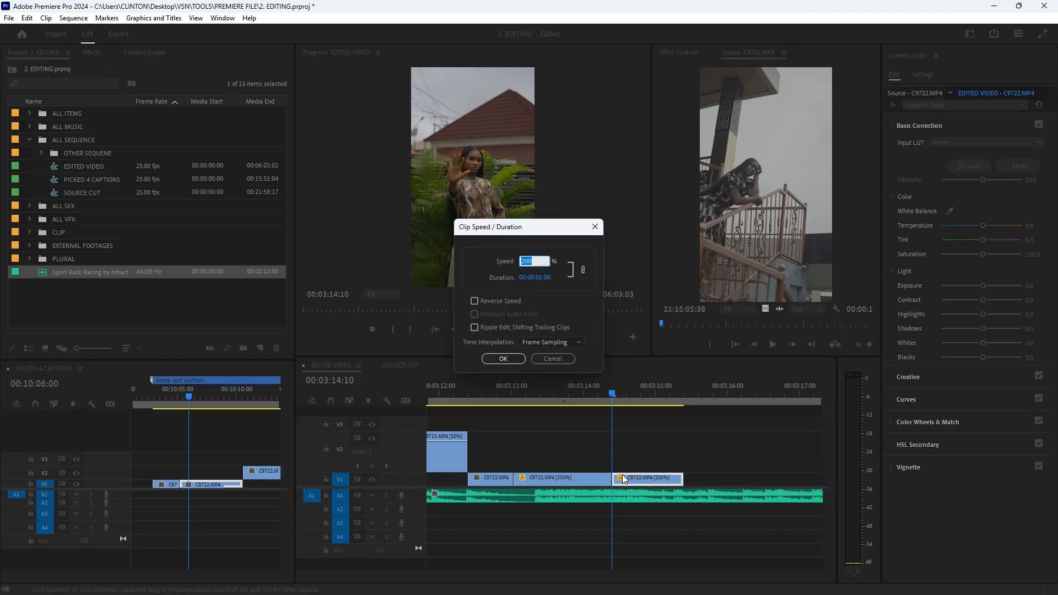
type("300")
key("Return")
Step: Play back the retimed C9722.MP4 pieces from just before the end of C9715.MP4
key("minus")
key("minus")
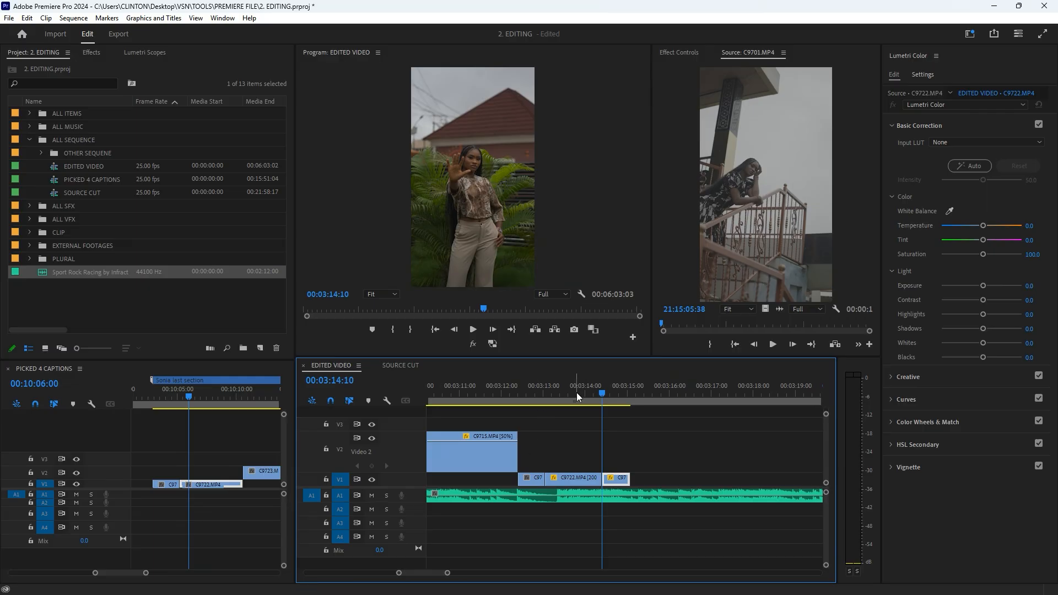
left_click(511, 393)
key("space")
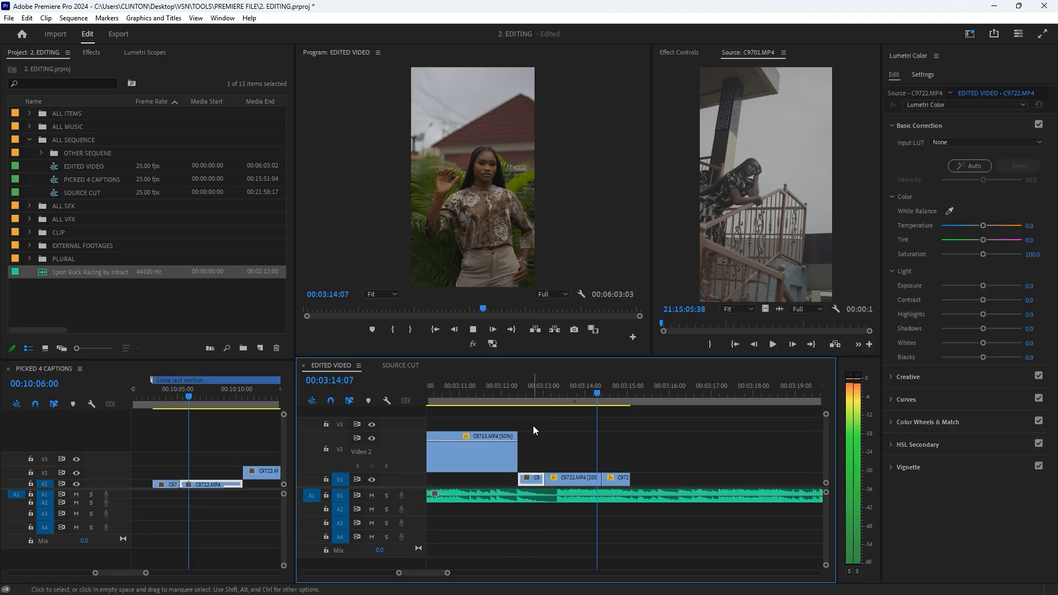
Step: Cut the 200% C9722.MP4 part in EDITED VIDEO at 00:03:13:23
left_click(559, 388)
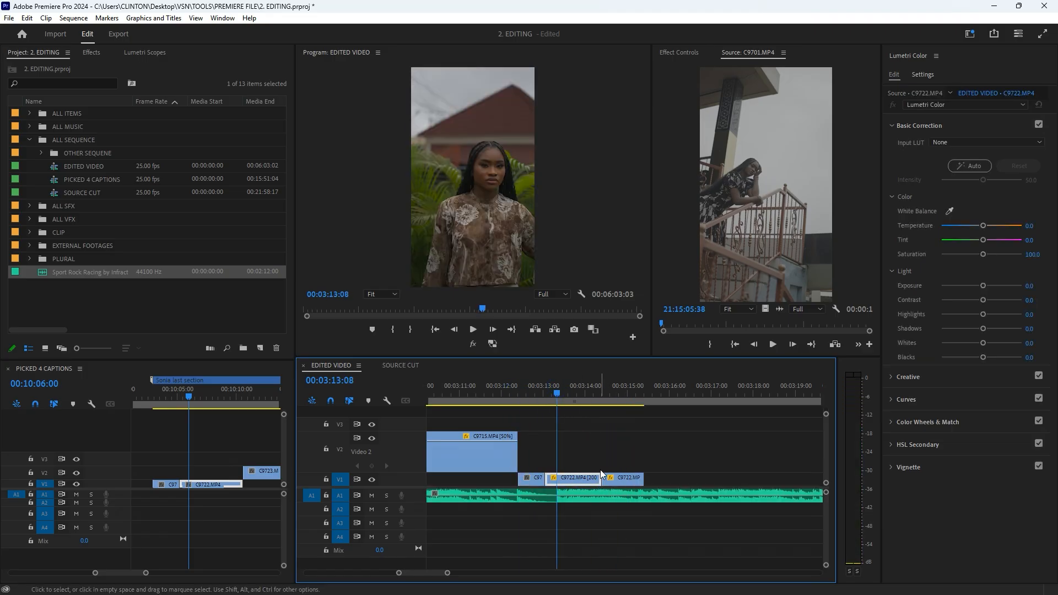
scroll(607, 465, "up", 3)
left_click(565, 399)
left_click_drag(566, 399, 568, 405)
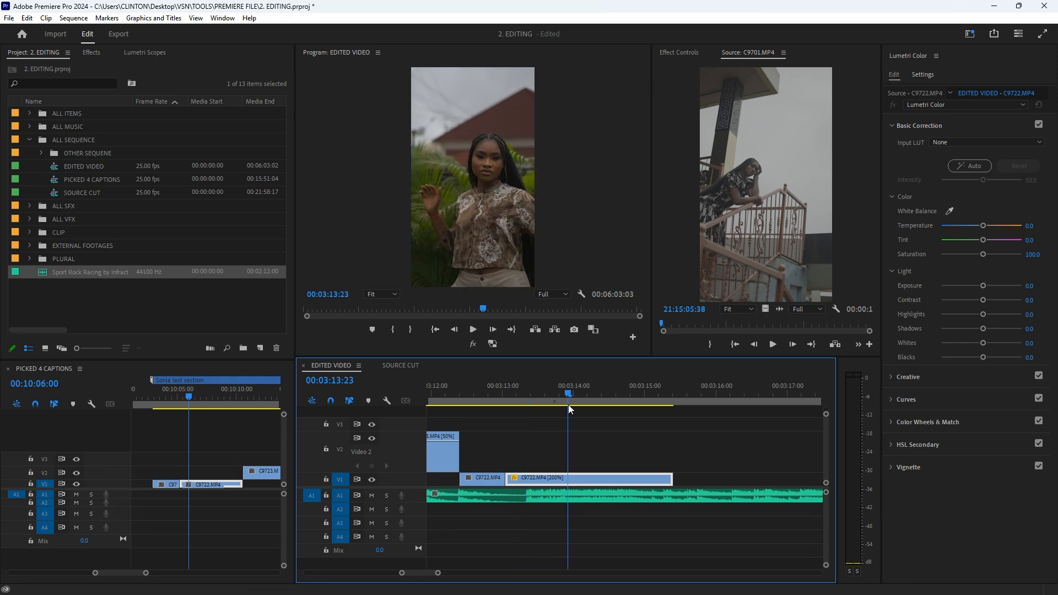
key("ctrl+k")
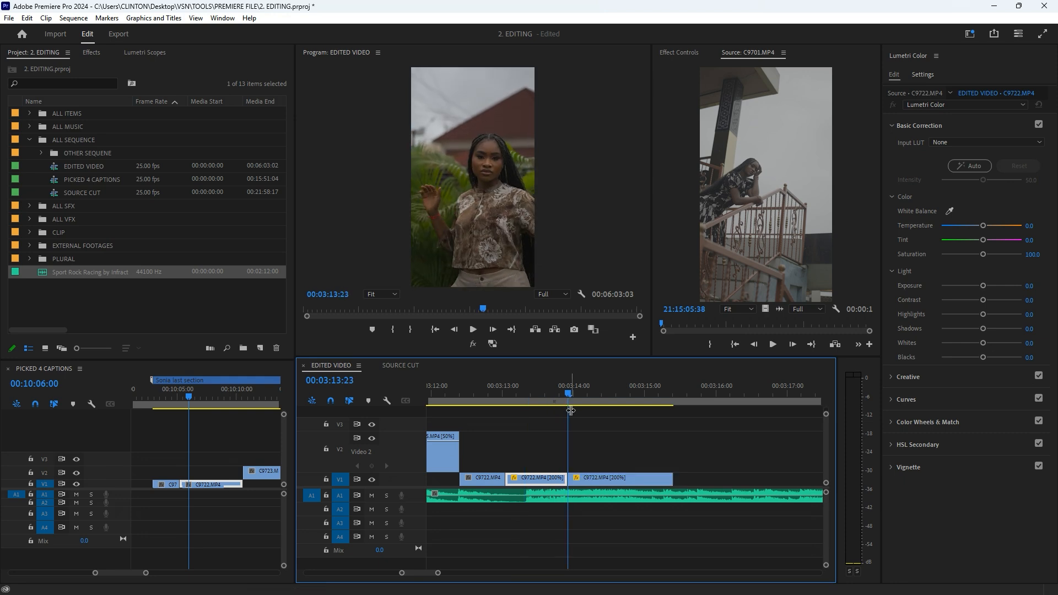
Step: Set the speed of the C9722.MP4 piece after 00:03:13:23 to 350% and play back from the piece before it
left_click(644, 479)
key("ctrl+r")
type("3")
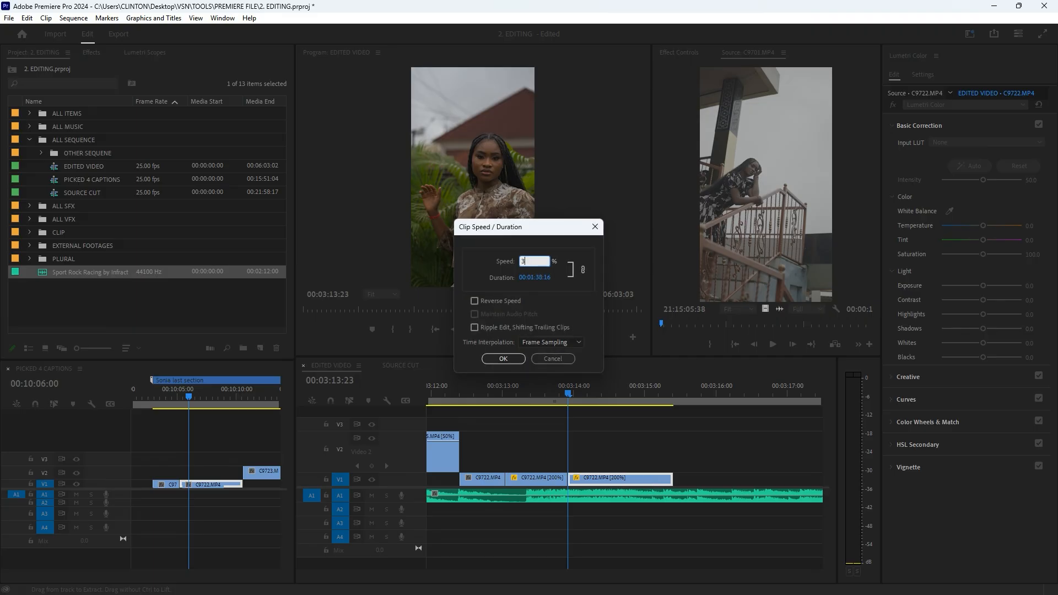
type("5")
key("Return")
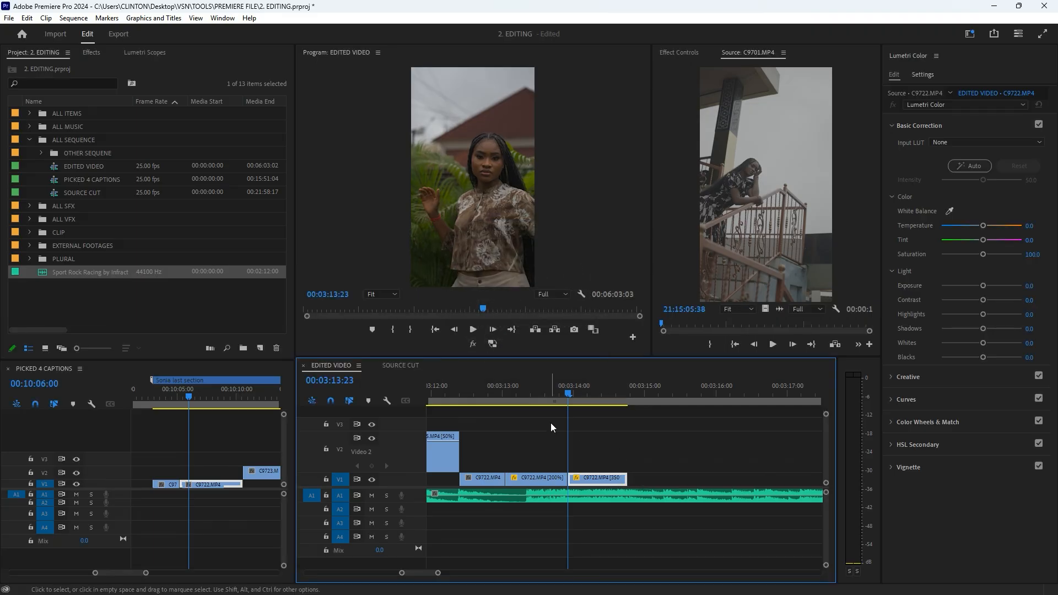
left_click(511, 389)
key("space")
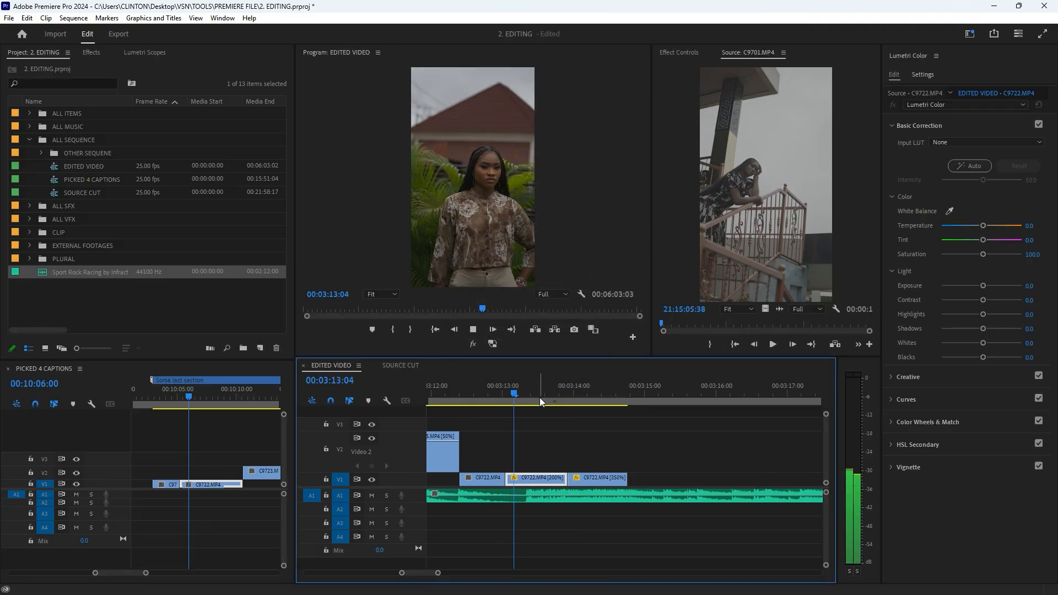
key("space")
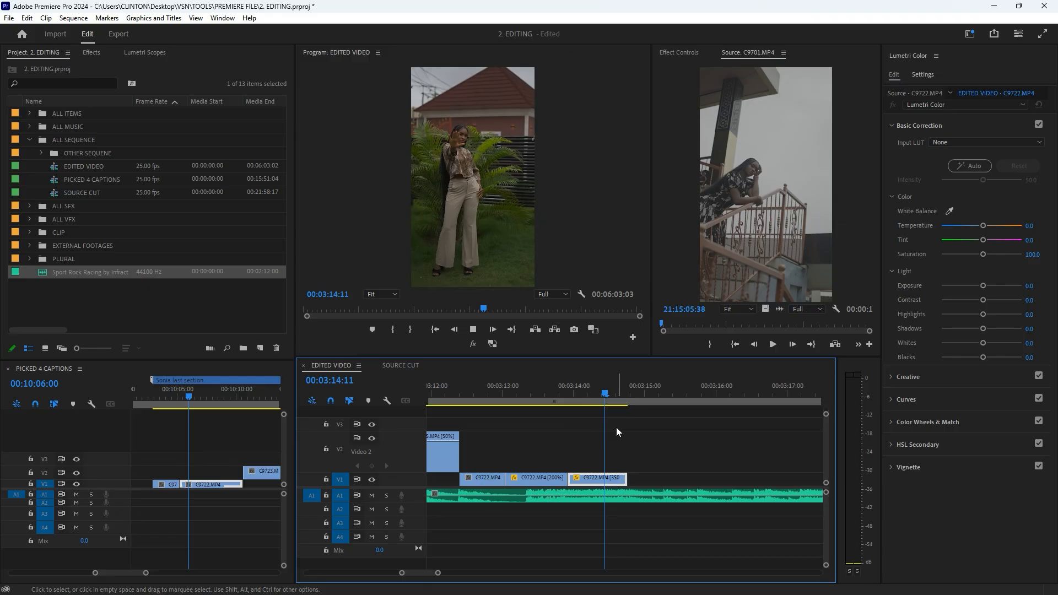
Step: Cut the 350% C9722.MP4 piece at 00:03:14:13 and set the speed of the piece after it to 100%
left_click(611, 392)
key("ctrl+k")
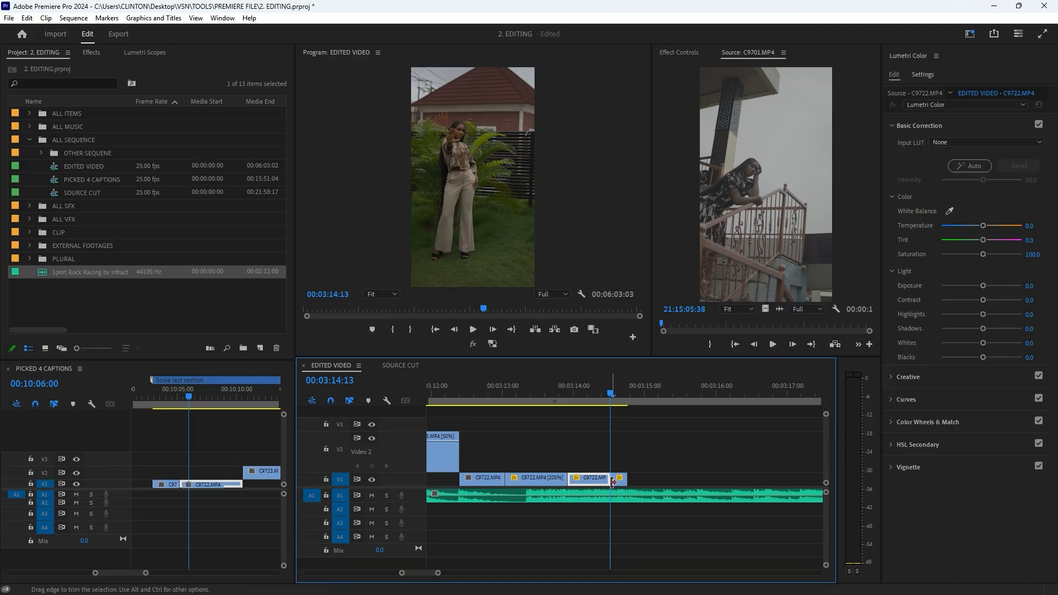
key("ctrl+r")
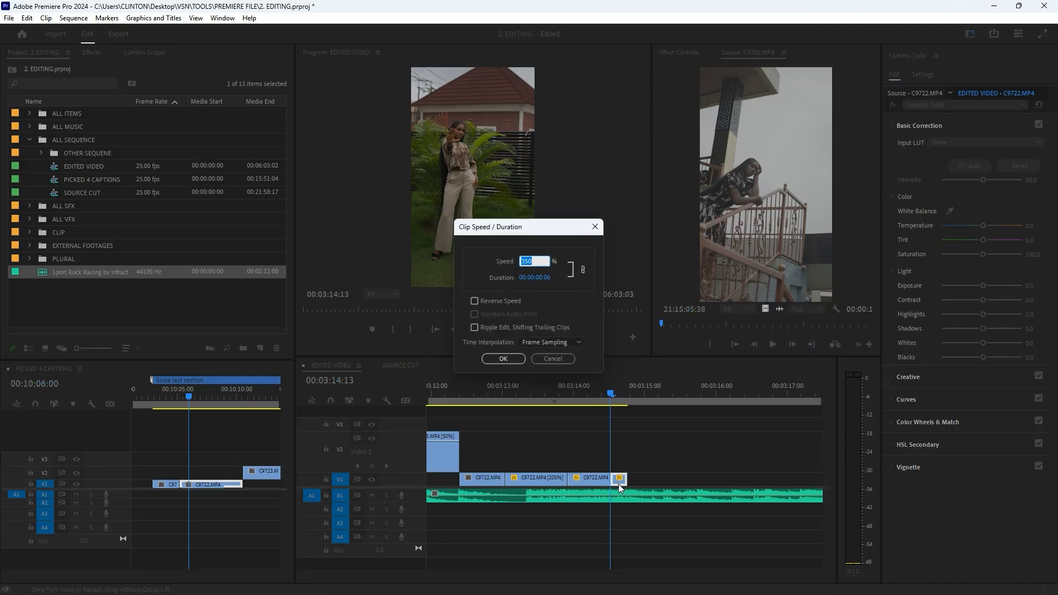
key("Return")
Step: Play back the edit from 00:03:10:19 and extend the end of the last C9722.MP4 piece to about 00:03:15:17
left_click(609, 395)
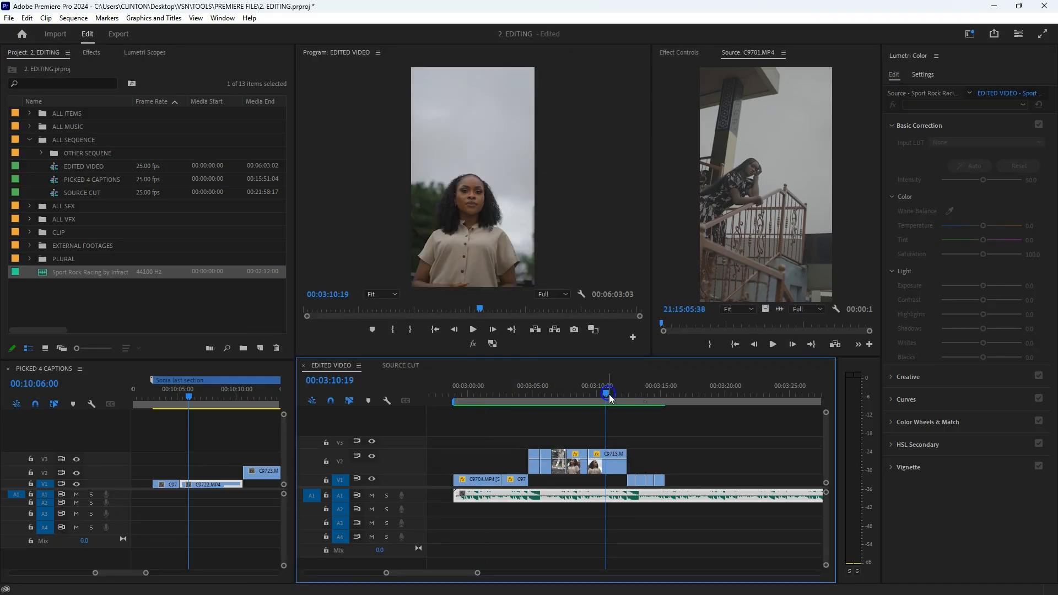
key("space")
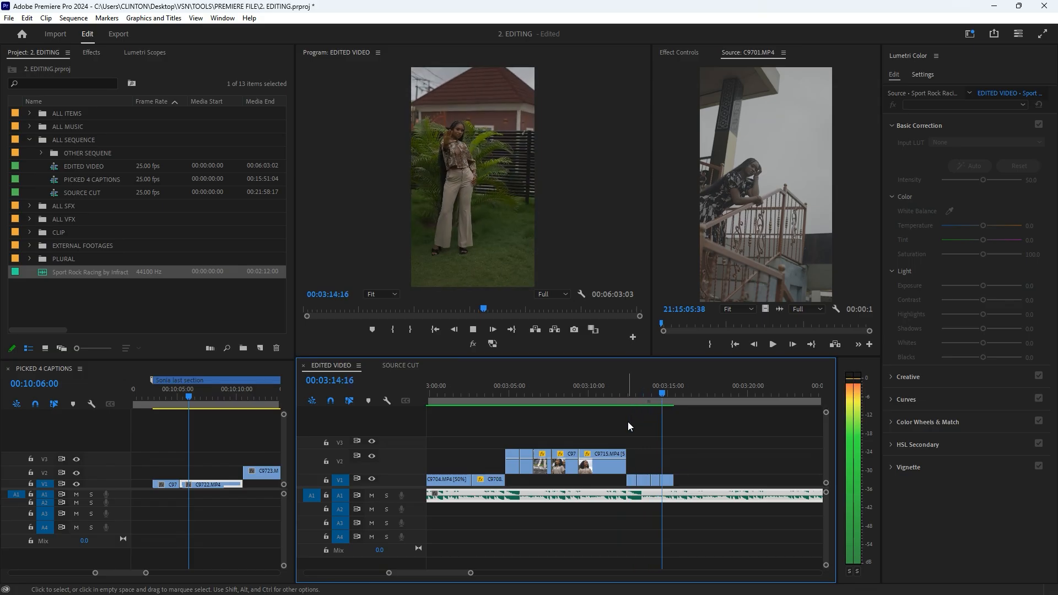
key("space")
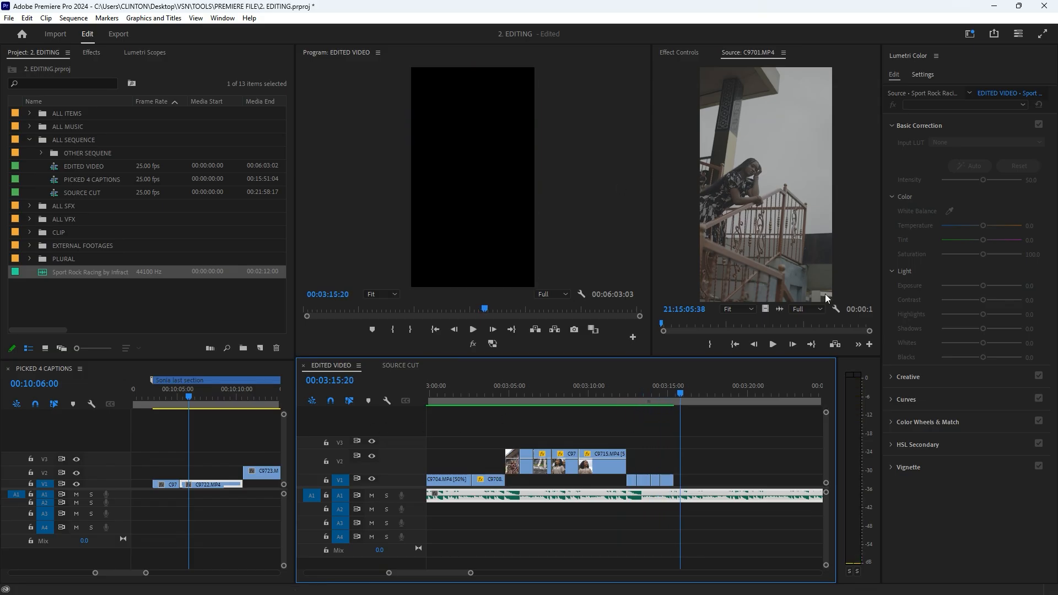
scroll(687, 471, "up", 3)
left_click_drag(653, 485, 659, 483)
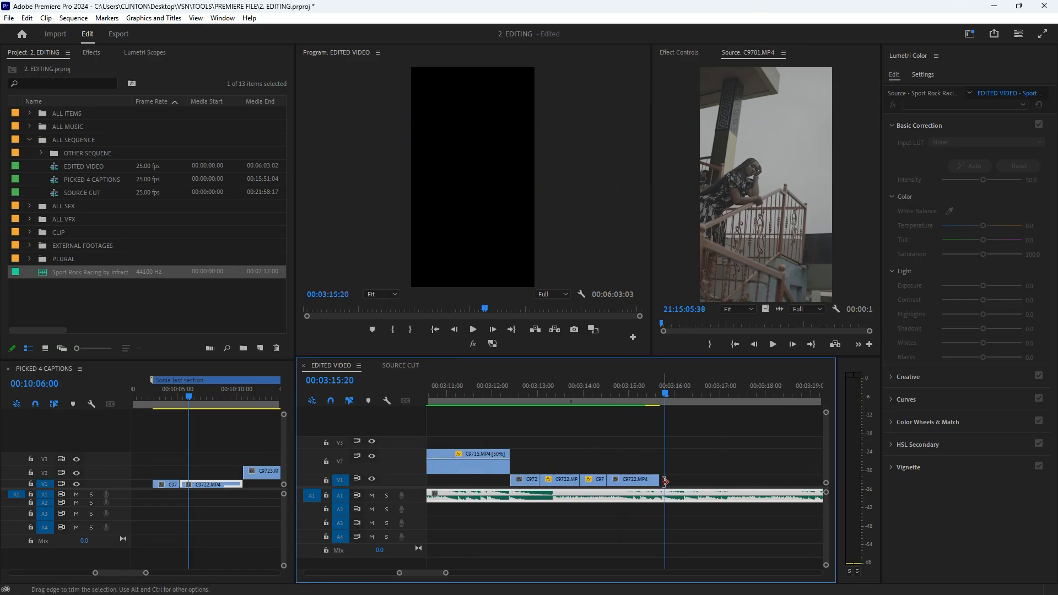
Step: Find C9727.MP4 at 00:11:06:16 in PICKED 4 CAPTIONS and place it on V2 of EDITED VIDEO, directly after the last C9722.MP4 piece
scroll(240, 454, "down", 2)
scroll(240, 455, "down", 2)
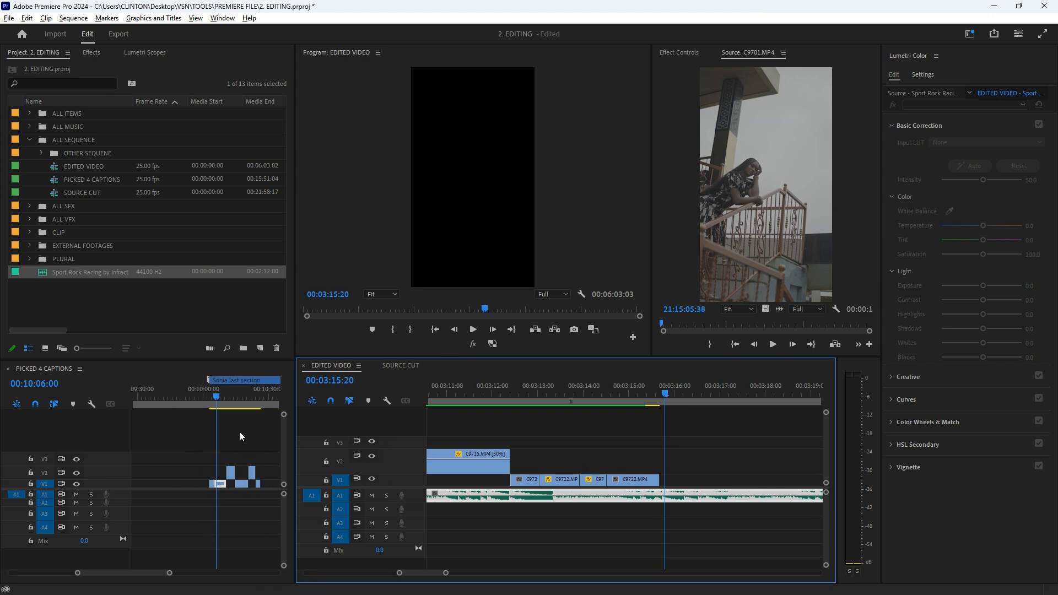
left_click(231, 407)
left_click(238, 404)
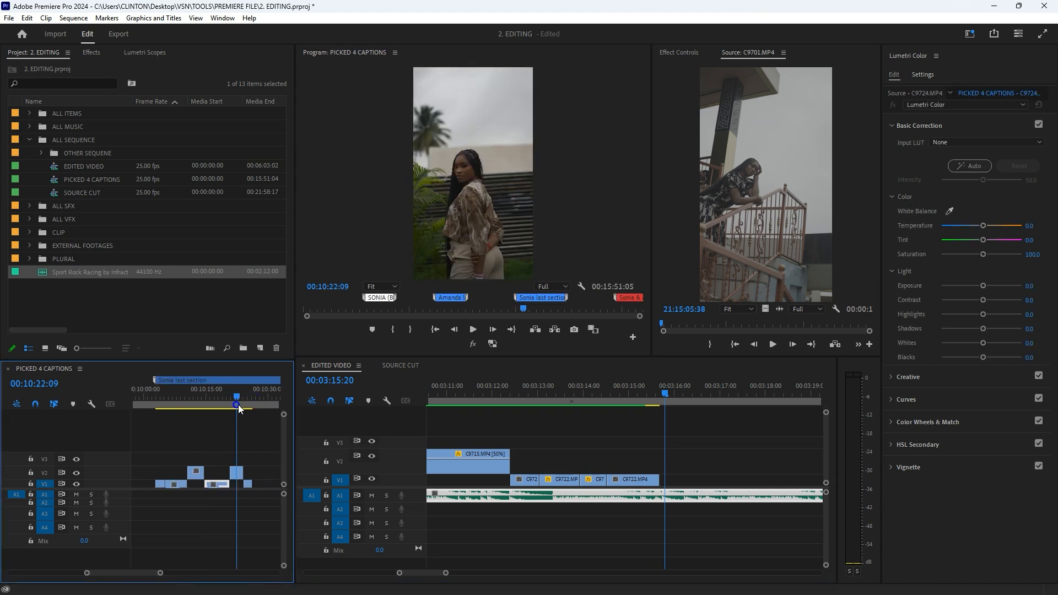
scroll(218, 441, "down", 2)
left_click(223, 403)
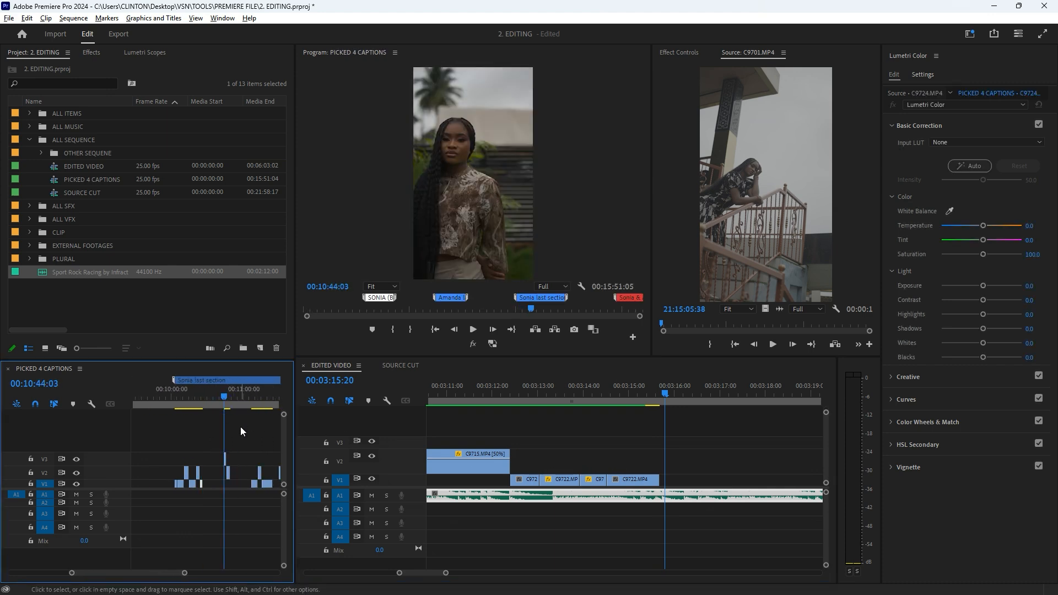
scroll(241, 427, "up", 3)
scroll(203, 439, "up", 2)
left_click(186, 402)
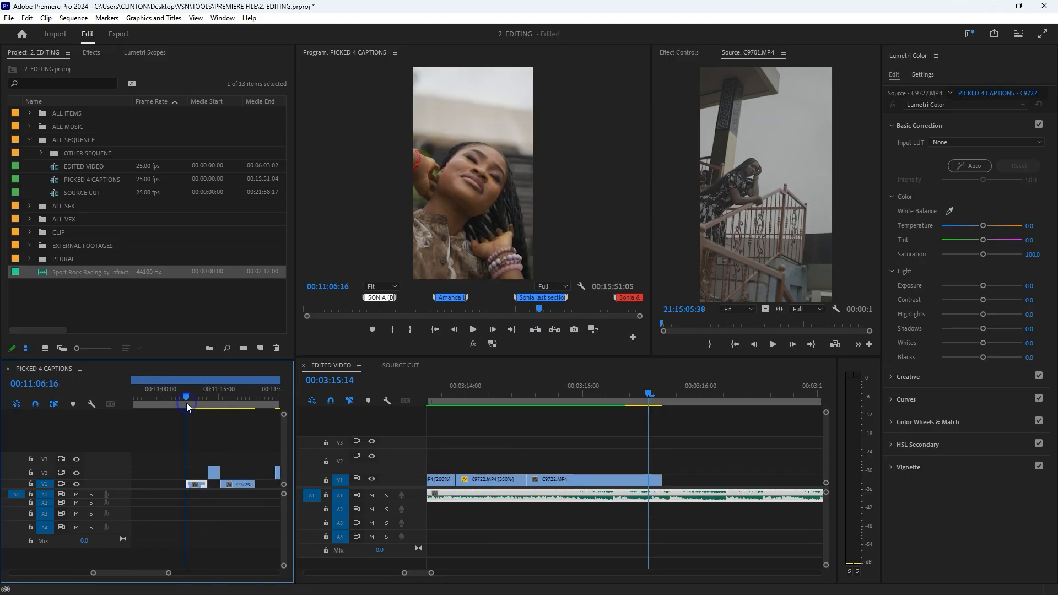
left_click_drag(190, 485, 803, 462)
scroll(584, 457, "down", 4)
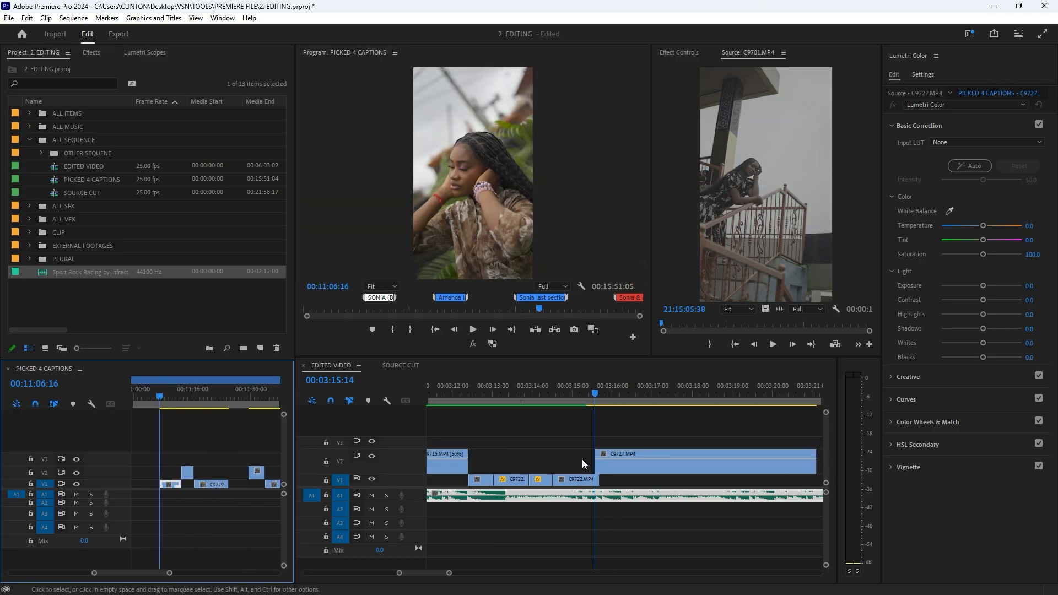
left_click(612, 468)
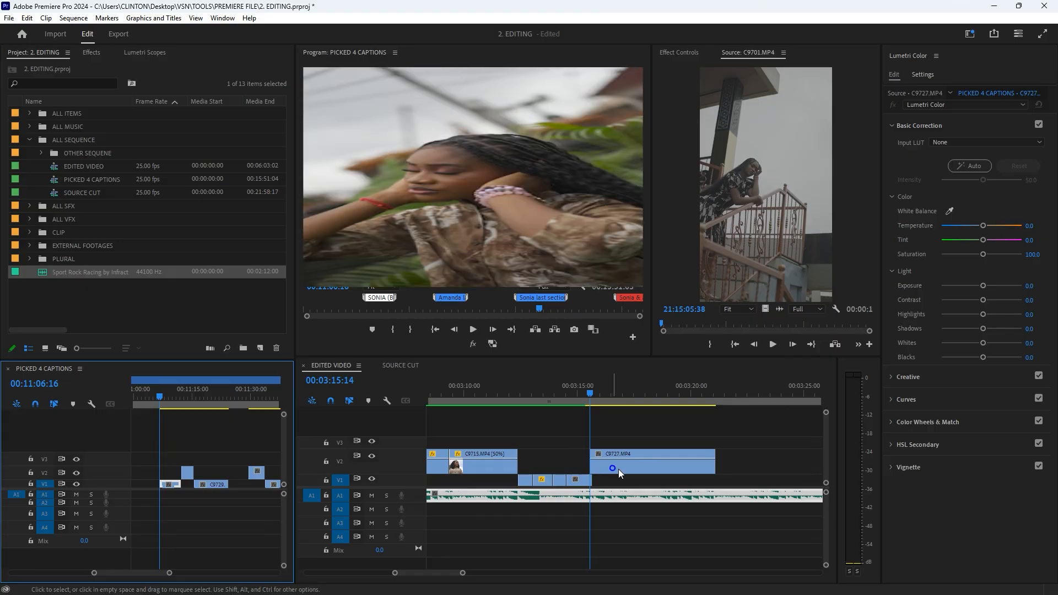
left_click_drag(619, 468, 621, 469)
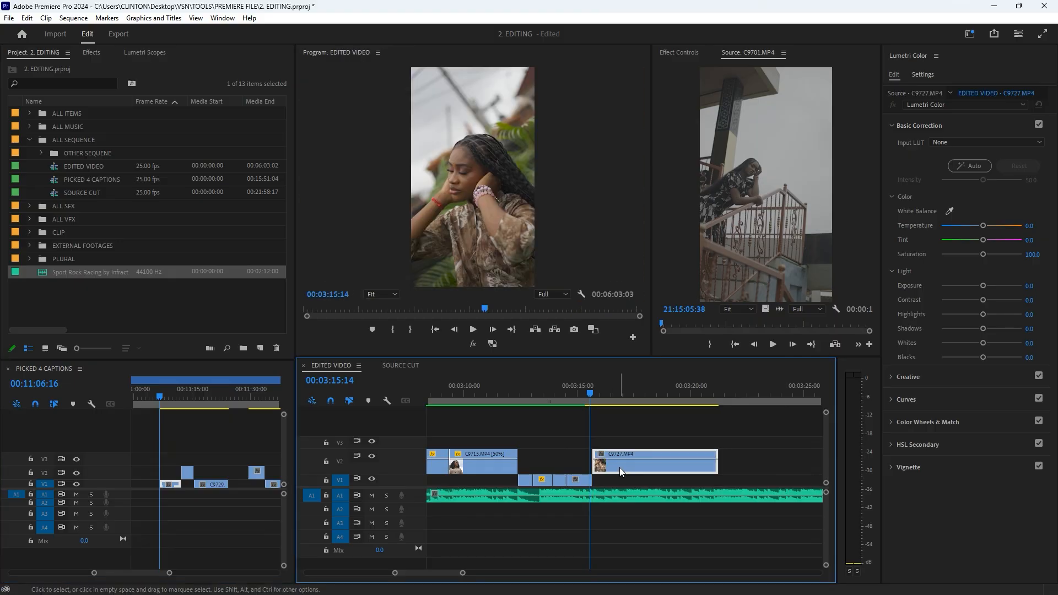
Step: Set the speed of C9727.MP4 to 60% and play back the transition from C9722.MP4
key("ctrl+r")
type("6:0")
key("Return")
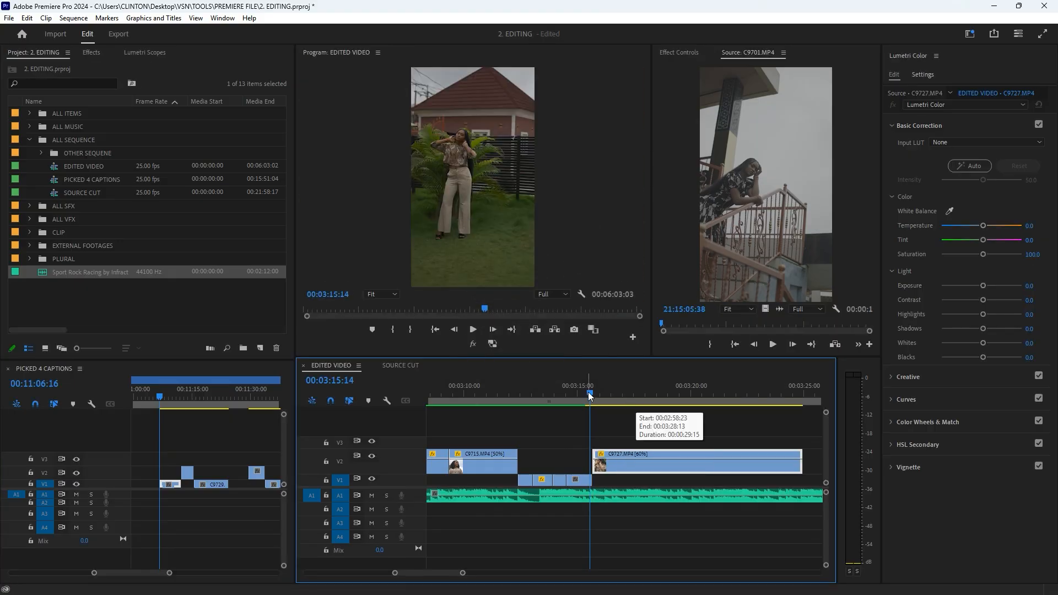
key("space")
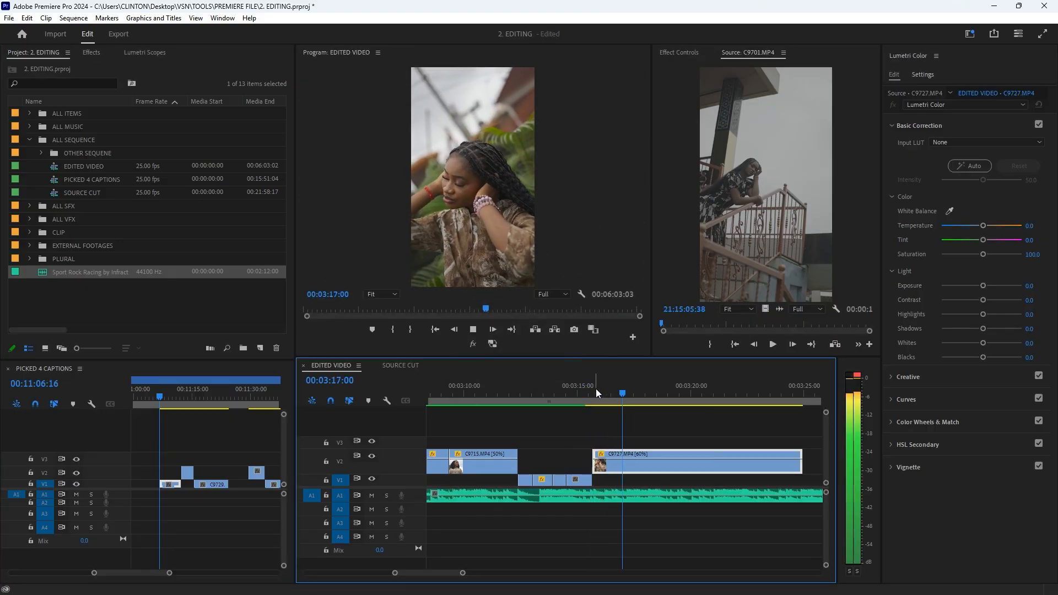
Step: Set the speed of C9727.MP4 to 80% and play it back from its start
key("ctrl+r")
type("7")
key("BackSpace")
type("80")
key("Return")
left_click_drag(614, 386, 595, 392)
key("space")
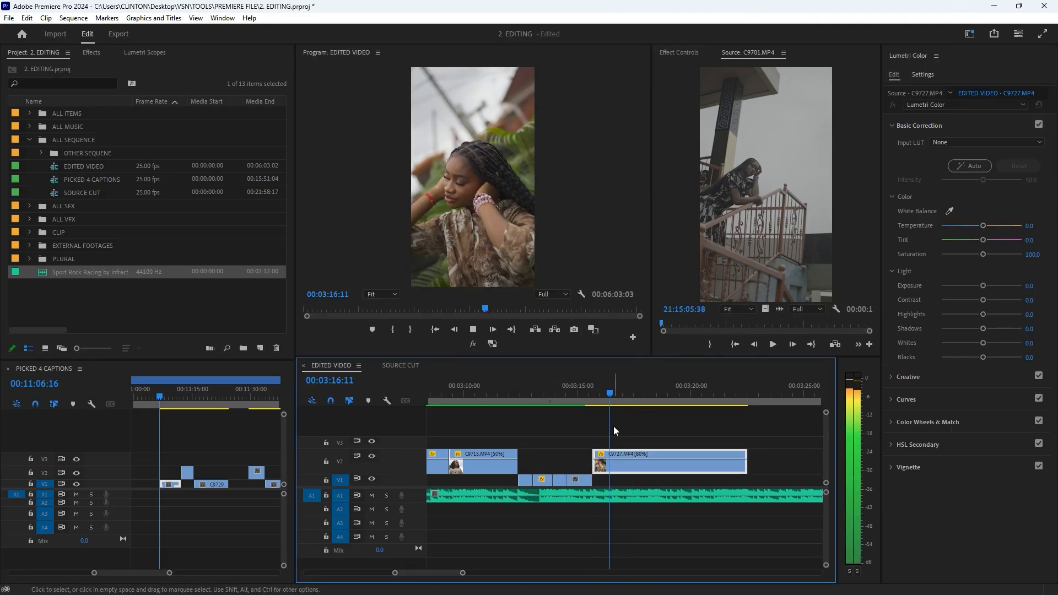
Step: Cut C9724.MP4 at 00:10:21:17 in PICKED 4 CAPTIONS and place the part after the cut on V1 of EDITED VIDEO, directly after C9727.MP4
left_click(183, 431)
key("space")
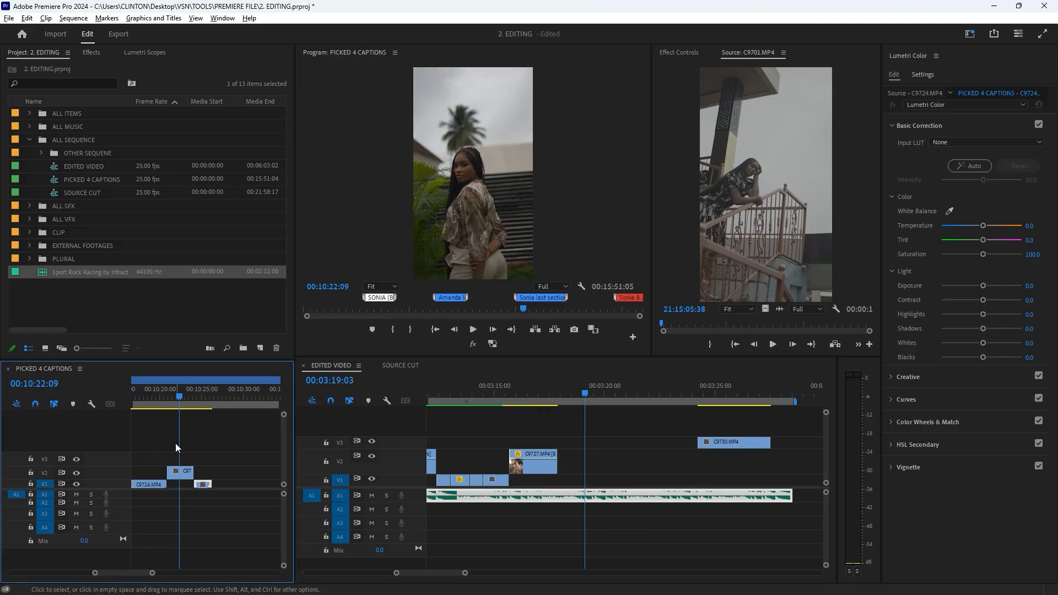
key("equal")
left_click_drag(193, 398, 177, 403)
left_click(189, 472)
left_click_drag(192, 472, 577, 483)
left_click(578, 480)
Step: Set the speed of the placed C9724.MP4 clip to 50% and play back from within C9727.MP4
key("ctrl+r")
type("50")
key("Return")
key("j")
key("=")
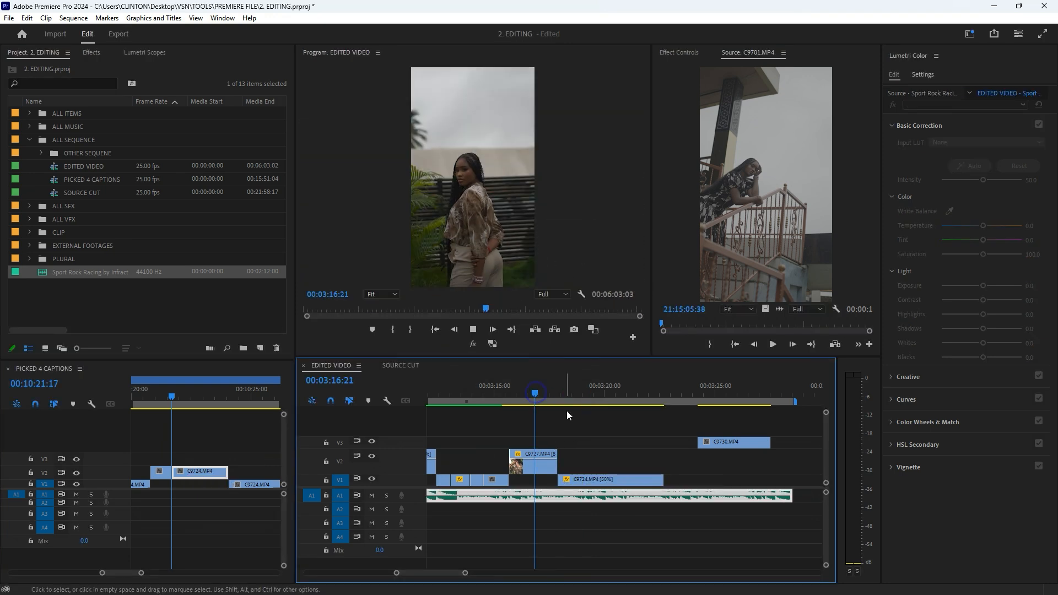
key("l")
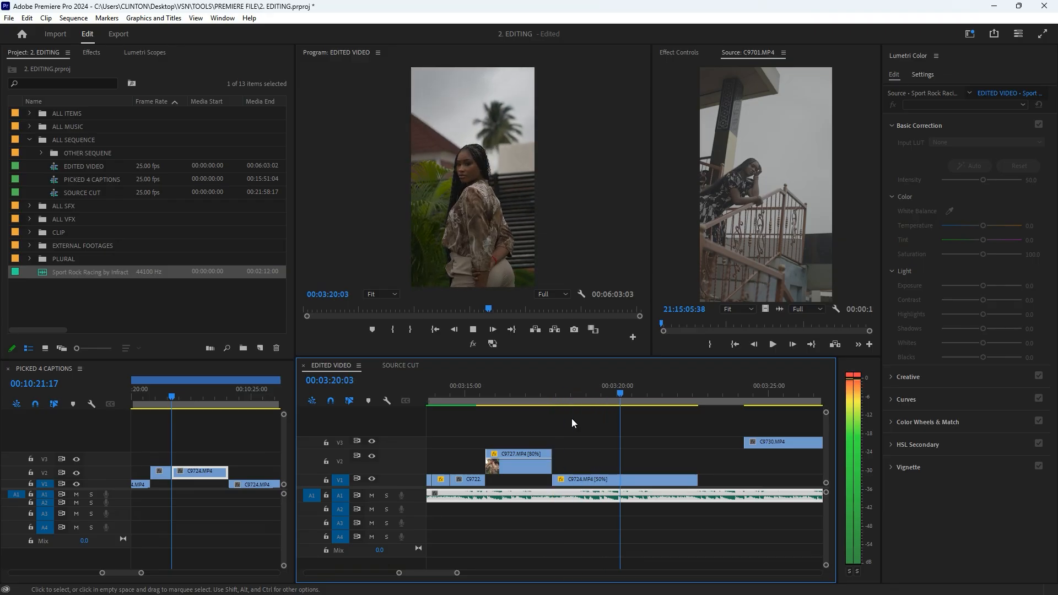
Step: Place C9737.MP4 from the ending section of PICKED 4 CAPTIONS on V2 of EDITED VIDEO at 00:03:20:03, directly after C9724.MP4
left_click(241, 403)
left_click_drag(252, 482, 760, 456)
scroll(556, 461, "down", 3)
scroll(557, 462, "down", 1)
left_click(609, 468)
Step: Set the speed of C9737.MP4 to 60% and play it back from its start
key("ctrl+r")
type("60")
key("Return")
left_click(591, 399)
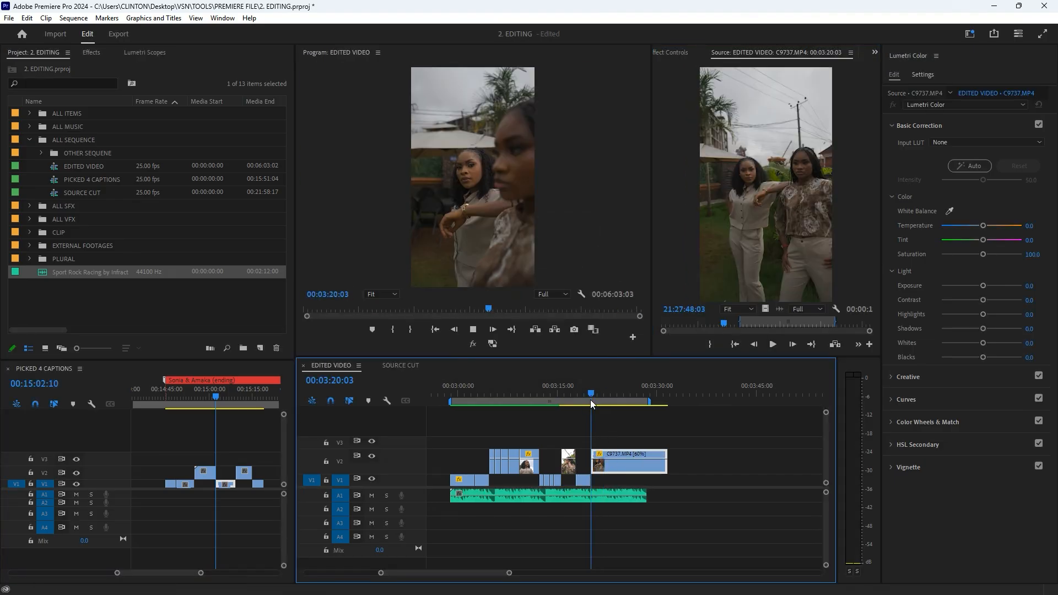
key("space")
Step: Undo the speed change on C9737.MP4 and play back the transition from C9724.MP4 into it
key("ctrl+z")
left_click(586, 388)
scroll(578, 444, "up", 4)
key("space")
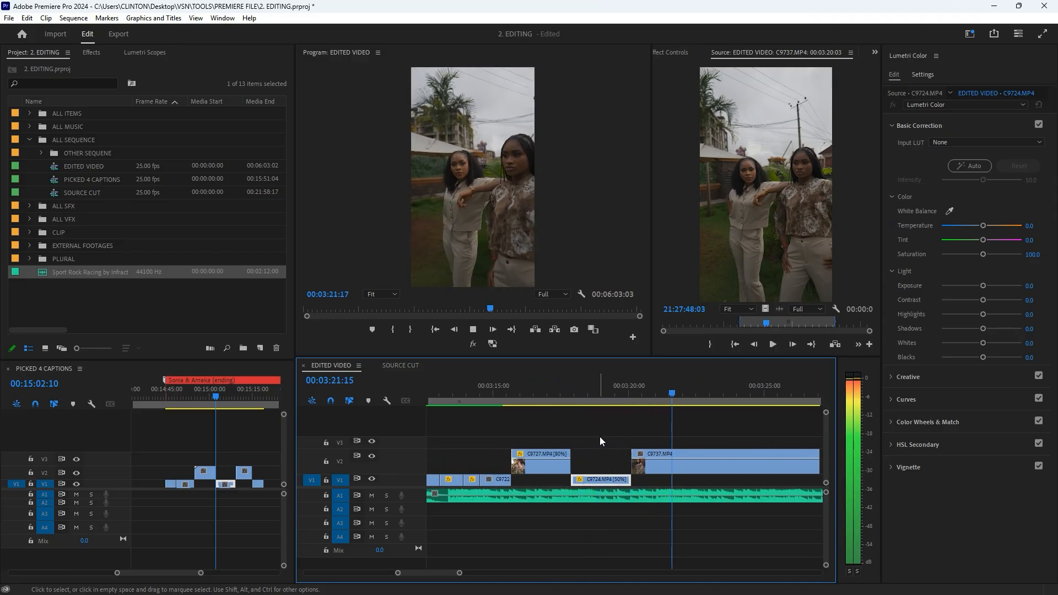
Step: Undo the placement of C9737.MP4 in EDITED VIDEO
left_click(808, 495)
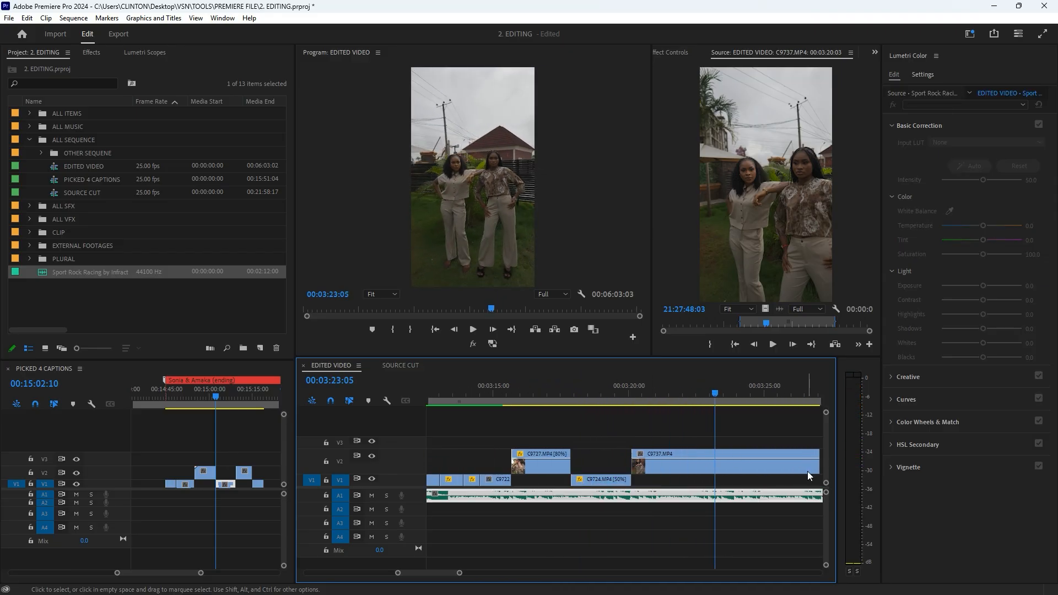
key("minus")
key("minus")
key("ctrl+z")
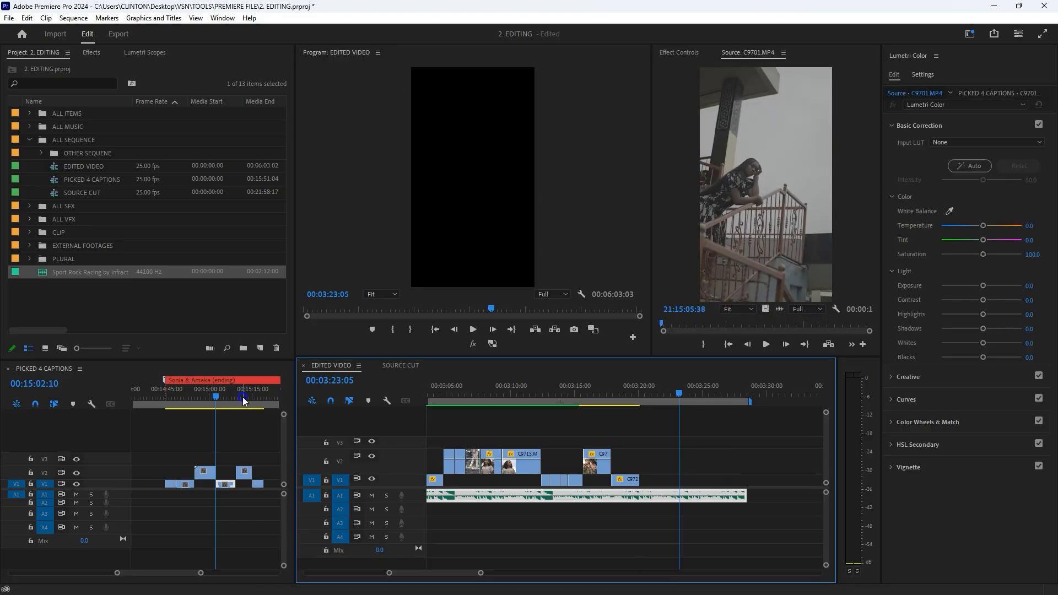
Step: Place another C9724.MP4 clip from PICKED 4 CAPTIONS on V2 of EDITED VIDEO at 00:03:21:11
left_click(243, 397)
left_click(184, 397)
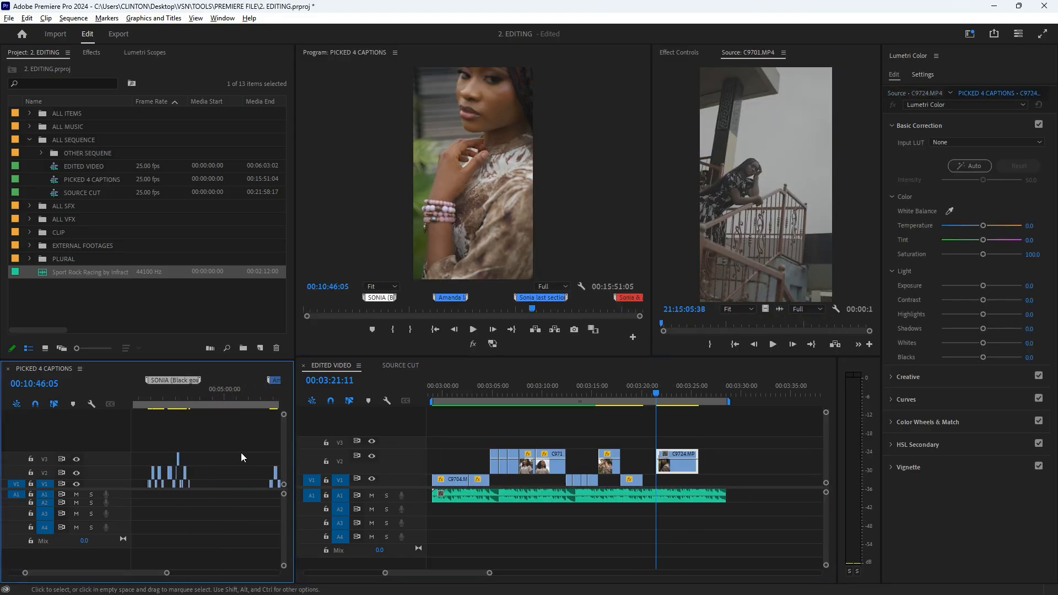
Step: Scrub PICKED 4 CAPTIONS for the next shot and park the playhead at 00:07:16:02 in C9717.MP4
scroll(241, 452, "down", 5)
left_click(175, 397)
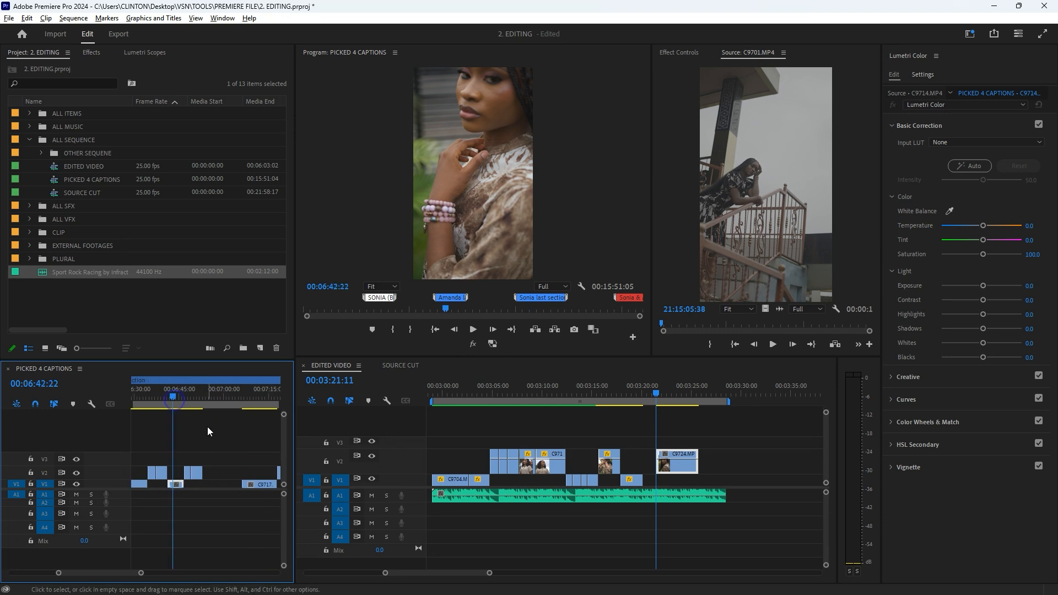
scroll(199, 443, "up", 3)
left_click(150, 398)
scroll(158, 405, "up", 4)
scroll(224, 431, "up", 5)
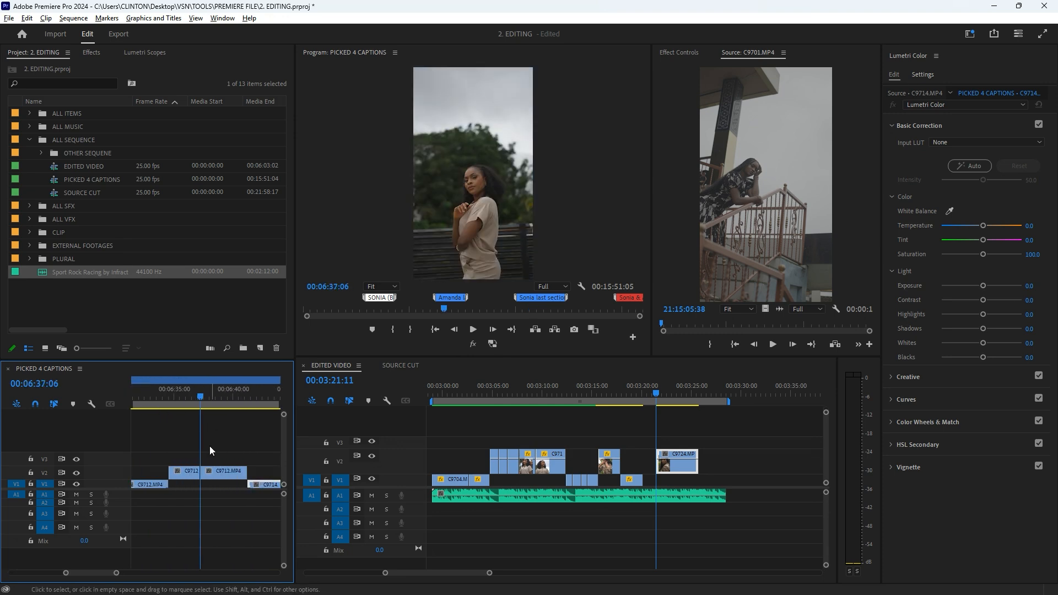
left_click_drag(150, 398, 293, 449)
scroll(249, 450, "down", 1)
left_click_drag(218, 401, 250, 405)
scroll(209, 411, "up", 1)
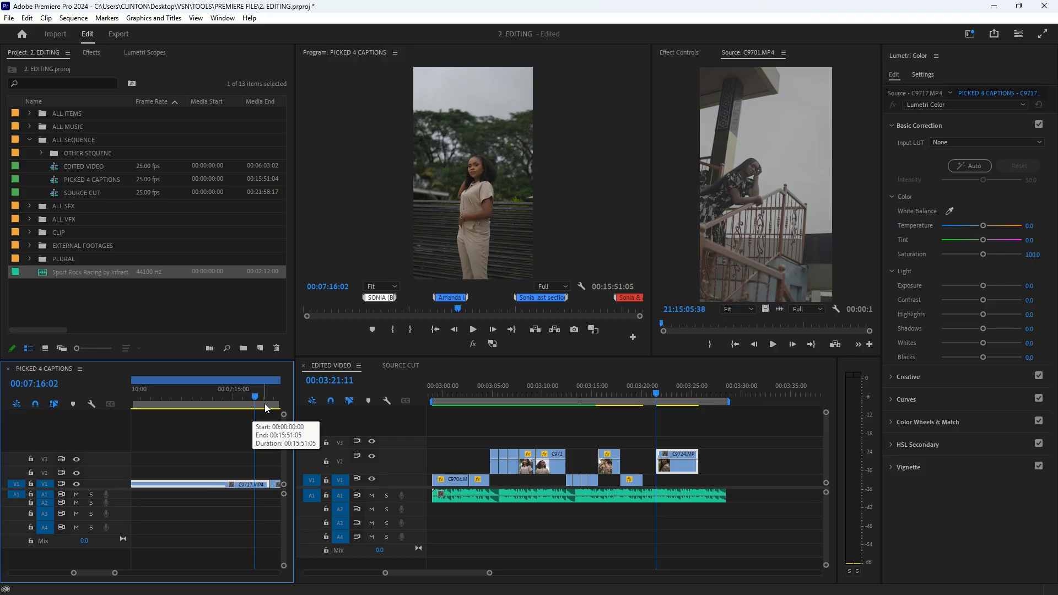
Step: Roll the cut between the two adjoining C9717.MP4 clips in PICKED 4 CAPTIONS back to the playhead at 00:07:16:02
scroll(259, 396, "down", 2)
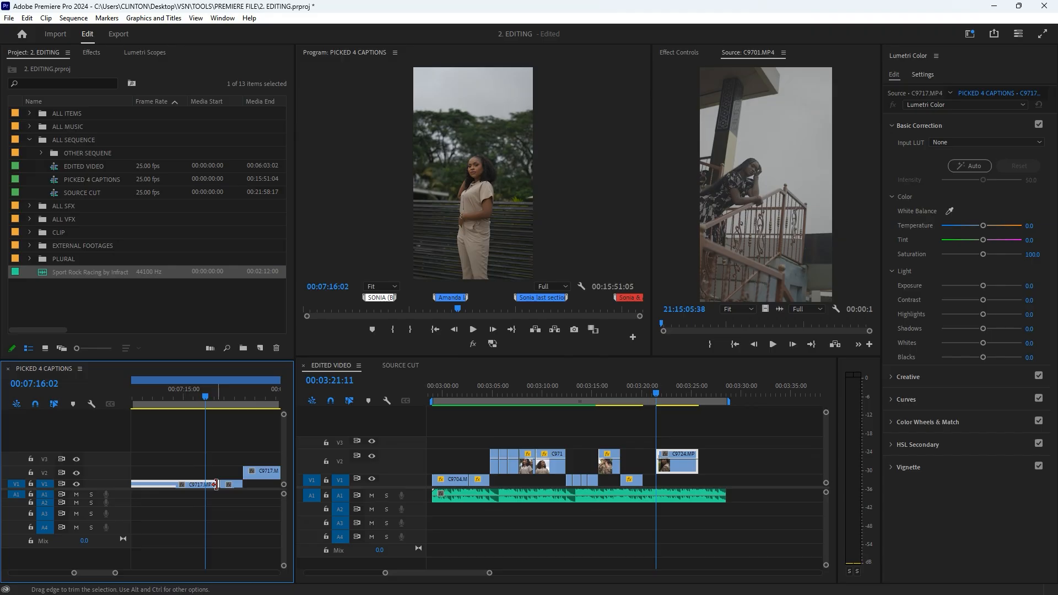
left_click_drag(216, 484, 206, 485)
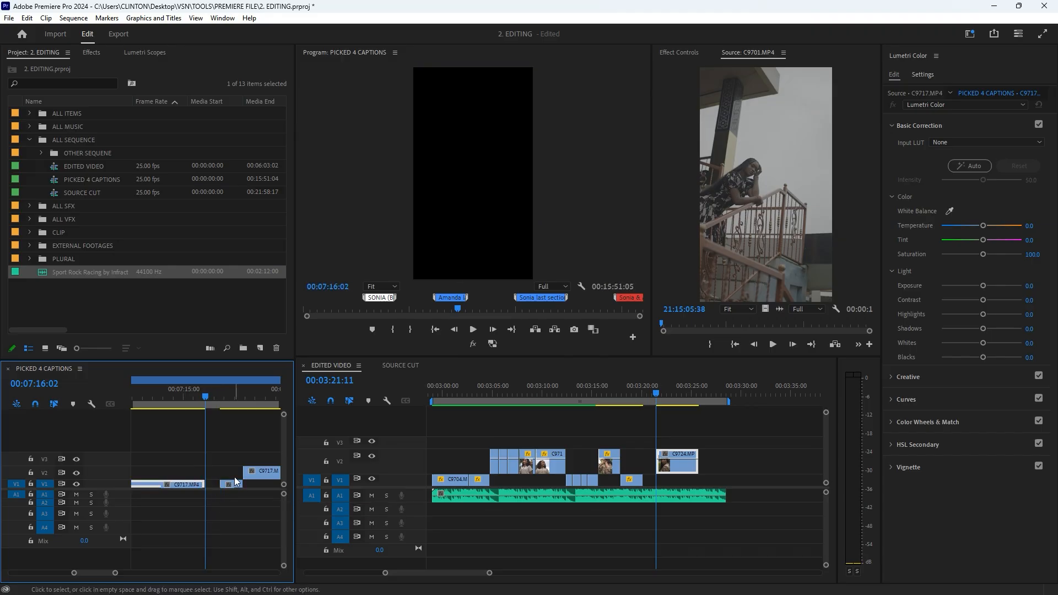
key("ctrl+z")
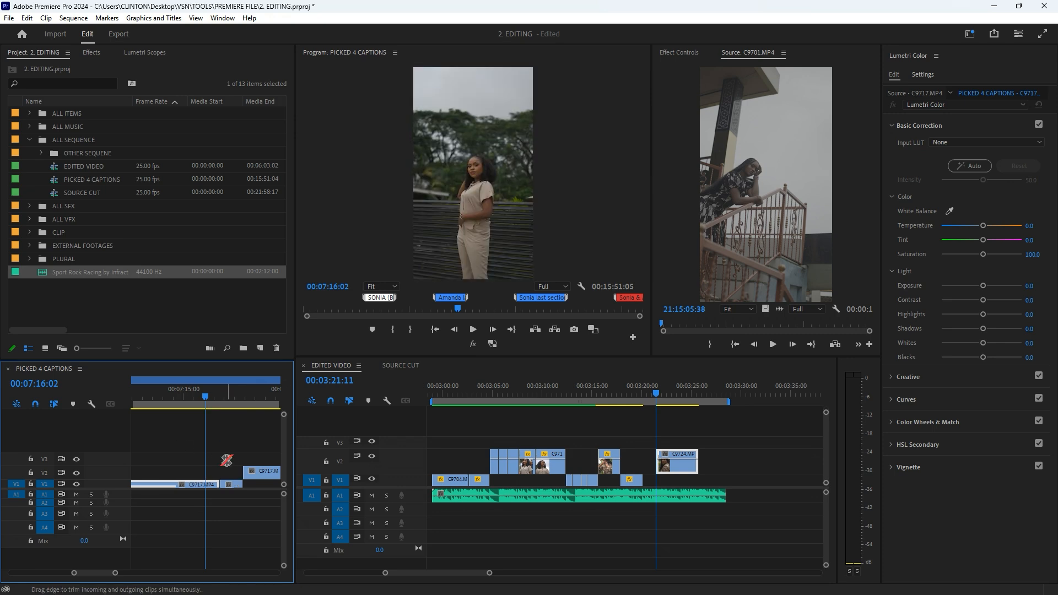
left_click_drag(219, 485, 205, 485)
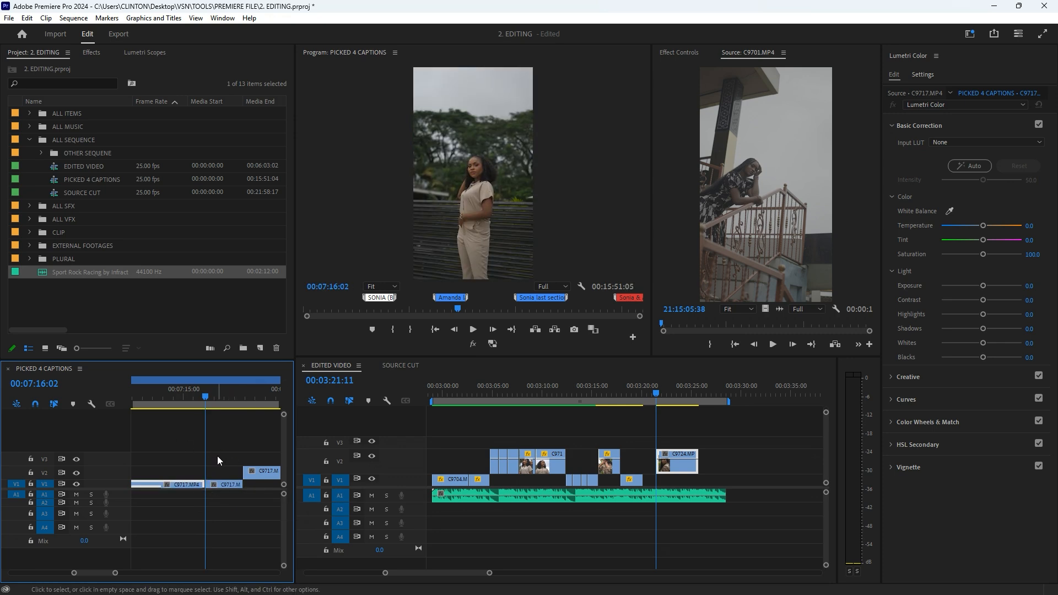
Step: Place the C9717.MP4 clip starting at 00:07:16:02 on V1 of EDITED VIDEO directly after C9724.MP4 [50%] and play back the transition
scroll(224, 485, "up", 1)
left_click_drag(210, 487, 650, 486)
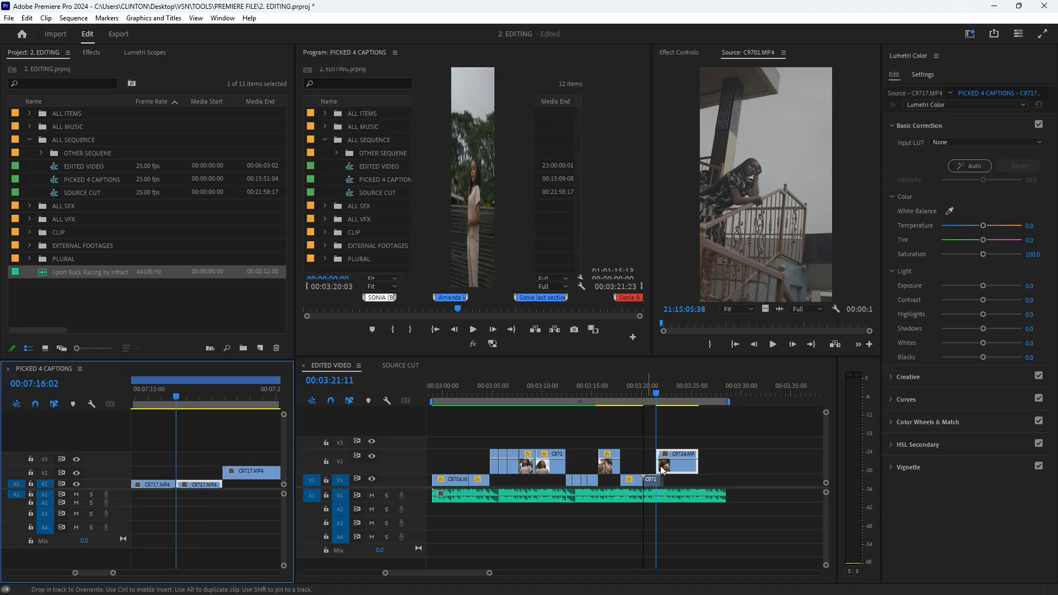
scroll(673, 466, "up", 2)
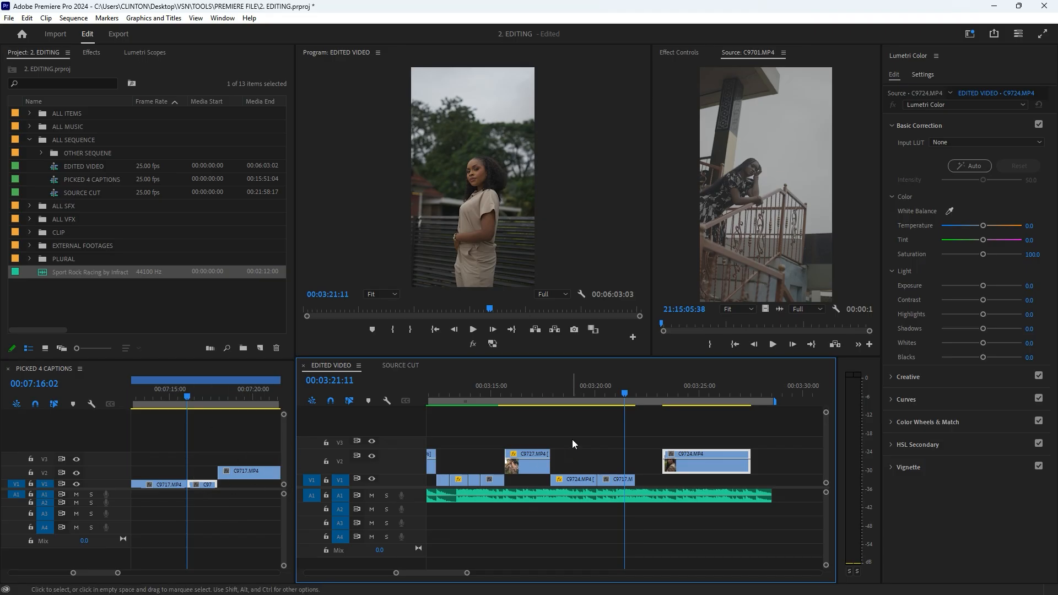
scroll(576, 457, "up", 4)
left_click(588, 386)
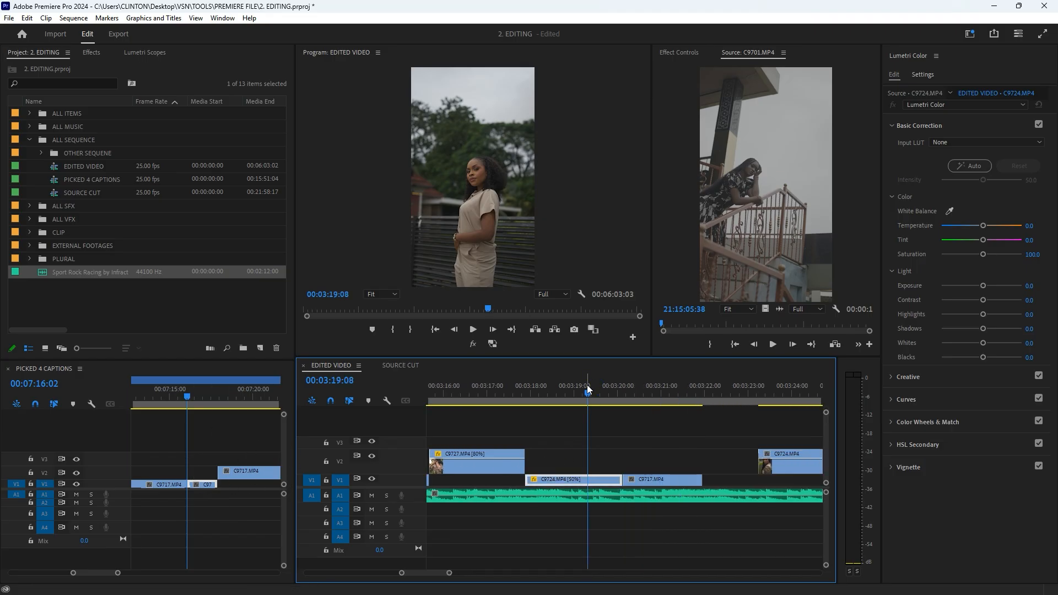
key("space")
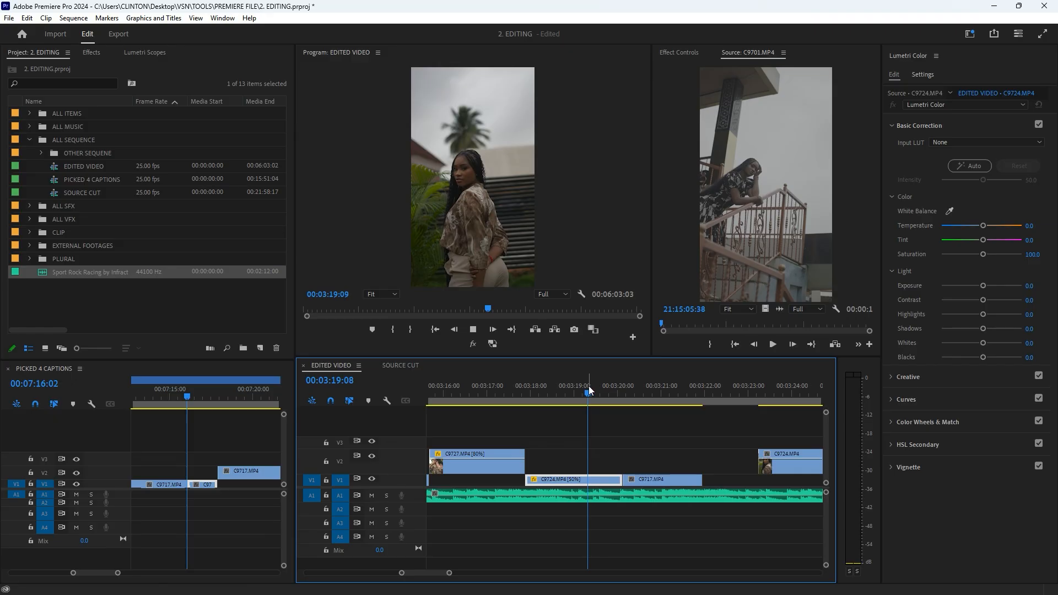
Step: Set the speed of C9717.MP4 in EDITED VIDEO to 70% and play back the transition into it
left_click(670, 477)
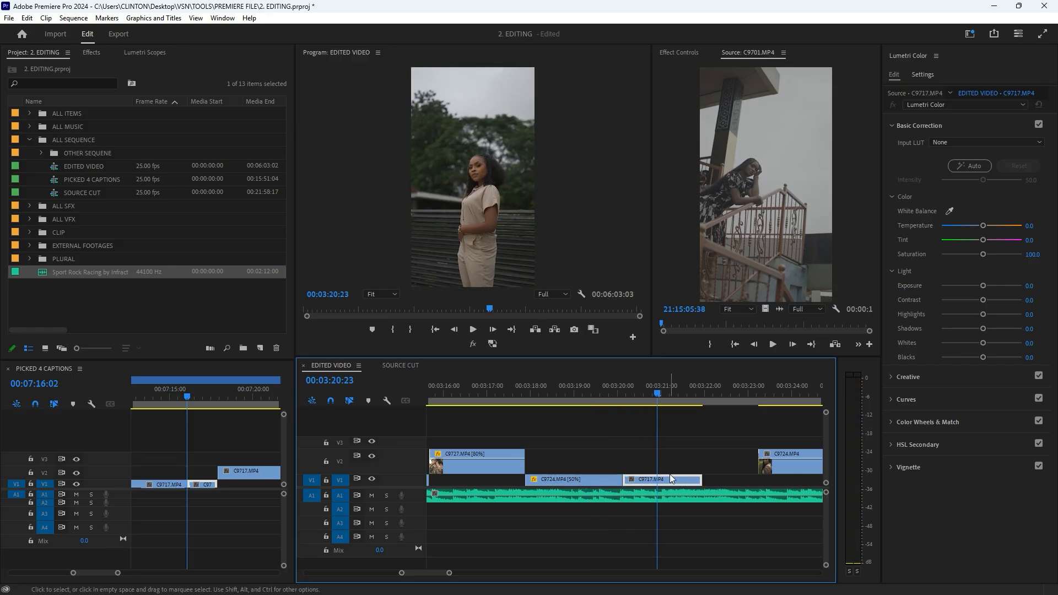
key("ctrl+r")
type("7")
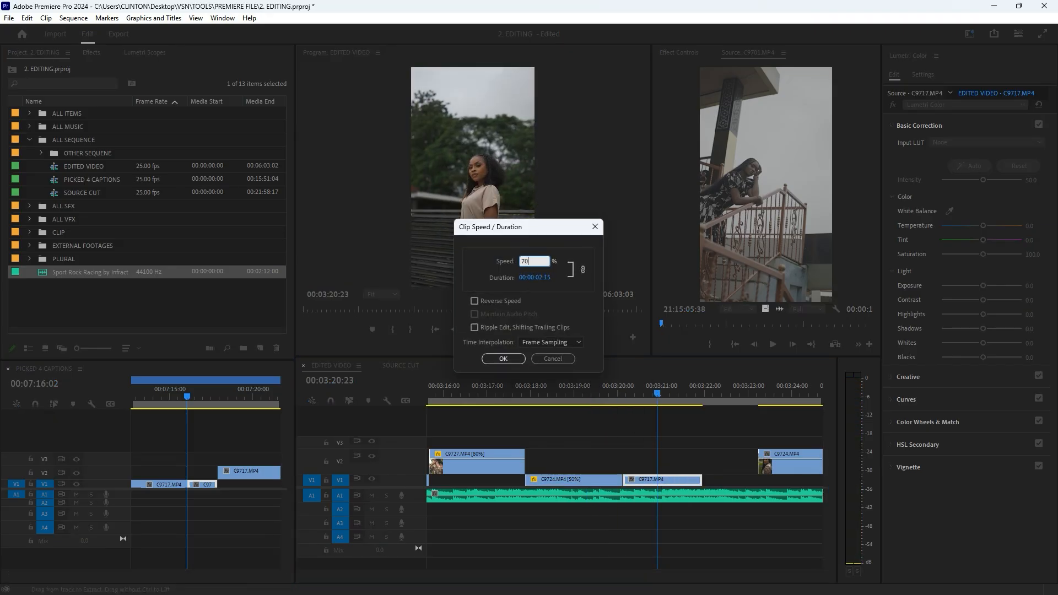
key("Return")
left_click(623, 385)
key("space")
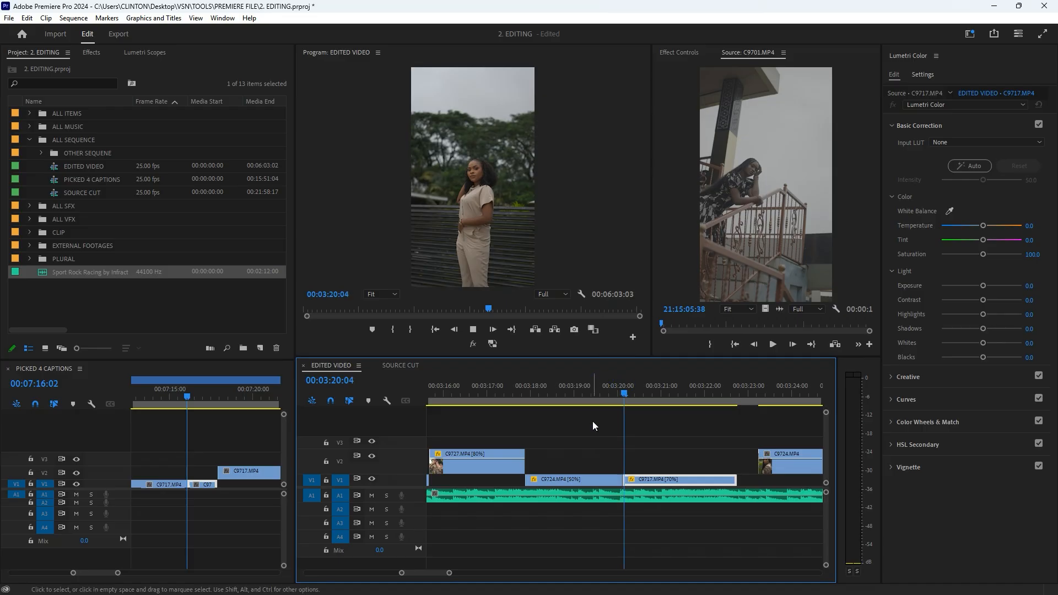
left_click(598, 386)
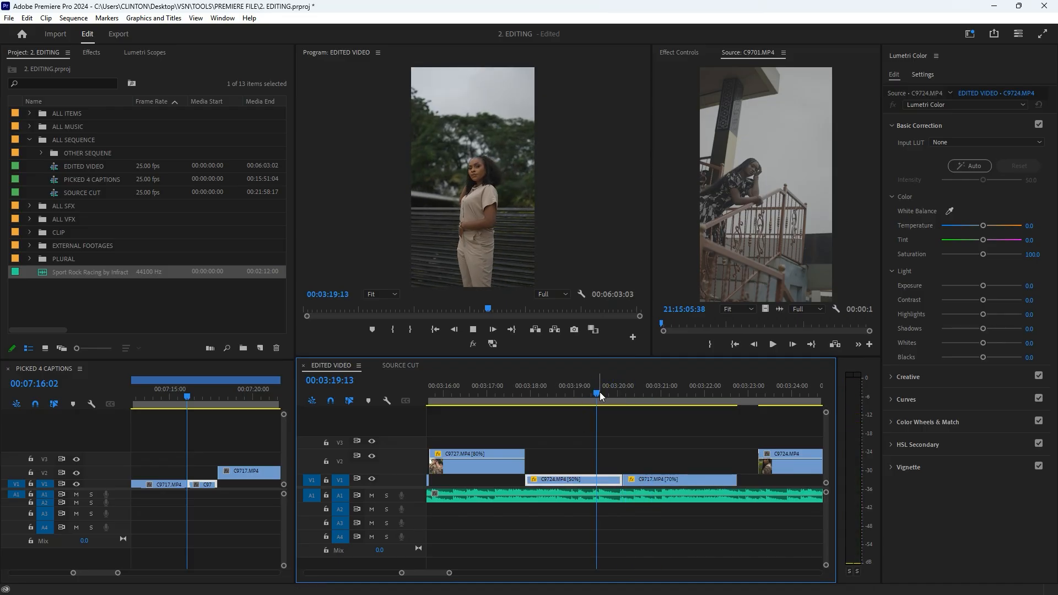
key("minus")
key("space")
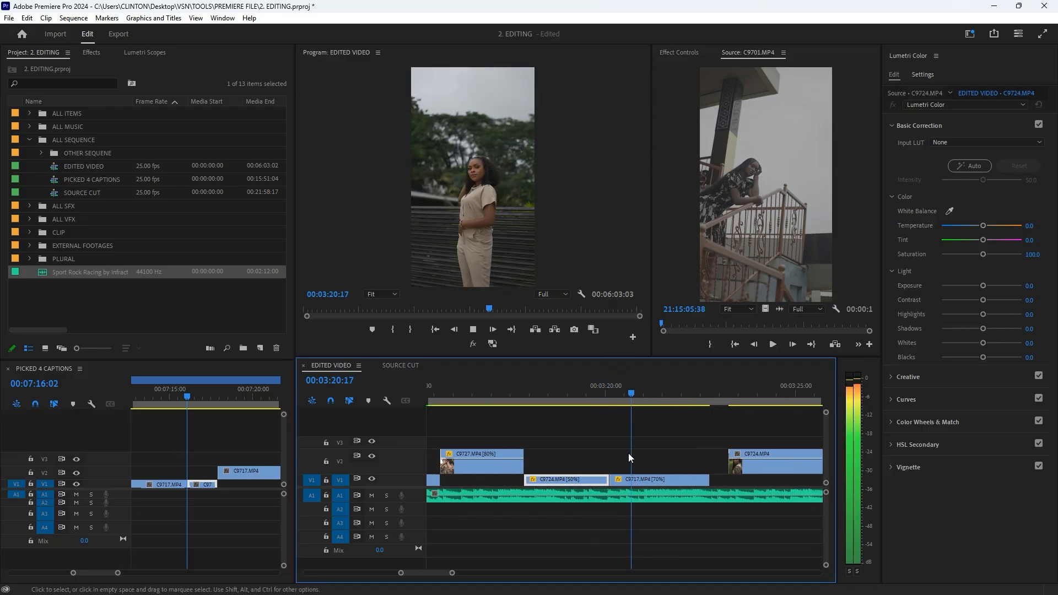
Step: Shorten C9717.MP4 to end at about 00:03:22:01, butt C9724.MP4 against it on V1, and play it back
left_click(667, 468)
left_click_drag(671, 478, 626, 475)
key("minus")
key("minus")
key("minus")
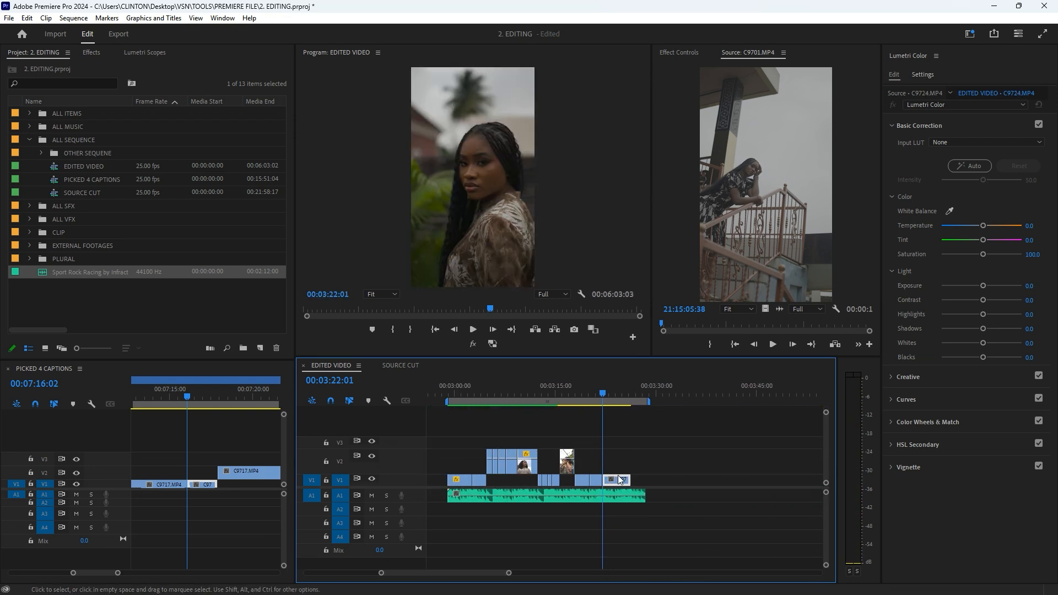
key("space")
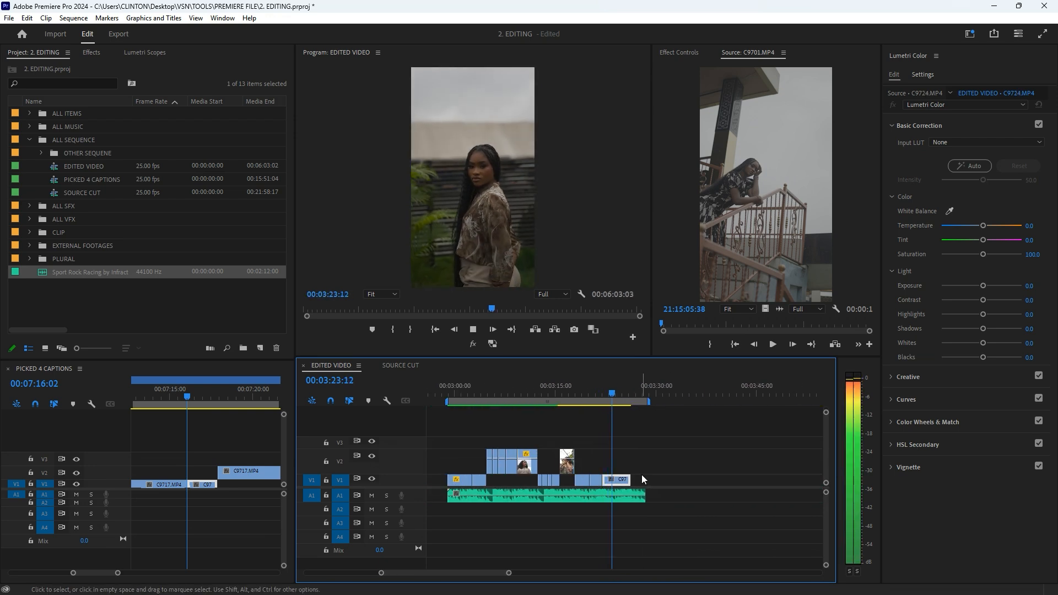
key("space")
key("space")
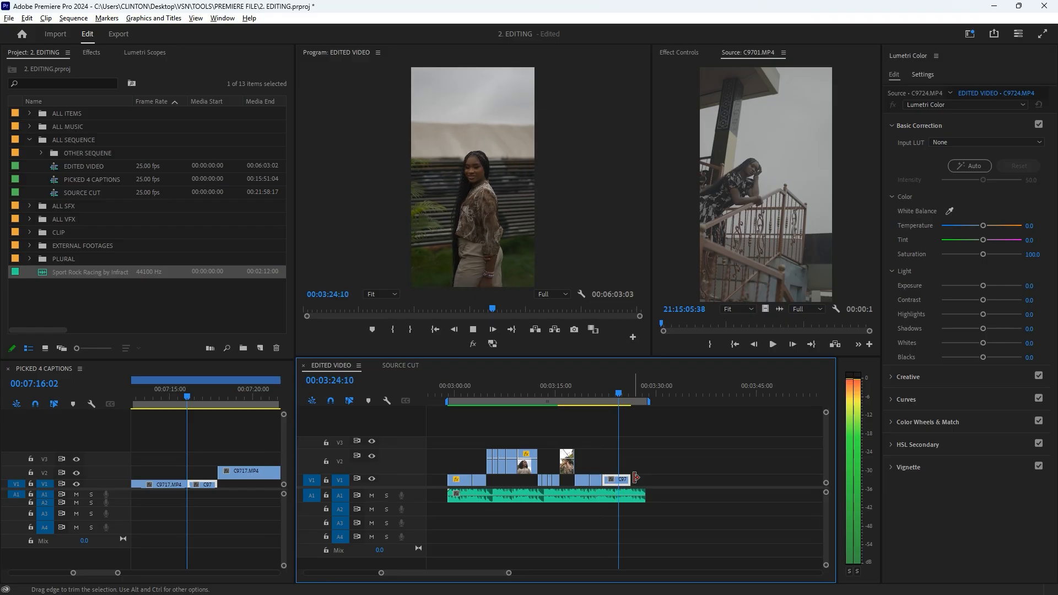
Step: Finish the playback and delete the C9724.MP4 clip at the end of V1 in EDITED VIDEO
key("alt+space")
scroll(636, 478, "up", 4)
key("space")
scroll(631, 480, "up", 1)
left_click(631, 480)
key("Delete")
Step: Place C9740.MP4 from the ending section of PICKED 4 CAPTIONS on V2 near the end of EDITED VIDEO
scroll(568, 449, "down", 2)
scroll(219, 449, "down", 4)
left_click(226, 412)
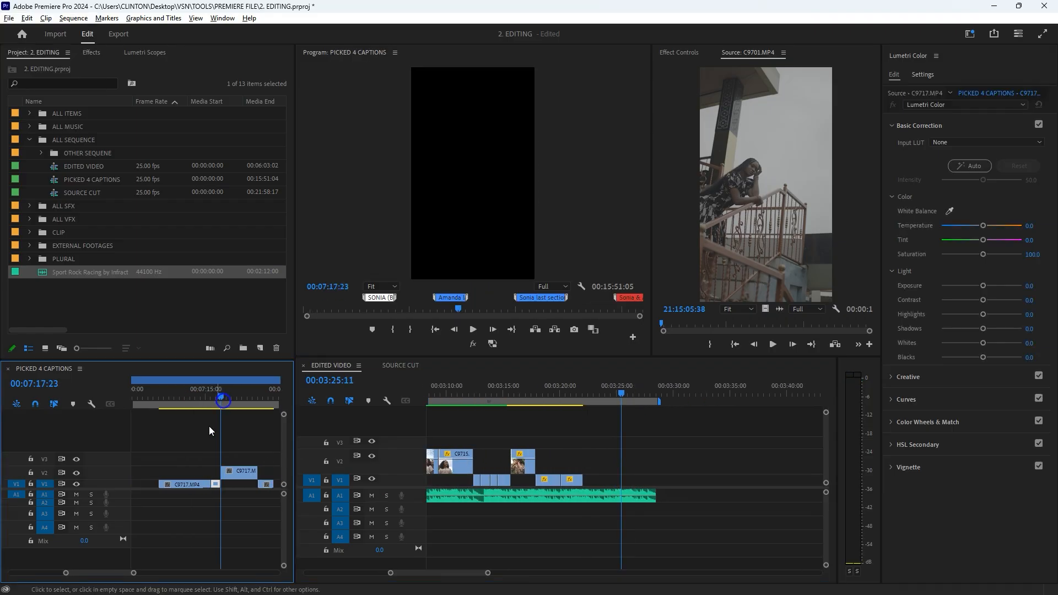
scroll(191, 452, "down", 5)
scroll(220, 445, "up", 6)
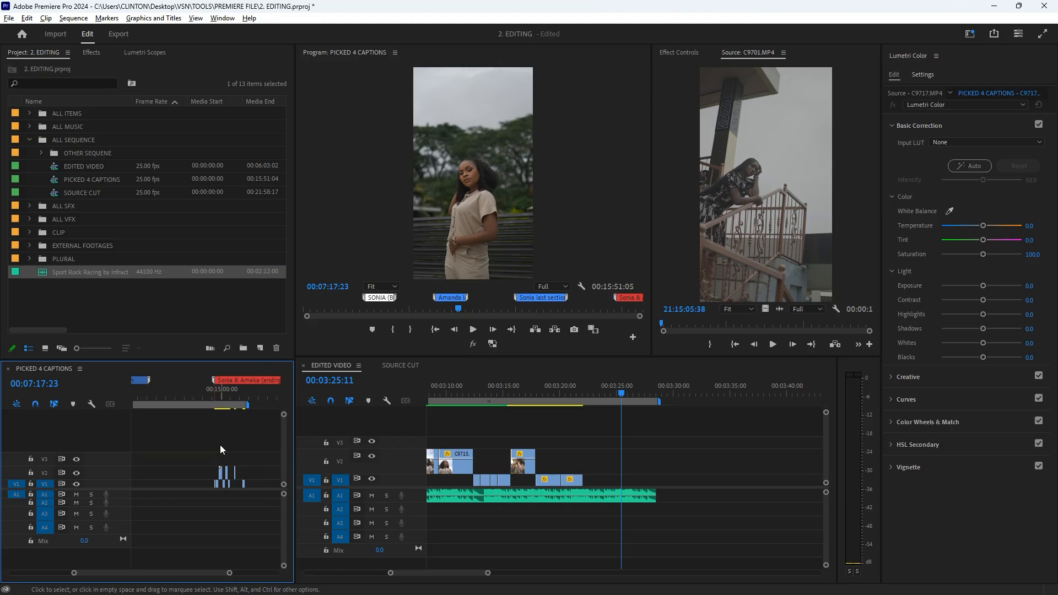
left_click(220, 409)
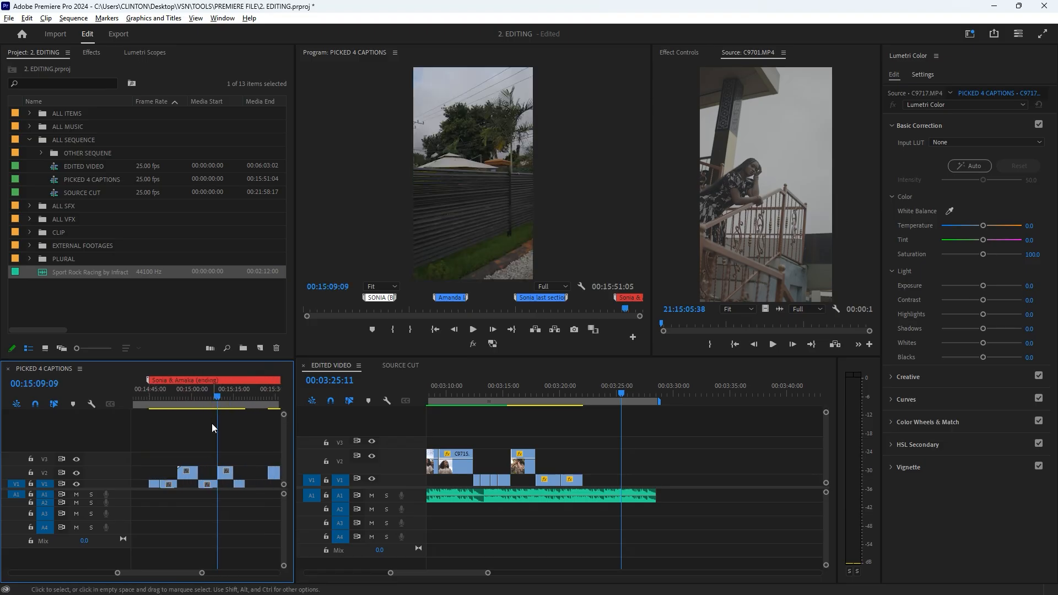
scroll(212, 424, "down", 2)
left_click(237, 408)
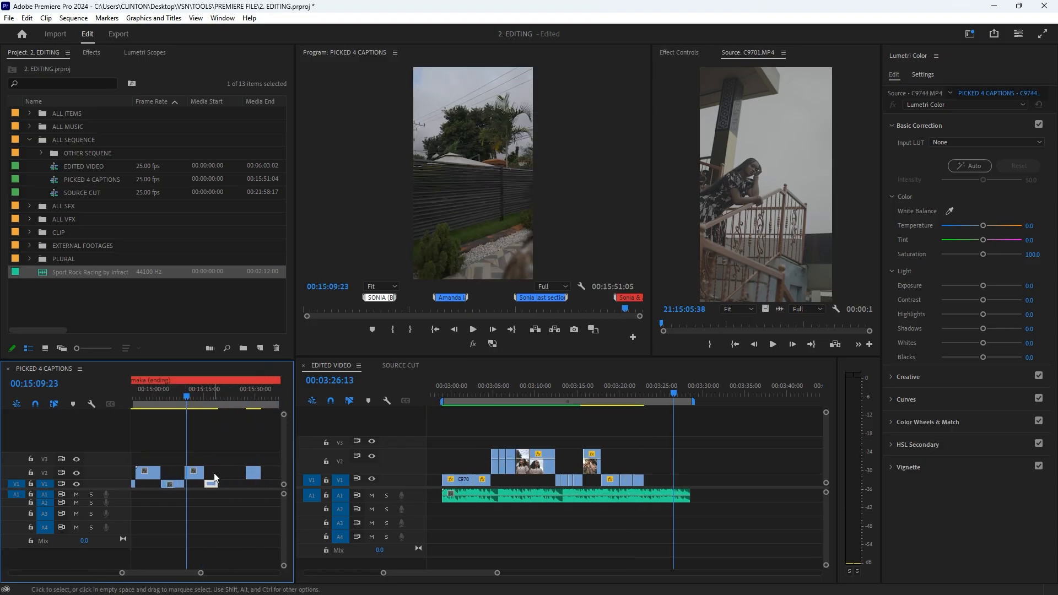
left_click(198, 474)
left_click_drag(197, 475, 665, 469)
Step: Play back the cut from C9729.MP4 on V1 into C9740.MP4 on V2 several times to check its timing
left_click(637, 388)
key("equal")
key("equal")
key("equal")
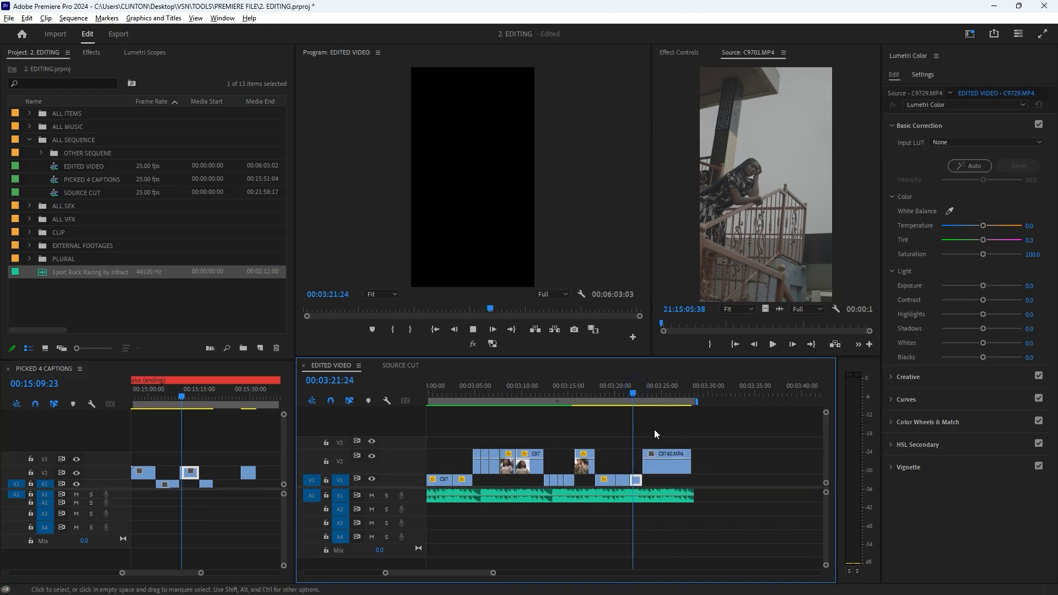
key("space")
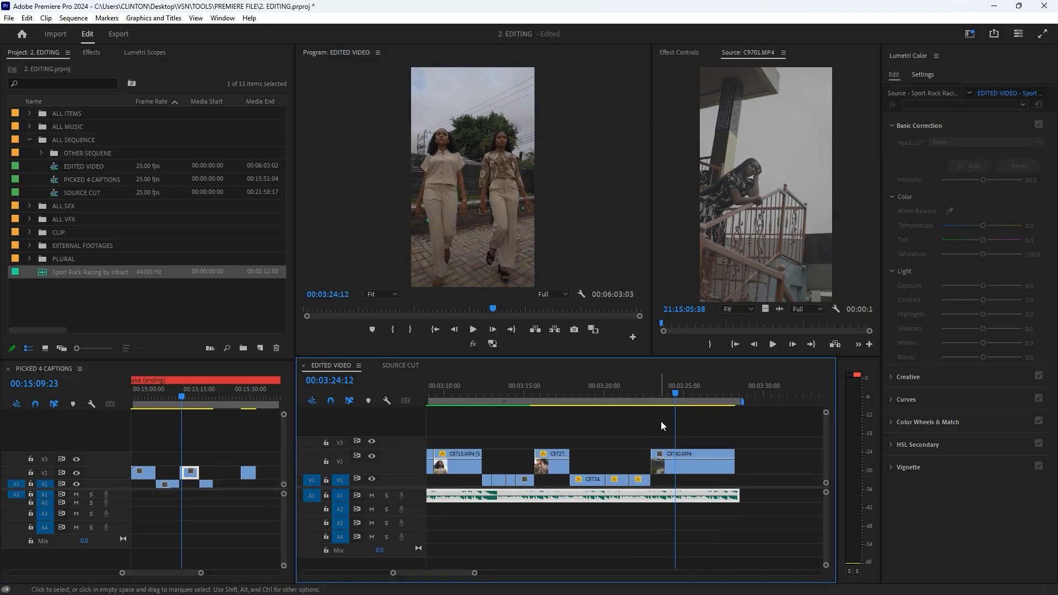
left_click(643, 387)
key("equal")
key("equal")
key("space")
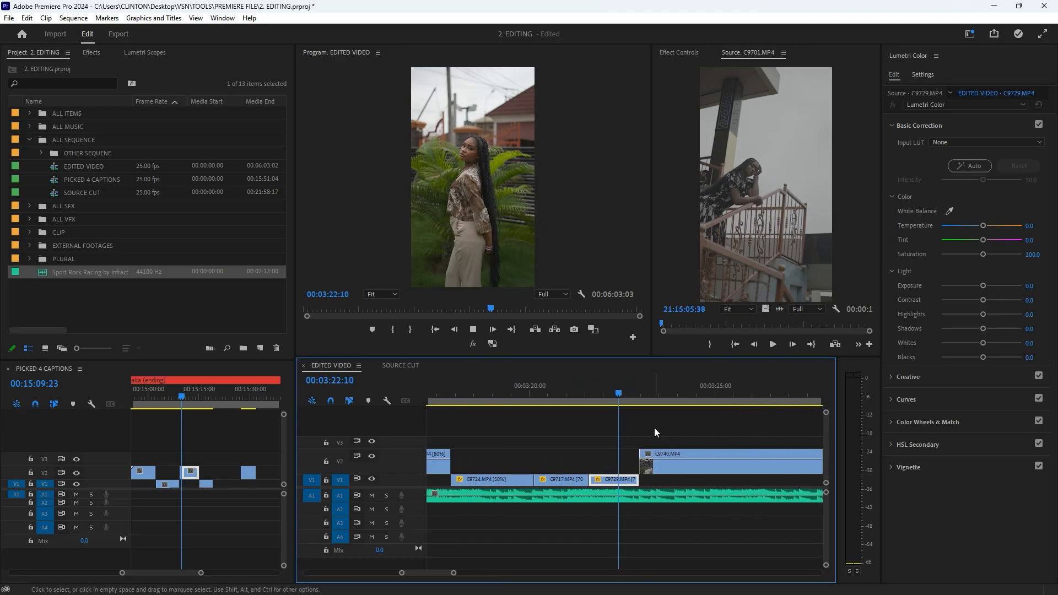
key("space")
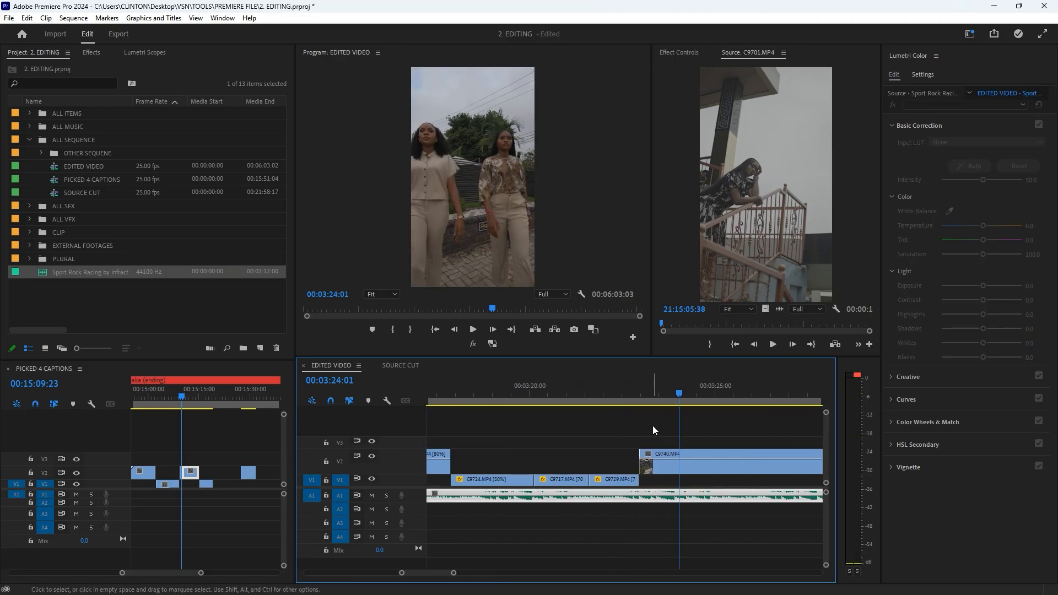
mouse_move(603, 394)
left_mouse_down()
mouse_move(659, 389)
mouse_move(611, 392)
left_mouse_up()
left_click(602, 422)
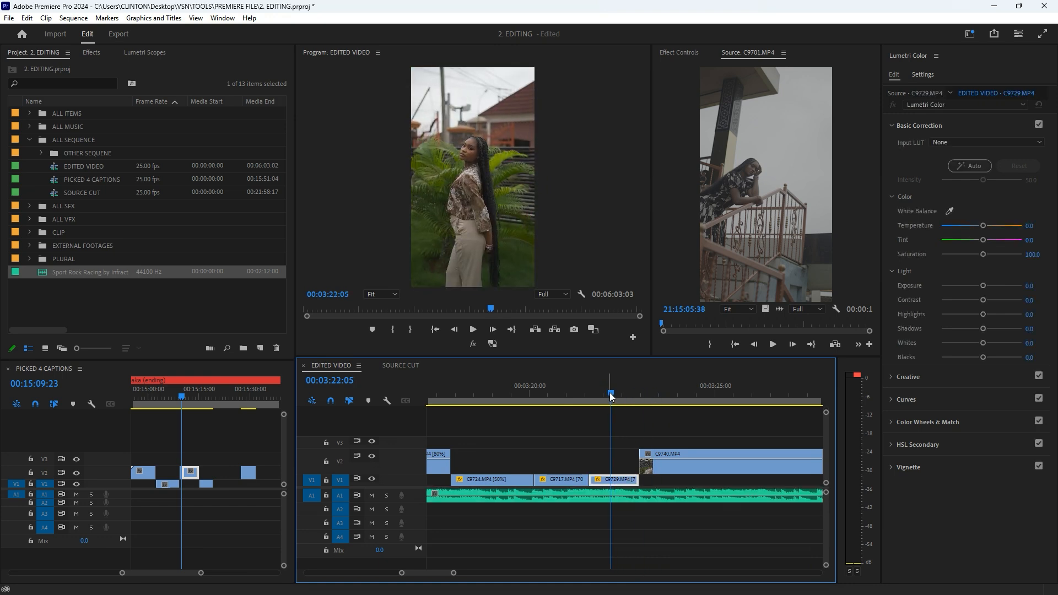
key("minus")
key("space")
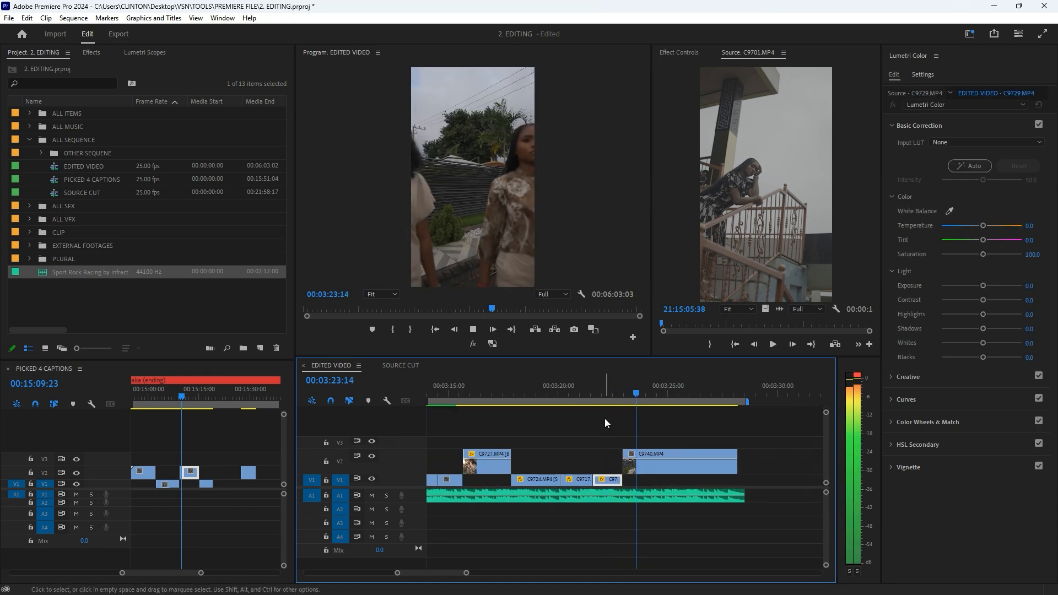
key("space")
Step: Shift C9740.MP4 slightly earlier on V2 and trim its start to the end of C9729.MP4
key("equal")
left_click(617, 462)
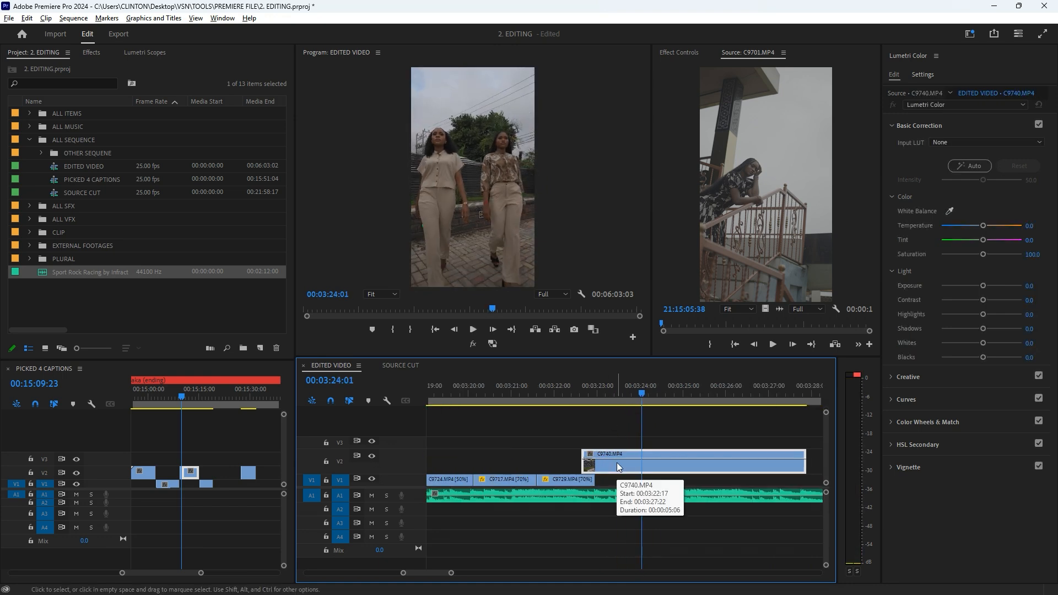
left_click(589, 391)
key("space")
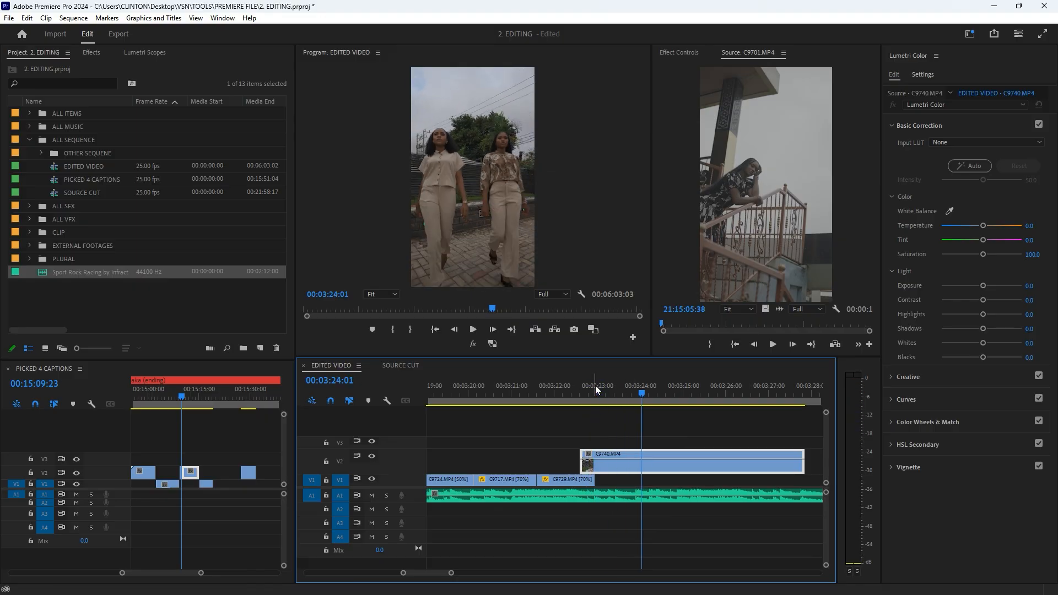
left_click_drag(581, 466, 596, 466)
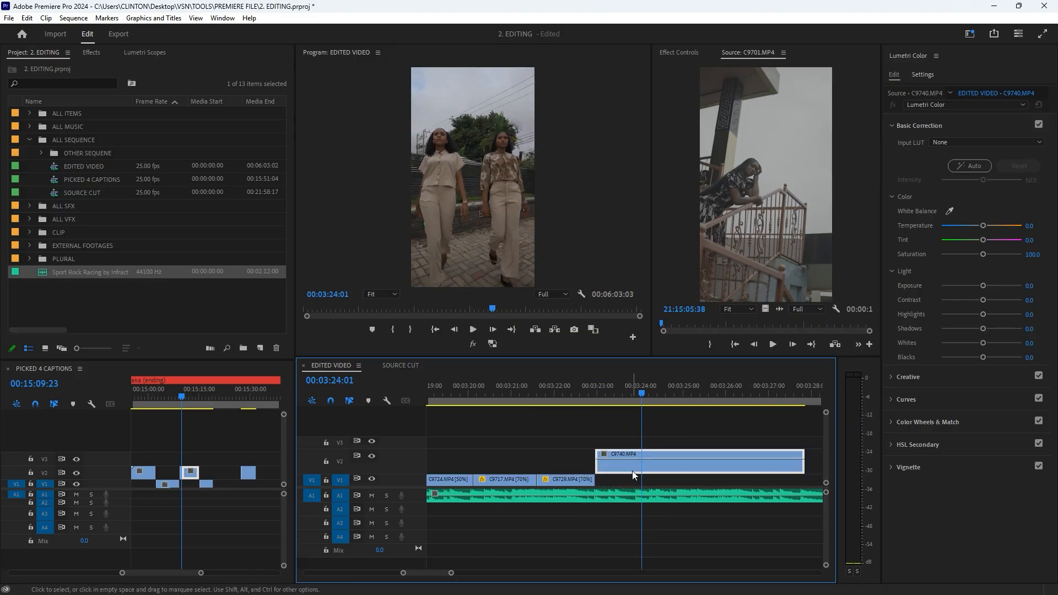
Step: Split C9740.MP4 on V2 at 00:03:23:24
key("ctrl+k")
key("ctrl+z")
scroll(659, 432, "up", 2)
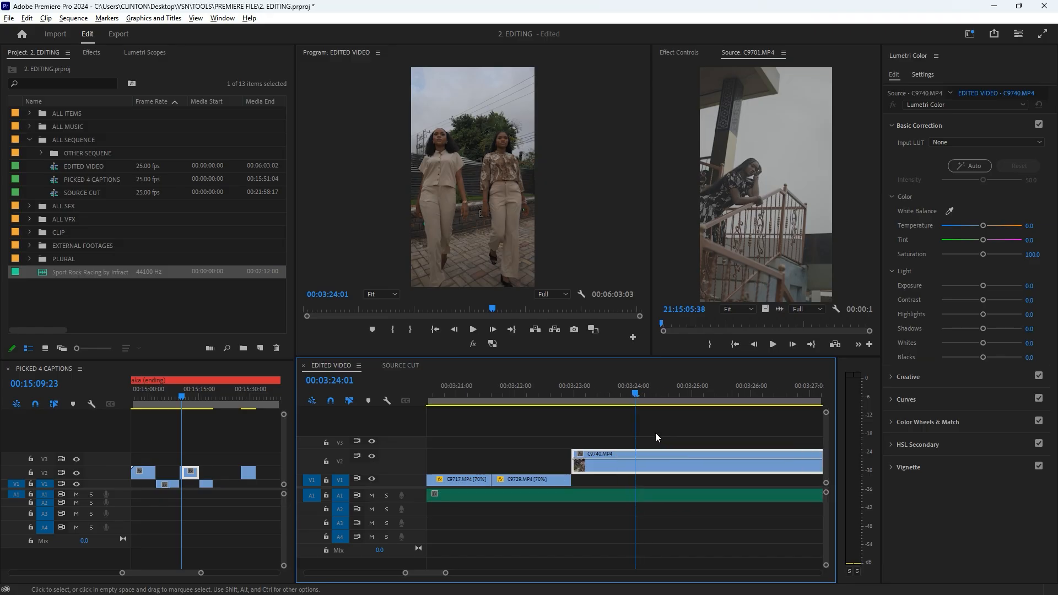
left_click(626, 393)
left_click_drag(627, 392, 629, 391)
key("ctrl+k")
Step: Set the speed of the second C9740.MP4 segment to 60% and play back from just before the first segment
left_click(663, 465)
key("ctrl+r")
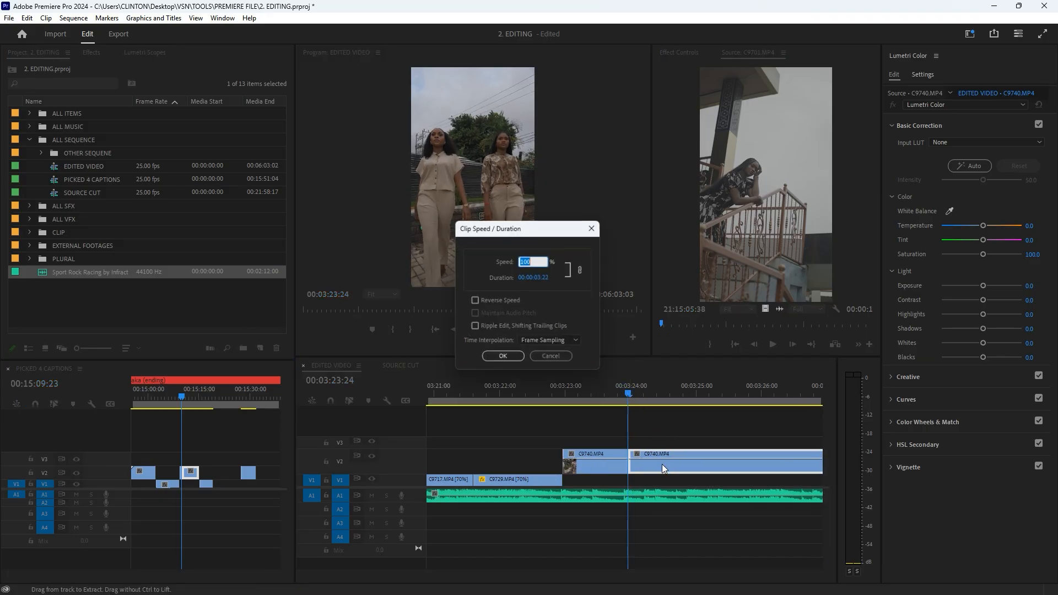
type("60")
key("Return")
left_click(560, 391)
key("space")
scroll(538, 406, "down", 2)
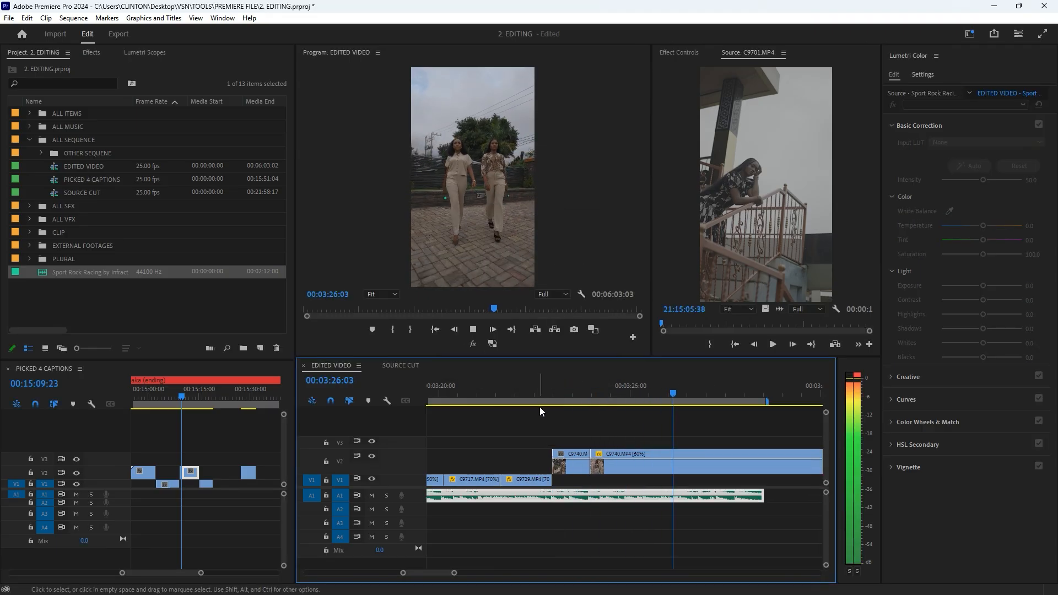
Step: Set the second C9740.MP4 segment on V2 to 70% speed, play it back, and trim its end to 00:03:25:22
key("space")
left_click(638, 457)
key("ctrl+r")
type("70")
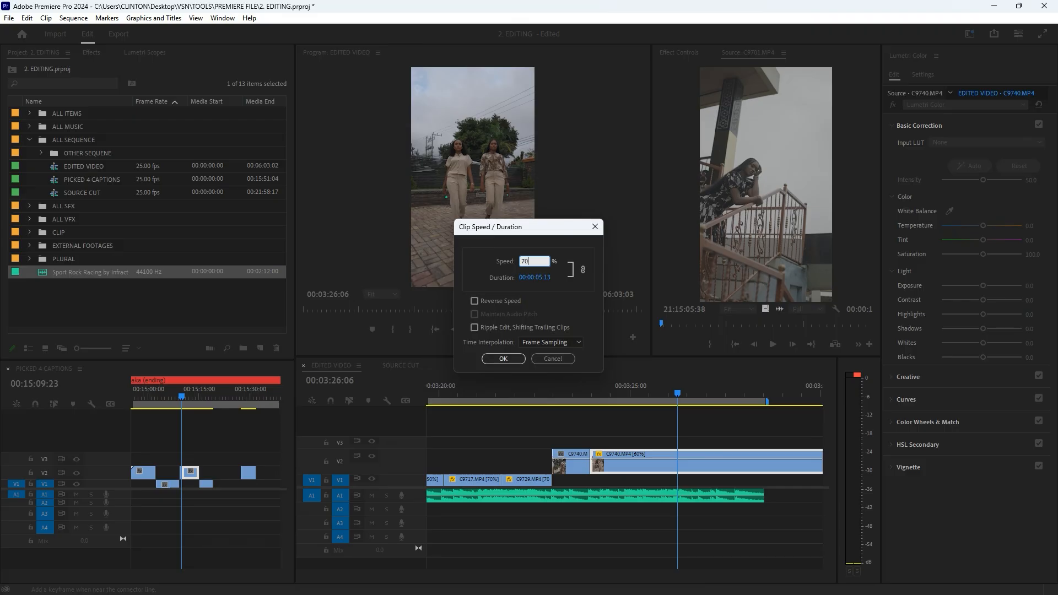
key("Return")
left_click_drag(538, 386, 560, 395)
key("space")
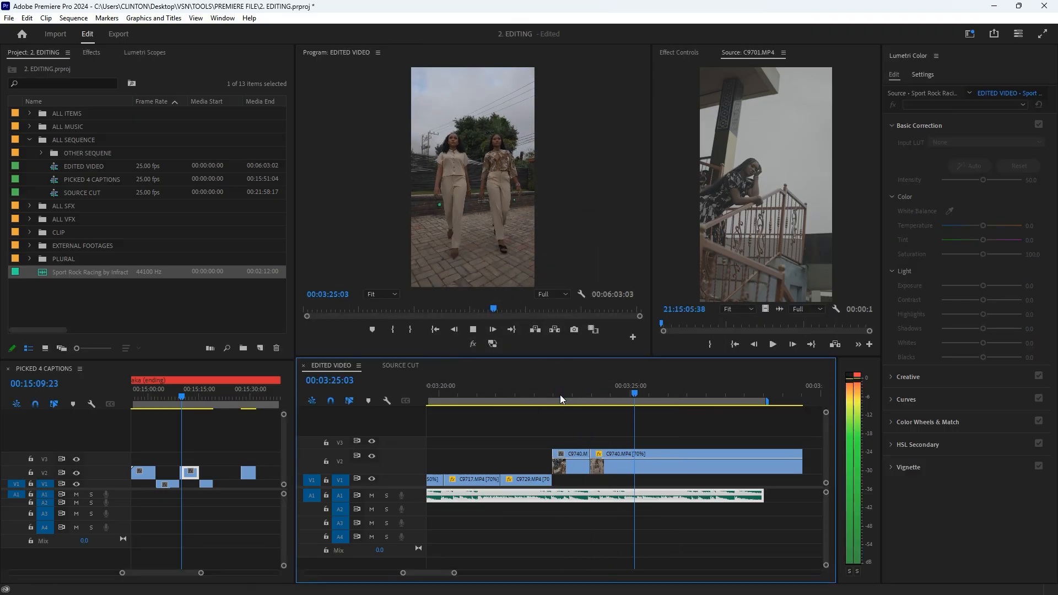
key("space")
key("w")
Step: Place C9745.MP4 from PICKED 4 CAPTIONS on V1 at the end of C9740.MP4 in EDITED VIDEO and set its speed to 50%
left_click(151, 442)
left_click_drag(147, 392, 142, 393)
left_click(158, 471)
left_click_drag(153, 471, 684, 477)
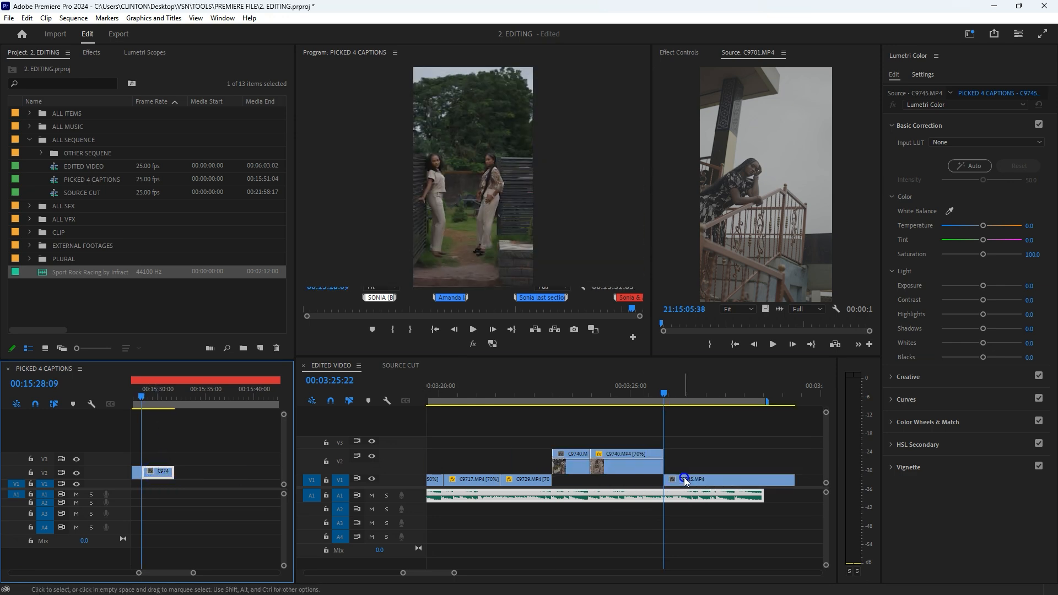
key("ctrl+r")
type("50")
key("Return")
Step: Play back the cut from the second C9740.MP4 segment into C9745.MP4 to check its timing
left_click_drag(643, 394, 621, 390)
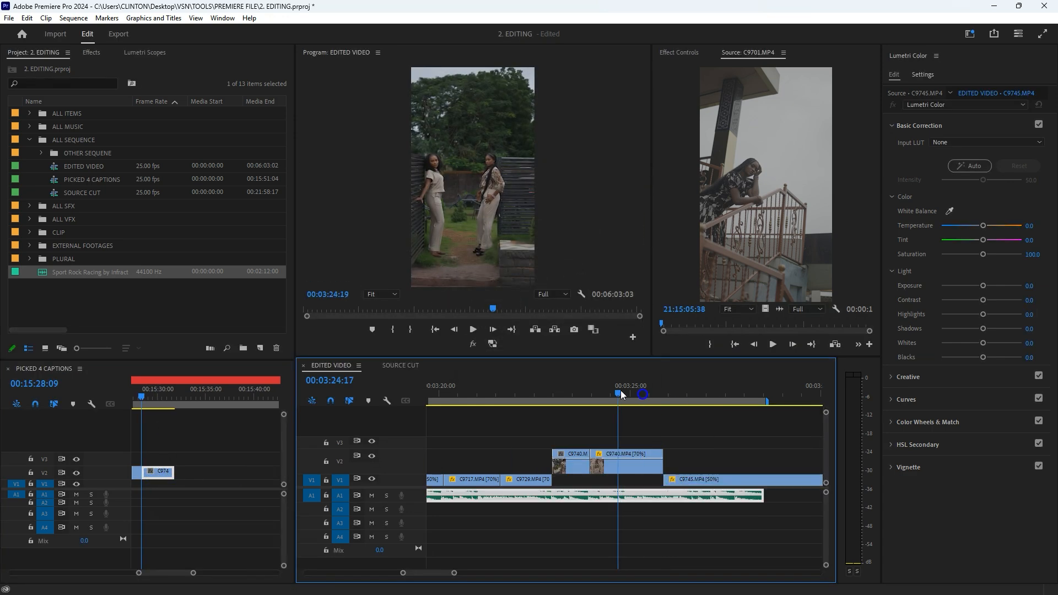
key("space")
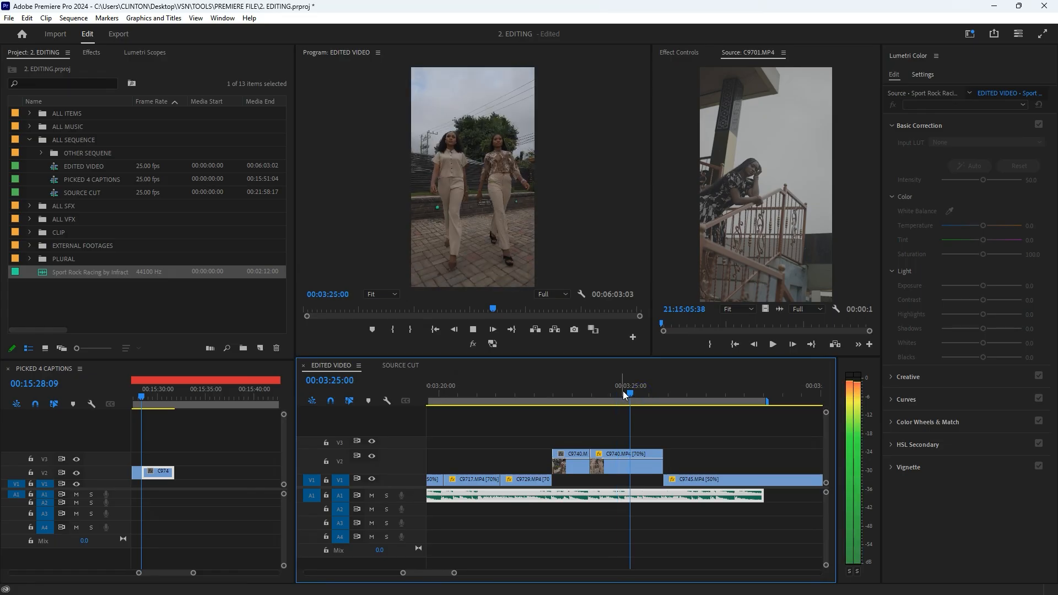
left_click(623, 391)
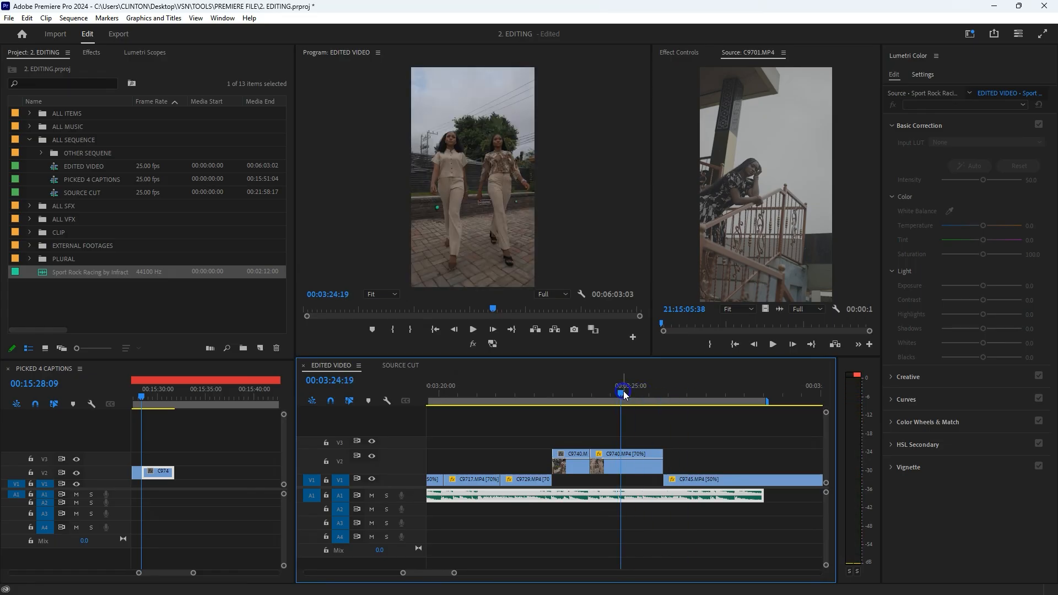
key("space")
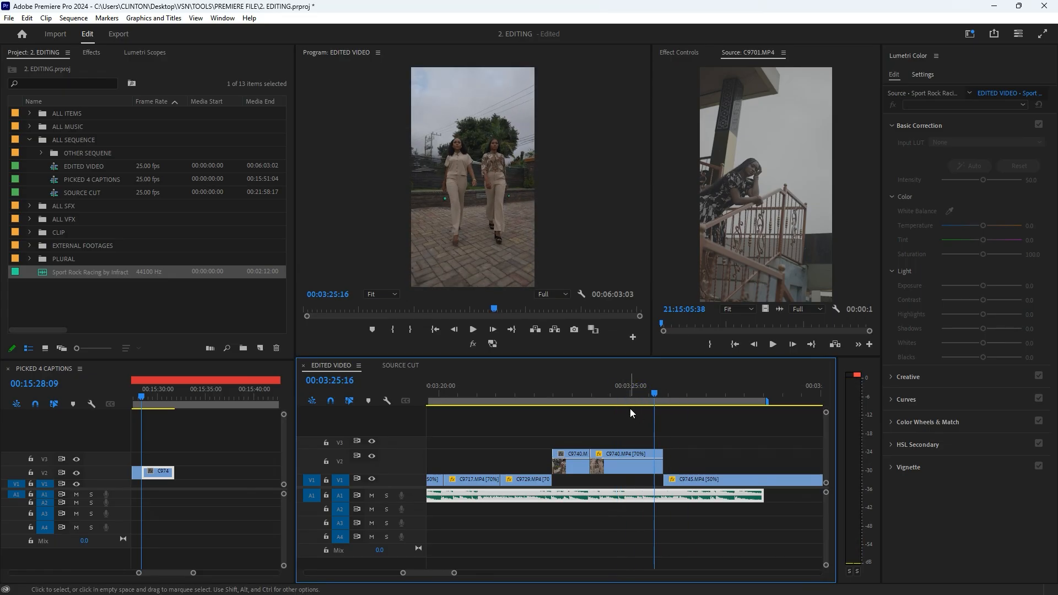
Step: Move C9745.MP4 from V1 up to V2, slightly after the end of the second C9740.MP4 segment
scroll(630, 408, "up", 3)
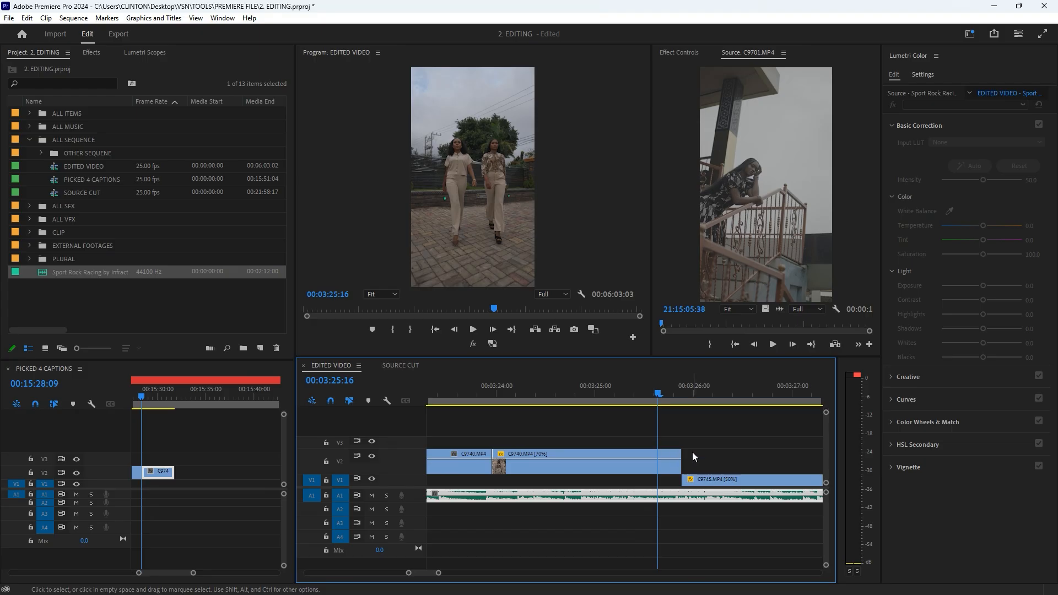
mouse_move(683, 460)
left_mouse_down()
mouse_move(658, 463)
mouse_move(693, 455)
left_mouse_up()
scroll(671, 466, "down", 2)
scroll(670, 466, "down", 2)
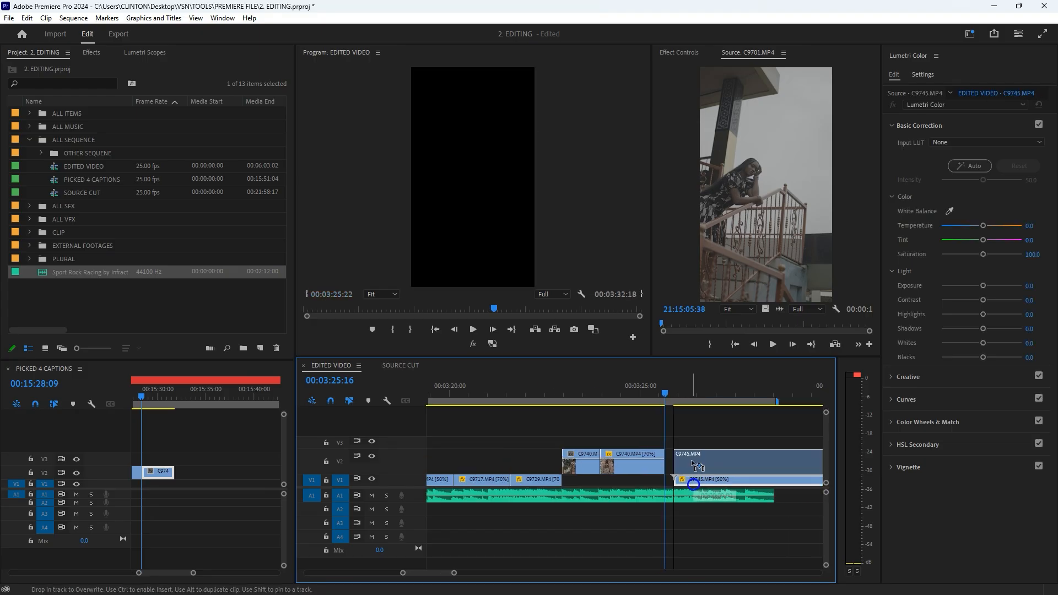
left_click(681, 394)
left_click_drag(683, 395, 687, 395)
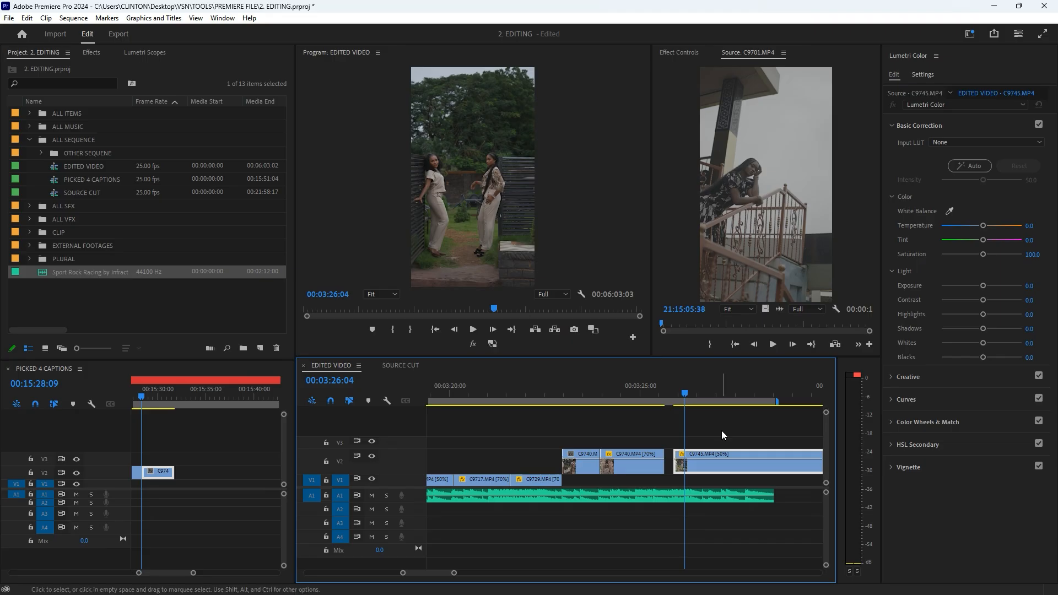
Step: Shift C9745.MP4 earlier on V2 to overwrite the last frames of the second C9740.MP4 segment, and play back the cut
left_click_drag(698, 466, 689, 466)
key("space")
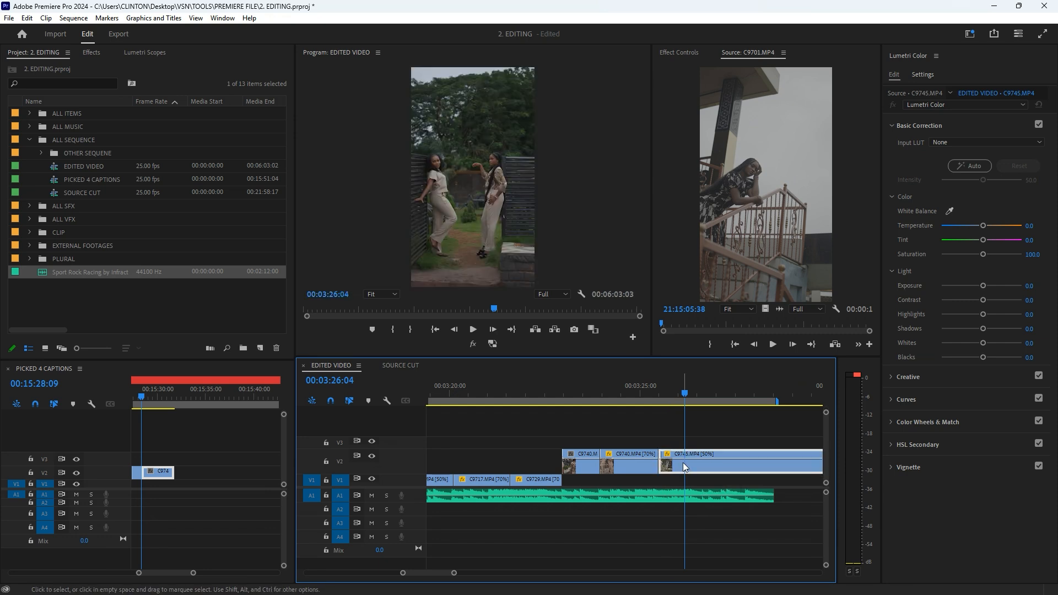
left_click(638, 386)
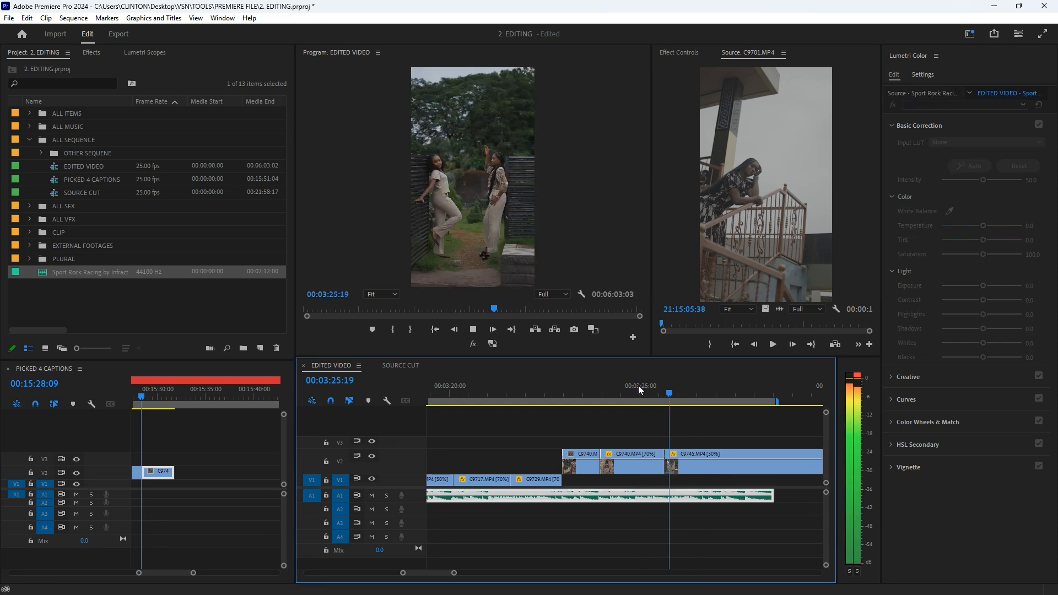
left_click_drag(693, 471, 688, 471)
left_click(640, 385)
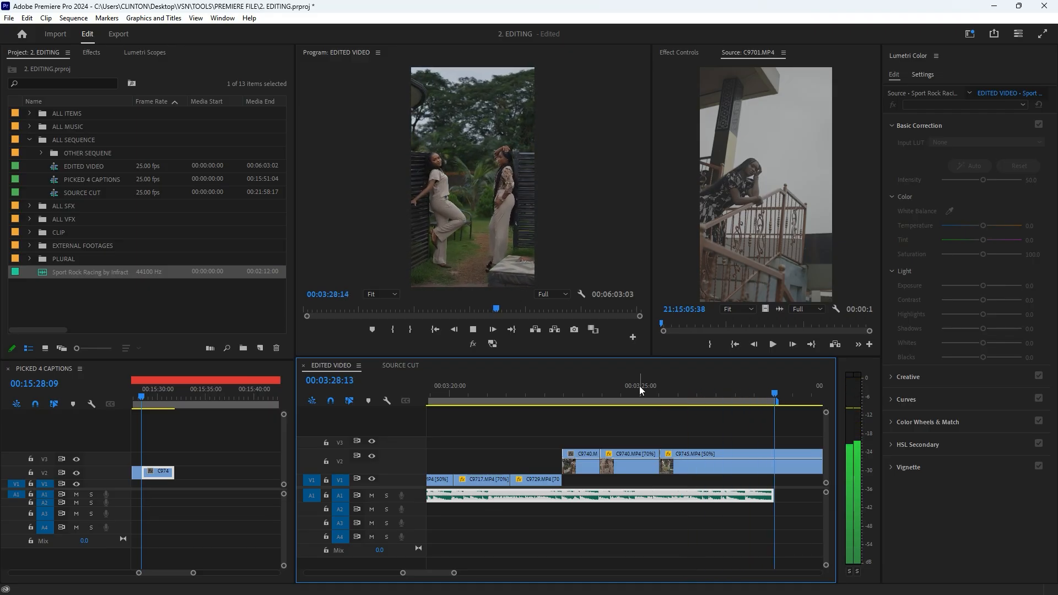
Step: Split C9745.MP4 on V2 at 00:03:27:19 and delete the part after the cut
scroll(639, 386, "down", 3)
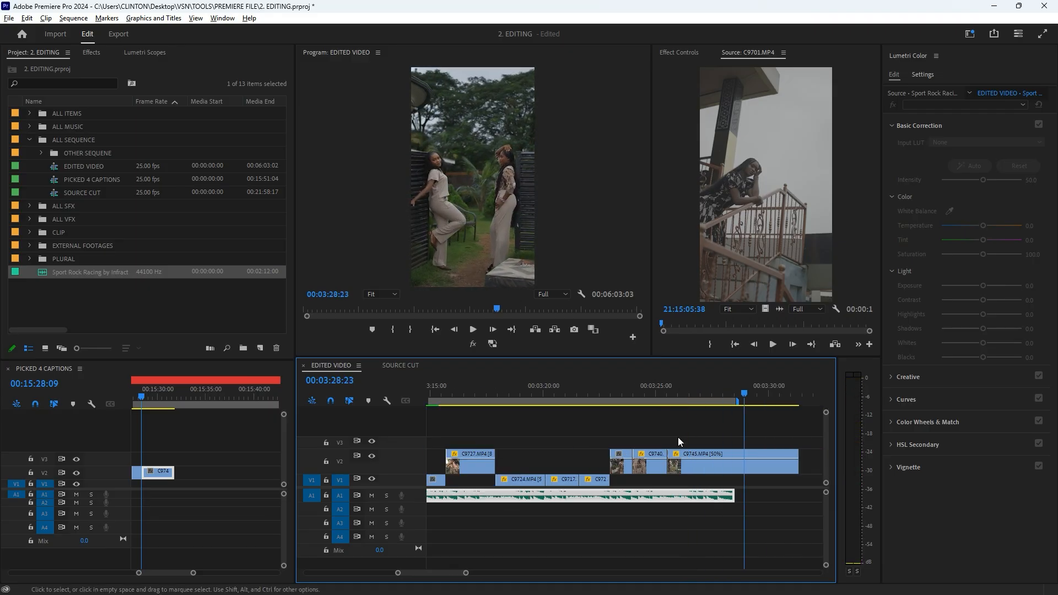
left_click(678, 389)
scroll(678, 389, "up", 3)
left_click_drag(641, 388, 640, 389)
left_click(682, 470)
key("ctrl+k")
left_click(683, 473)
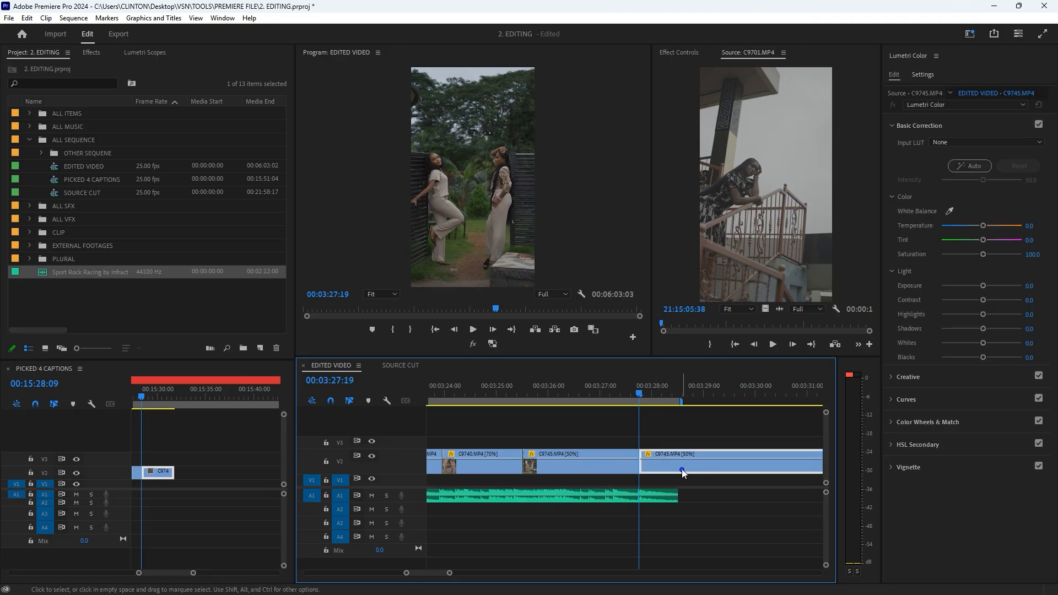
key("Delete")
scroll(676, 433, "down", 5)
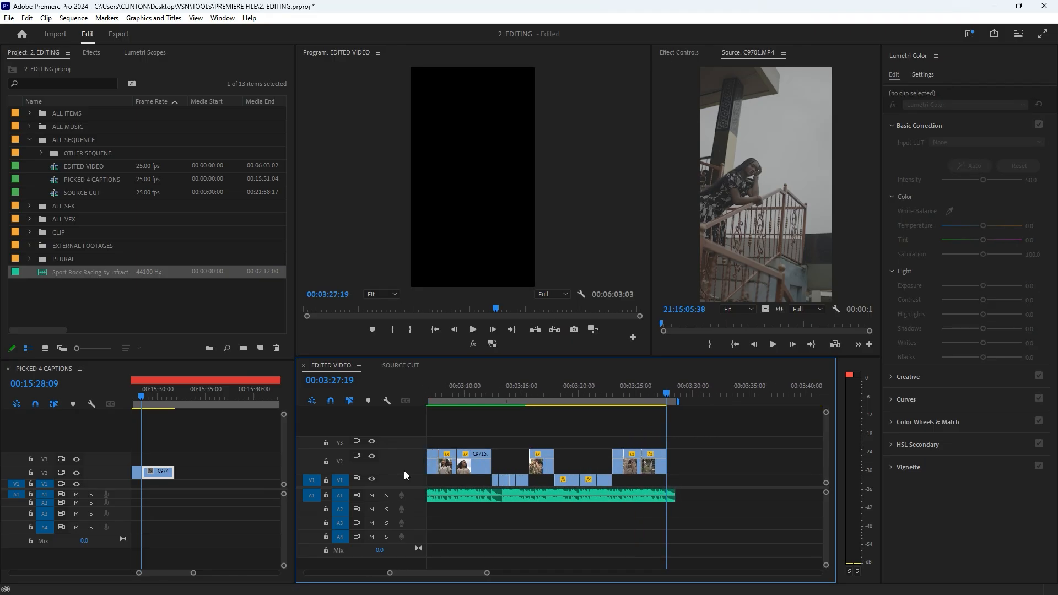
Step: Save the project and open the recent project 21 REBUILD_1 (n)_'24.prproj alongside it
left_click(210, 445)
key("ctrl+s")
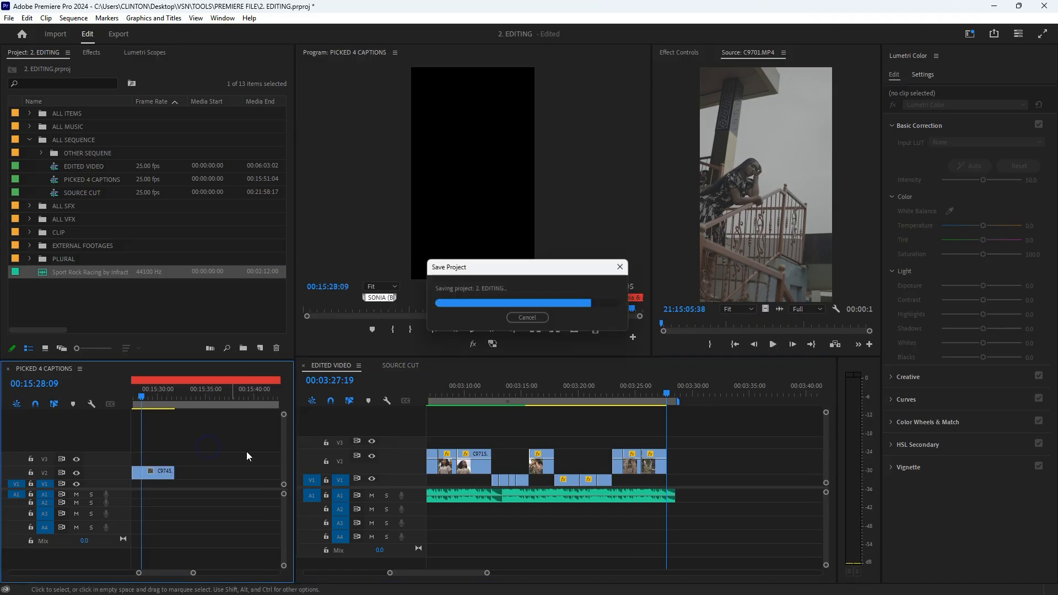
scroll(634, 455, "down", 2)
left_click(8, 18)
mouse_move(77, 67)
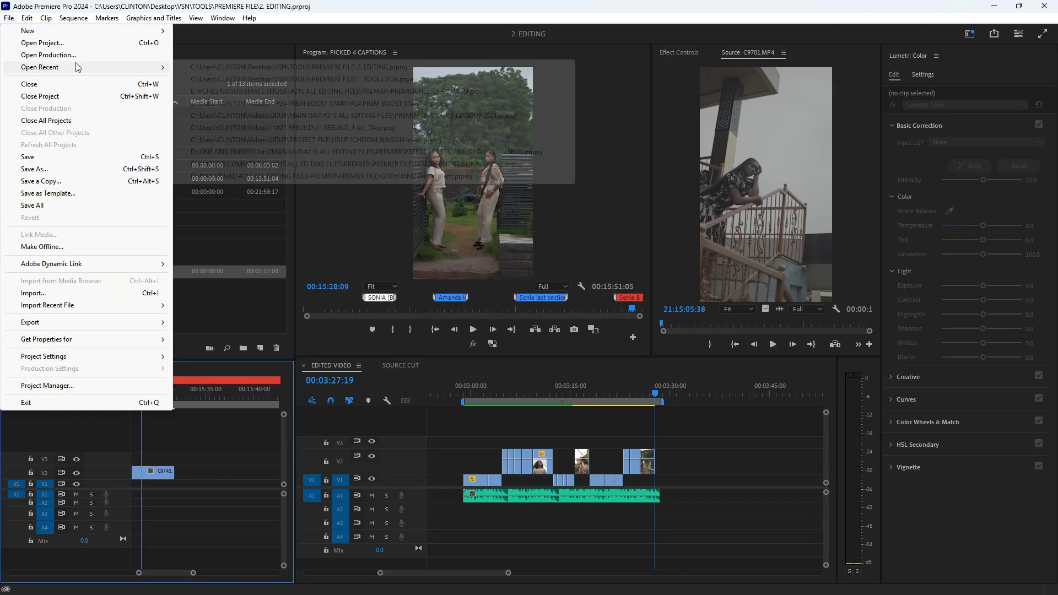
left_click(410, 129)
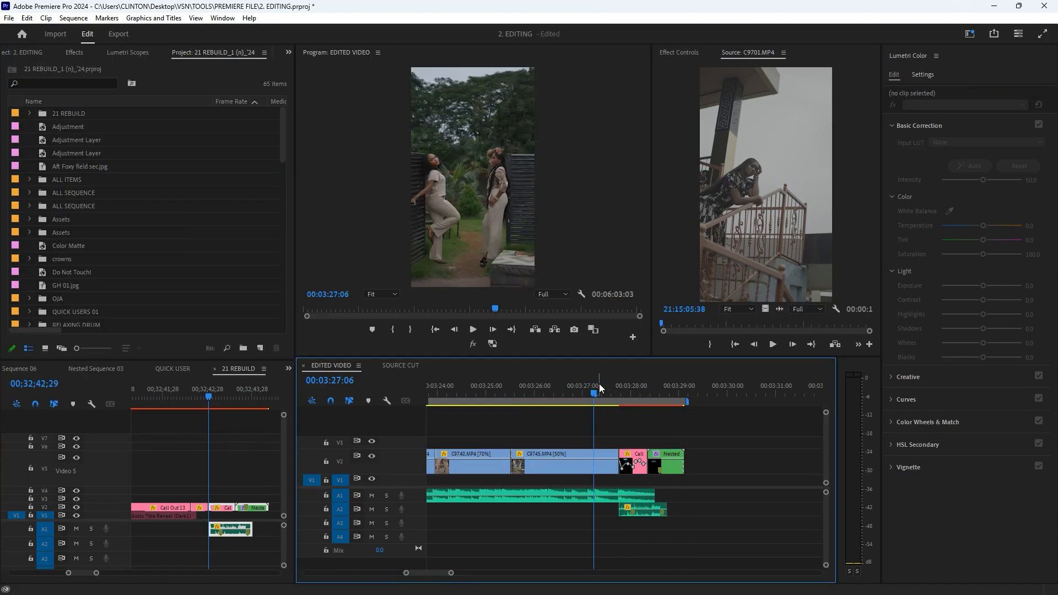
Step: Play back the ending of EDITED VIDEO from C9745.MP4 through the Call Out 13 title and nested clip
left_click_drag(597, 386, 580, 388)
key("space")
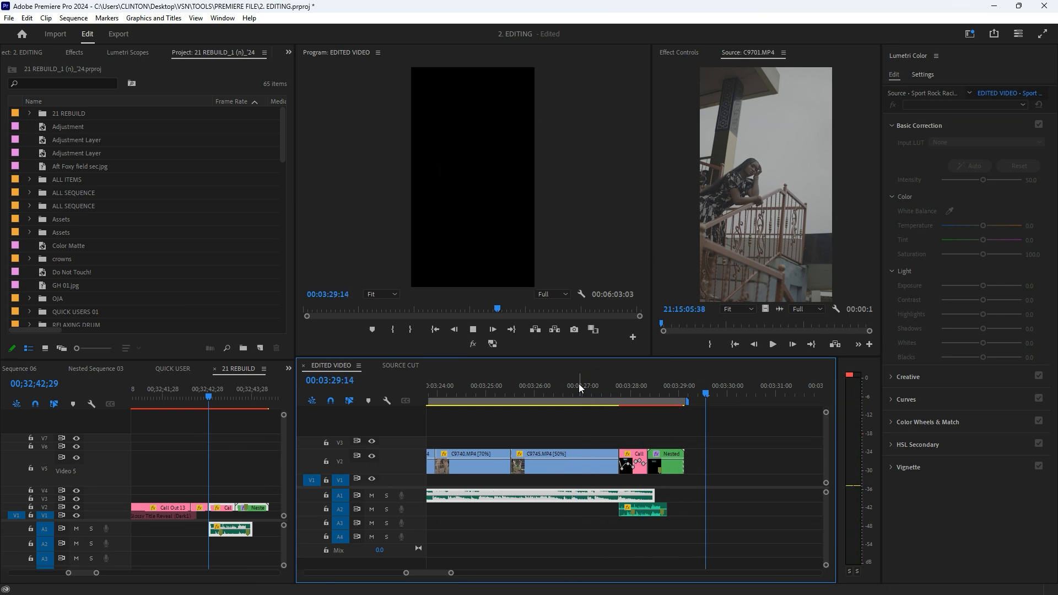
key("space")
left_click(640, 390)
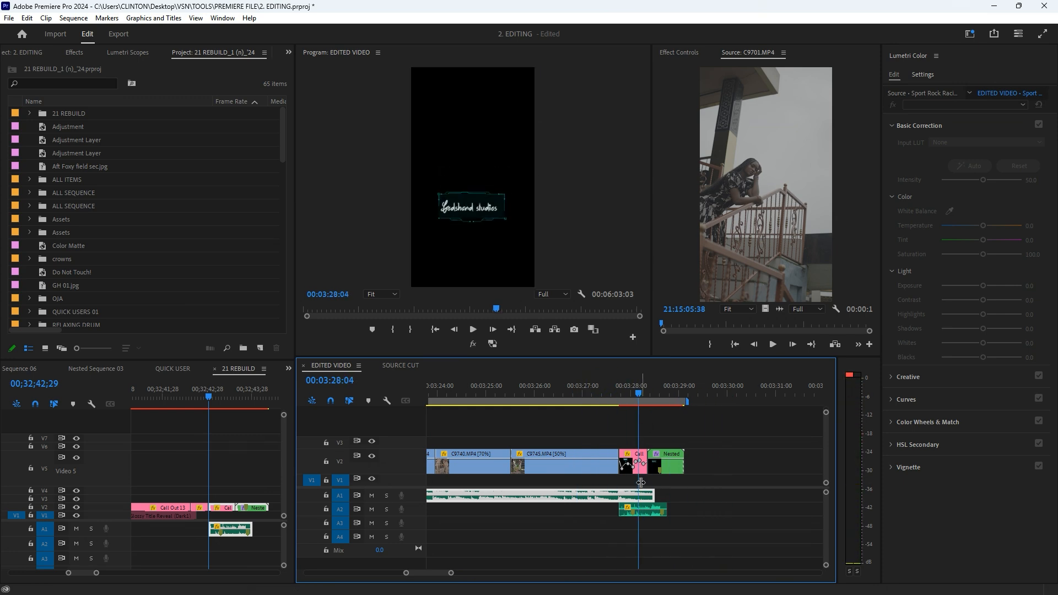
Step: Raise the Call Out 13 title on V2 by setting its vertical position to 1239.5, and play back the ending
left_click_drag(656, 396, 635, 400)
left_click(634, 454)
left_click(679, 51)
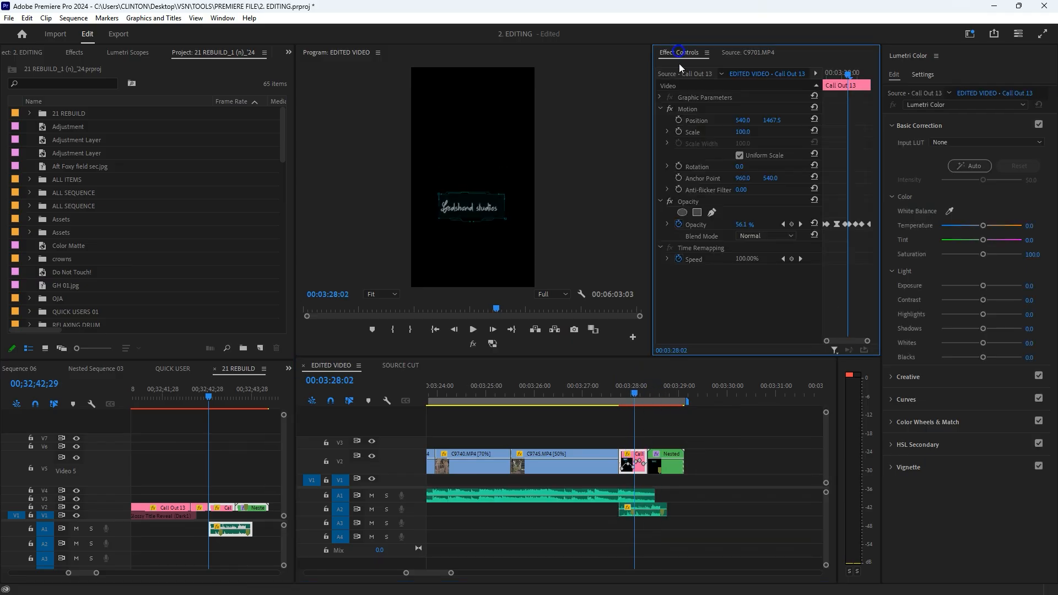
left_click(708, 106)
mouse_move(770, 121)
left_mouse_down()
mouse_move(738, 121)
mouse_move(750, 122)
left_mouse_up()
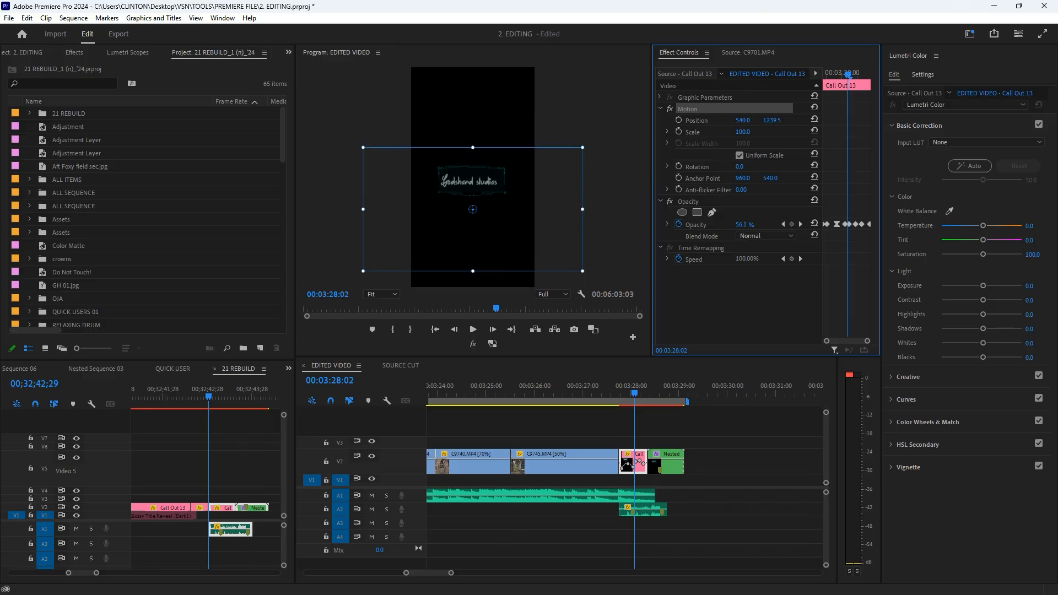
left_click_drag(651, 392, 599, 387)
key("space")
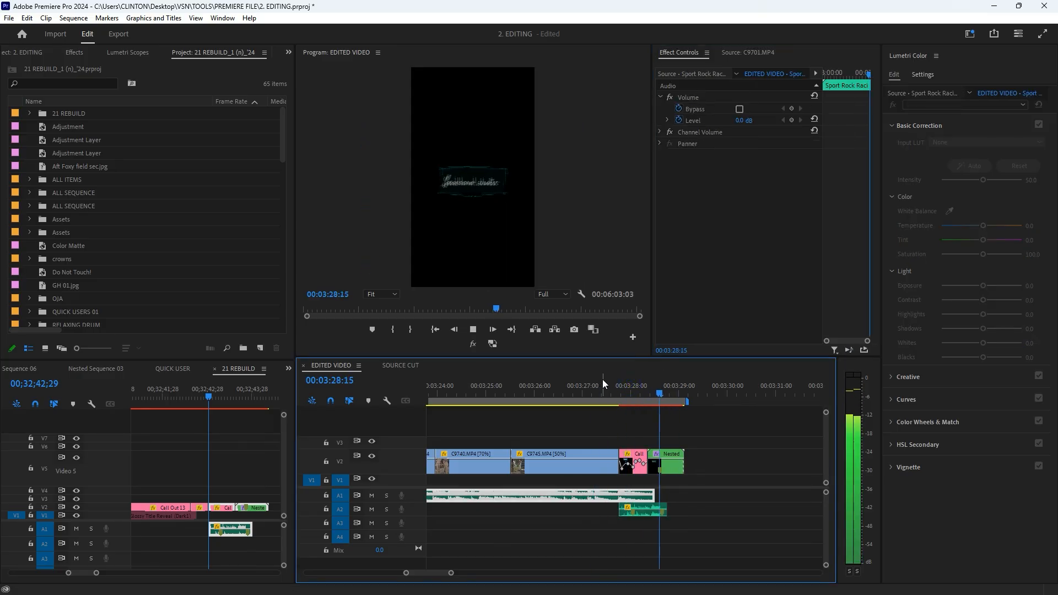
Step: Reduce the video track heights in EDITED VIDEO, render the entire work area, and return to the start of the edit
scroll(727, 423, "down", 5)
left_click(614, 379)
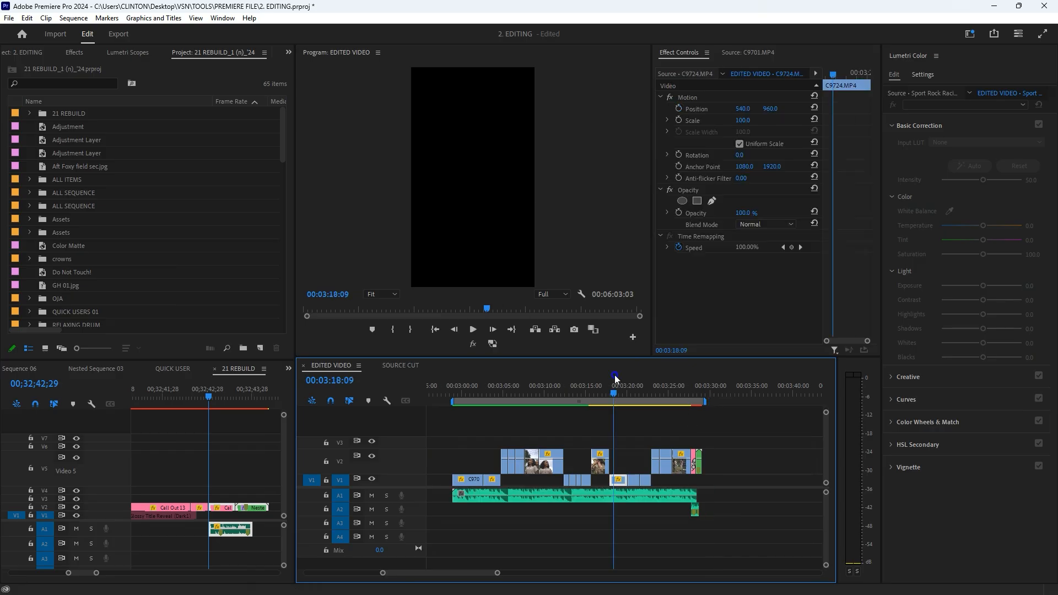
left_click_drag(828, 414, 825, 292)
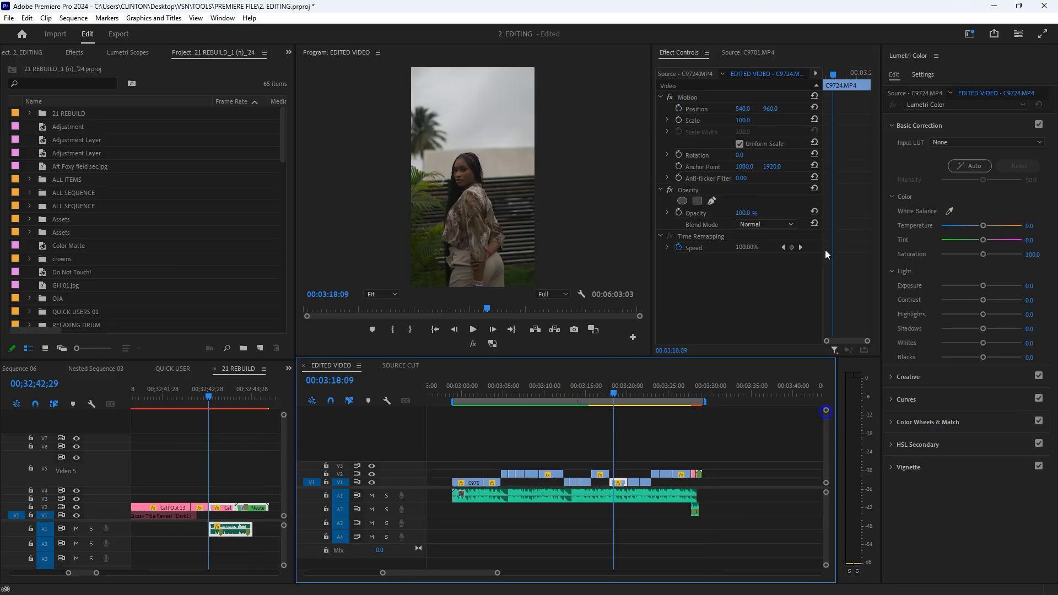
scroll(552, 443, "up", 2)
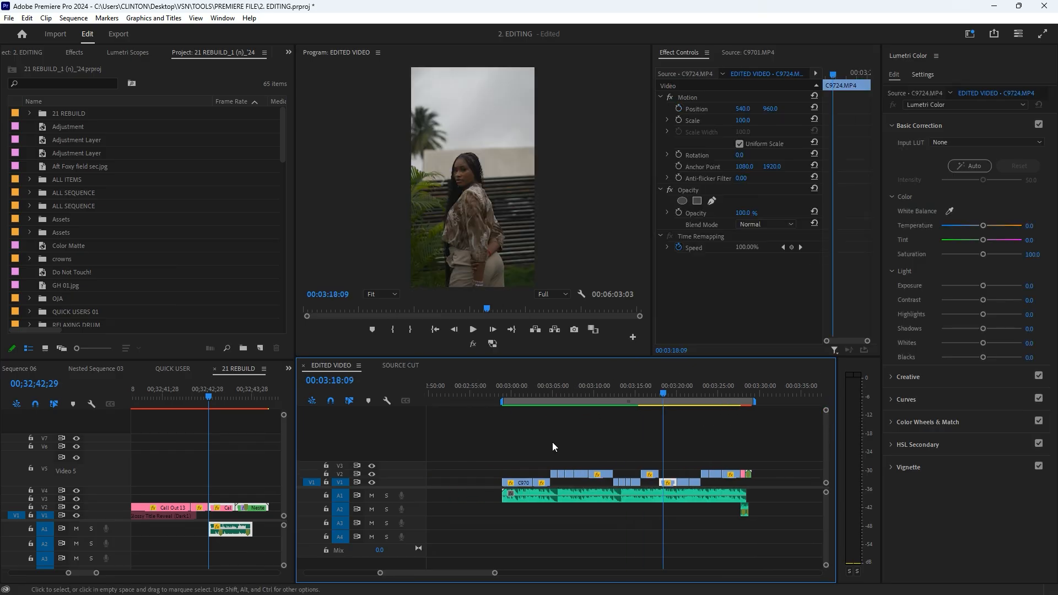
left_click(72, 18)
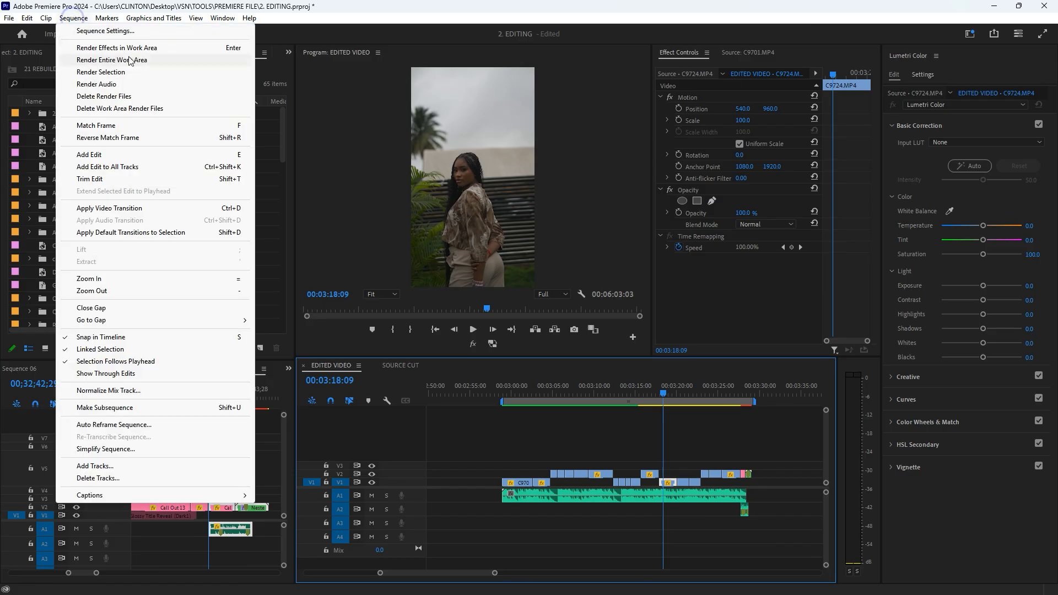
left_click(133, 60)
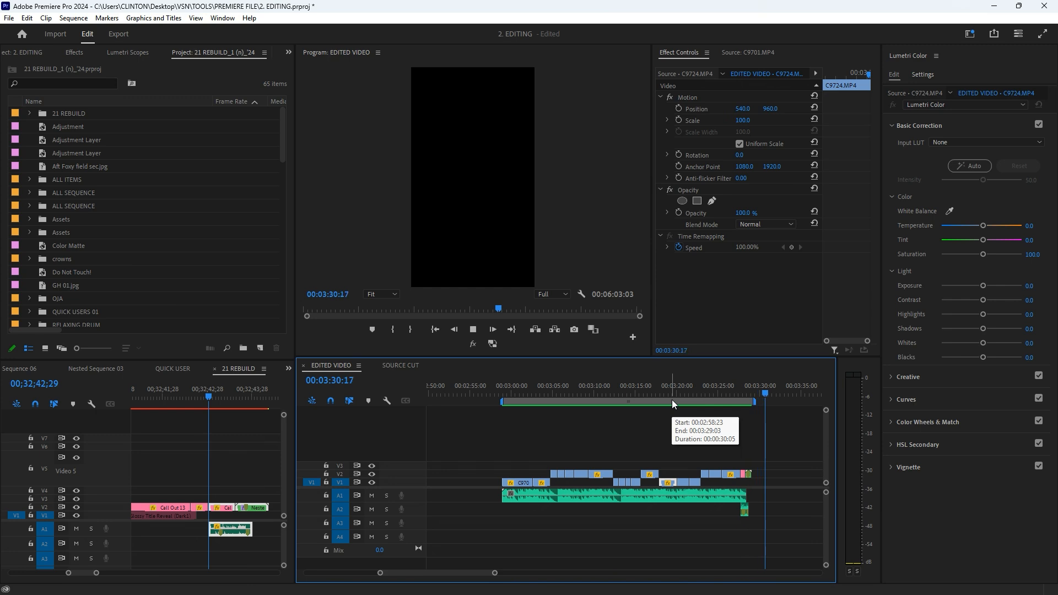
left_click_drag(671, 380, 504, 381)
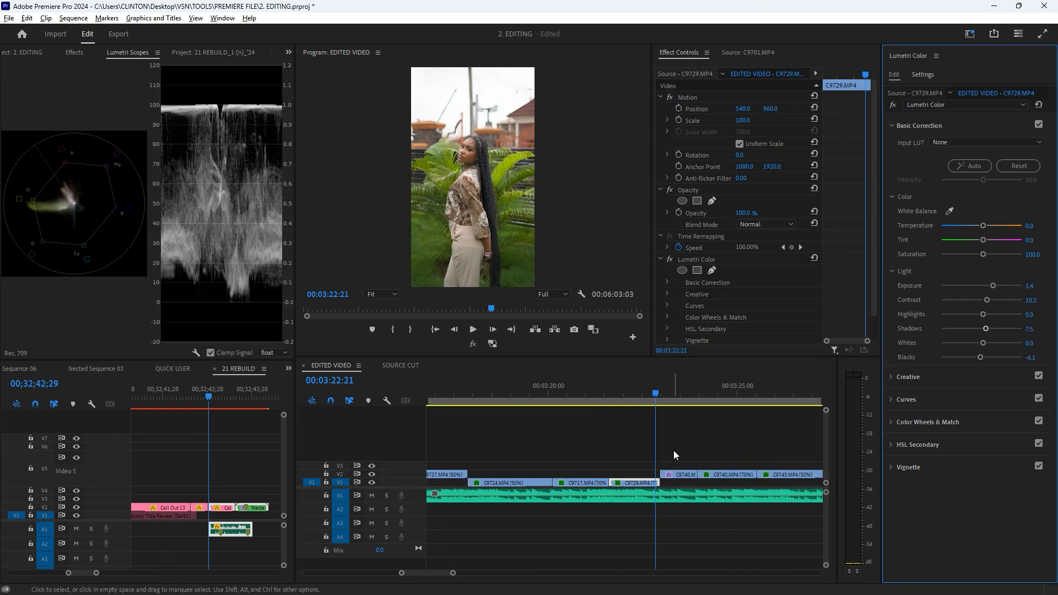
Step: Scrub through the color-corrected clips in EDITED VIDEO, comparing their look between about 00:03:22 and 00:03:25
scroll(675, 453, "down", 2)
left_click(644, 387)
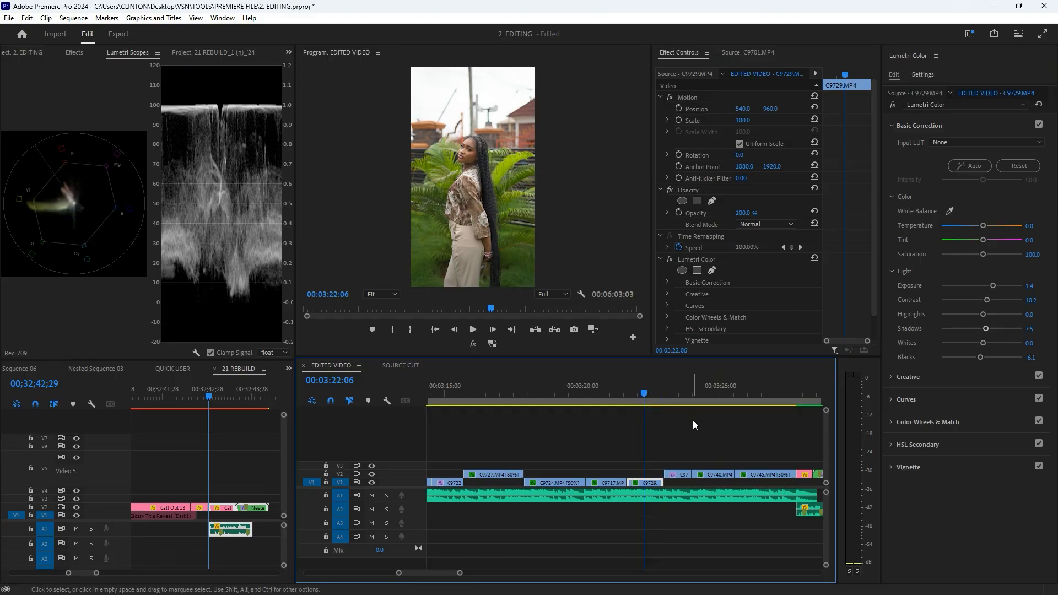
scroll(695, 425, "down", 2)
scroll(702, 448, "down", 2)
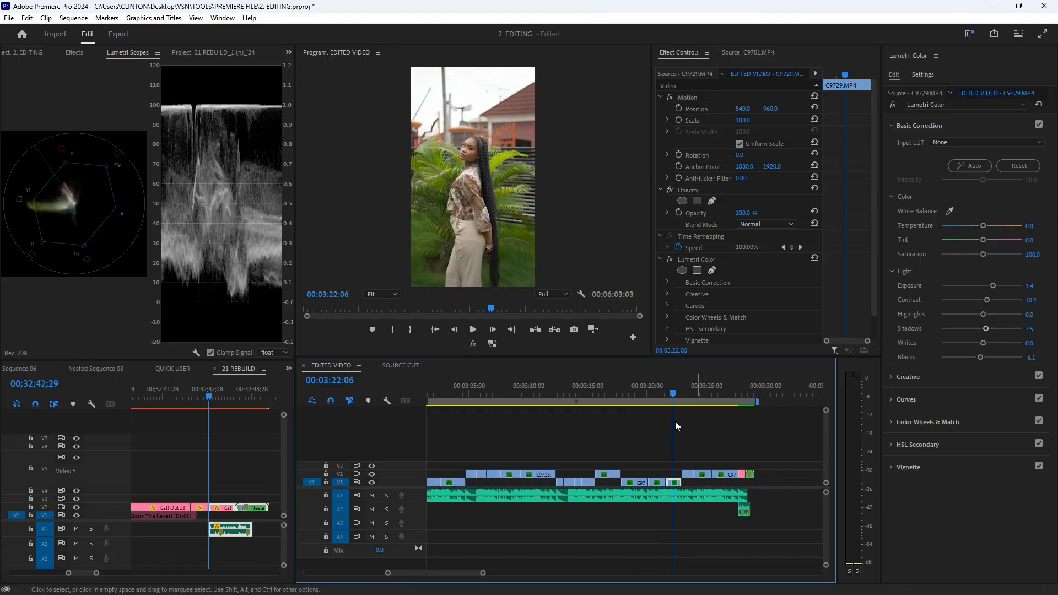
left_click(704, 388)
scroll(718, 437, "up", 3)
scroll(716, 437, "down", 4)
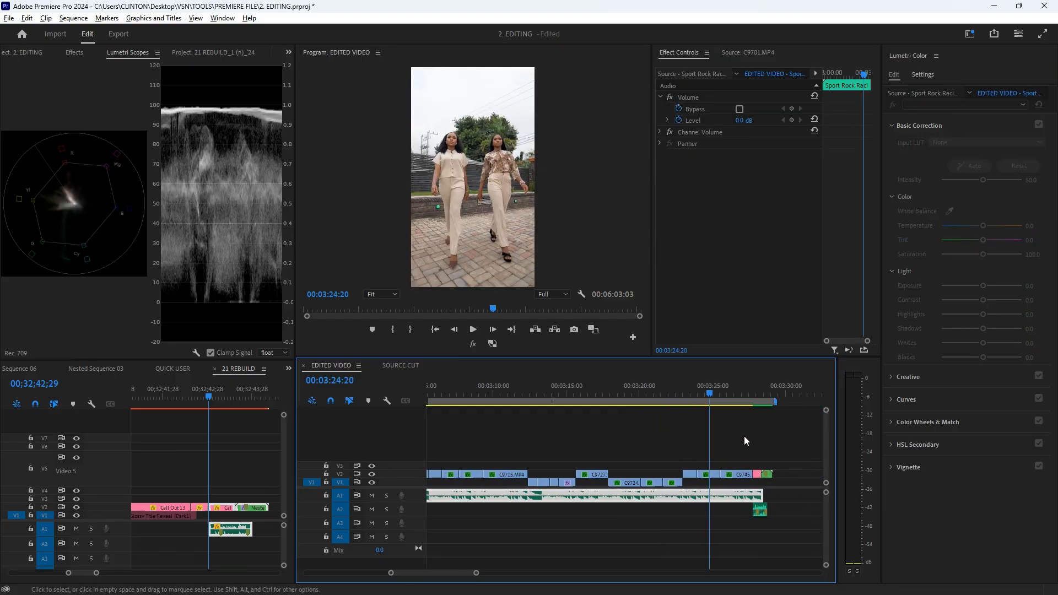
left_click(539, 395)
scroll(603, 410, "down", 4)
scroll(629, 432, "up", 2)
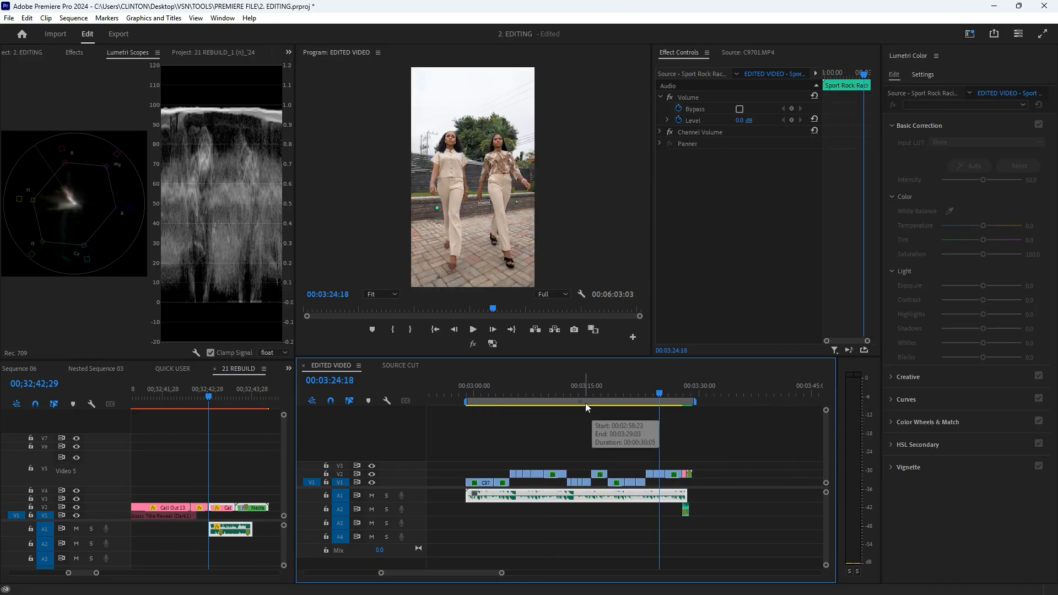
left_click_drag(611, 388, 641, 387)
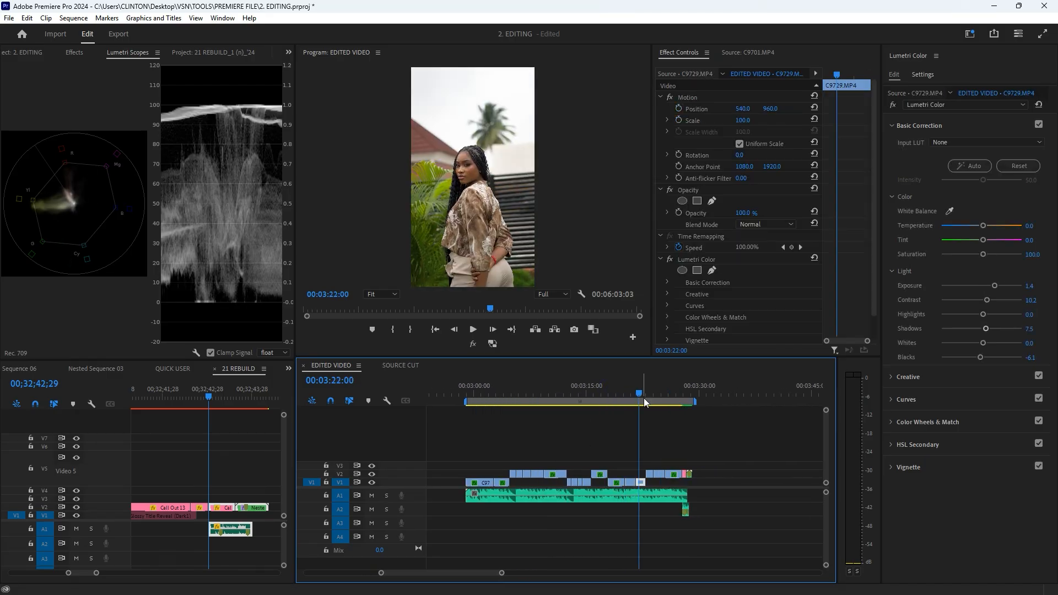
Step: Return the playhead to the start of EDITED VIDEO at 00:02:58:23 and open the media export settings for the sequence
scroll(645, 445, "down", 3)
scroll(595, 446, "up", 3)
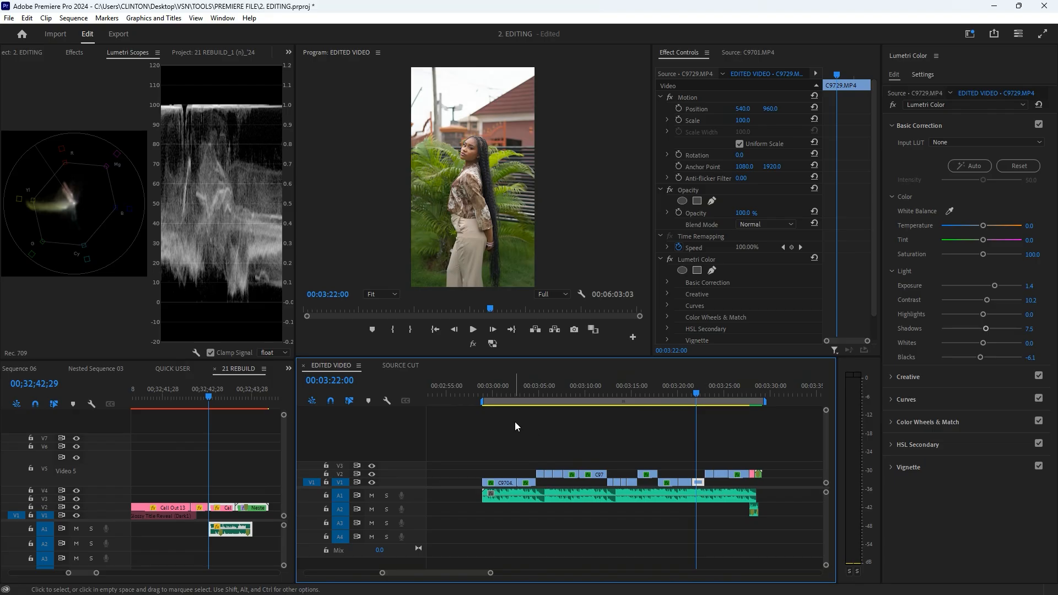
left_click(486, 387)
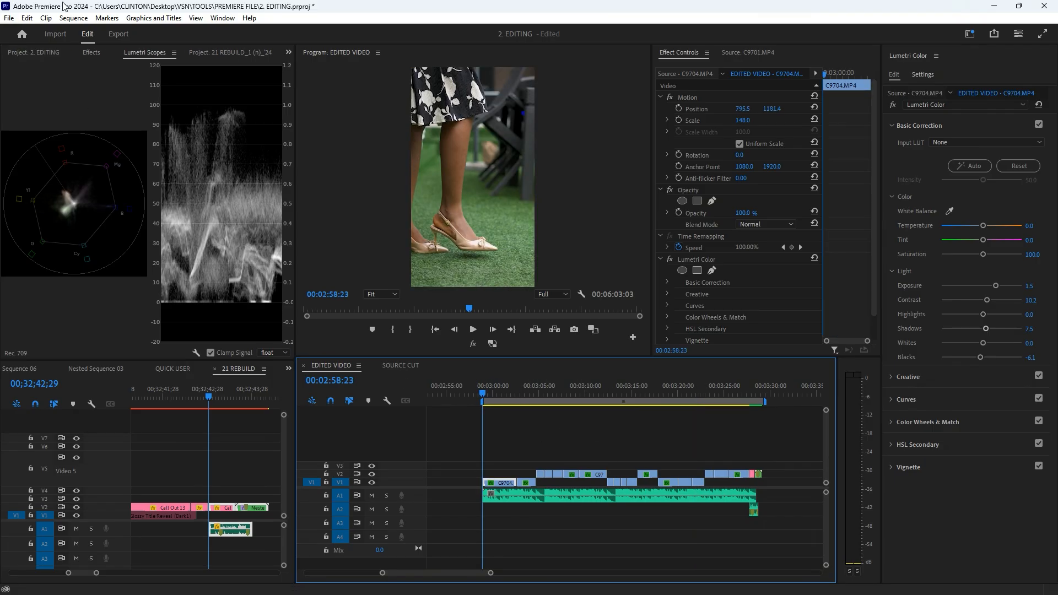
left_click(6, 18)
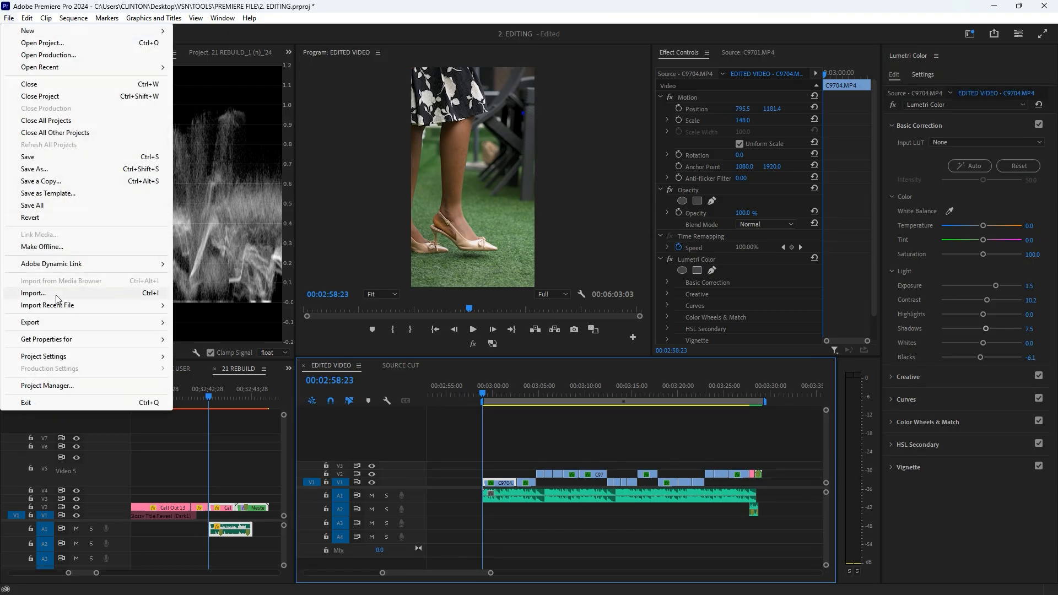
mouse_move(61, 324)
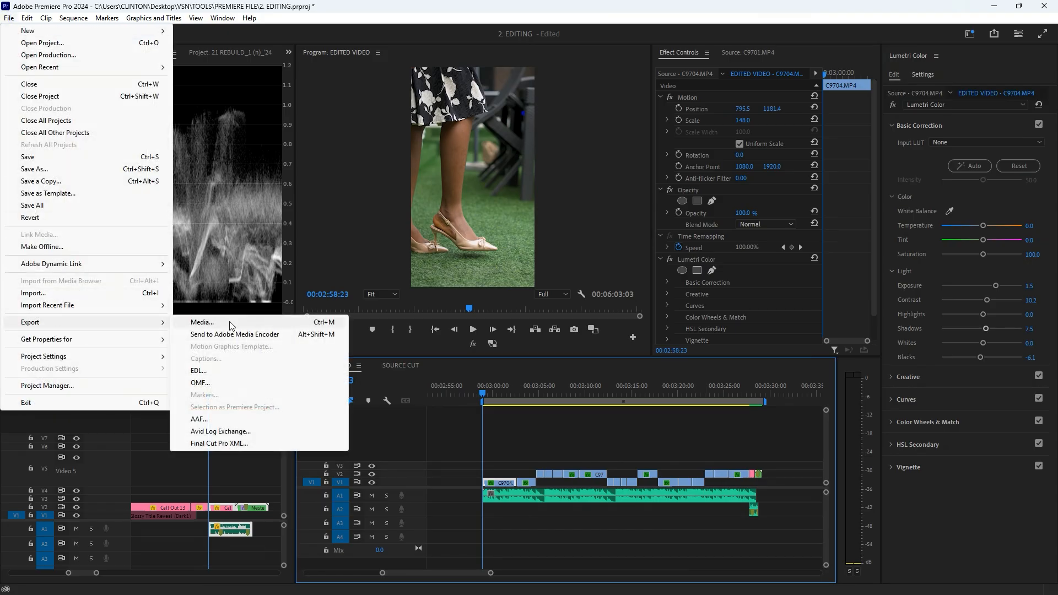
left_click(230, 326)
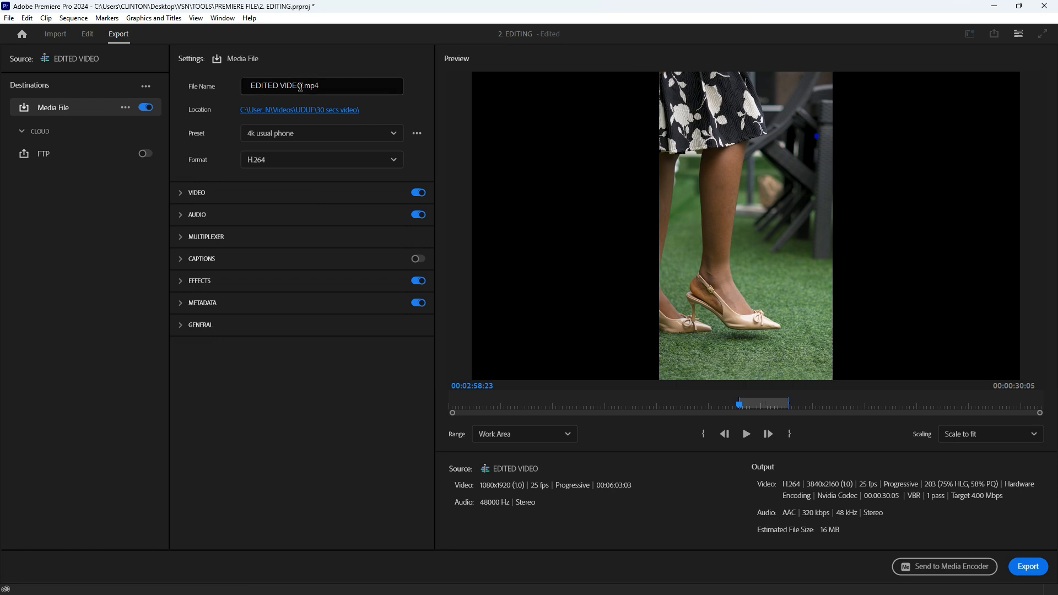
Step: Name the export file "VSN (1st editing)"
left_click_drag(302, 86, 261, 101)
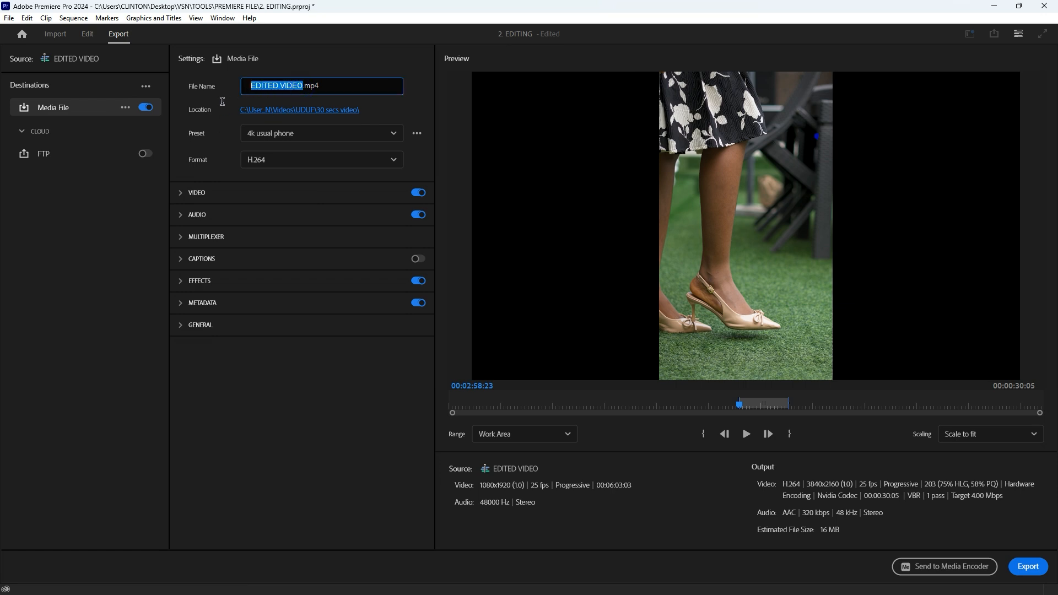
type("v")
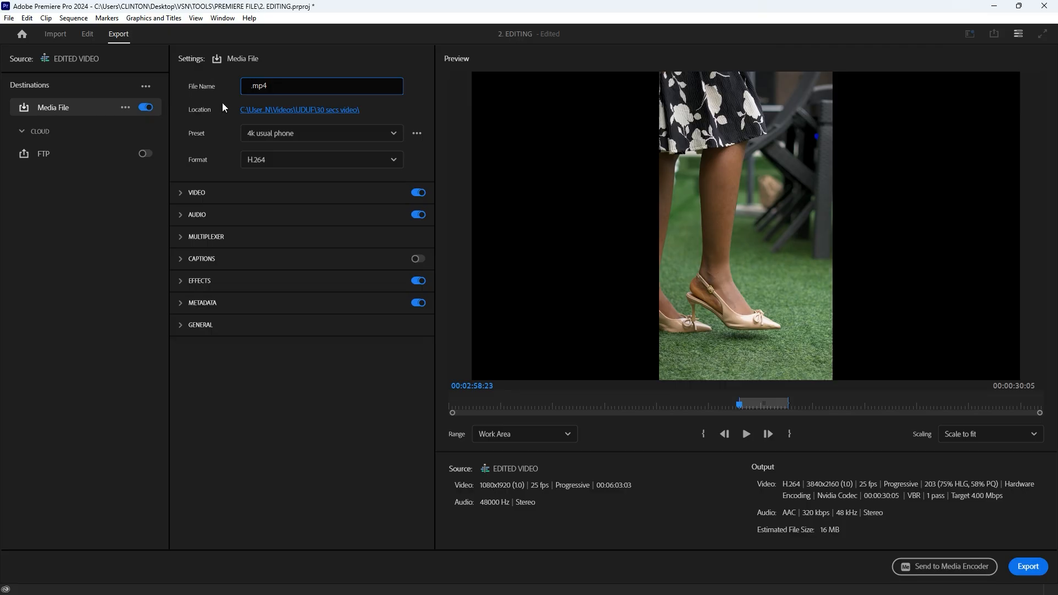
type("SN (1st e")
Step: Set the export location to a new folder named FINAL EXPORT inside Desktop\VSN
left_click(280, 110)
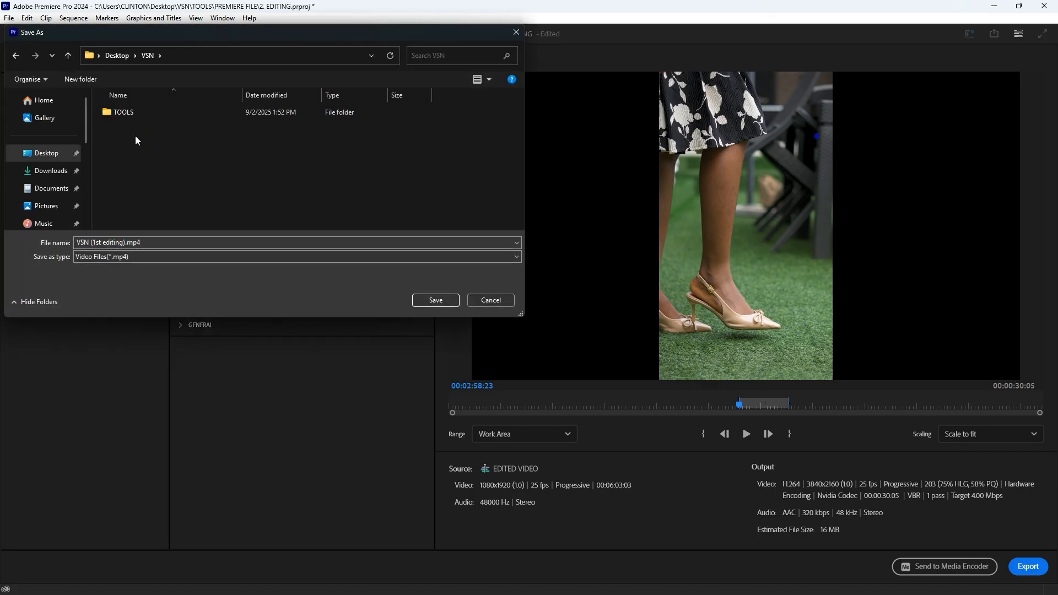
key("ctrl+shift+n")
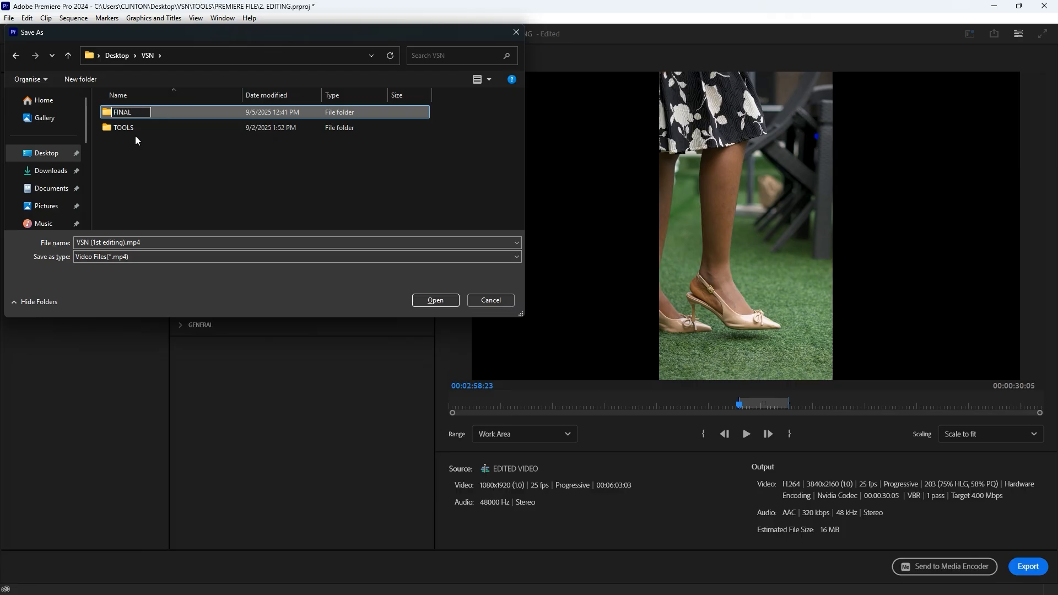
type("FINAL EXPORT")
key("Return")
key("Return")
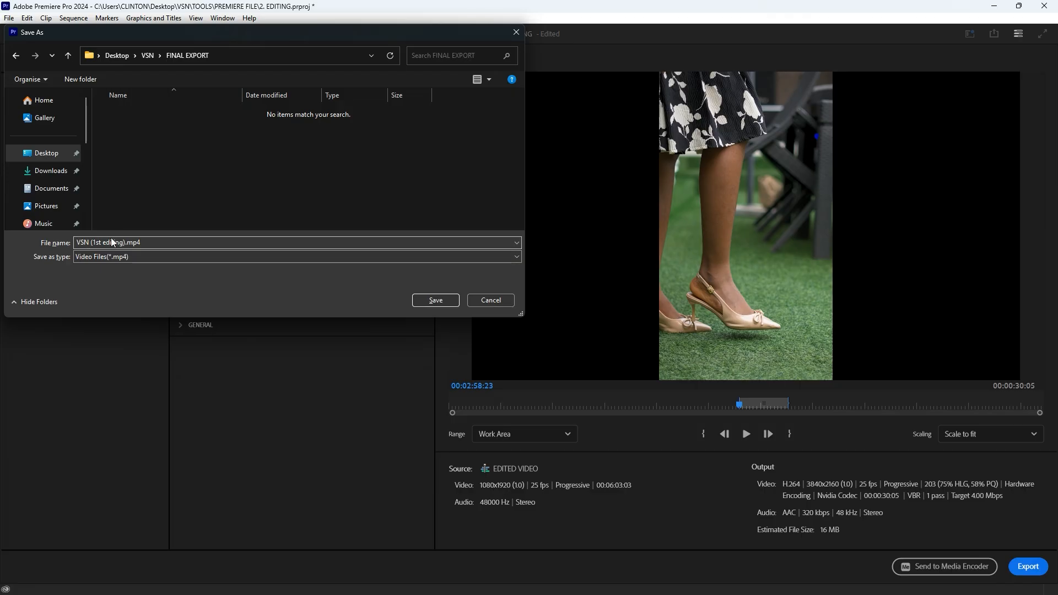
left_click(152, 241)
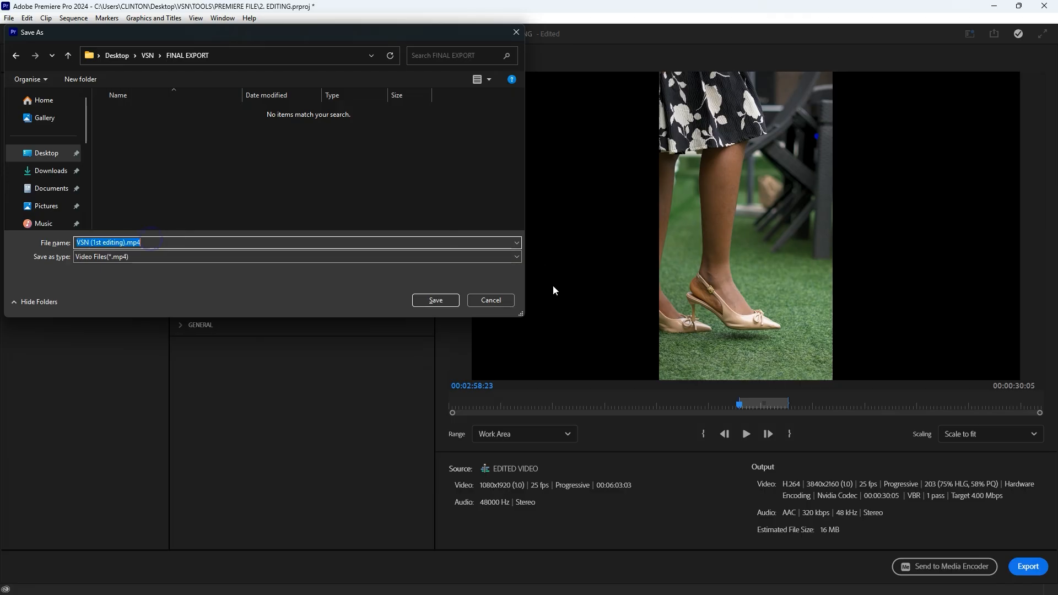
left_click(420, 302)
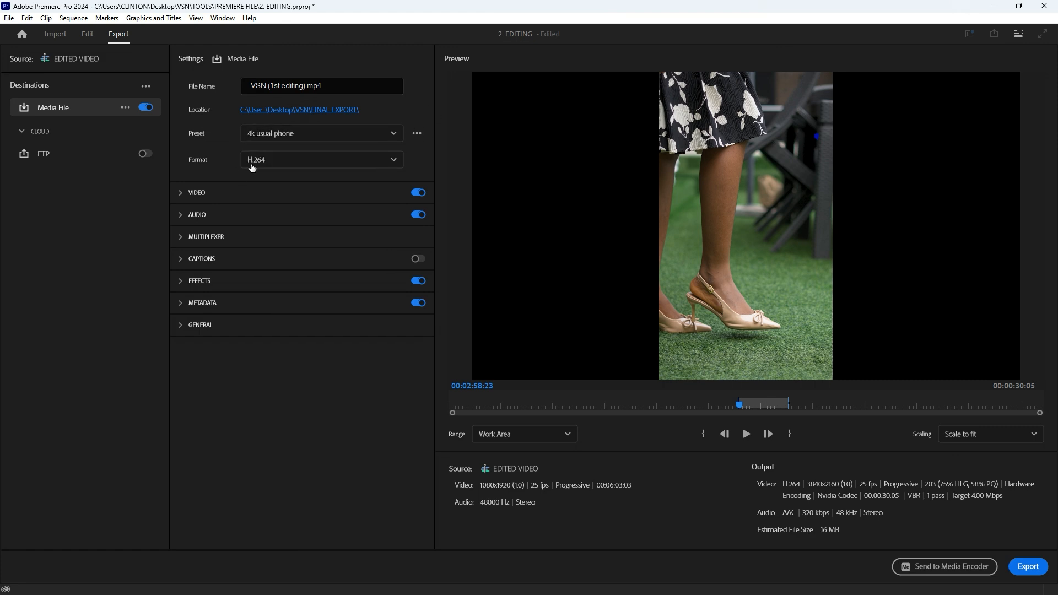
Step: Choose H.264 as the export format and expand the video settings
left_click(256, 159)
scroll(289, 267, "down", 2)
left_click(265, 304)
left_click(210, 194)
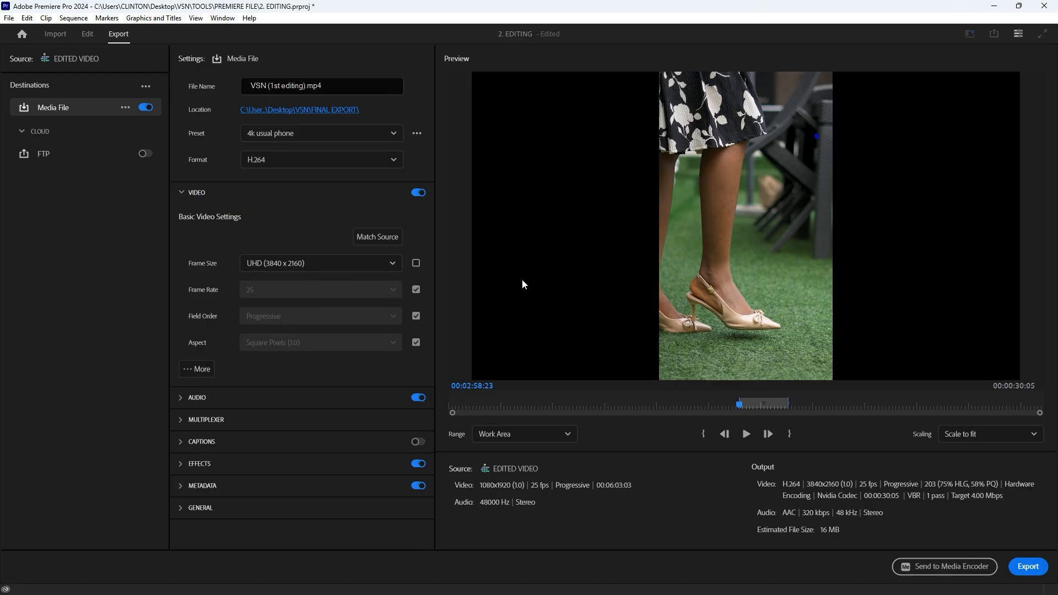
Step: Set a custom export frame size of 2160 wide by 3840 high
left_click(292, 266)
left_click(276, 428)
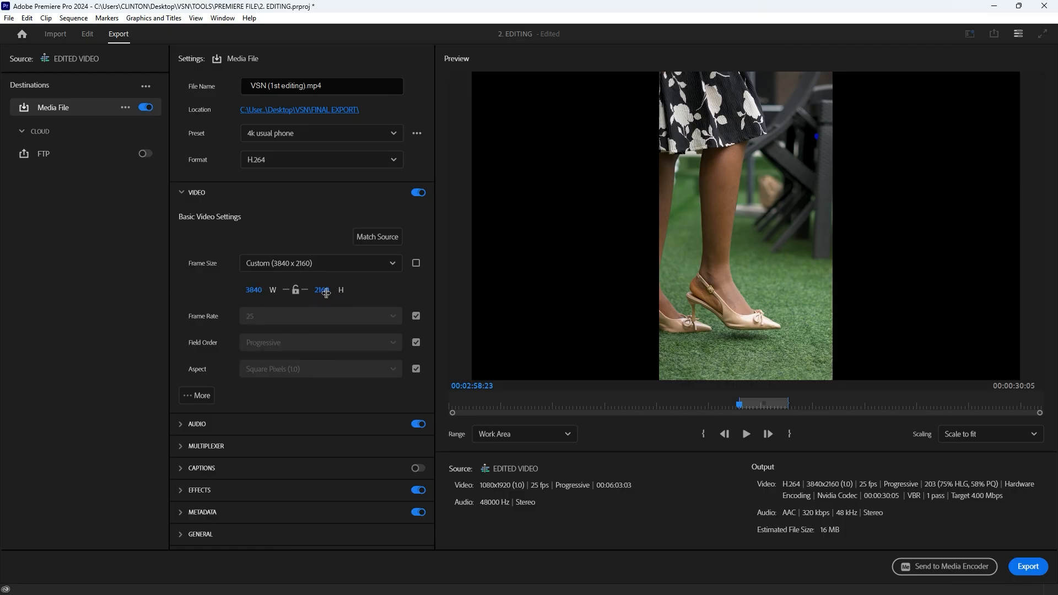
left_click(253, 290)
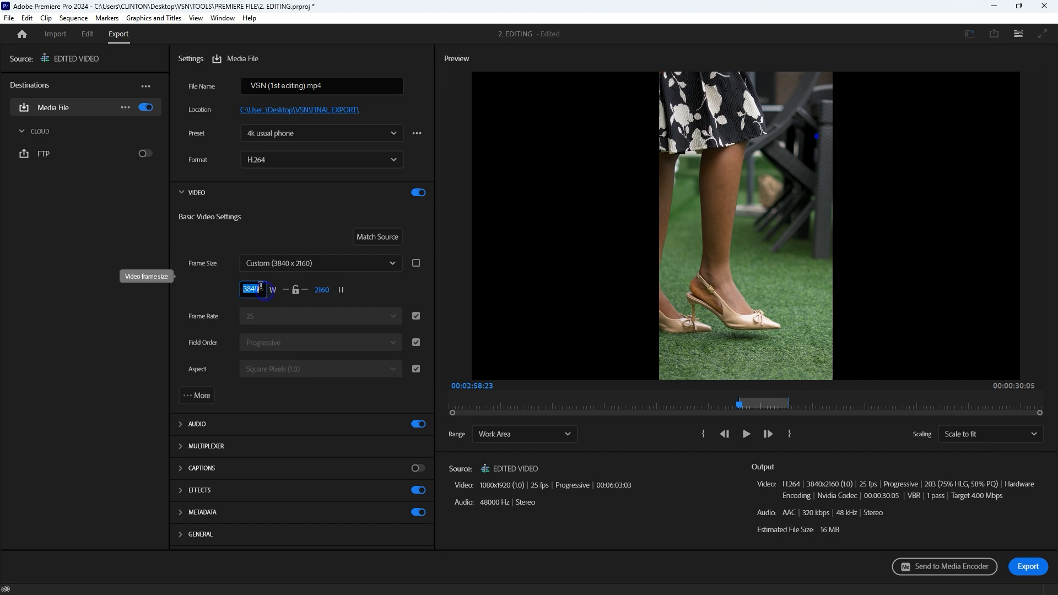
type("2160")
left_click(250, 292)
key("BackSpace")
key("BackSpace")
key("BackSpace")
key("BackSpace")
left_click(341, 289)
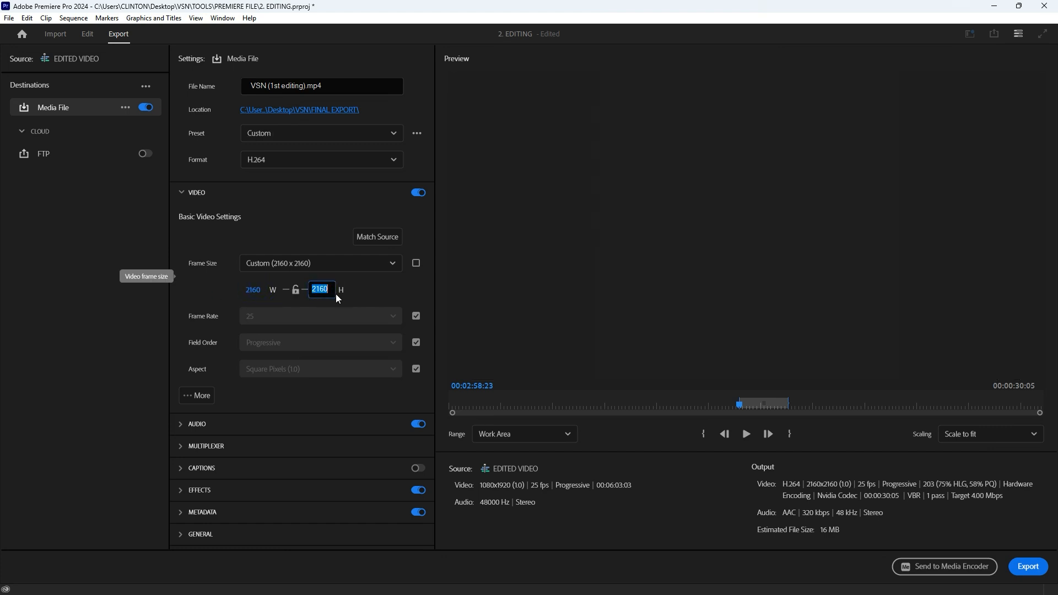
type("3840")
left_click(353, 290)
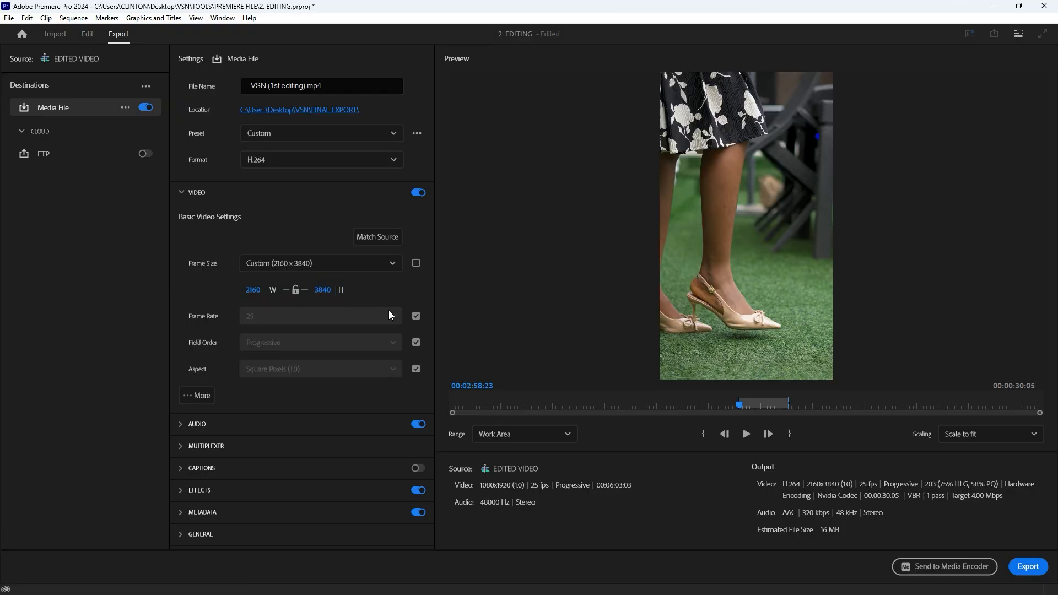
Step: Preview a frame of the vertical export and review the additional video settings, keeping the High profile and level 5.1
left_click(752, 405)
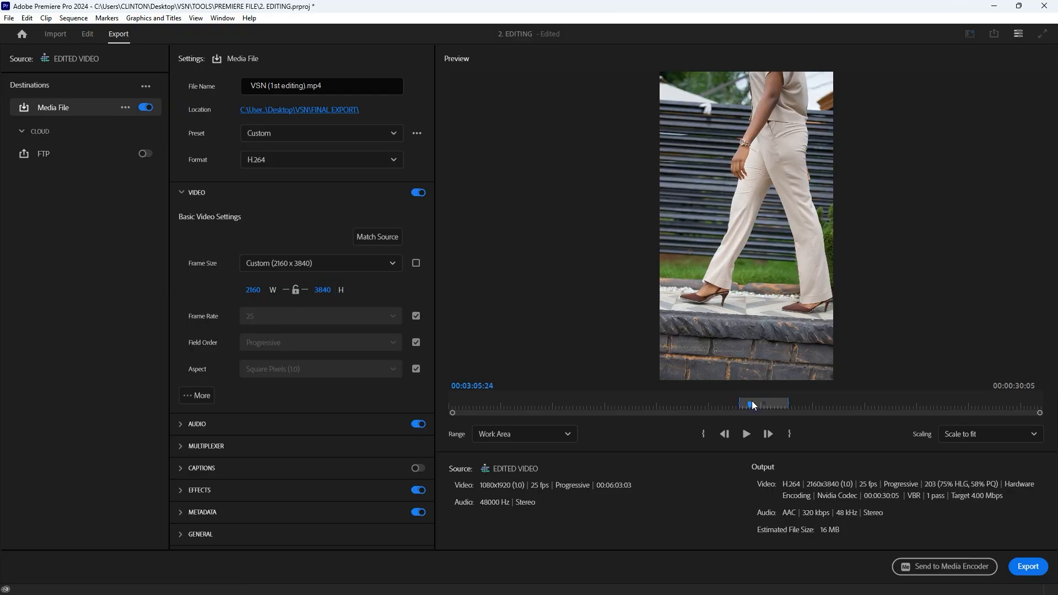
left_click(200, 397)
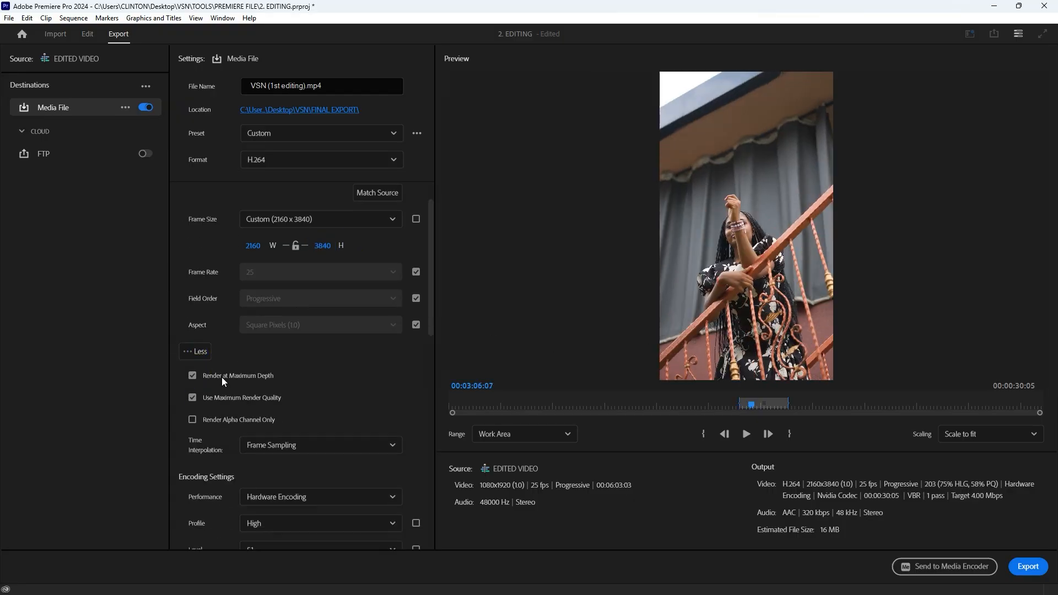
scroll(217, 382, "down", 3)
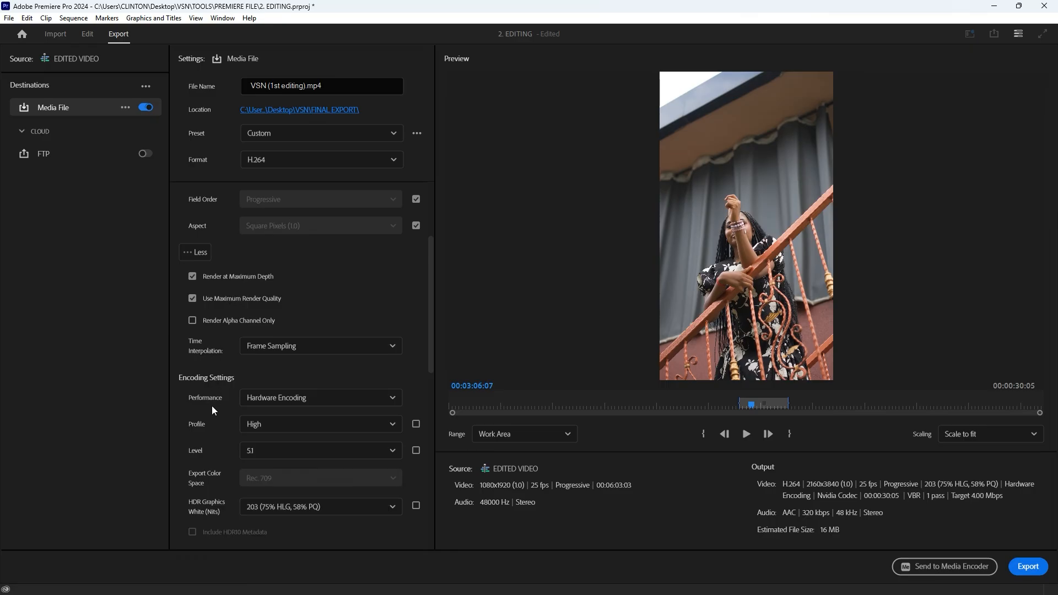
scroll(212, 406, "down", 1)
left_click(259, 391)
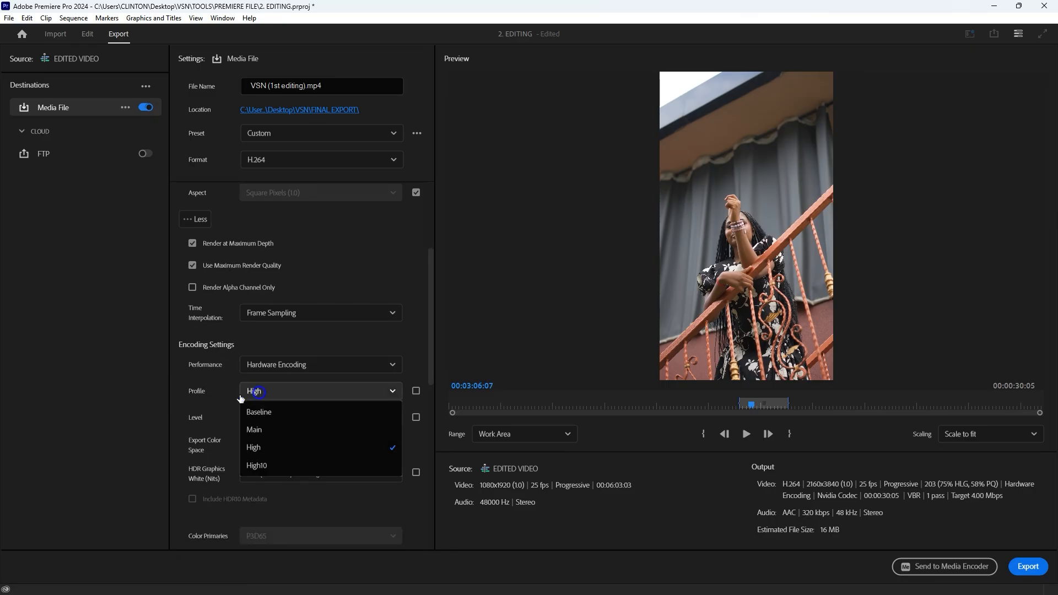
left_click(193, 403)
scroll(214, 385, "down", 1)
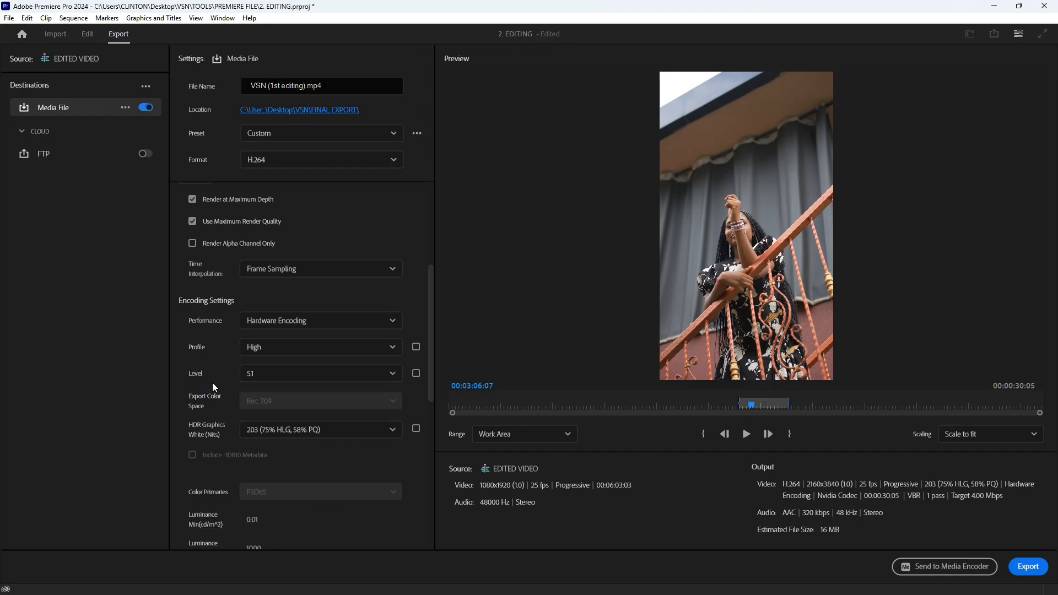
left_click(248, 373)
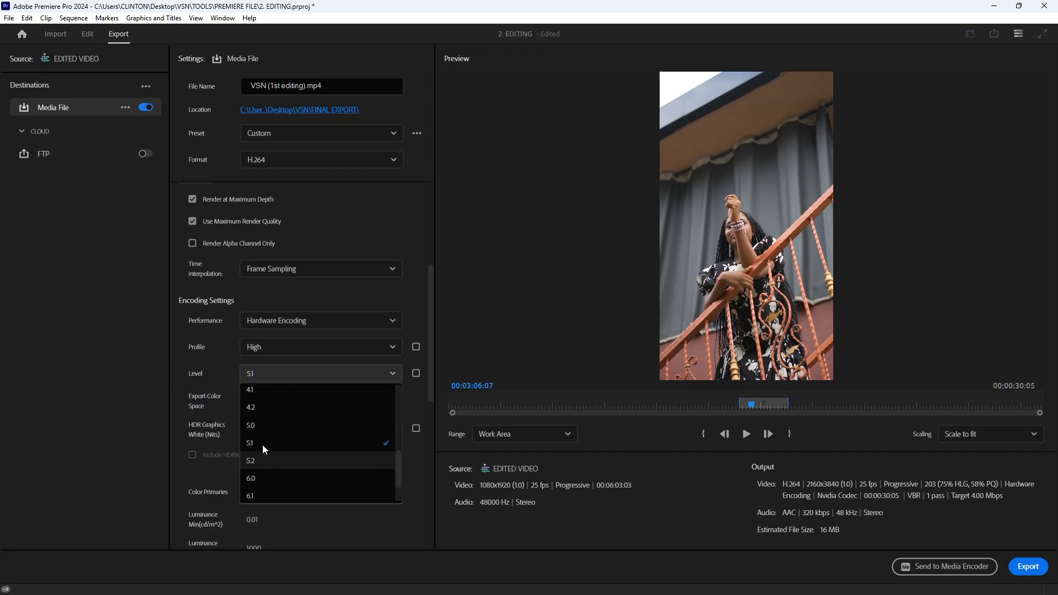
left_click(262, 445)
scroll(193, 415, "down", 6)
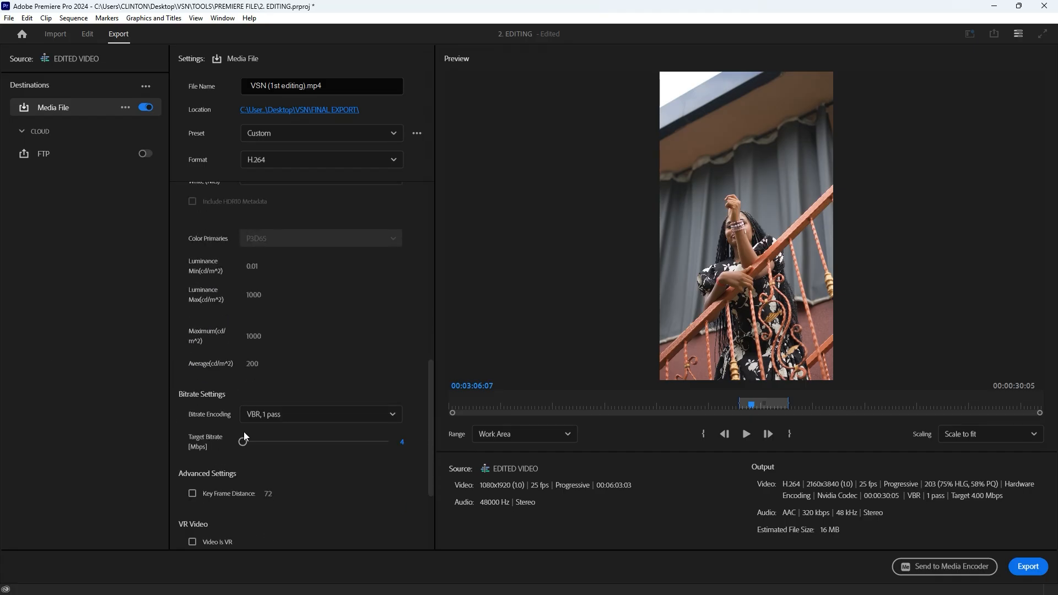
Step: Try VBR, 2 pass as the export's bitrate encoding and switch back to VBR, 1 pass
left_click(387, 422)
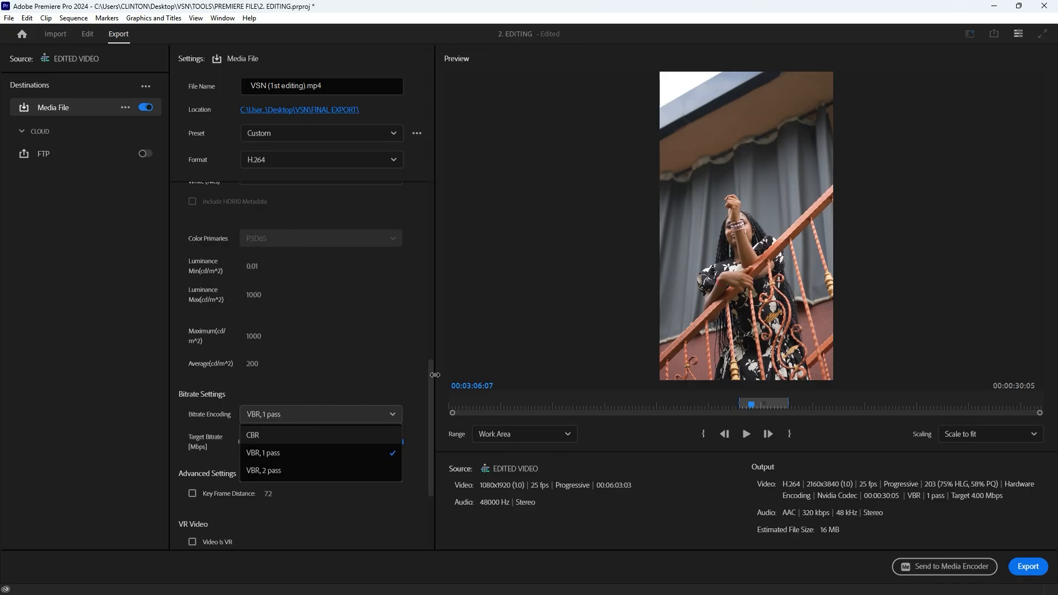
left_click(306, 471)
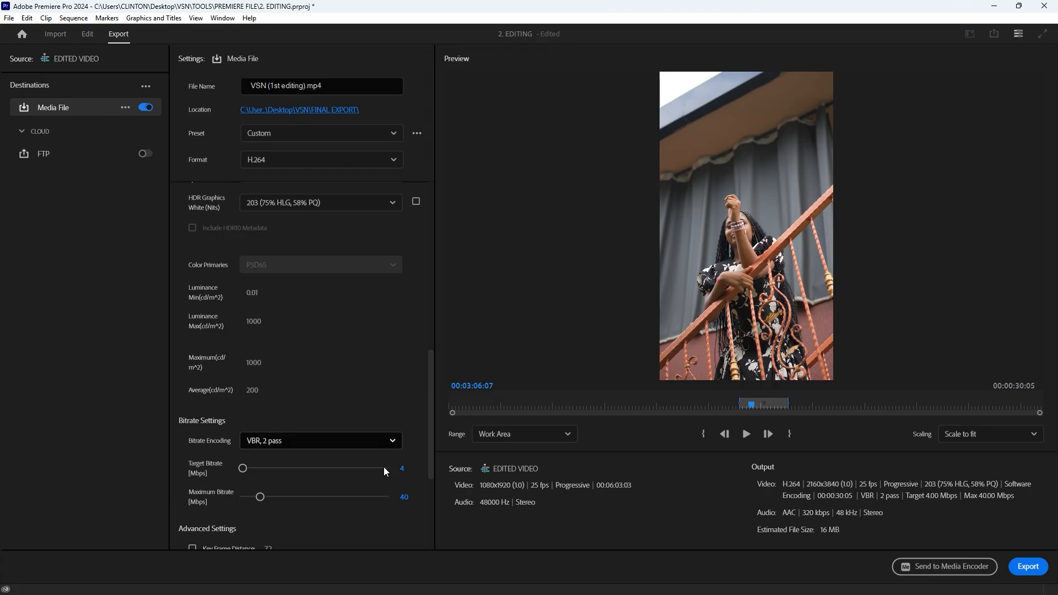
left_click(335, 439)
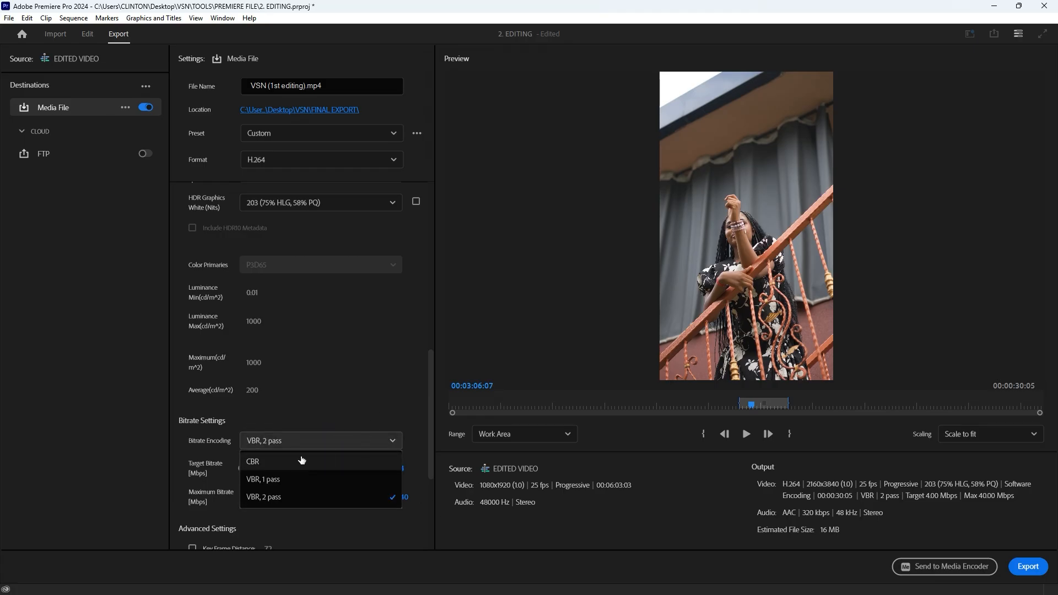
left_click(325, 479)
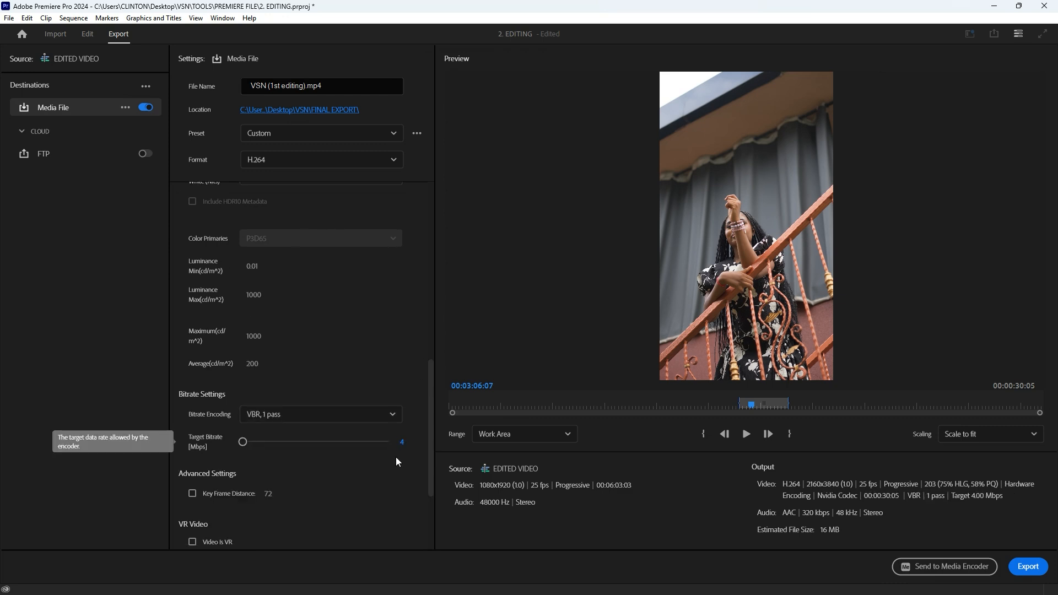
Step: Set the target bitrate to 12 Mbps with VBR, 1 pass encoding and export the video
left_click(403, 442)
type("4")
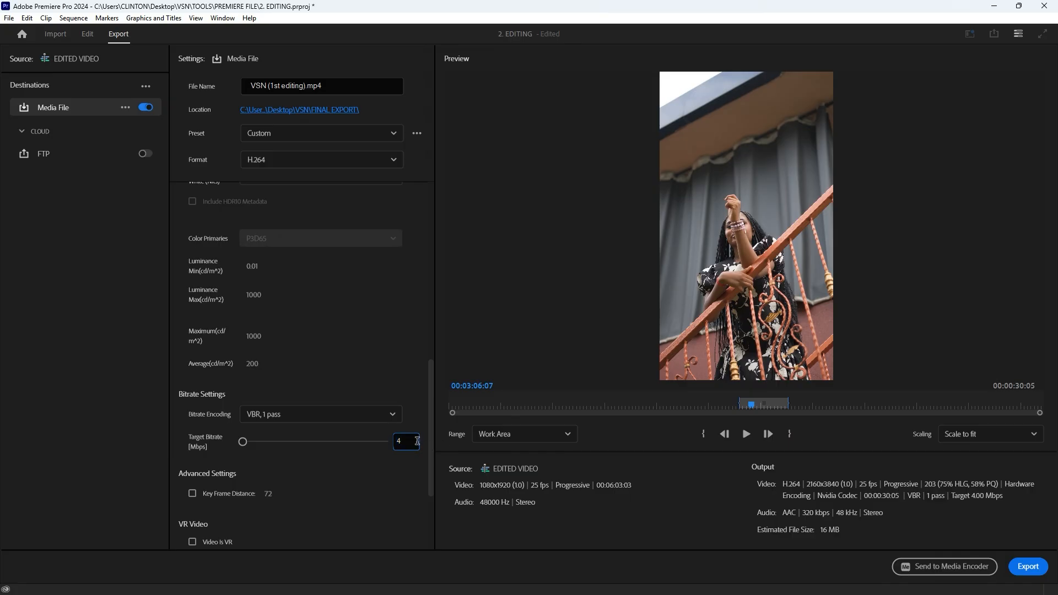
double_click(402, 438)
type("12")
key("Return")
left_click(376, 417)
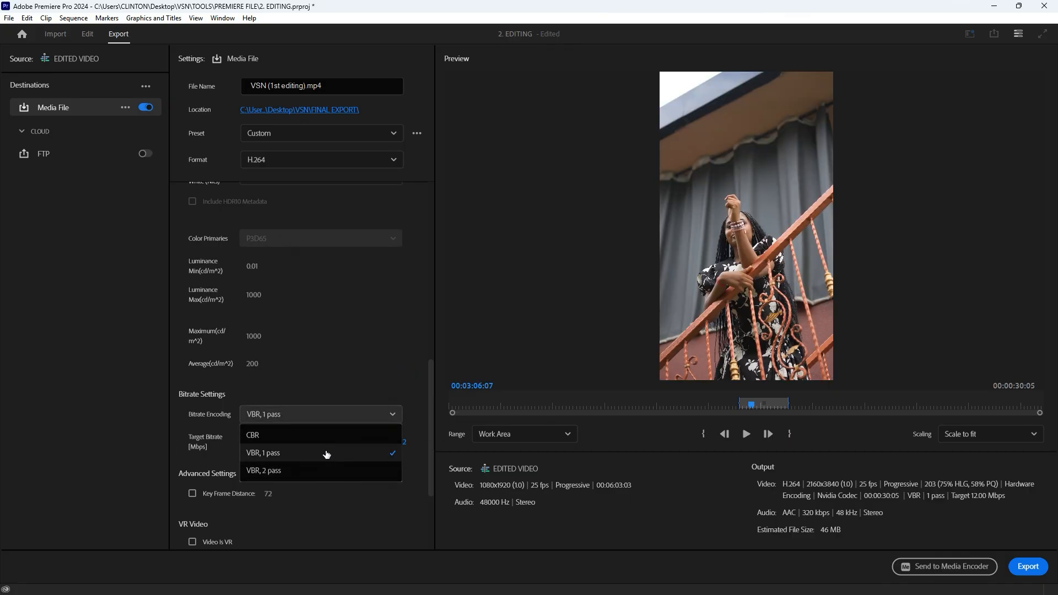
left_click(381, 342)
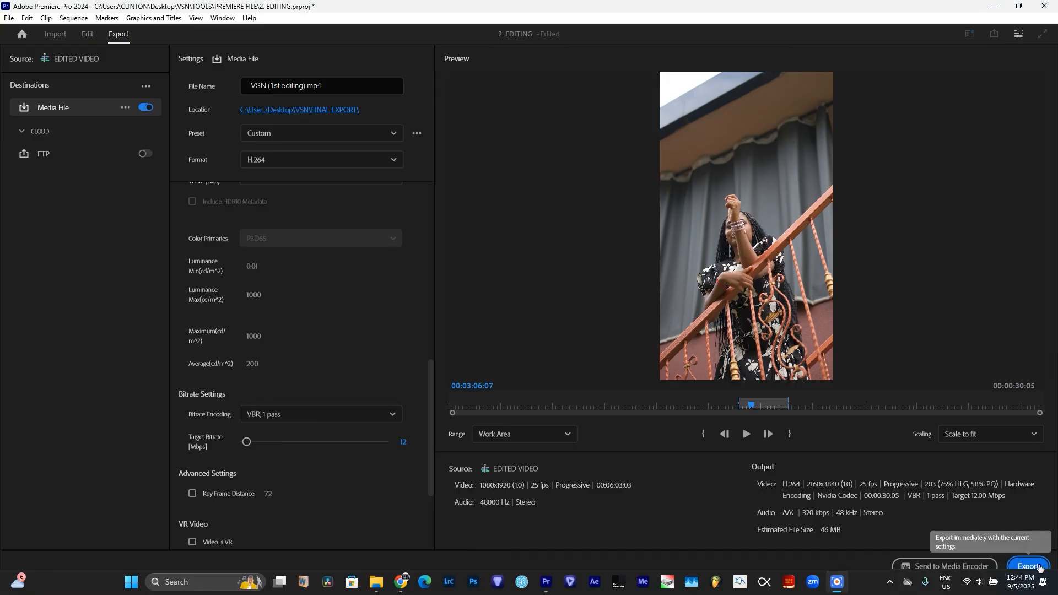
left_click(1040, 568)
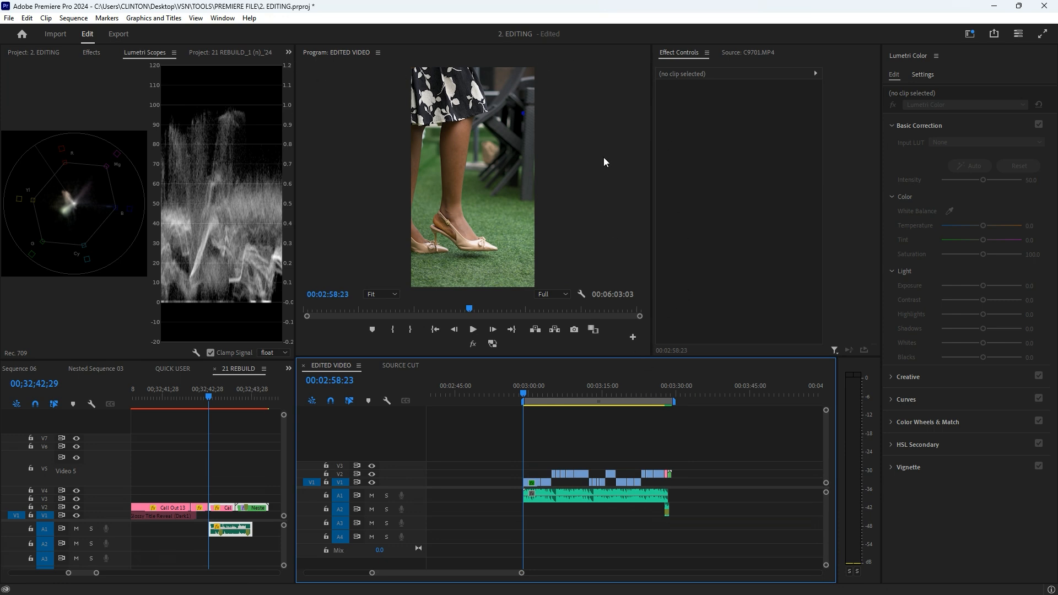
Step: Rearrange the workspace so the Program monitor becomes a wide, full-height panel, with Lumetri Color docked between it and Effect Controls
left_click(375, 98)
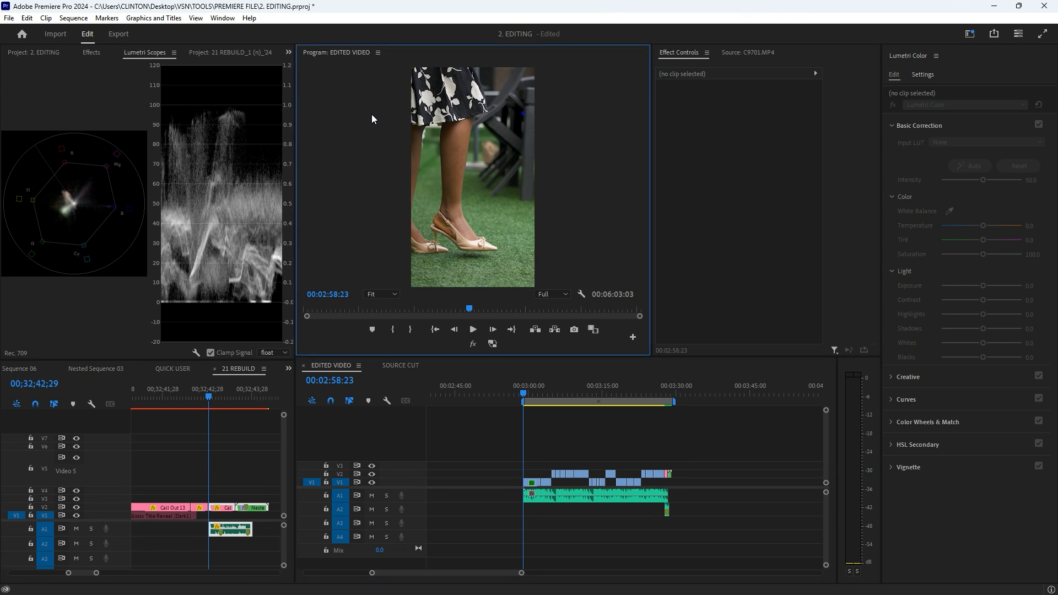
left_click_drag(342, 59, 896, 219)
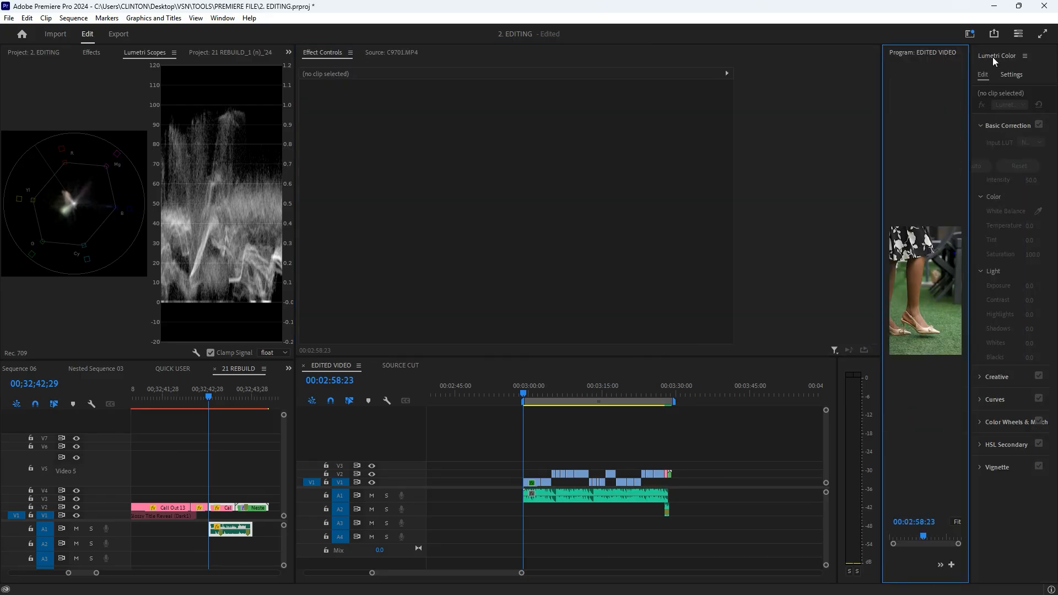
left_click_drag(994, 57, 879, 156)
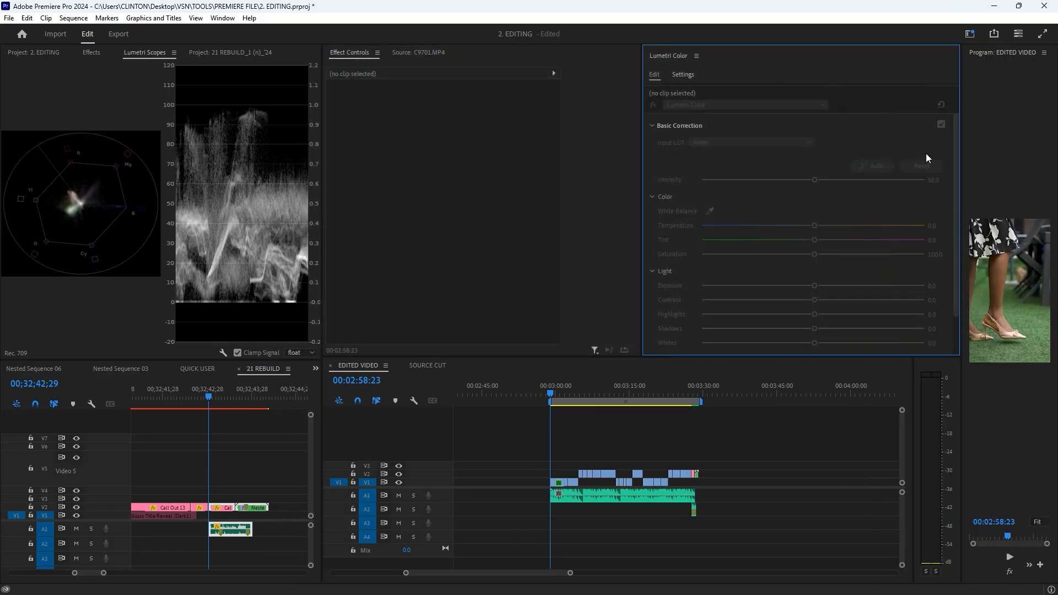
left_click_drag(961, 207, 749, 251)
left_click_drag(643, 253, 555, 260)
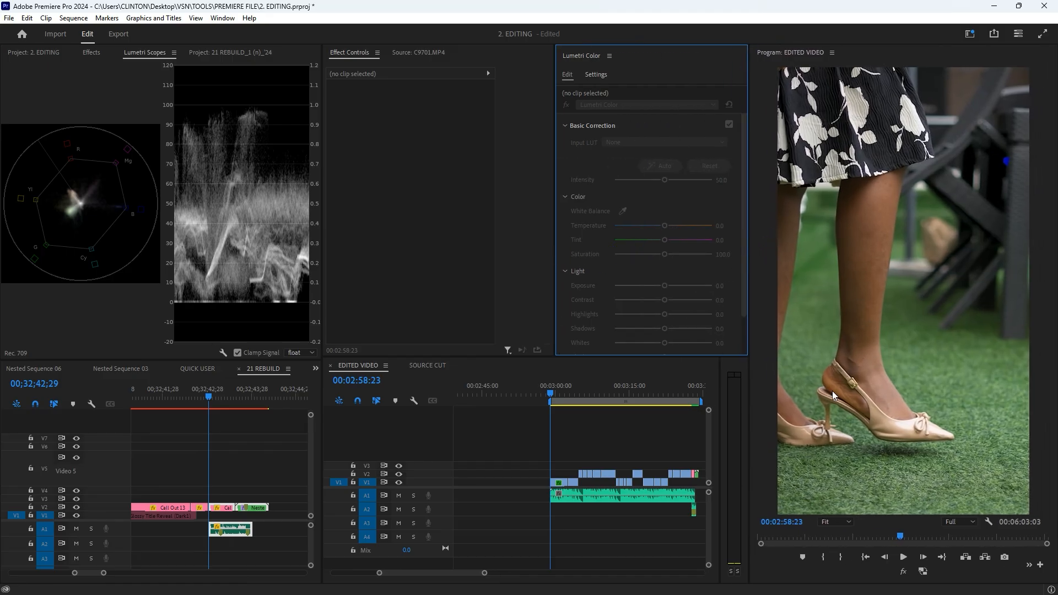
scroll(591, 439, "down", 4)
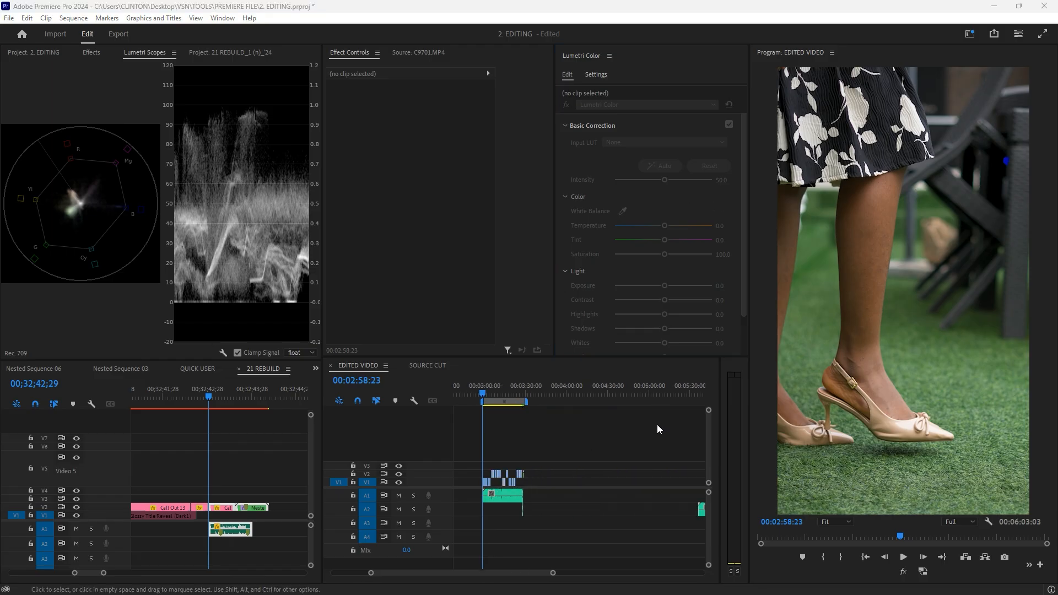
scroll(545, 464, "down", 3)
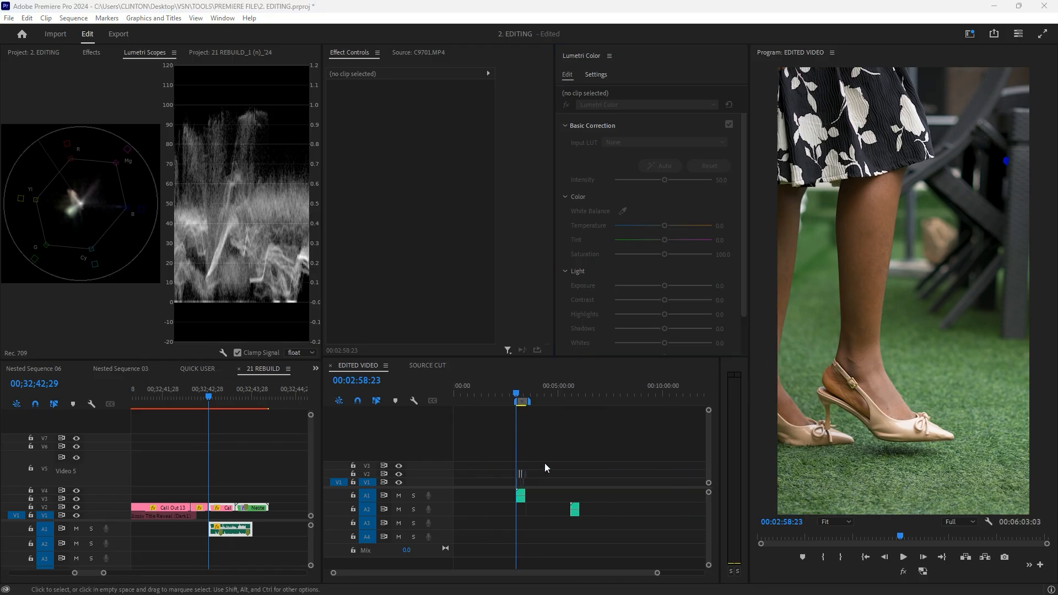